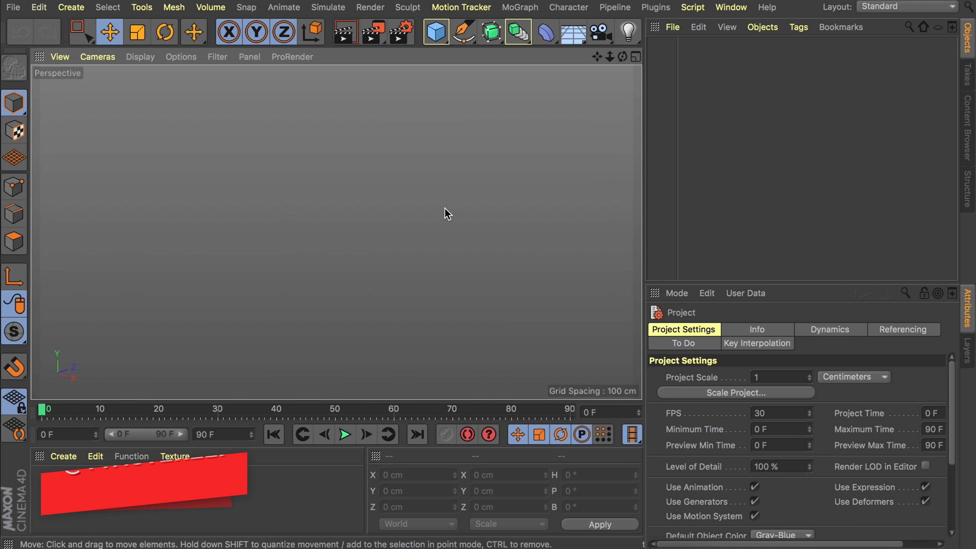
- Add a sphere primitive to the scene and set its type to Hexahedron
{"action": "left_click_drag", "start_coordinate": [435, 32], "coordinate": [702, 82]}
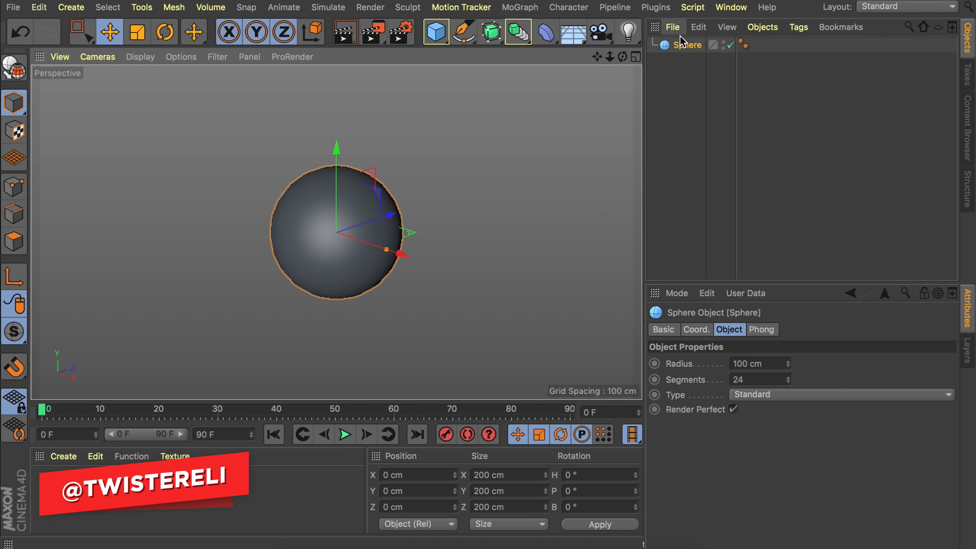
{"action": "left_click", "coordinate": [756, 395]}
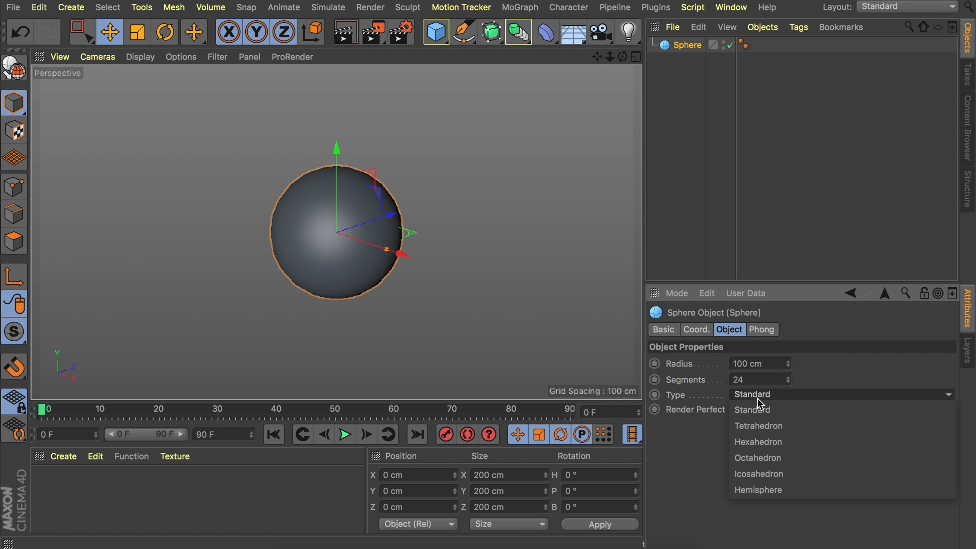
{"action": "left_click", "coordinate": [755, 442]}
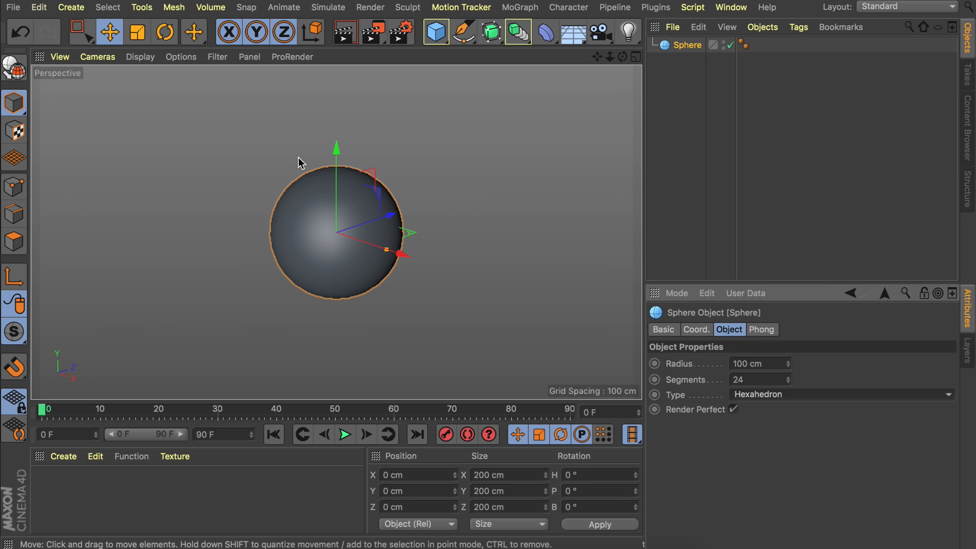
- Set the perspective viewport's display to Gouraud Shading (Lines) and view the sphere's topology up close
{"action": "left_click", "coordinate": [139, 58]}
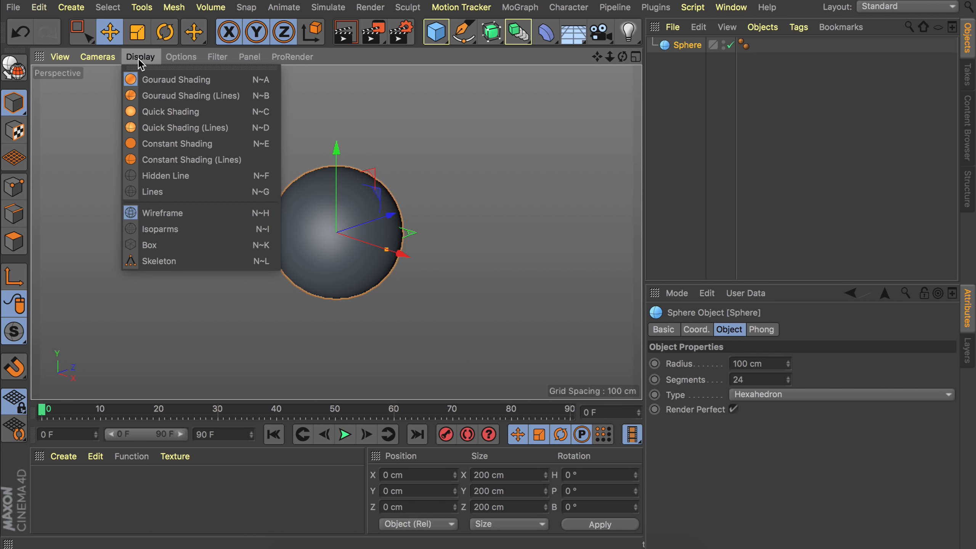
{"action": "left_click", "coordinate": [153, 95]}
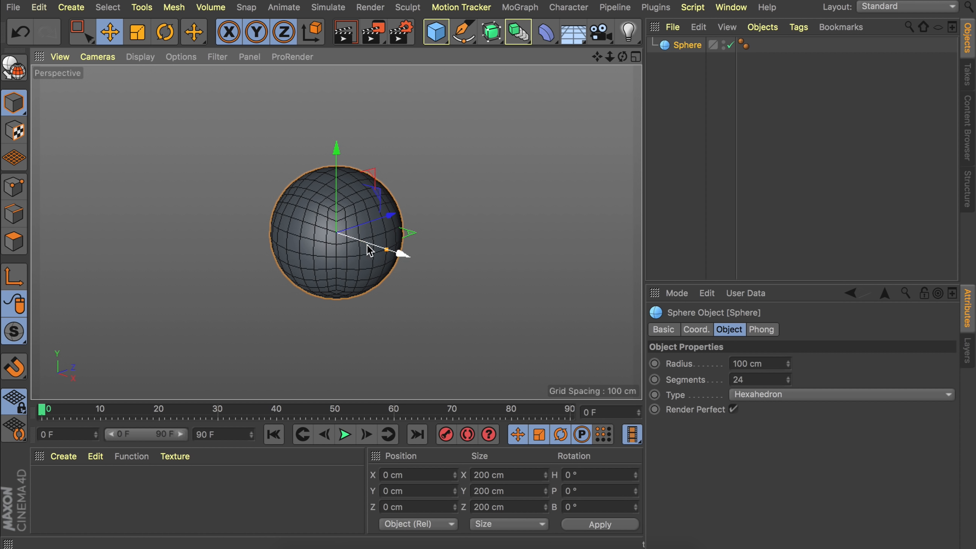
{"action": "scroll", "coordinate": [339, 254], "scroll_direction": "up", "scroll_amount": 5}
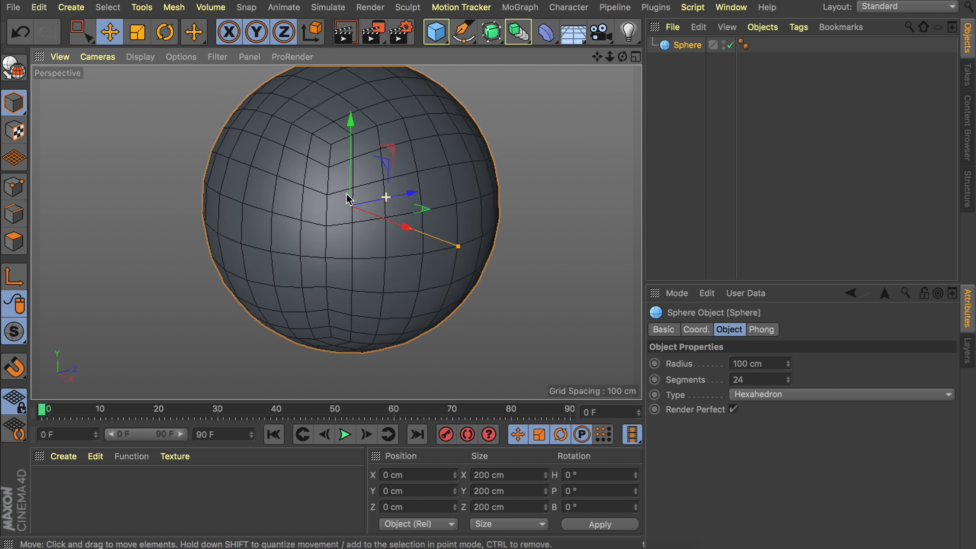
{"action": "left_click_drag", "start_coordinate": [347, 198], "coordinate": [372, 199], "text": "alt"}
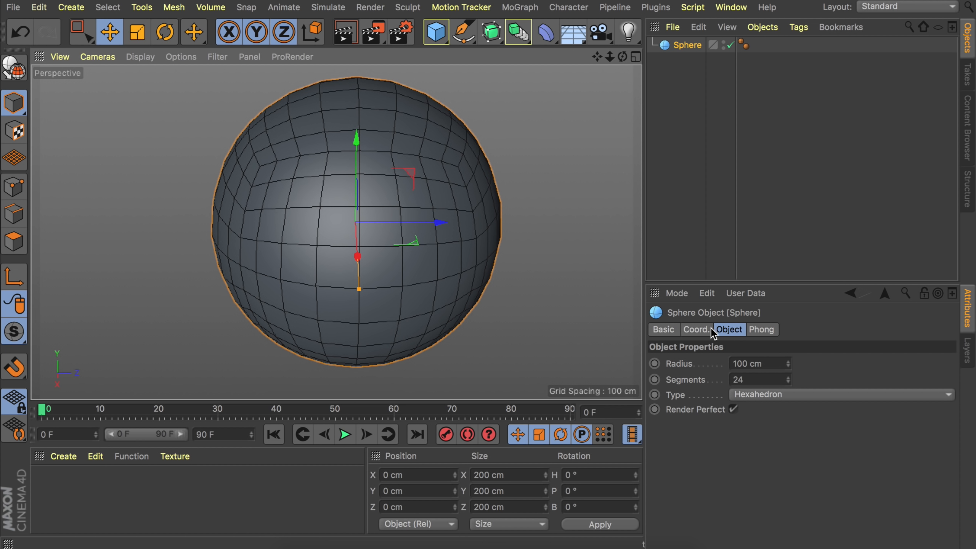
- Set the sphere's segments to 33 and convert it into an editable polygon object
{"action": "left_click", "coordinate": [788, 377]}
{"action": "left_click", "coordinate": [788, 377]}
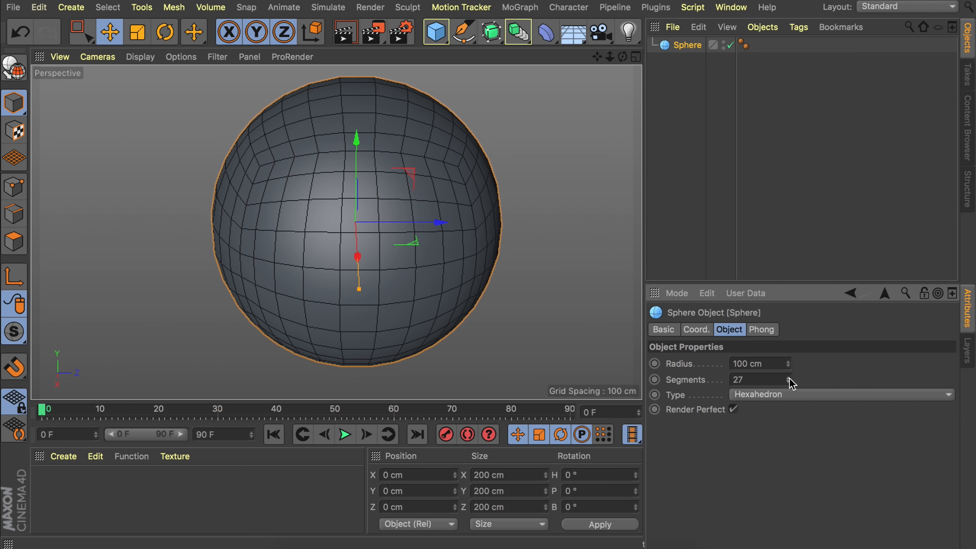
{"action": "left_click", "coordinate": [788, 378]}
{"action": "left_click", "coordinate": [788, 378]}
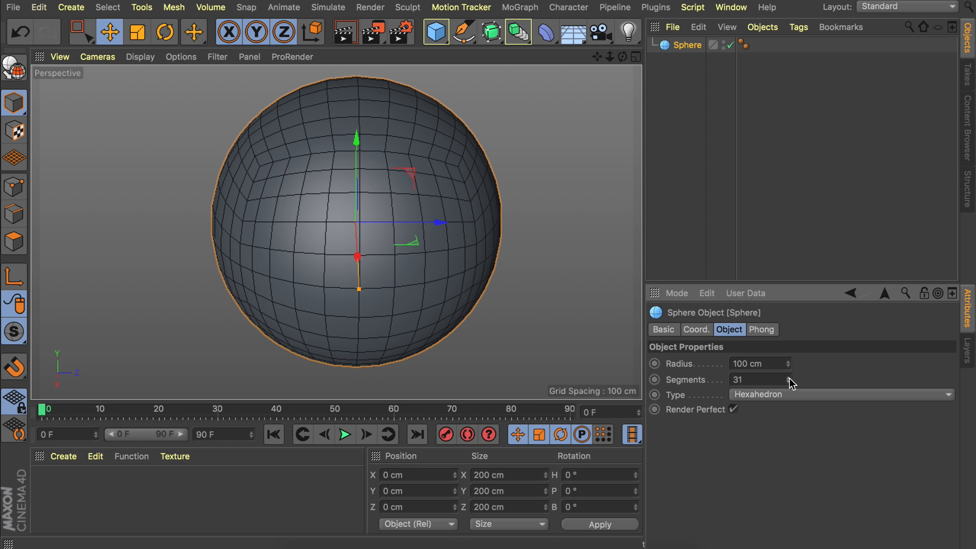
{"action": "left_click", "coordinate": [788, 378]}
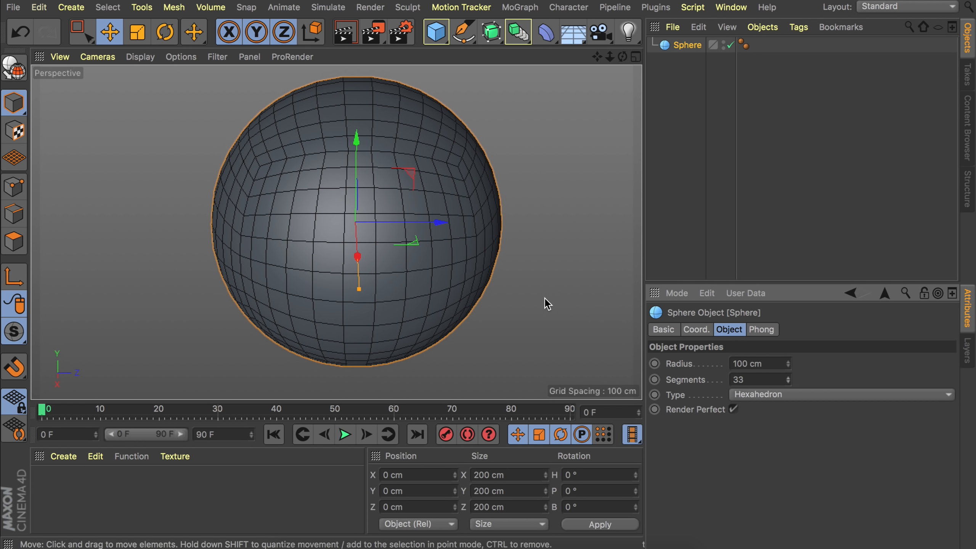
{"action": "key", "text": "c"}
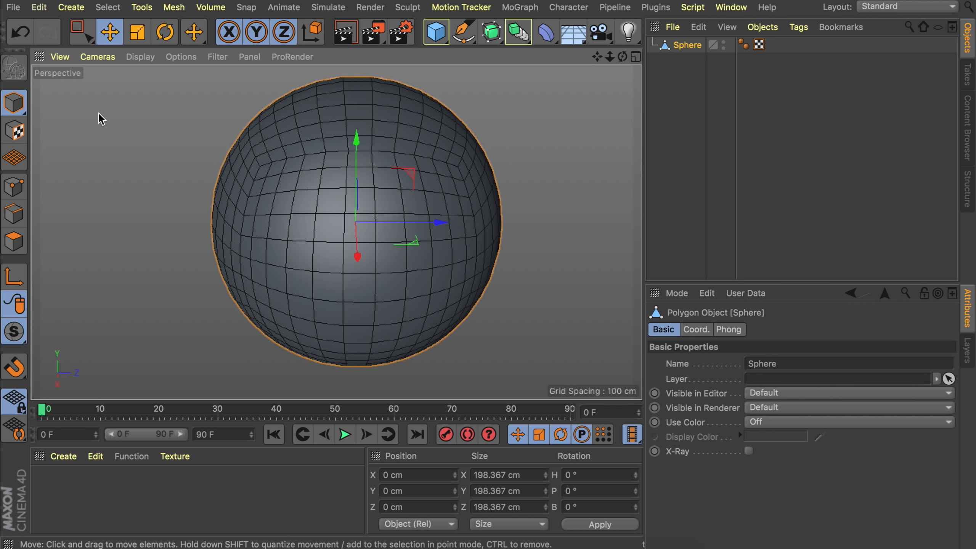
- In the front view, rectangle-select all points of the sphere's +X half and move them 200 cm along X
{"action": "middle_click", "coordinate": [226, 129]}
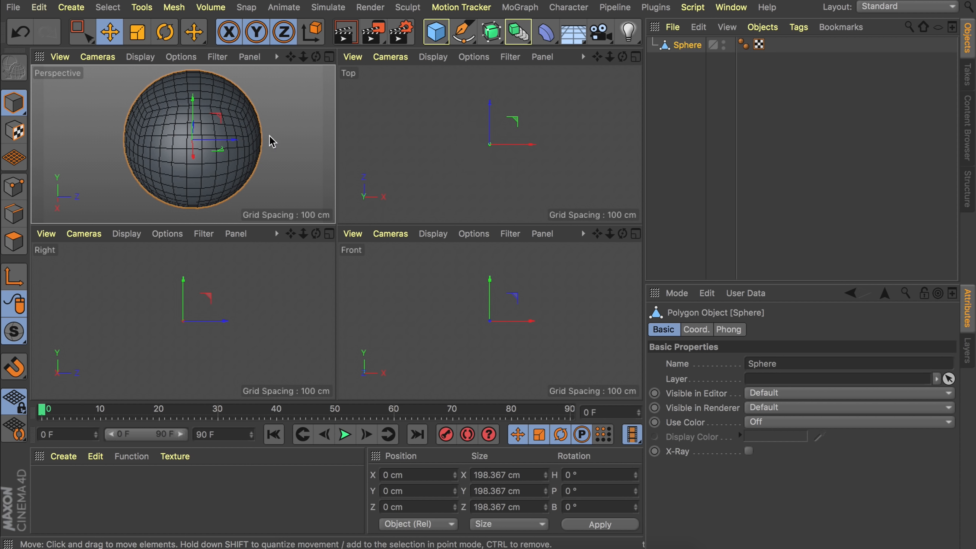
{"action": "middle_click", "coordinate": [451, 268]}
{"action": "left_click", "coordinate": [92, 38]}
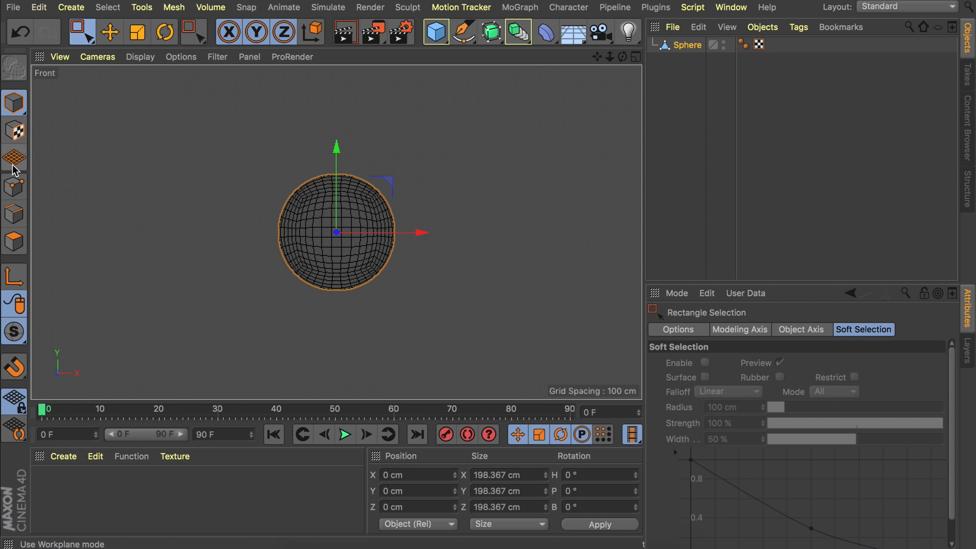
{"action": "left_click", "coordinate": [14, 187]}
{"action": "scroll", "coordinate": [426, 288], "scroll_direction": "up", "scroll_amount": 5}
{"action": "left_click_drag", "start_coordinate": [431, 327], "coordinate": [289, 84]}
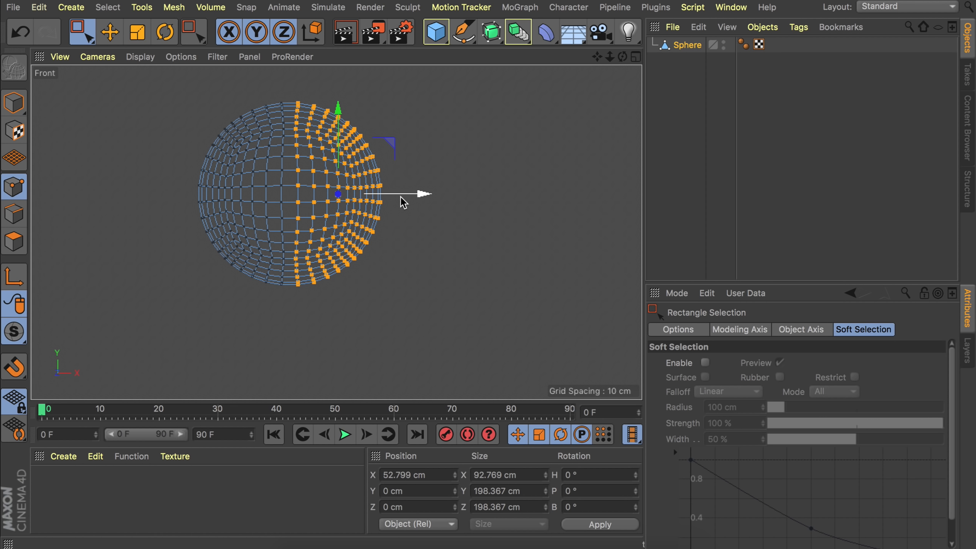
{"action": "left_click_drag", "start_coordinate": [404, 202], "coordinate": [588, 201]}
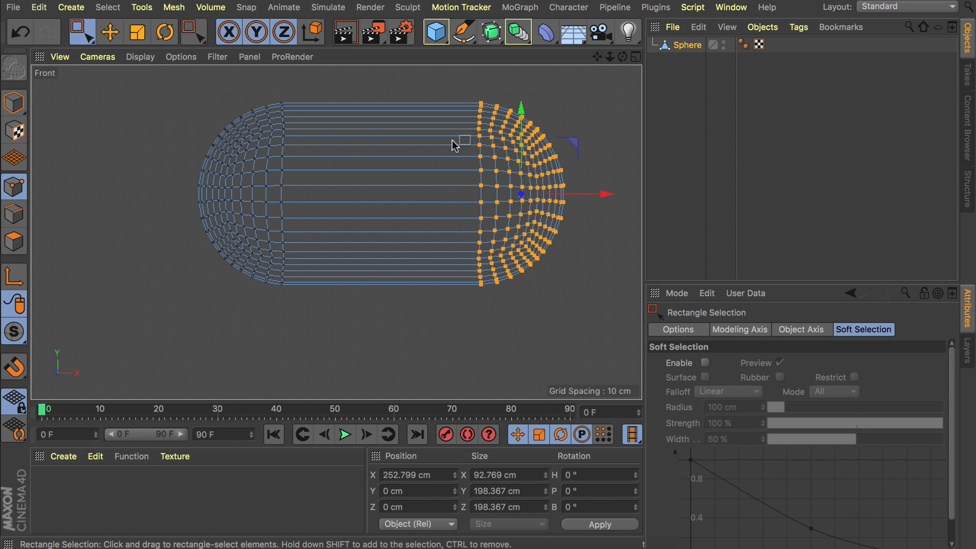
- Place a temporary capsule primitive beside the stretched sphere in perspective, examine the topology at its pole, and delete it
{"action": "middle_click", "coordinate": [441, 77]}
{"action": "middle_click", "coordinate": [220, 156]}
{"action": "scroll", "coordinate": [220, 156], "scroll_direction": "down", "scroll_amount": 5}
{"action": "left_click_drag", "start_coordinate": [220, 156], "coordinate": [279, 218], "text": "alt"}
{"action": "left_click_drag", "start_coordinate": [435, 32], "coordinate": [584, 107]}
{"action": "key", "text": "e"}
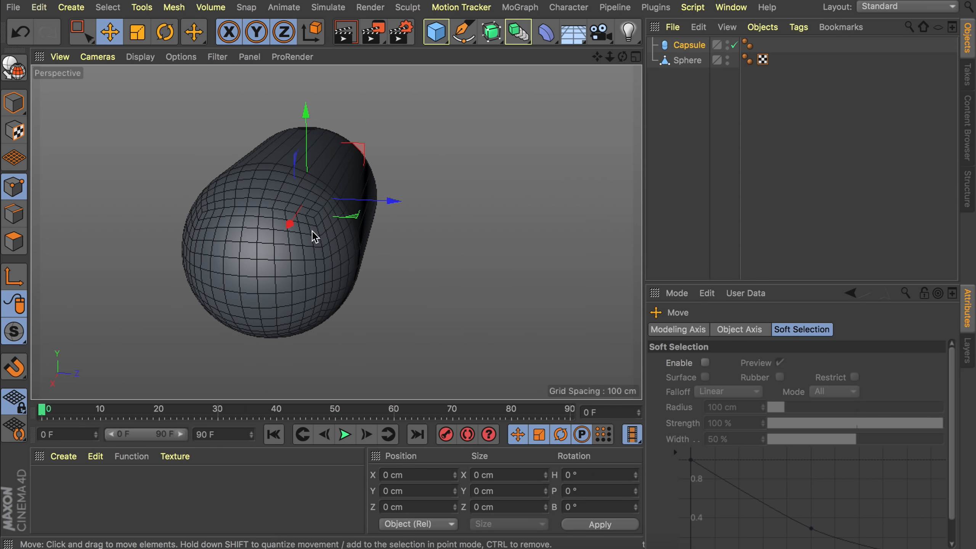
{"action": "left_click_drag", "start_coordinate": [360, 208], "coordinate": [505, 183]}
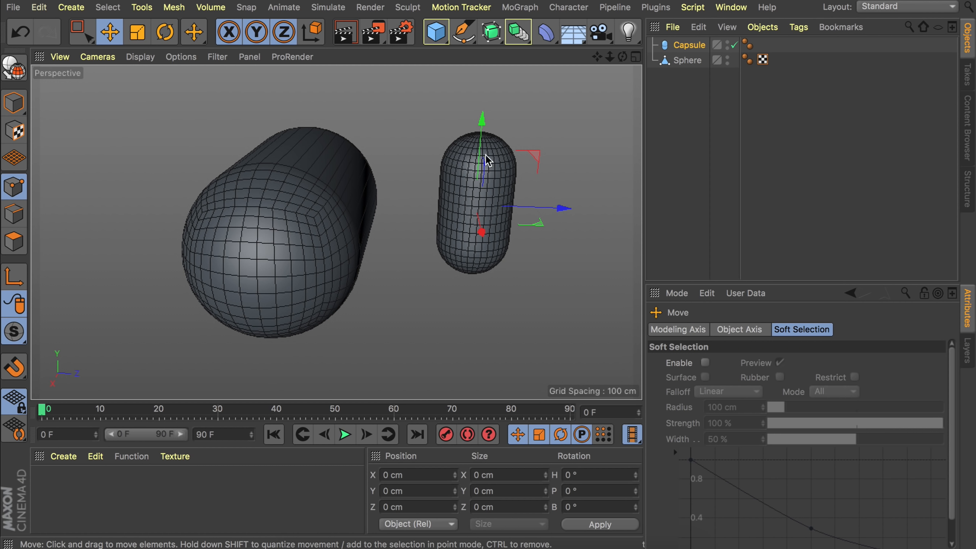
{"action": "scroll", "coordinate": [493, 146], "scroll_direction": "up", "scroll_amount": 3}
{"action": "left_click_drag", "start_coordinate": [533, 98], "coordinate": [498, 101], "text": "alt"}
{"action": "scroll", "coordinate": [498, 101], "scroll_direction": "up", "scroll_amount": 3}
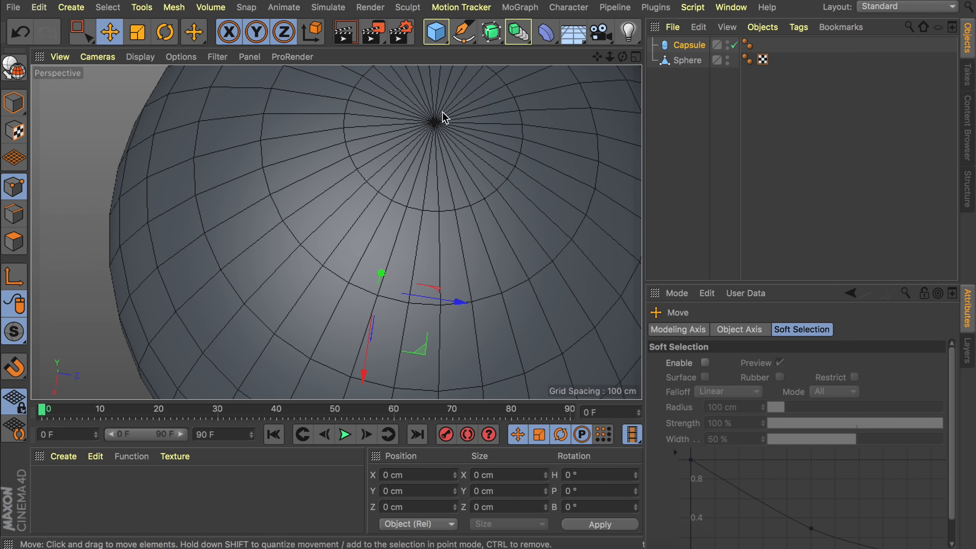
{"action": "key", "text": "Delete"}
{"action": "scroll", "coordinate": [78, 235], "scroll_direction": "down", "scroll_amount": 5}
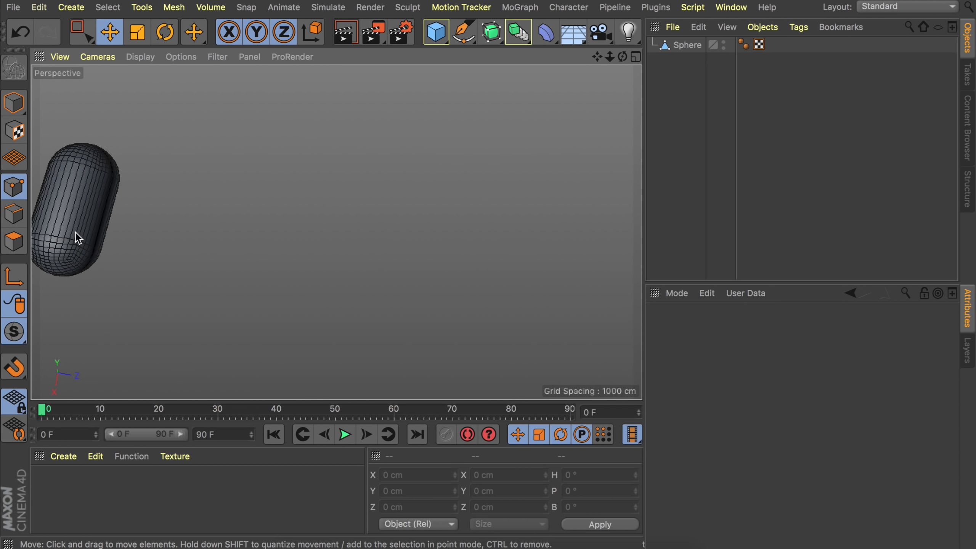
- Select the stretched sphere as a whole object and scale it along Z to about 119 cm
{"action": "scroll", "coordinate": [198, 198], "scroll_direction": "up", "scroll_amount": 4}
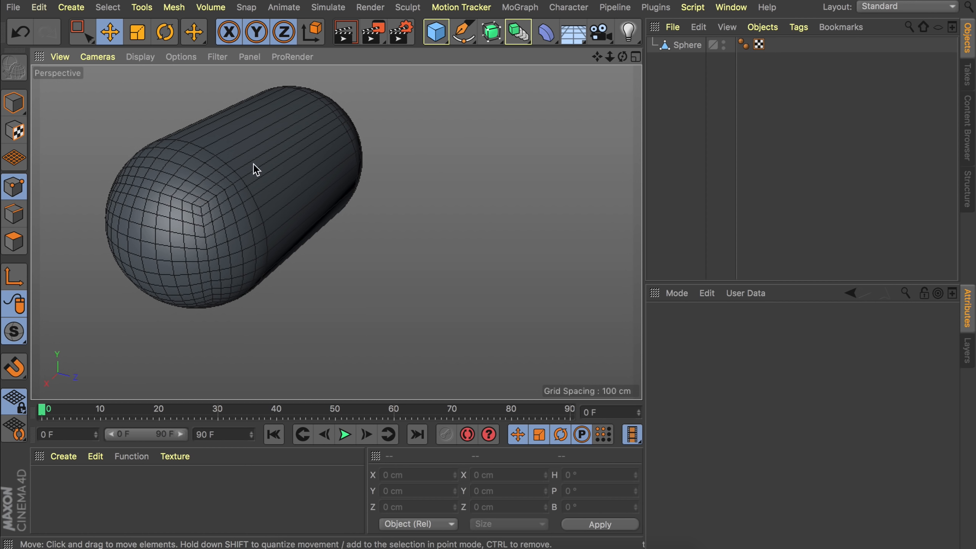
{"action": "left_click", "coordinate": [14, 104]}
{"action": "left_click", "coordinate": [218, 179]}
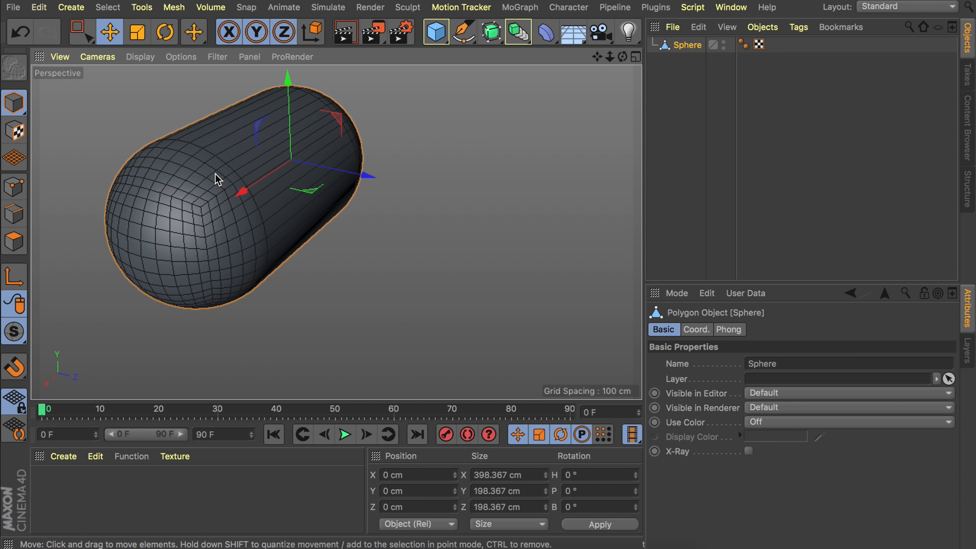
{"action": "key", "text": "t"}
{"action": "middle_click_drag", "start_coordinate": [261, 166], "coordinate": [438, 182], "text": "alt"}
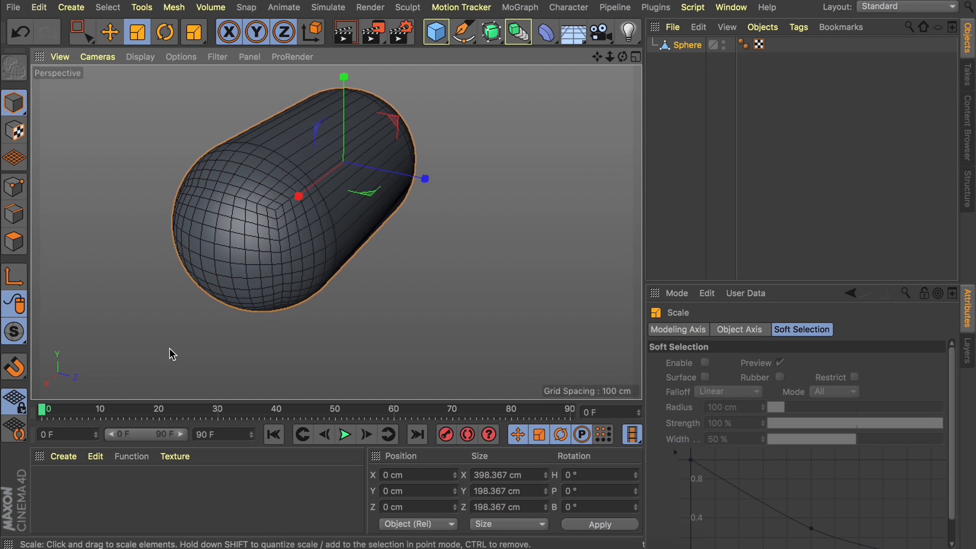
{"action": "left_click_drag", "start_coordinate": [426, 182], "coordinate": [392, 171]}
{"action": "left_click_drag", "start_coordinate": [296, 236], "coordinate": [261, 187], "text": "alt"}
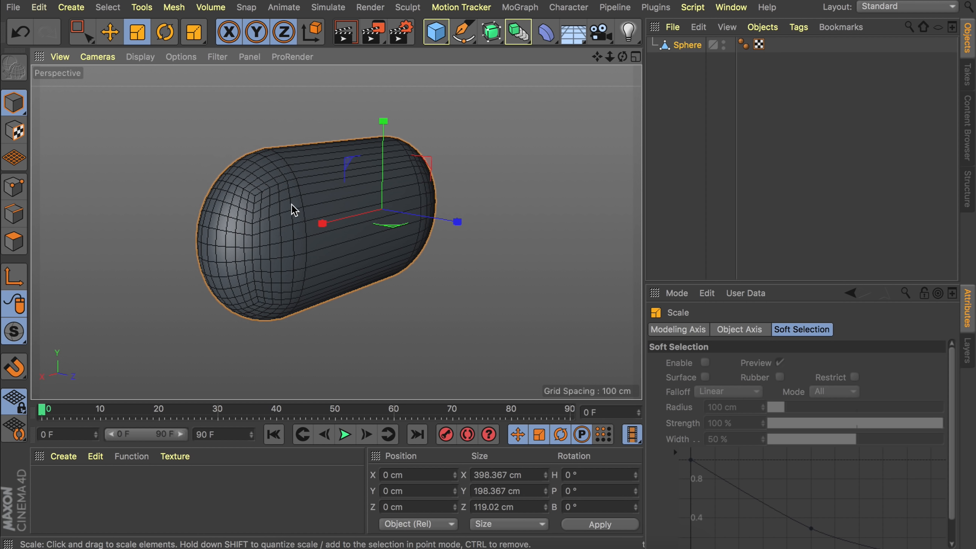
{"action": "left_click_drag", "start_coordinate": [352, 227], "coordinate": [235, 195], "text": "alt"}
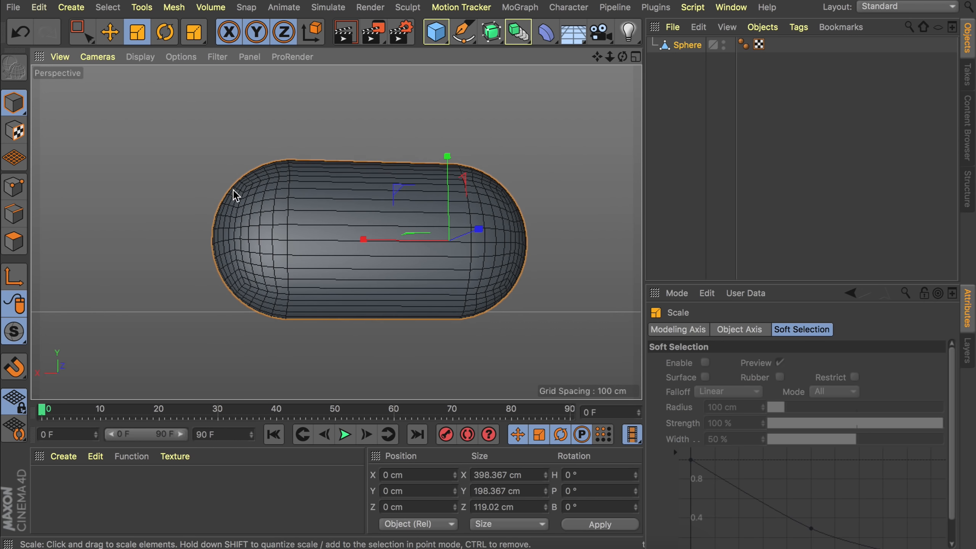
- Switch to polygon editing and select a single polygon on the body's underside near its -X end in the front view
{"action": "middle_click", "coordinate": [269, 306]}
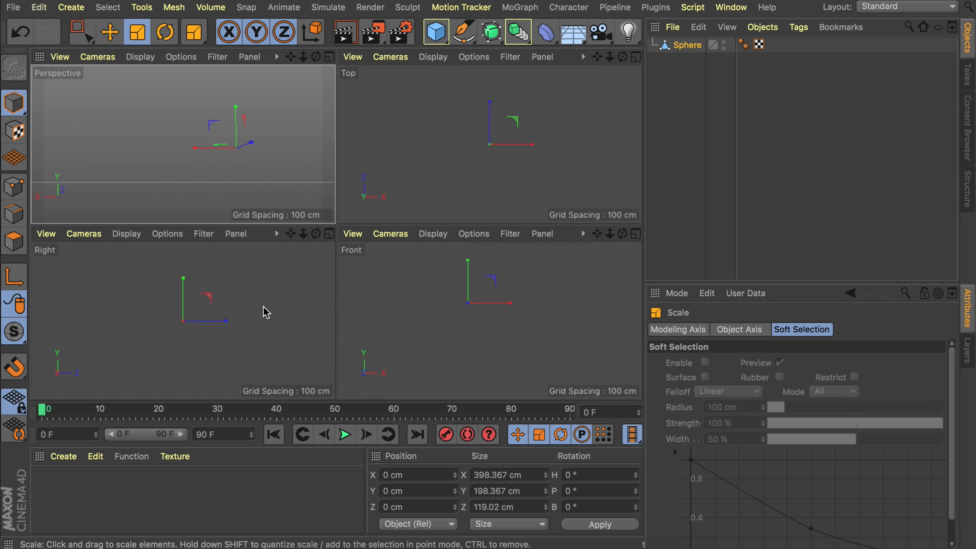
{"action": "middle_click", "coordinate": [488, 302]}
{"action": "left_click", "coordinate": [14, 241]}
{"action": "left_click", "coordinate": [246, 268]}
- In perspective, start a new selection with a row of adjoining polygons across the body's underside near its -X end
{"action": "middle_click", "coordinate": [169, 173]}
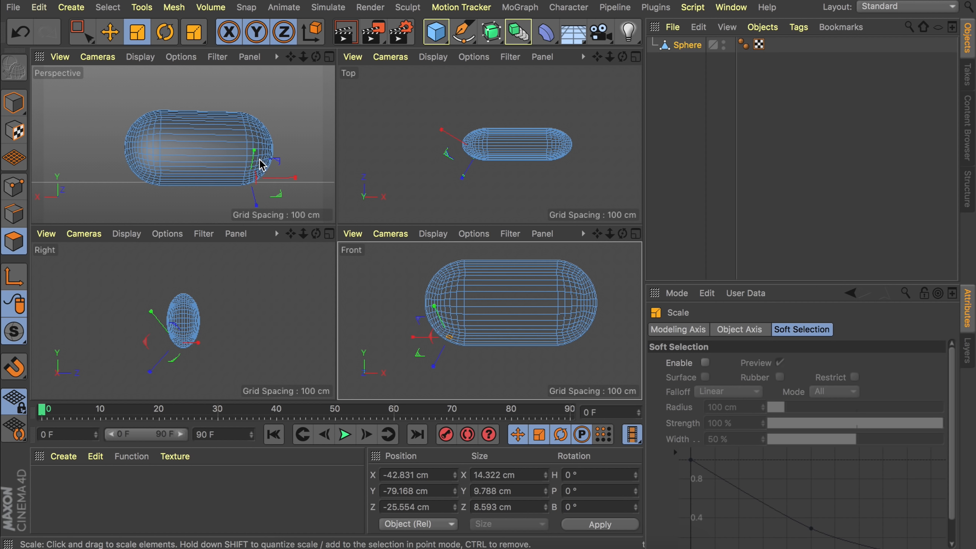
{"action": "middle_click", "coordinate": [242, 151]}
{"action": "mouse_move", "coordinate": [332, 229]}
{"action": "left_mouse_down", "text": "alt"}
{"action": "mouse_move", "coordinate": [394, 250]}
{"action": "mouse_move", "coordinate": [276, 241]}
{"action": "mouse_move", "coordinate": [175, 251]}
{"action": "left_mouse_up", "text": "alt"}
{"action": "right_click_drag", "start_coordinate": [261, 294], "coordinate": [348, 216], "text": "alt"}
{"action": "left_click_drag", "start_coordinate": [348, 216], "coordinate": [485, 178], "text": "alt"}
{"action": "right_click_drag", "start_coordinate": [484, 178], "coordinate": [342, 178], "text": "alt"}
{"action": "left_click_drag", "start_coordinate": [342, 178], "coordinate": [272, 192], "text": "alt"}
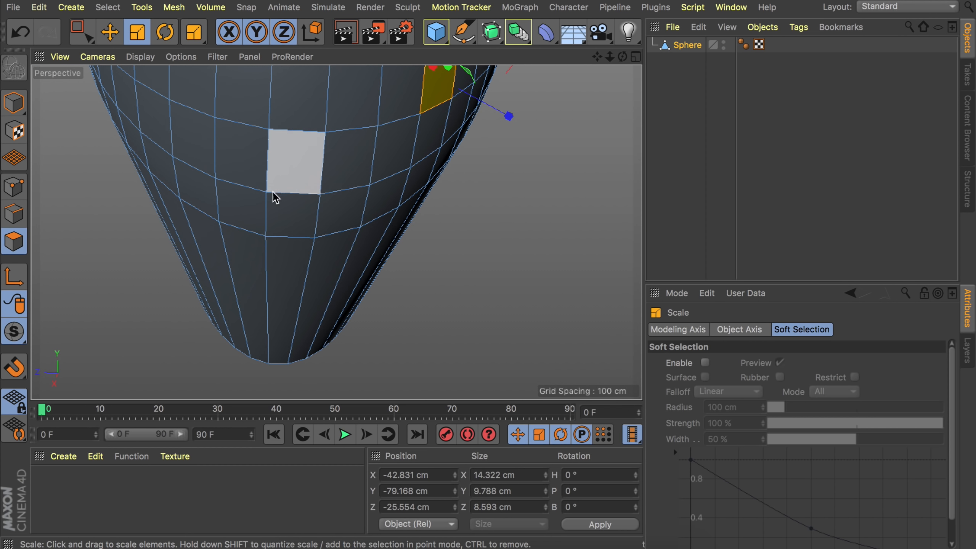
{"action": "left_click", "coordinate": [290, 211]}
{"action": "left_click", "coordinate": [221, 206], "text": "shift"}
{"action": "left_click", "coordinate": [196, 188], "text": "shift"}
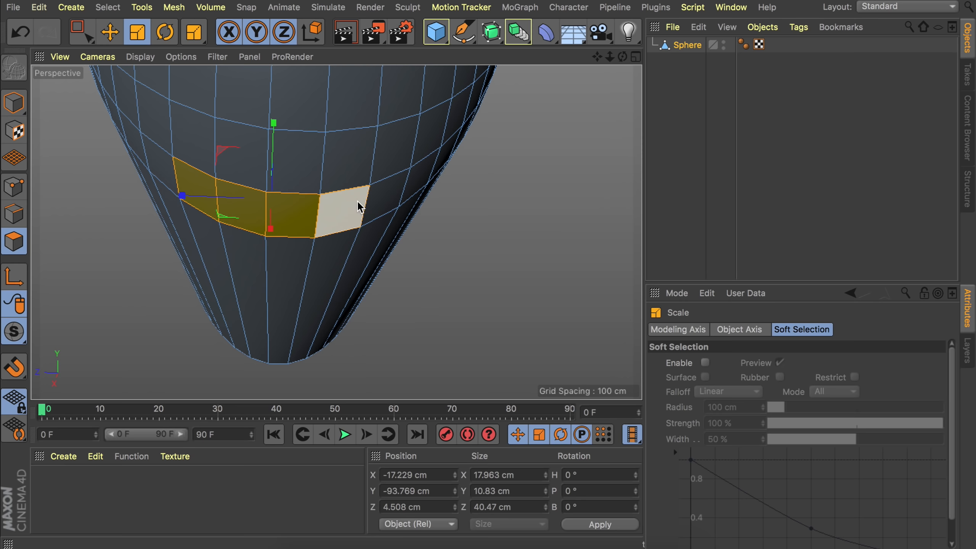
{"action": "left_click", "coordinate": [342, 210], "text": "shift"}
- Extend the underside polygon selection into a solid block five polygons wide and three rows deep
{"action": "left_click_drag", "start_coordinate": [305, 166], "coordinate": [205, 233], "text": "alt"}
{"action": "left_click", "coordinate": [205, 231], "text": "shift"}
{"action": "left_click", "coordinate": [204, 180], "text": "shift"}
{"action": "left_click", "coordinate": [240, 198], "text": "shift"}
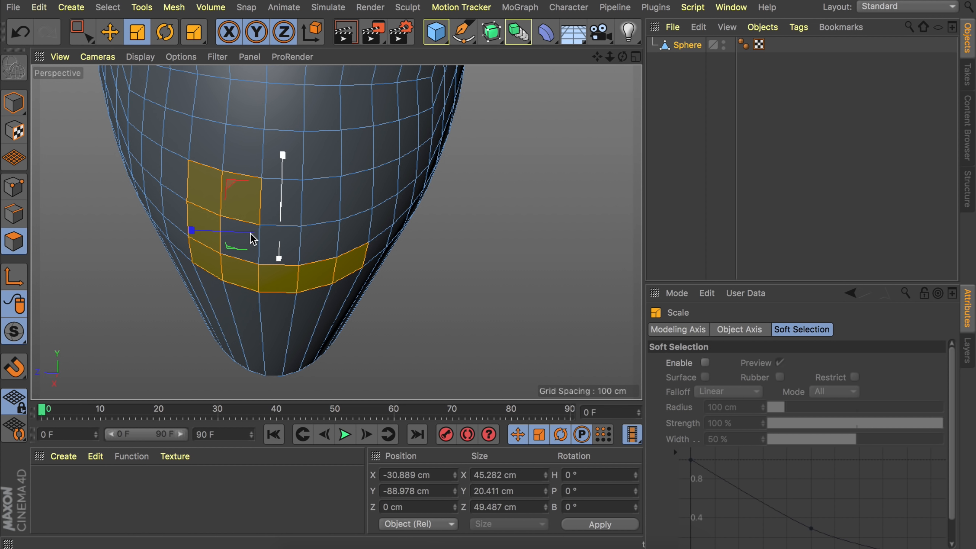
{"action": "left_click", "coordinate": [278, 244], "text": "shift"}
{"action": "left_click", "coordinate": [321, 200], "text": "shift"}
{"action": "left_click", "coordinate": [345, 208], "text": "shift"}
{"action": "left_click", "coordinate": [279, 207], "text": "shift"}
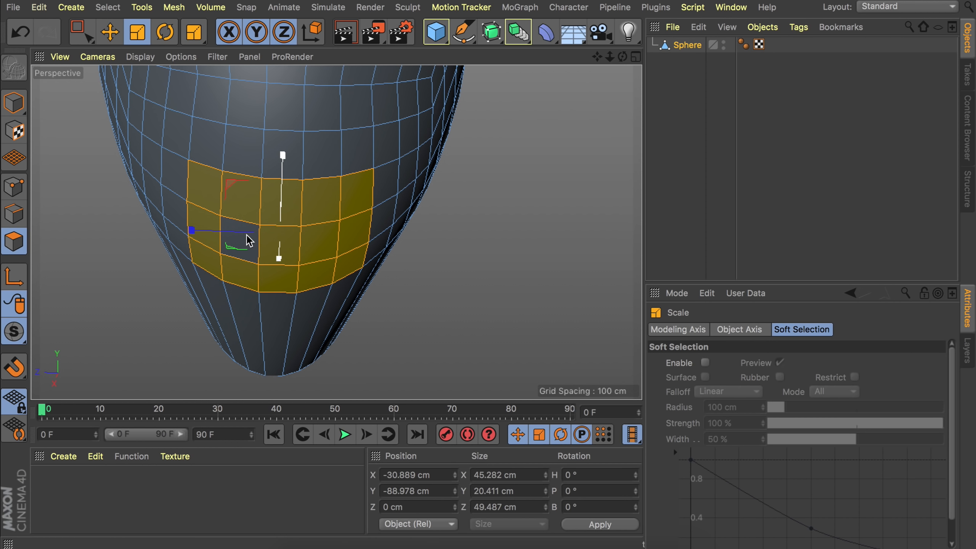
{"action": "left_click", "coordinate": [251, 240], "text": "shift"}
{"action": "mouse_move", "coordinate": [253, 253]}
{"action": "left_mouse_down", "text": "alt"}
{"action": "mouse_move", "coordinate": [292, 211]}
{"action": "mouse_move", "coordinate": [309, 214]}
{"action": "mouse_move", "coordinate": [284, 131]}
{"action": "mouse_move", "coordinate": [289, 211]}
{"action": "left_mouse_up", "text": "alt"}
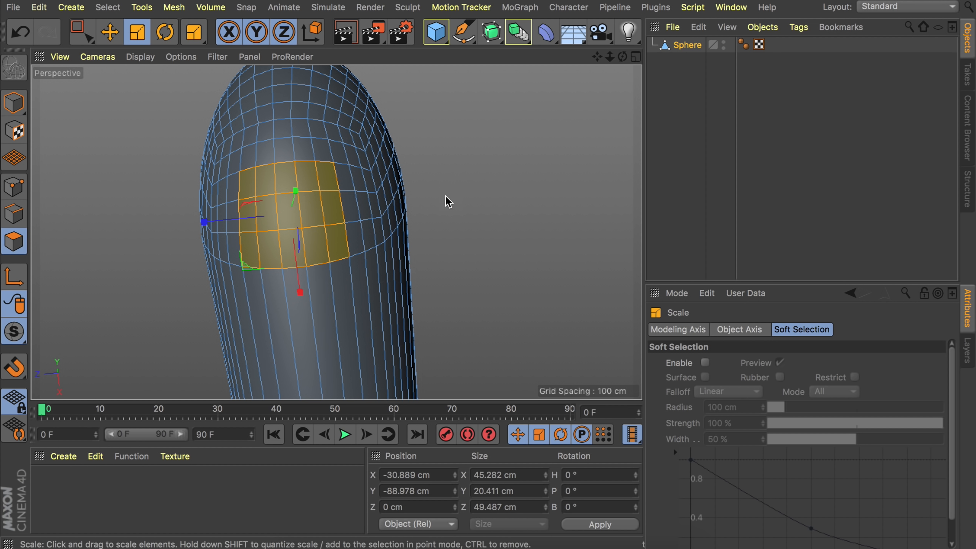
- Inset the selected polygon block with Extrude Inner at an offset of 5 cm
{"action": "key", "text": "i"}
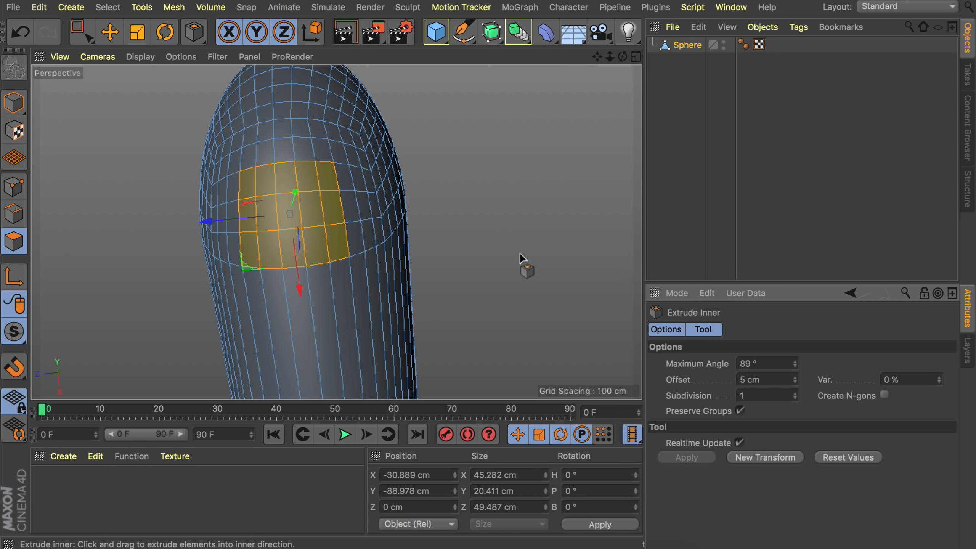
{"action": "left_click", "coordinate": [777, 463]}
{"action": "left_click_drag", "start_coordinate": [378, 241], "coordinate": [278, 200], "text": "alt"}
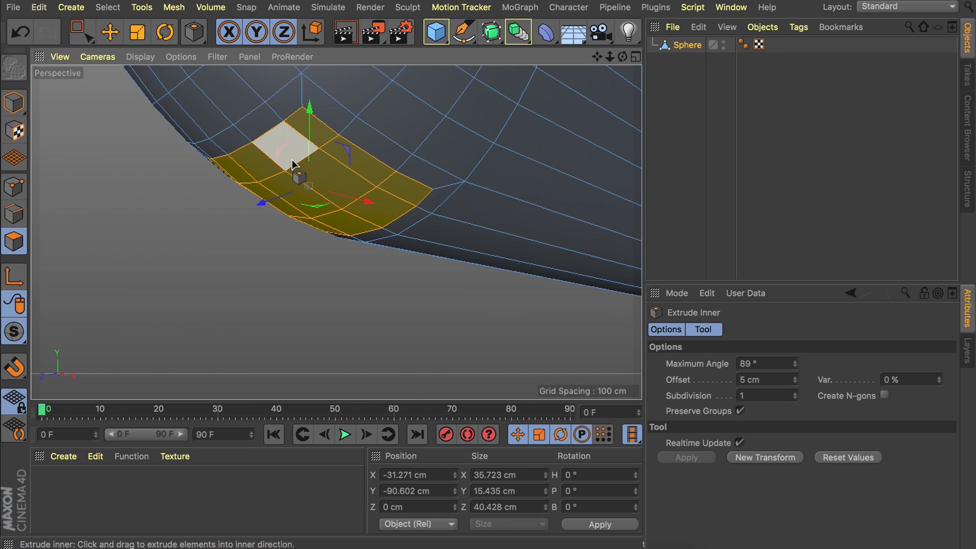
- Extrude the inset polygons outward from the underside and scale the end face down to about 21 × 10 × 30 cm
{"action": "key", "text": "d"}
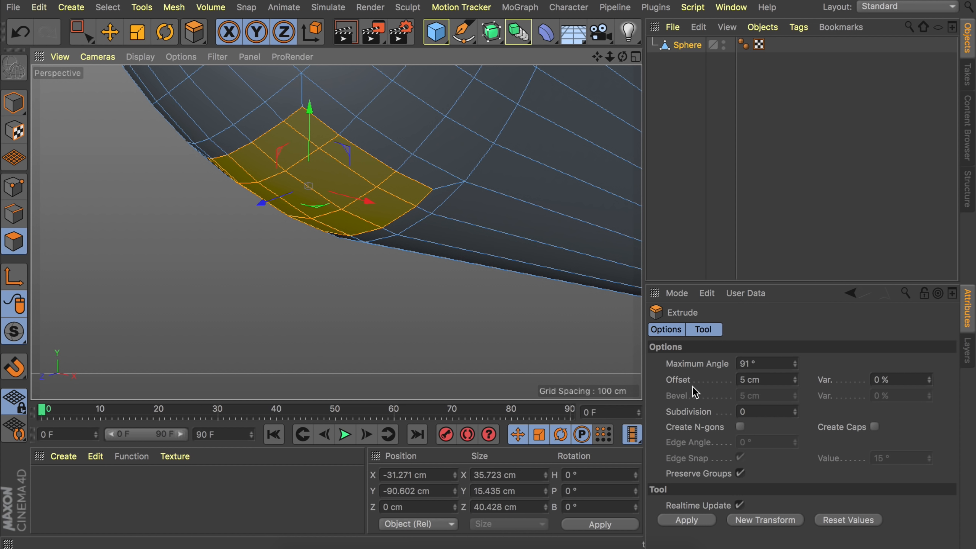
{"action": "mouse_move", "coordinate": [328, 143]}
{"action": "left_mouse_down"}
{"action": "mouse_move", "coordinate": [357, 143]}
{"action": "mouse_move", "coordinate": [330, 146]}
{"action": "left_mouse_up"}
{"action": "left_click_drag", "start_coordinate": [414, 164], "coordinate": [401, 180], "text": "alt"}
{"action": "key", "text": "t"}
{"action": "left_click_drag", "start_coordinate": [518, 198], "coordinate": [181, 209]}
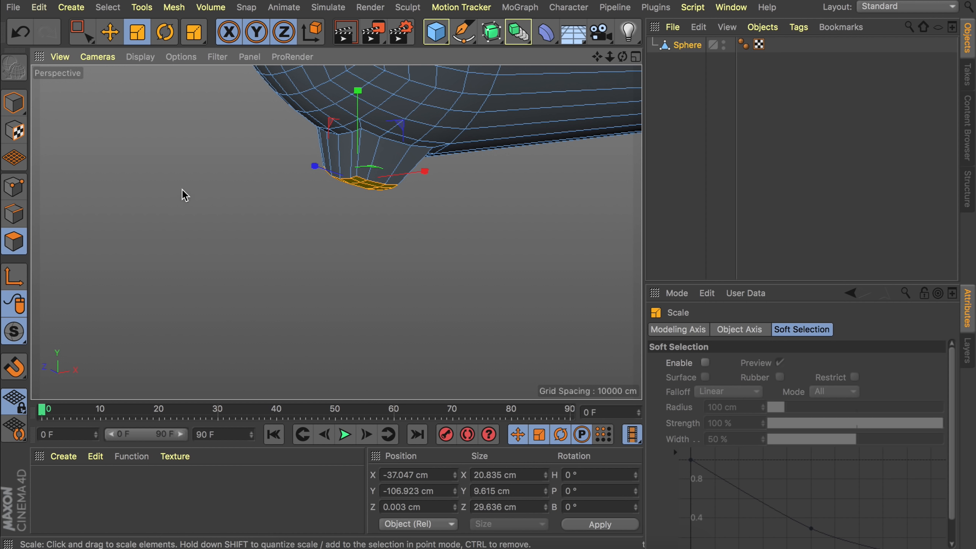
- Rotate the stub's end face by 10° and extrude it outward into a further segment
{"action": "left_click_drag", "start_coordinate": [373, 149], "coordinate": [348, 127], "text": "alt"}
{"action": "key", "text": "r"}
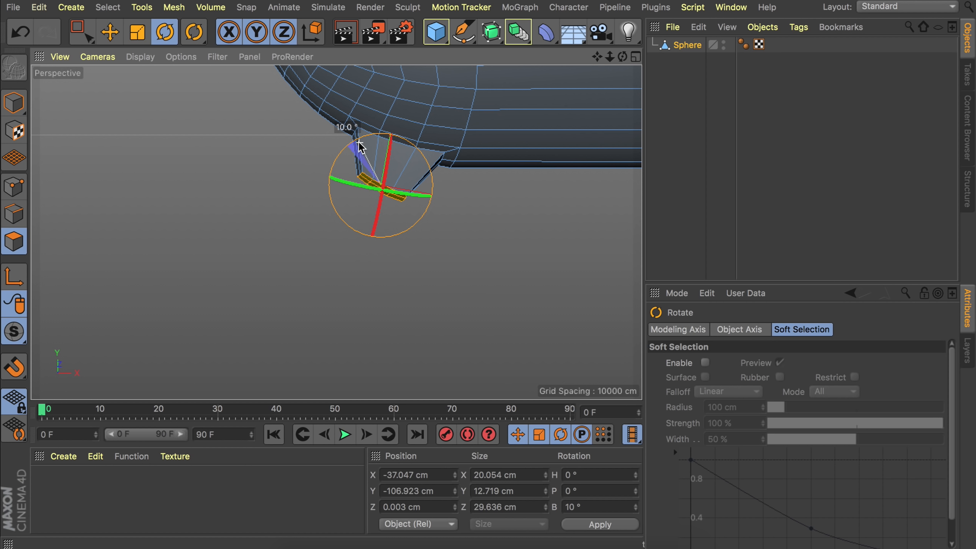
{"action": "key", "text": "d"}
{"action": "left_click_drag", "start_coordinate": [472, 168], "coordinate": [471, 165]}
- Scale the new segment's end face down to about 8 × 5 × 14 cm so the stub tapers to a tip
{"action": "key", "text": "t"}
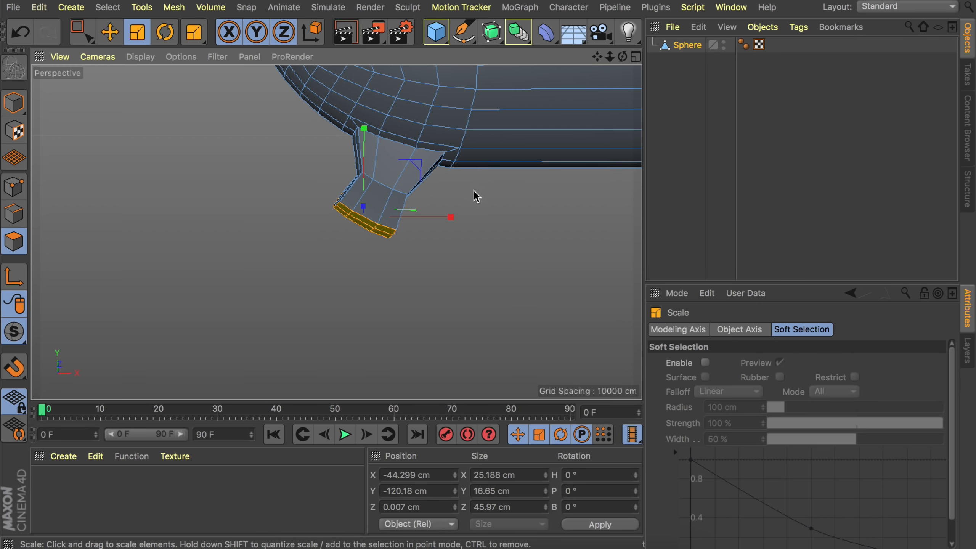
{"action": "left_click_drag", "start_coordinate": [503, 210], "coordinate": [2, 192]}
{"action": "key", "text": "e"}
{"action": "left_click", "coordinate": [703, 115]}
{"action": "scroll", "coordinate": [452, 122], "scroll_direction": "down", "scroll_amount": 8}
{"action": "middle_click_drag", "start_coordinate": [452, 122], "coordinate": [344, 203], "text": "alt"}
{"action": "scroll", "coordinate": [344, 204], "scroll_direction": "down", "scroll_amount": 4}
{"action": "left_click_drag", "start_coordinate": [339, 232], "coordinate": [350, 218], "text": "alt"}
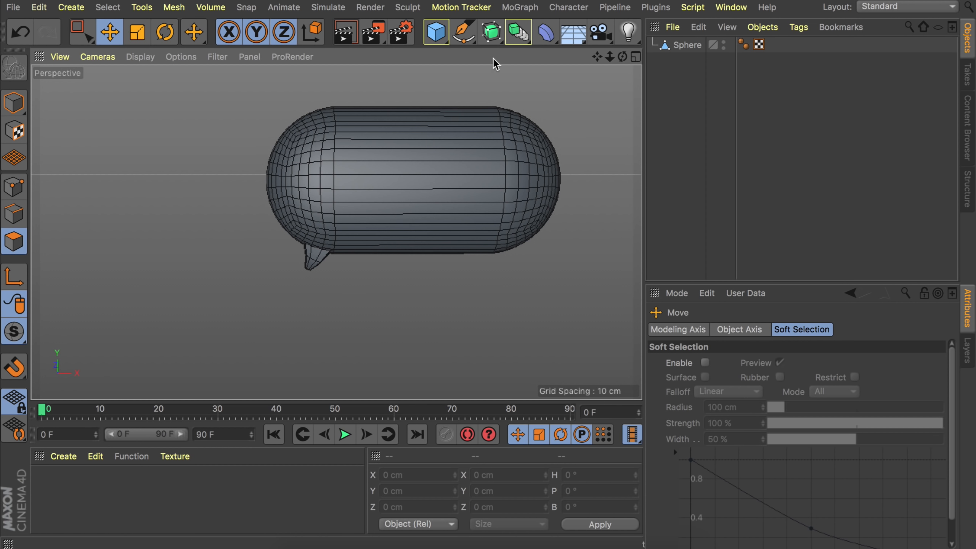
{"action": "left_click_drag", "start_coordinate": [290, 168], "coordinate": [260, 155], "text": "alt"}
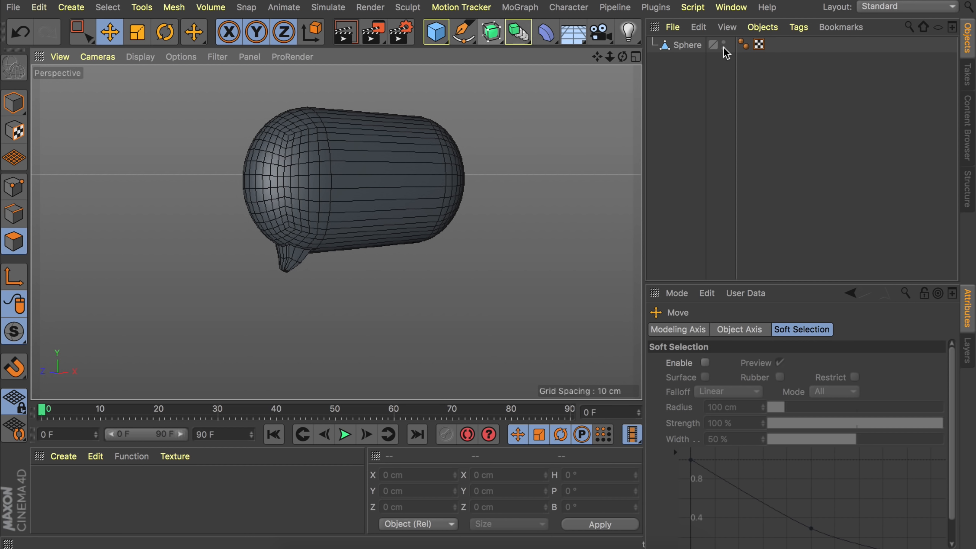
- Add a Subdivision Surface and make the Sphere its child to smooth the body and its pointed stub
{"action": "left_click", "coordinate": [491, 32]}
{"action": "left_click_drag", "start_coordinate": [685, 62], "coordinate": [697, 43]}
{"action": "left_click", "coordinate": [327, 260]}
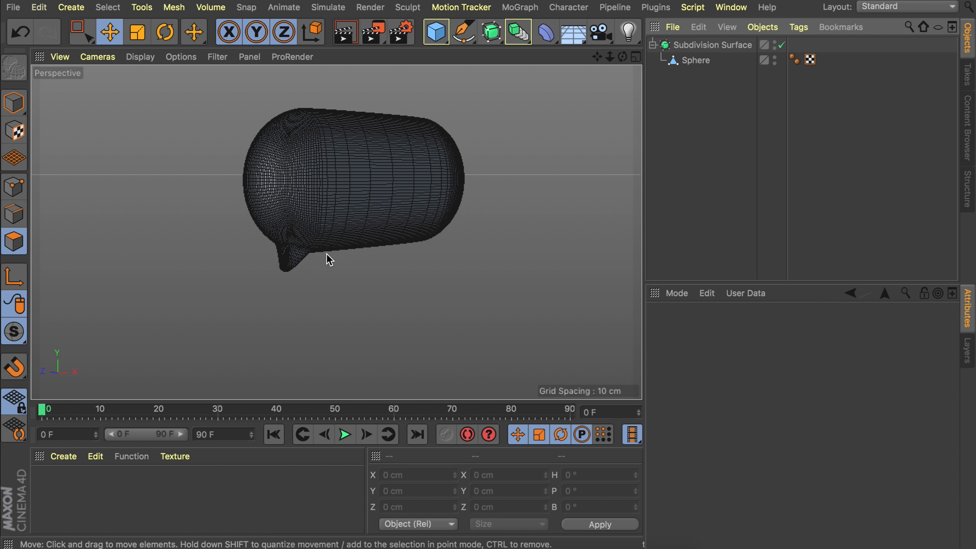
{"action": "scroll", "coordinate": [322, 208], "scroll_direction": "up", "scroll_amount": 5}
{"action": "middle_click_drag", "start_coordinate": [322, 208], "coordinate": [359, 189], "text": "alt"}
{"action": "scroll", "coordinate": [335, 233], "scroll_direction": "down", "scroll_amount": 5}
{"action": "middle_click_drag", "start_coordinate": [429, 158], "coordinate": [306, 233], "text": "alt"}
{"action": "left_click_drag", "start_coordinate": [307, 233], "coordinate": [239, 288], "text": "alt"}
{"action": "scroll", "coordinate": [239, 289], "scroll_direction": "down", "scroll_amount": 3}
{"action": "middle_click_drag", "start_coordinate": [239, 288], "coordinate": [323, 169], "text": "alt"}
{"action": "left_click_drag", "start_coordinate": [308, 235], "coordinate": [307, 191], "text": "alt"}
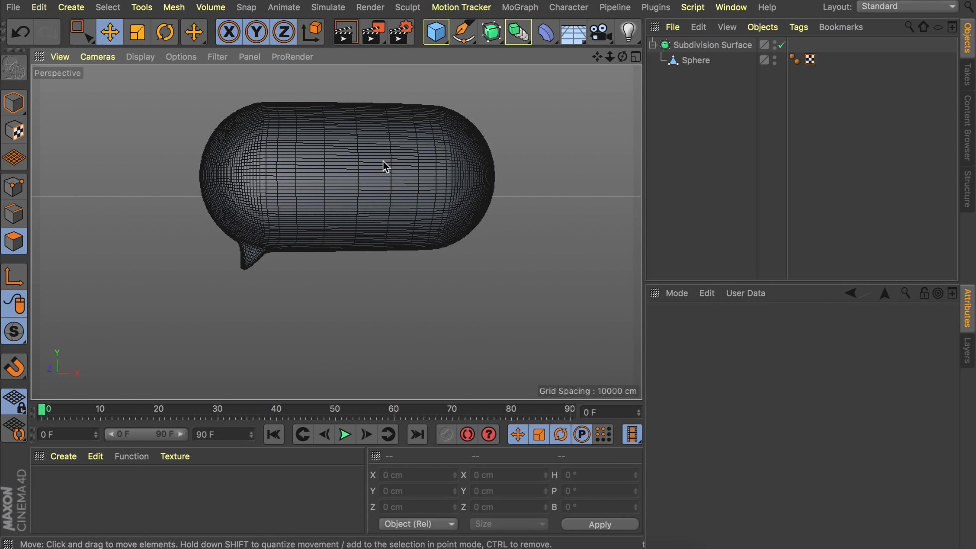
- Move the Sphere's axis to the stub tip using Axis Center with Center set to Selected Polygons
{"action": "left_click", "coordinate": [702, 62]}
{"action": "scroll", "coordinate": [252, 261], "scroll_direction": "up", "scroll_amount": 3}
{"action": "left_click_drag", "start_coordinate": [250, 263], "coordinate": [240, 266], "text": "alt"}
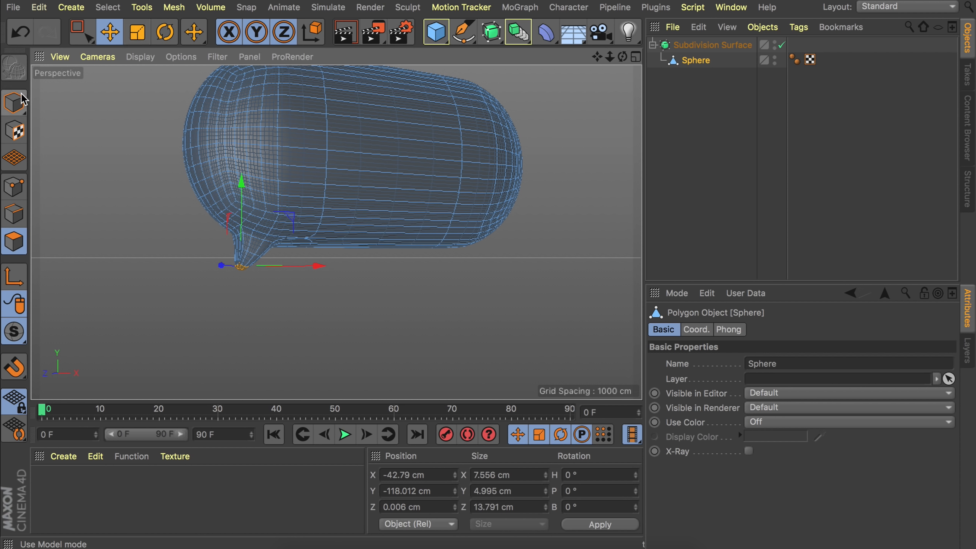
{"action": "left_click", "coordinate": [179, 7]}
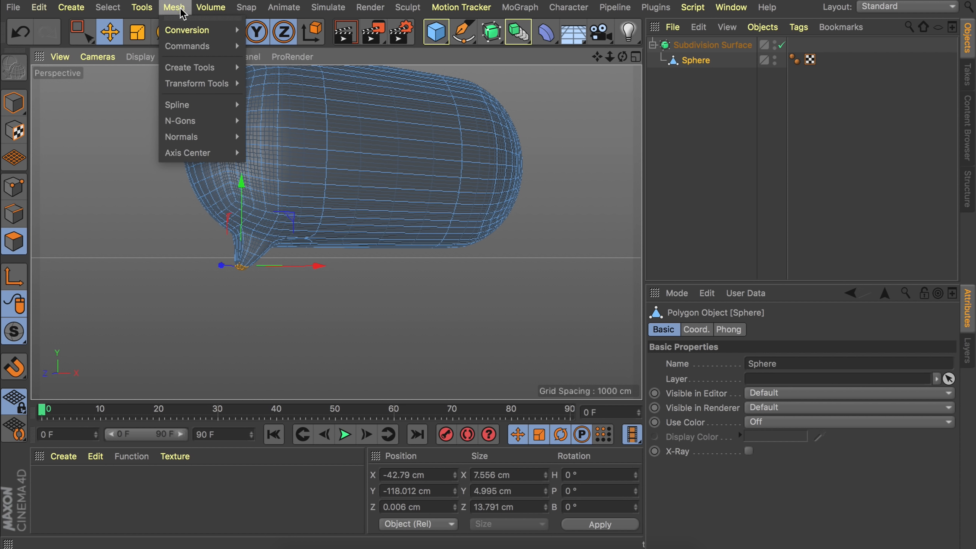
{"action": "mouse_move", "coordinate": [199, 154]}
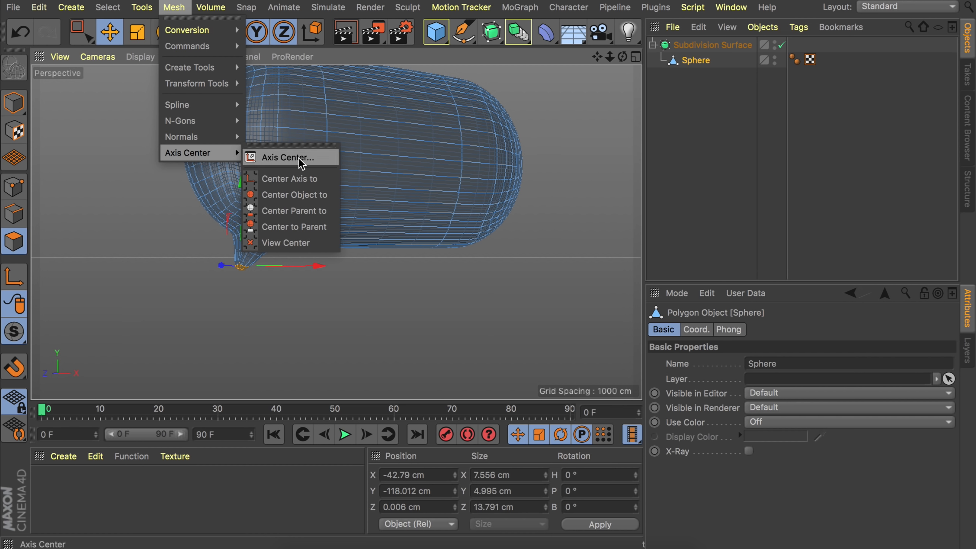
{"action": "left_click", "coordinate": [289, 158]}
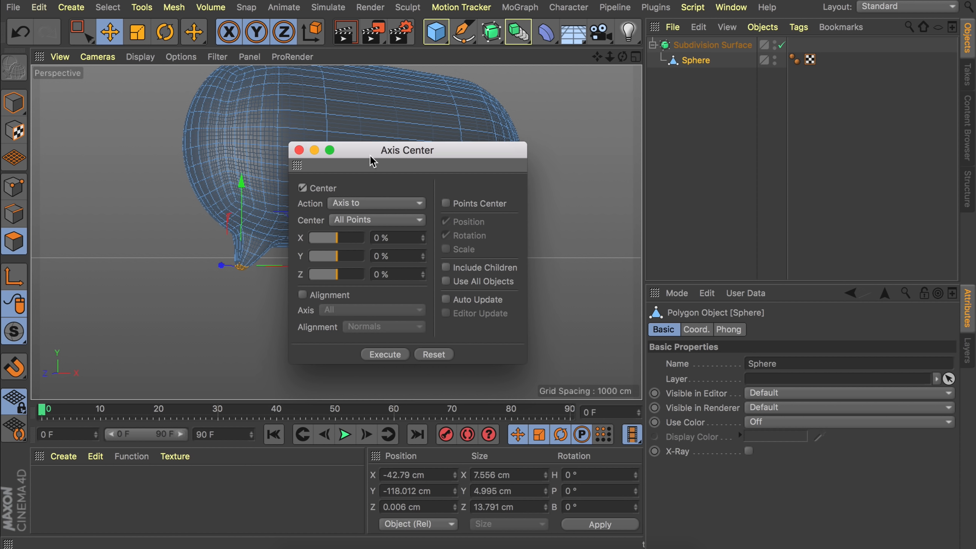
{"action": "left_click_drag", "start_coordinate": [370, 161], "coordinate": [616, 136]}
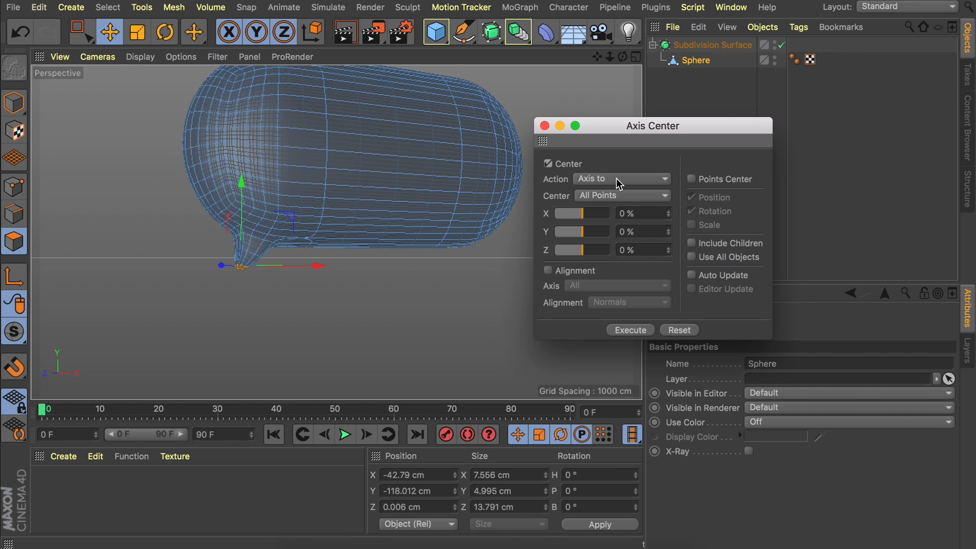
{"action": "left_click", "coordinate": [600, 196]}
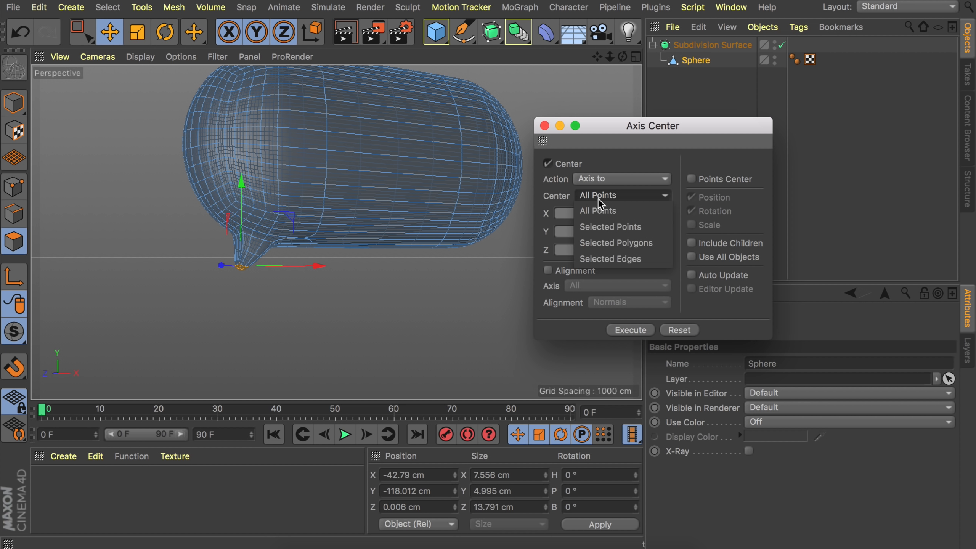
{"action": "left_click", "coordinate": [601, 243]}
{"action": "left_click", "coordinate": [632, 331]}
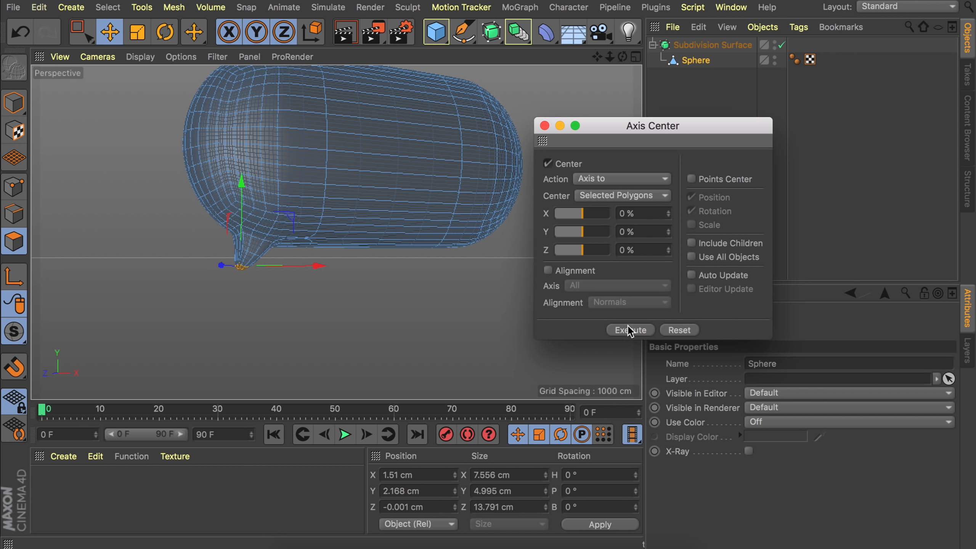
{"action": "left_click", "coordinate": [544, 126]}
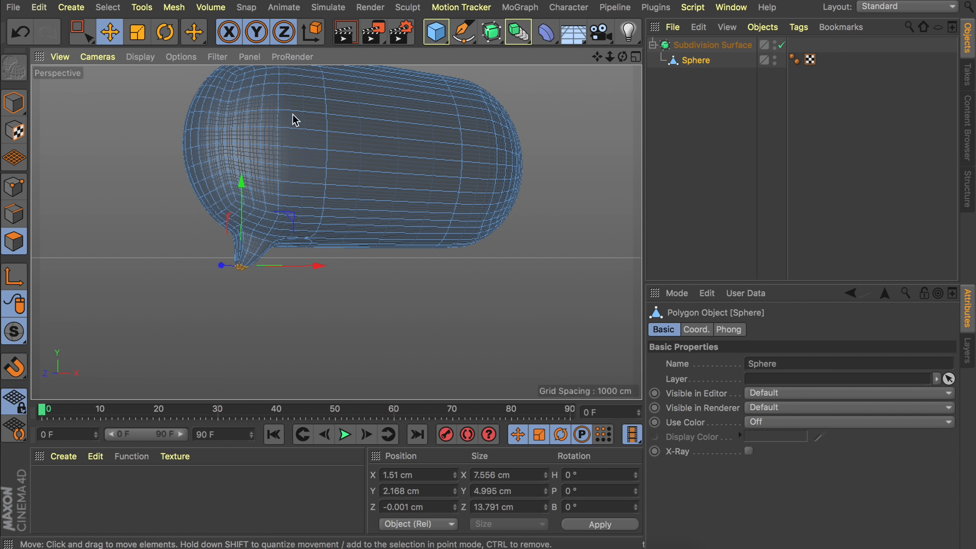
- Test-scale the whole Sphere about its axis at the stub tip in Model mode, and undo the scaling
{"action": "left_click", "coordinate": [13, 103]}
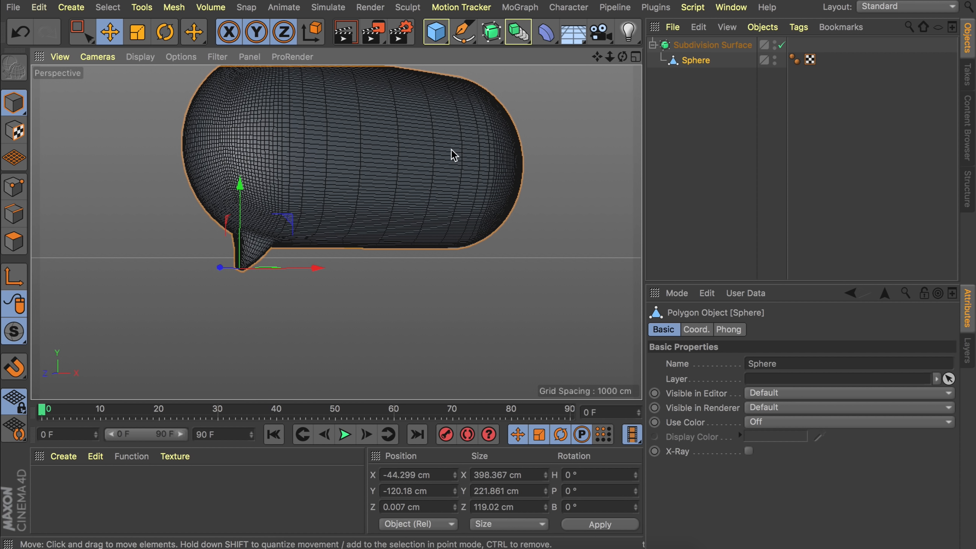
{"action": "key", "text": "t"}
{"action": "left_click_drag", "start_coordinate": [484, 137], "coordinate": [36, 206]}
{"action": "left_click_drag", "start_coordinate": [256, 193], "coordinate": [256, 194]}
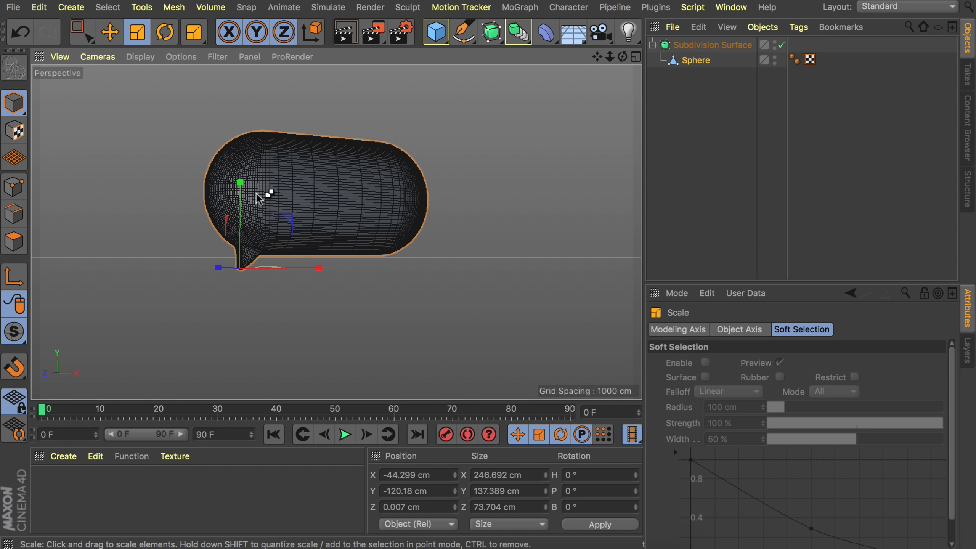
{"action": "key", "text": "ctrl+z"}
{"action": "left_click_drag", "start_coordinate": [461, 150], "coordinate": [287, 235], "text": "alt"}
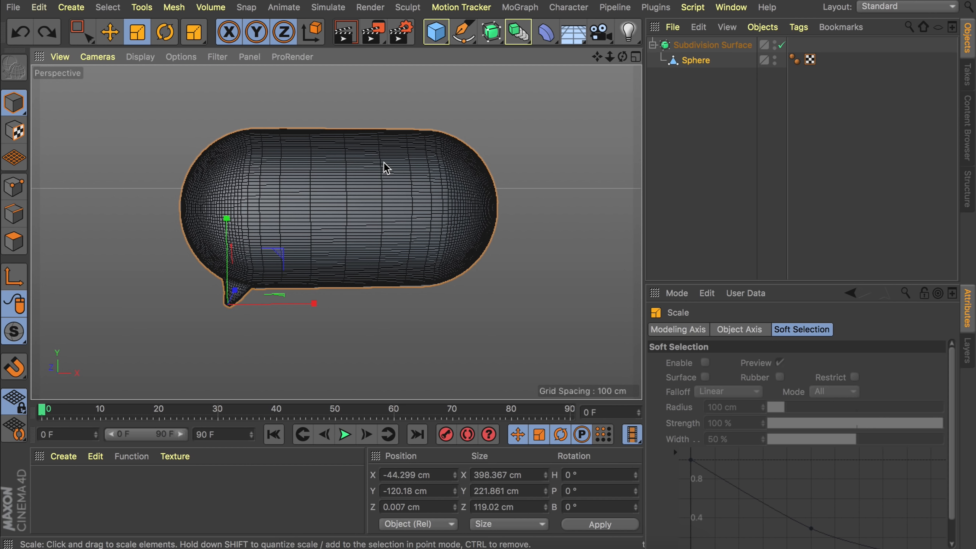
- Add a Pose Morph tag to the Sphere and enable Points mixing
{"action": "right_click", "coordinate": [696, 60]}
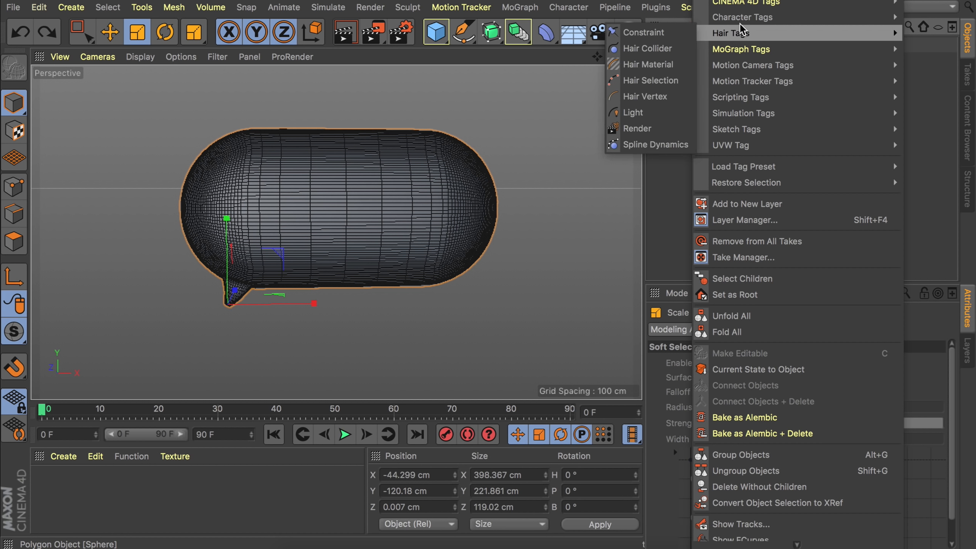
{"action": "mouse_move", "coordinate": [743, 23]}
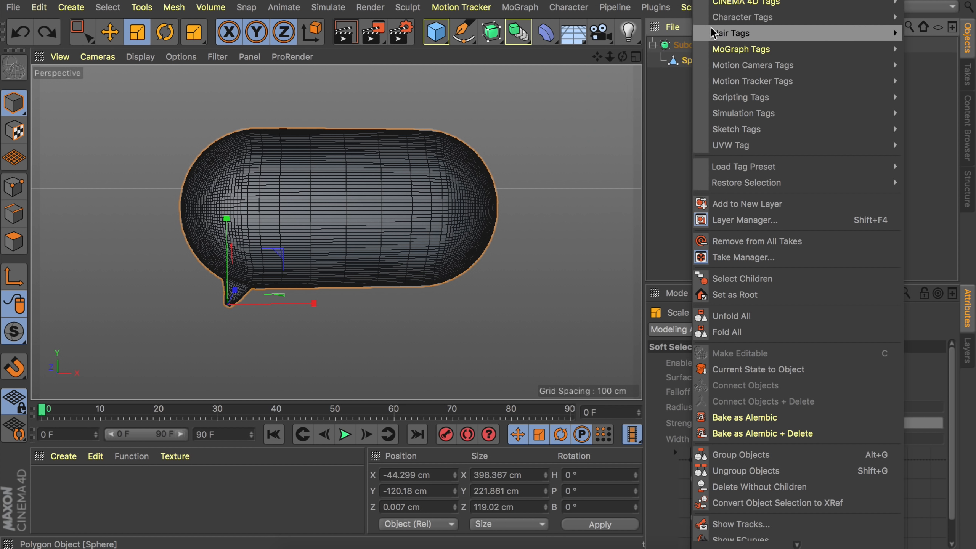
{"action": "left_click", "coordinate": [658, 127]}
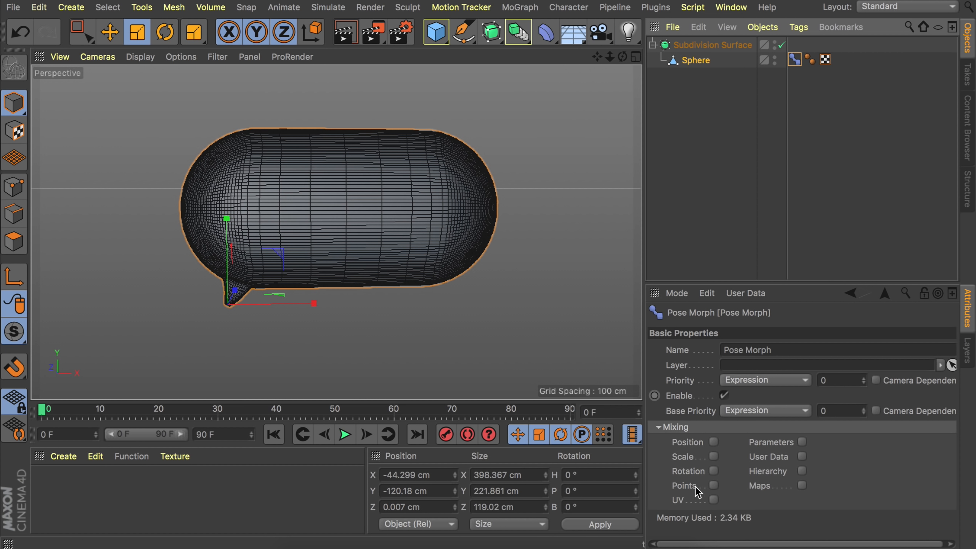
{"action": "left_click", "coordinate": [713, 486]}
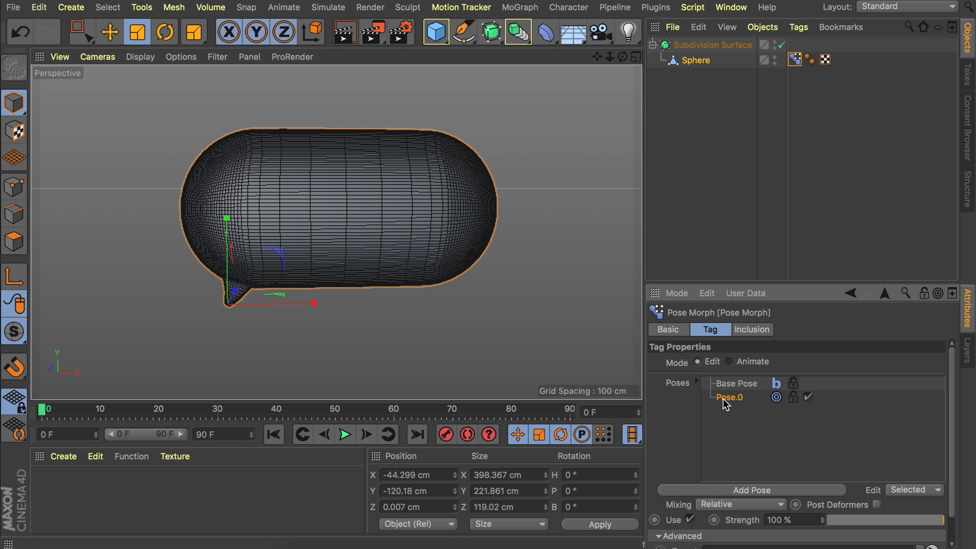
- In the Base Pose, select the points of the body's +X half and move them inward to about X 97 cm, forming a round bubble
{"action": "left_click", "coordinate": [739, 384]}
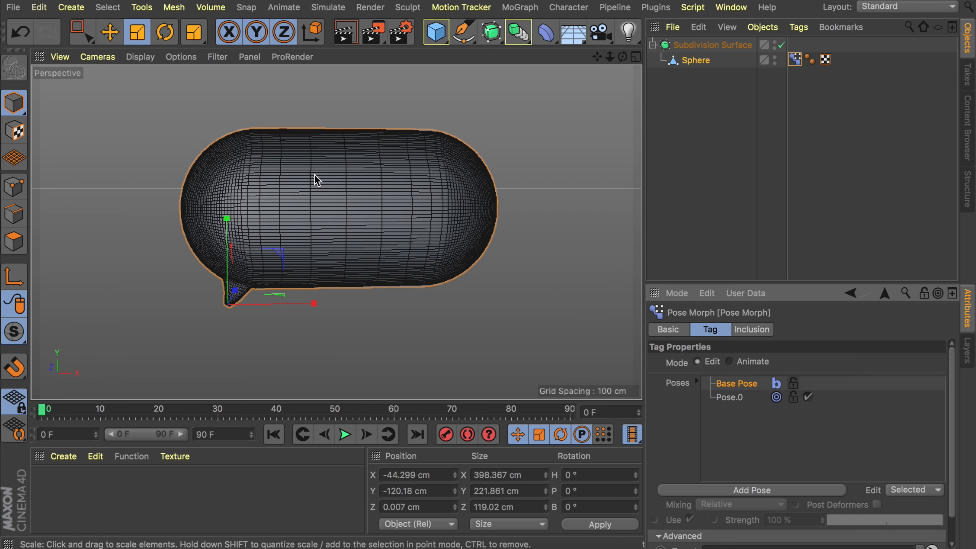
{"action": "left_click", "coordinate": [13, 187]}
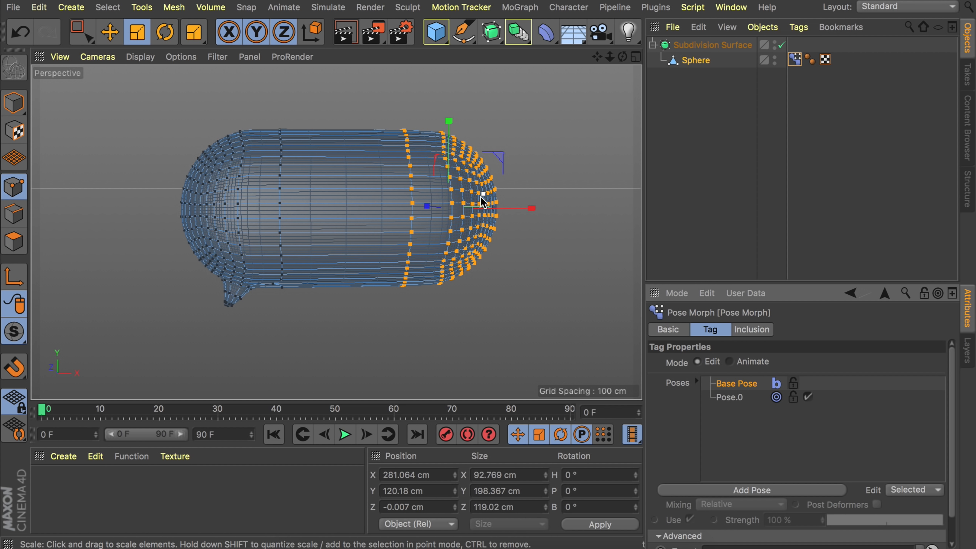
{"action": "key", "text": "e"}
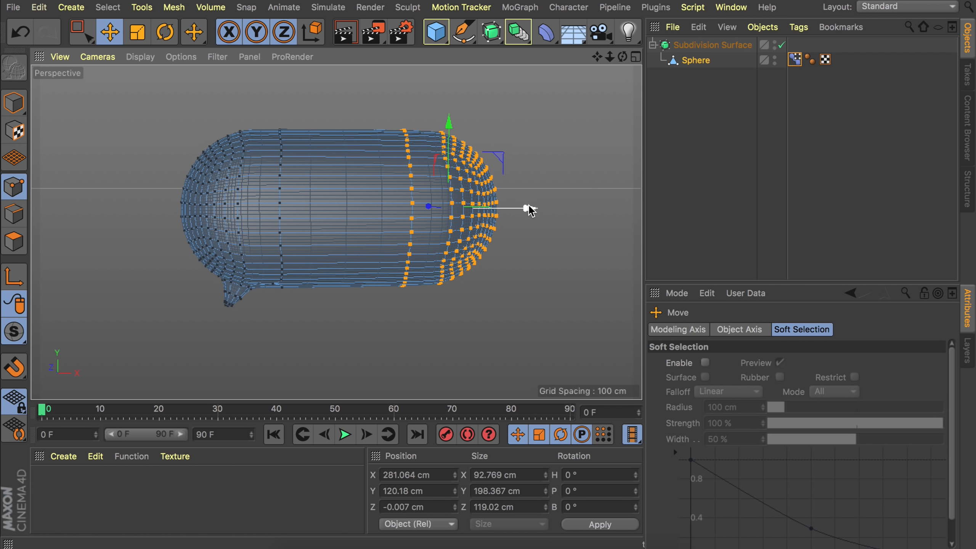
{"action": "left_click_drag", "start_coordinate": [529, 209], "coordinate": [374, 209]}
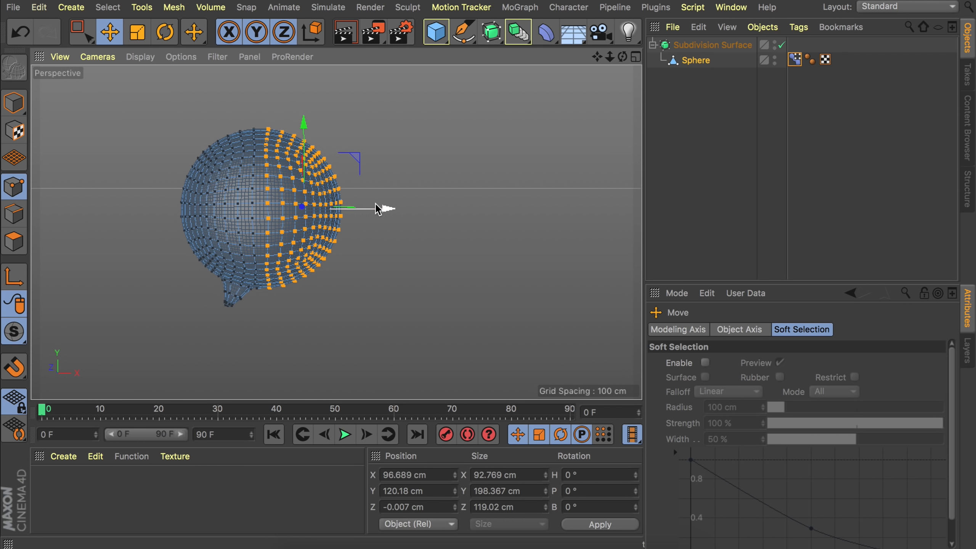
- Rename Pose.0 as Width and, in that pose, move the selected +X half points outward to about X 834 cm
{"action": "left_click", "coordinate": [800, 59]}
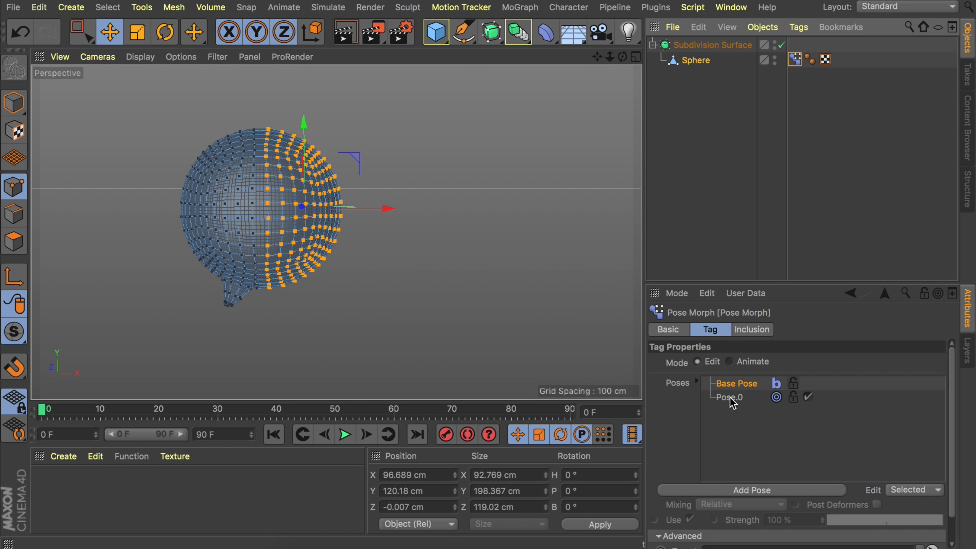
{"action": "left_click", "coordinate": [730, 399]}
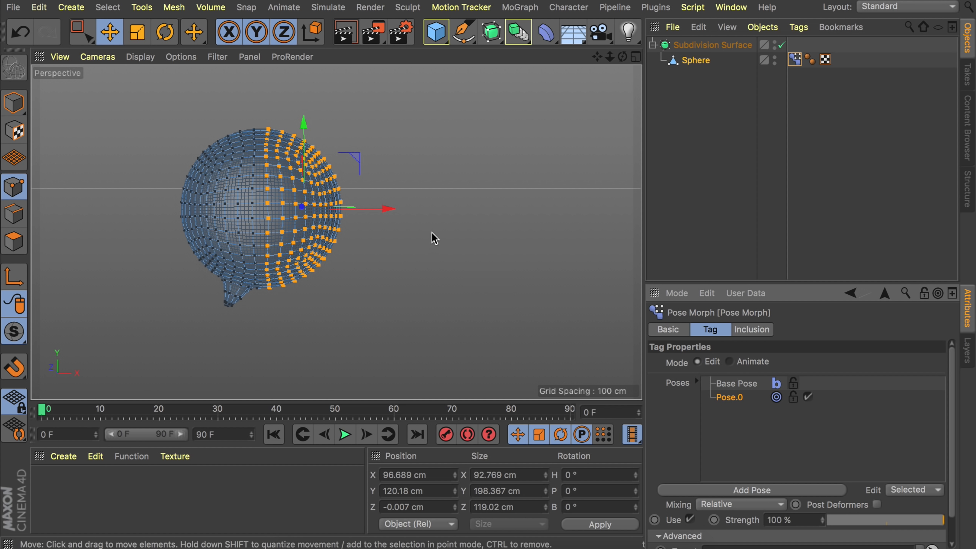
{"action": "double_click", "coordinate": [729, 397]}
{"action": "type", "text": "Width"}
{"action": "key", "text": "Return"}
{"action": "scroll", "coordinate": [338, 255], "scroll_direction": "down", "scroll_amount": 4}
{"action": "left_click_drag", "start_coordinate": [370, 234], "coordinate": [640, 232]}
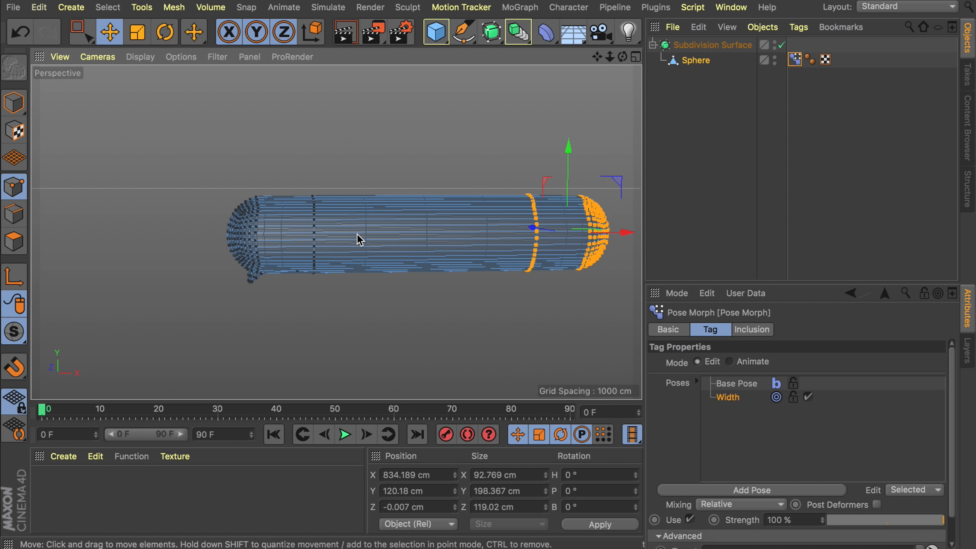
- Add another pose to the Pose Morph tag and name it Height
{"action": "left_click", "coordinate": [751, 490]}
{"action": "double_click", "coordinate": [731, 411]}
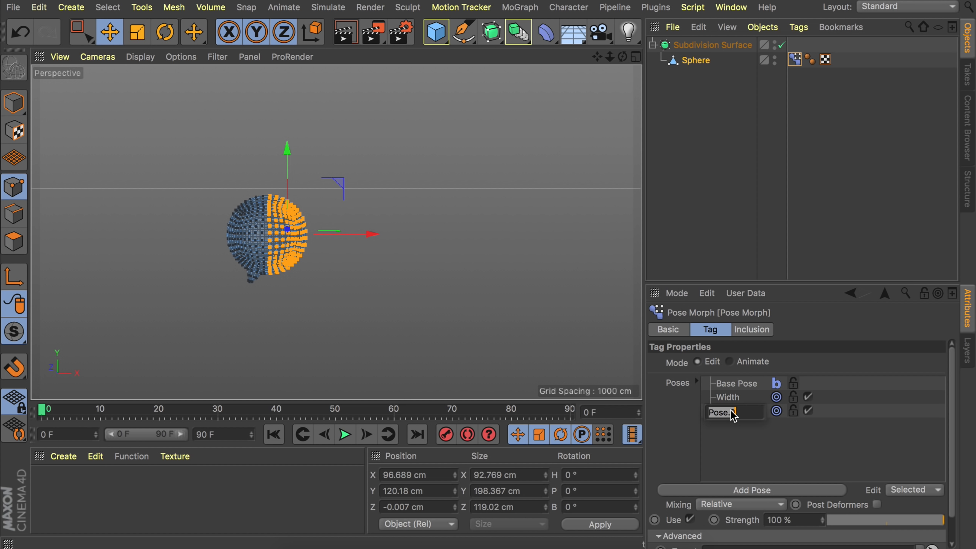
{"action": "type", "text": "Heig"}
{"action": "key", "text": "Return"}
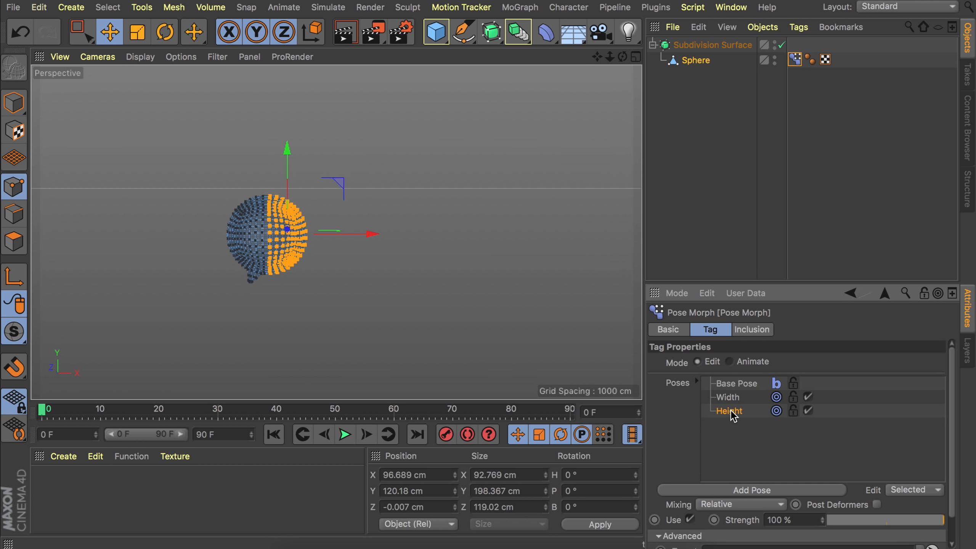
- For the Height pose, select the bubble's upper-half points in the Front view and move them up to about Y 910 cm
{"action": "middle_click", "coordinate": [200, 136]}
{"action": "middle_click", "coordinate": [478, 298]}
{"action": "key", "text": "0"}
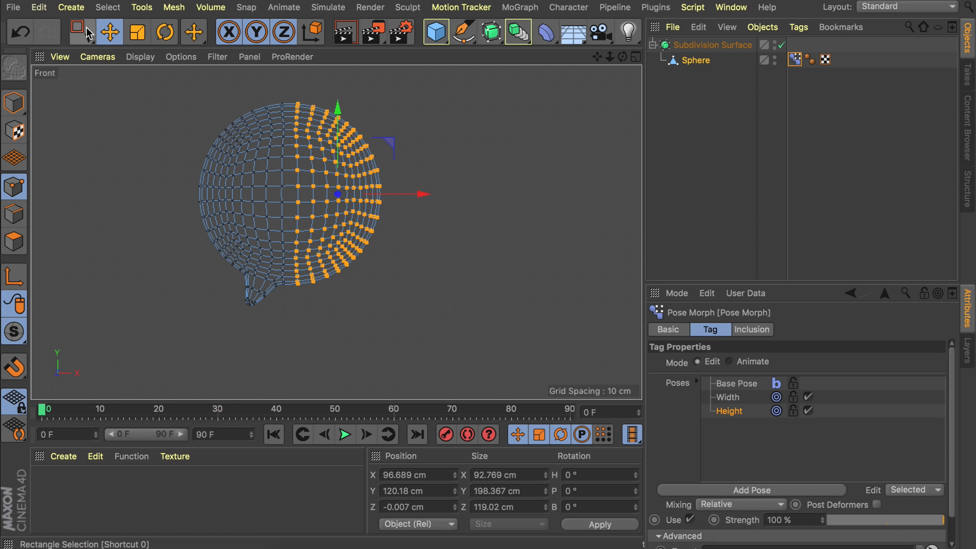
{"action": "left_click_drag", "start_coordinate": [155, 71], "coordinate": [445, 202]}
{"action": "scroll", "coordinate": [300, 200], "scroll_direction": "down", "scroll_amount": 5}
{"action": "left_click_drag", "start_coordinate": [302, 207], "coordinate": [293, 33]}
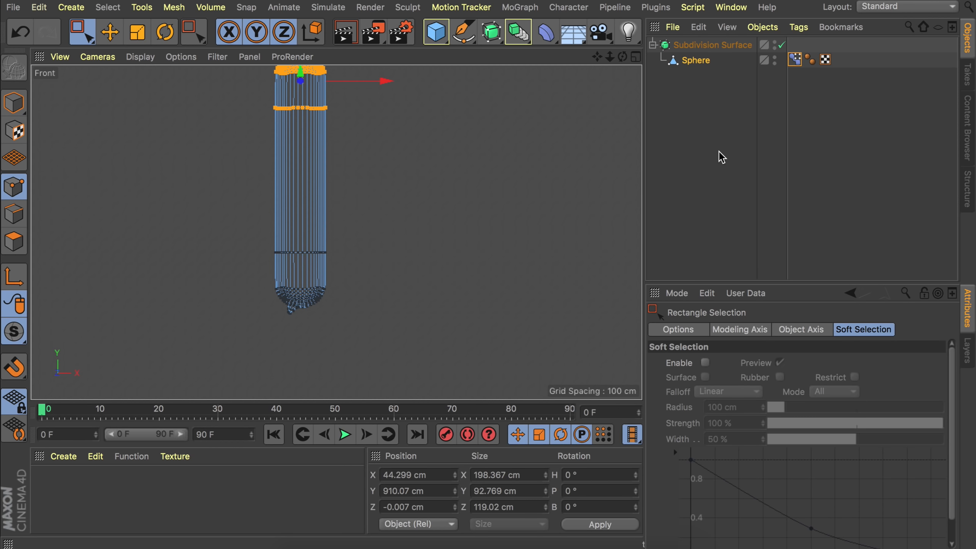
- Return the Sphere to Model mode in the Perspective view and show its Pose Morph tag settings
{"action": "left_click", "coordinate": [699, 61]}
{"action": "left_click", "coordinate": [13, 101]}
{"action": "middle_click", "coordinate": [91, 113]}
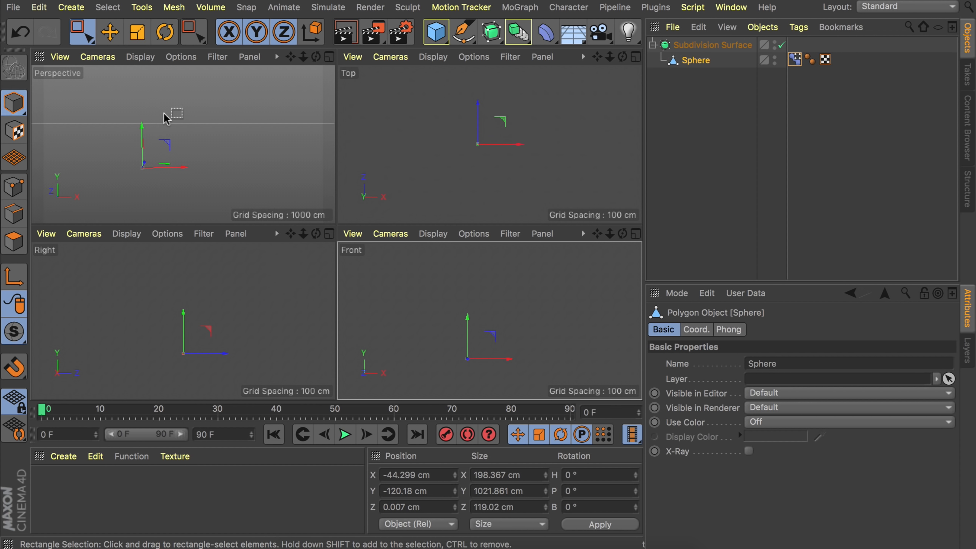
{"action": "middle_click", "coordinate": [211, 152]}
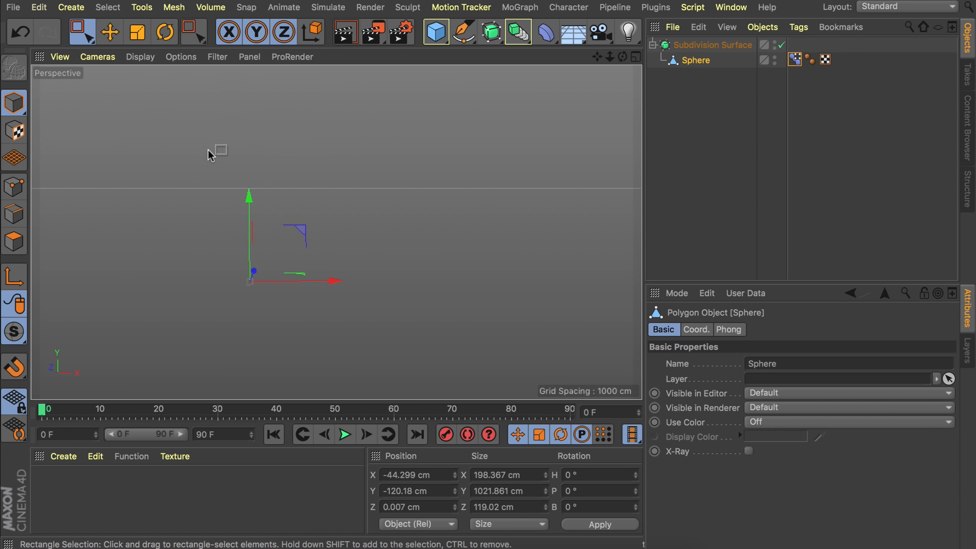
{"action": "left_click", "coordinate": [795, 60]}
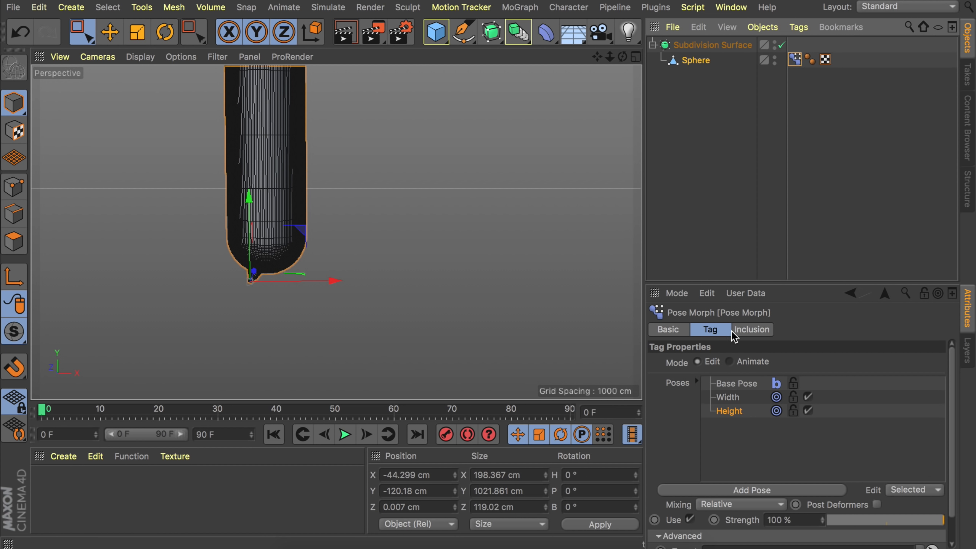
- Switch the Pose Morph tag to Animate mode and display the Perspective view with Gouraud Shading
{"action": "left_click", "coordinate": [729, 361]}
{"action": "scroll", "coordinate": [491, 217], "scroll_direction": "down", "scroll_amount": 5}
{"action": "mouse_move", "coordinate": [438, 286]}
{"action": "left_mouse_down", "text": "alt"}
{"action": "mouse_move", "coordinate": [523, 273]}
{"action": "mouse_move", "coordinate": [445, 272]}
{"action": "left_mouse_up", "text": "alt"}
{"action": "left_click", "coordinate": [140, 56]}
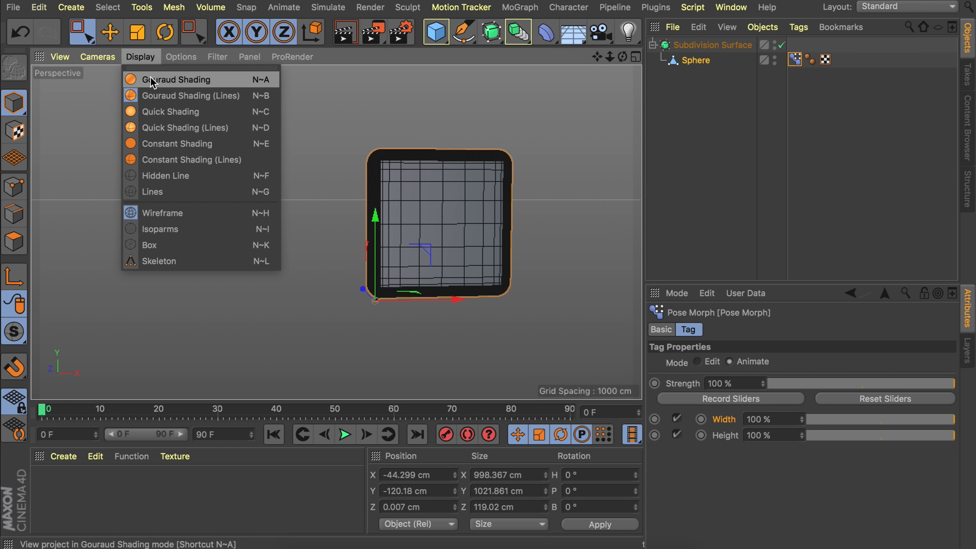
{"action": "left_click", "coordinate": [150, 77]}
{"action": "mouse_move", "coordinate": [451, 247]}
{"action": "left_mouse_down", "text": "alt"}
{"action": "mouse_move", "coordinate": [453, 222]}
{"action": "mouse_move", "coordinate": [384, 227]}
{"action": "mouse_move", "coordinate": [413, 224]}
{"action": "mouse_move", "coordinate": [445, 243]}
{"action": "left_mouse_up", "text": "alt"}
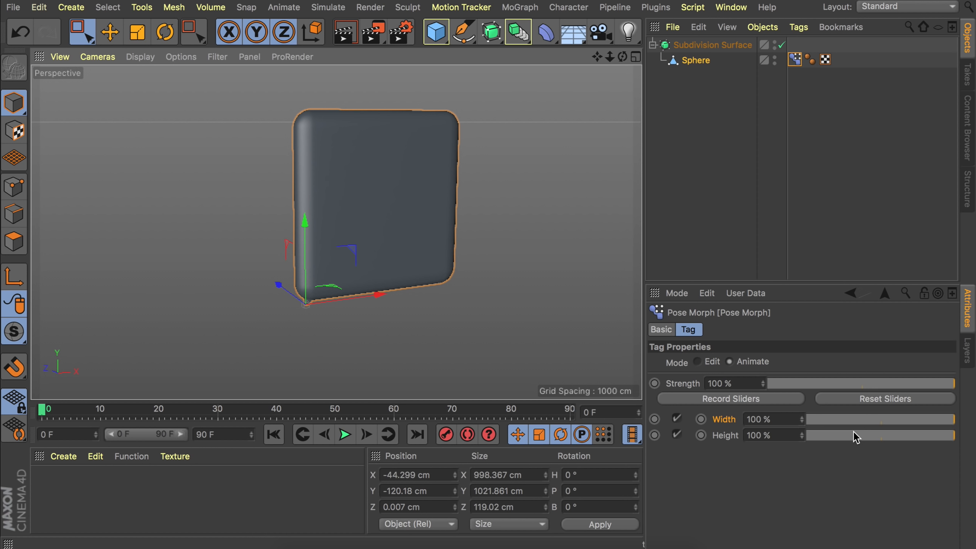
- Test the Width and Height pose strengths, ending with Width at 48% and Height at 29%
{"action": "left_click_drag", "start_coordinate": [860, 421], "coordinate": [807, 421]}
{"action": "left_click_drag", "start_coordinate": [871, 441], "coordinate": [848, 427]}
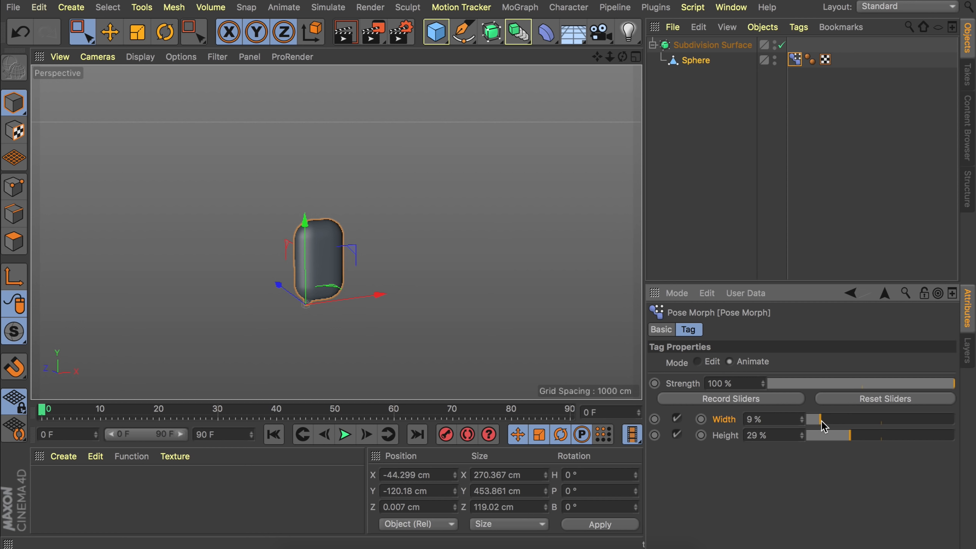
{"action": "left_click_drag", "start_coordinate": [821, 421], "coordinate": [878, 420]}
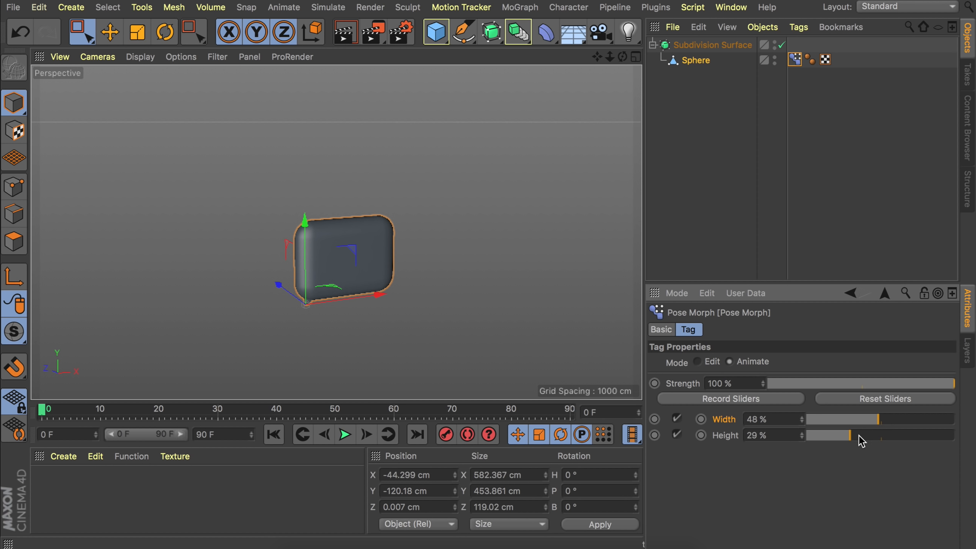
- Return the Pose Morph tag to Edit mode and add a third pose named Scale
{"action": "left_click", "coordinate": [713, 363]}
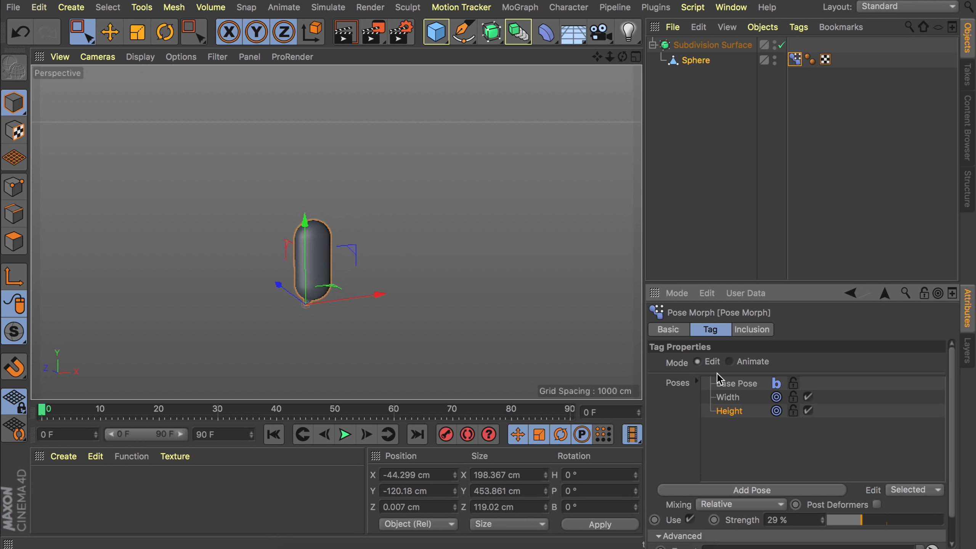
{"action": "left_click", "coordinate": [743, 490]}
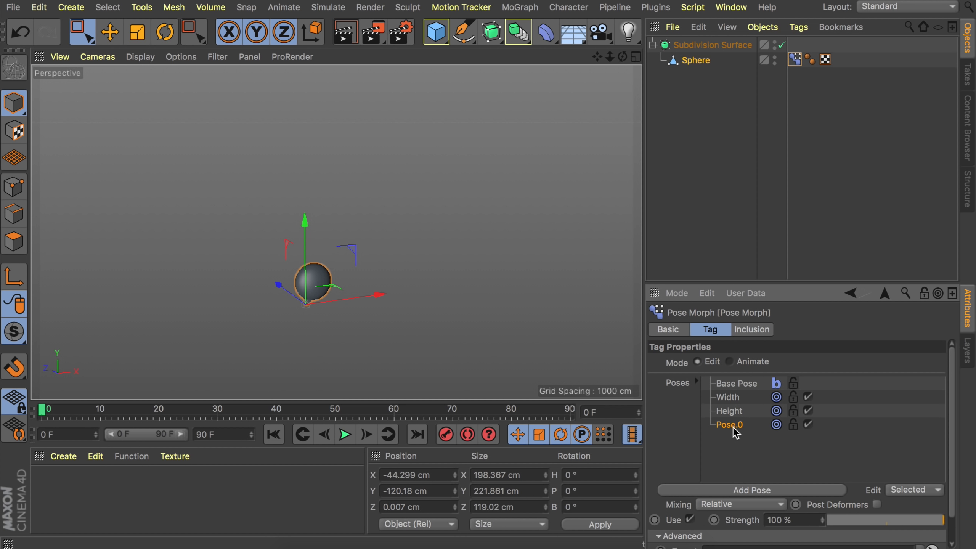
{"action": "double_click", "coordinate": [731, 426]}
{"action": "type", "text": "Scale"}
{"action": "key", "text": "Return"}
- For the Scale pose, shrink the whole Sphere uniformly to almost nothing around its axis at the tail
{"action": "middle_click_drag", "start_coordinate": [304, 282], "coordinate": [296, 257], "text": "alt"}
{"action": "right_click_drag", "start_coordinate": [297, 242], "coordinate": [357, 175], "text": "alt"}
{"action": "key", "text": "t"}
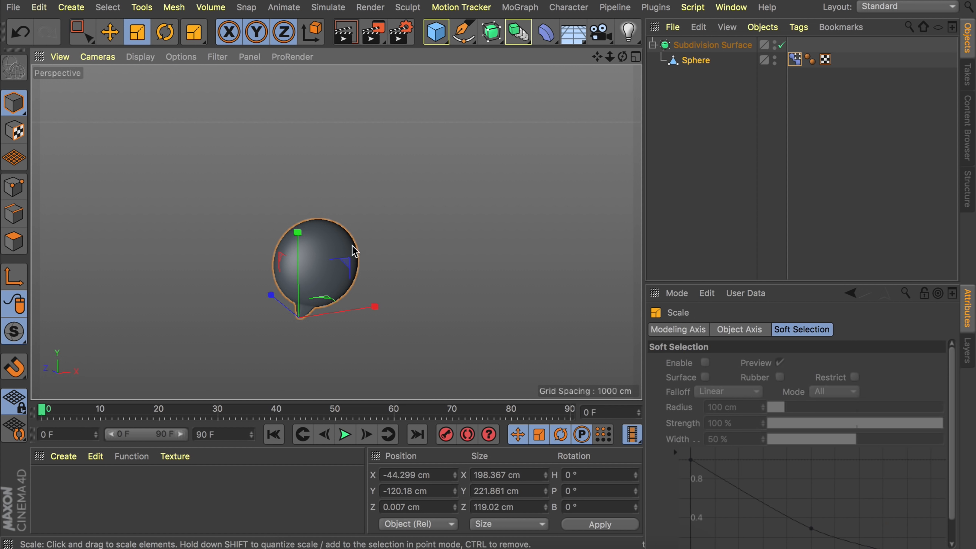
{"action": "left_click_drag", "start_coordinate": [419, 229], "coordinate": [7, 392]}
- Test the Scale pose's strength in the Pose Morph tag and set it to 0%
{"action": "left_click", "coordinate": [794, 60]}
{"action": "left_click_drag", "start_coordinate": [829, 523], "coordinate": [899, 515]}
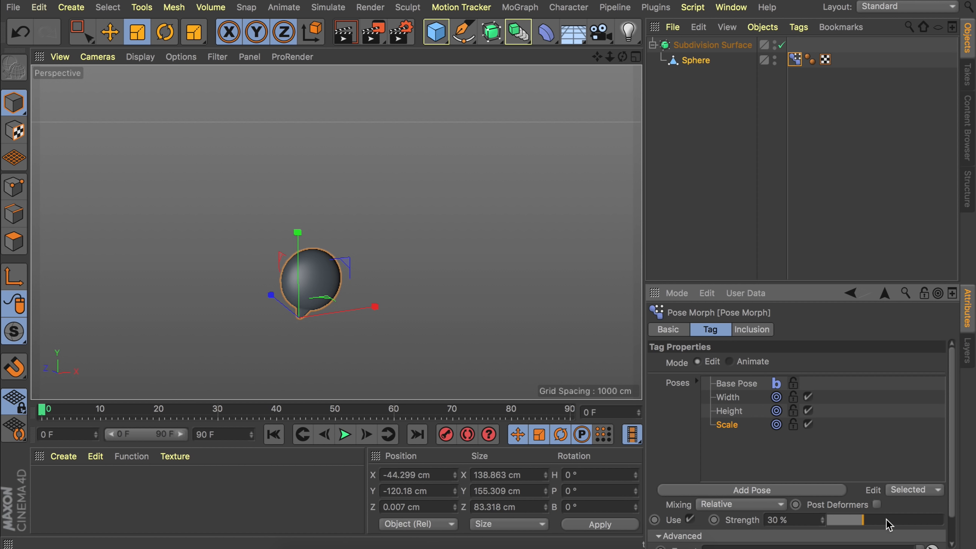
{"action": "left_click_drag", "start_coordinate": [885, 520], "coordinate": [826, 519]}
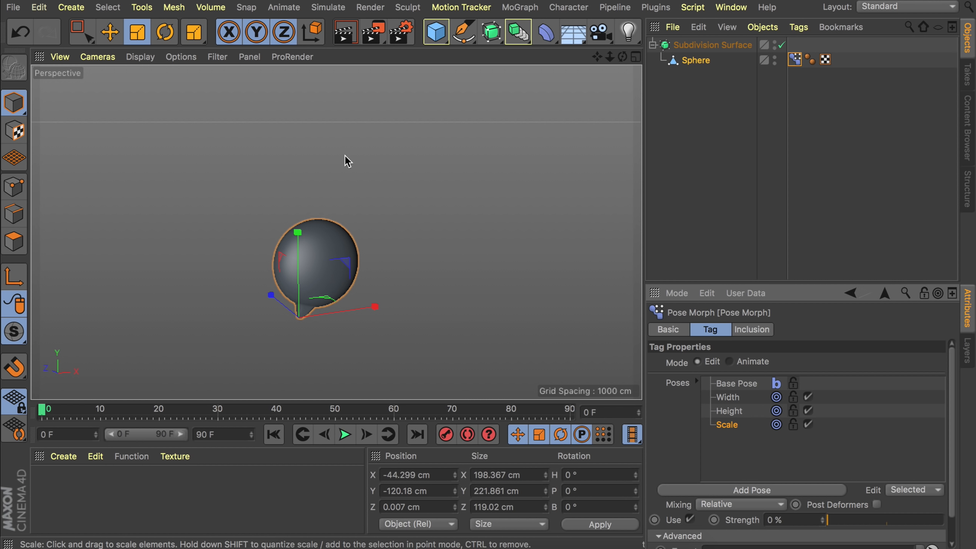
- Add a MoText object to the scene and set its text height to 100 cm
{"action": "left_click", "coordinate": [520, 7]}
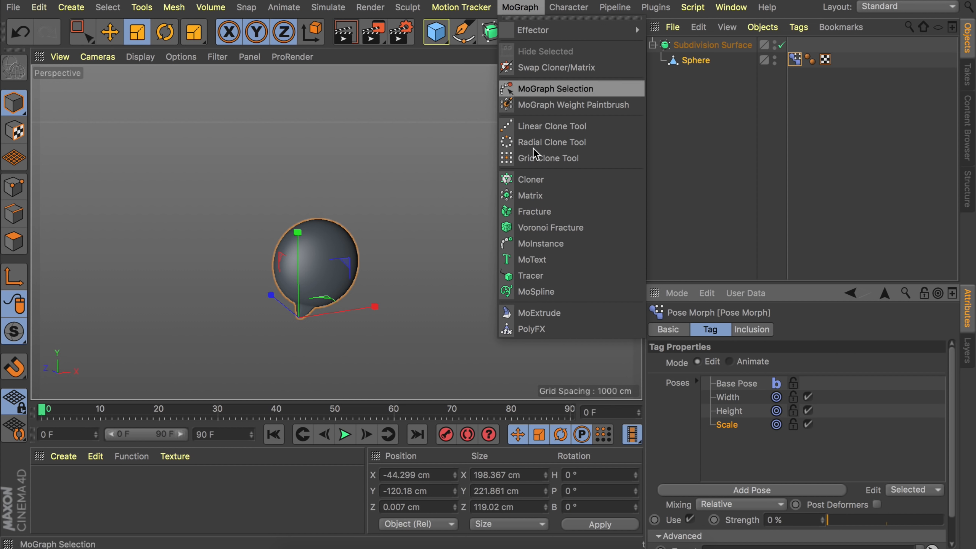
{"action": "left_click", "coordinate": [537, 260]}
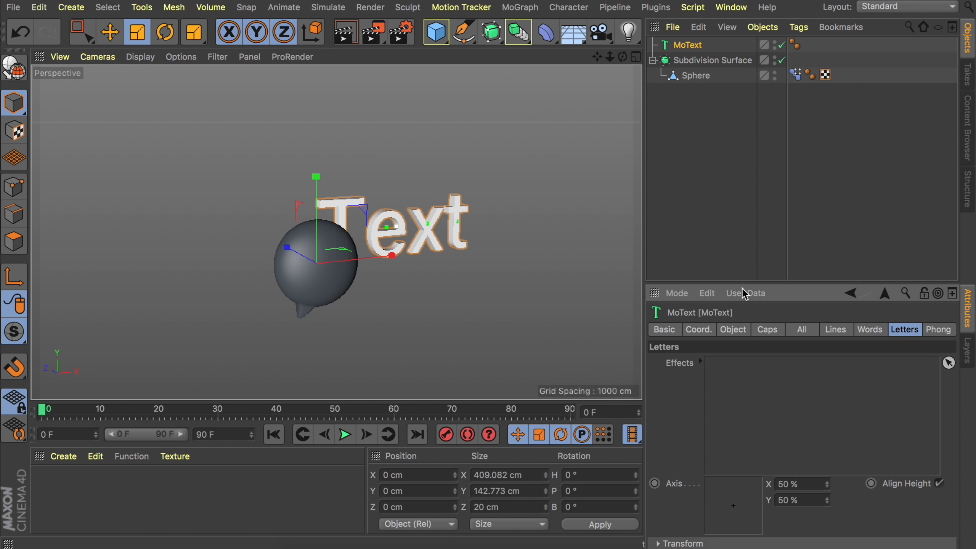
{"action": "left_click", "coordinate": [734, 330]}
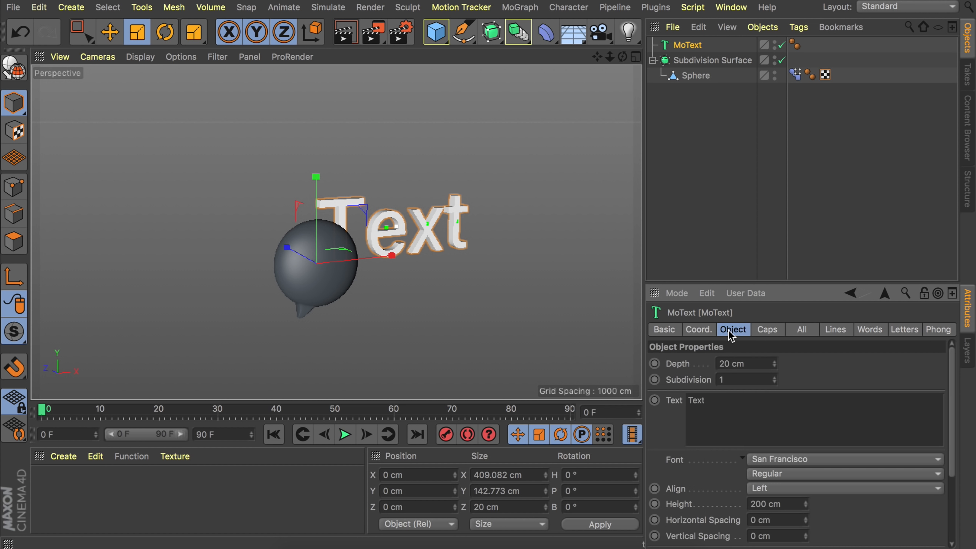
{"action": "double_click", "coordinate": [765, 503]}
{"action": "type", "text": "100"}
{"action": "key", "text": "Return"}
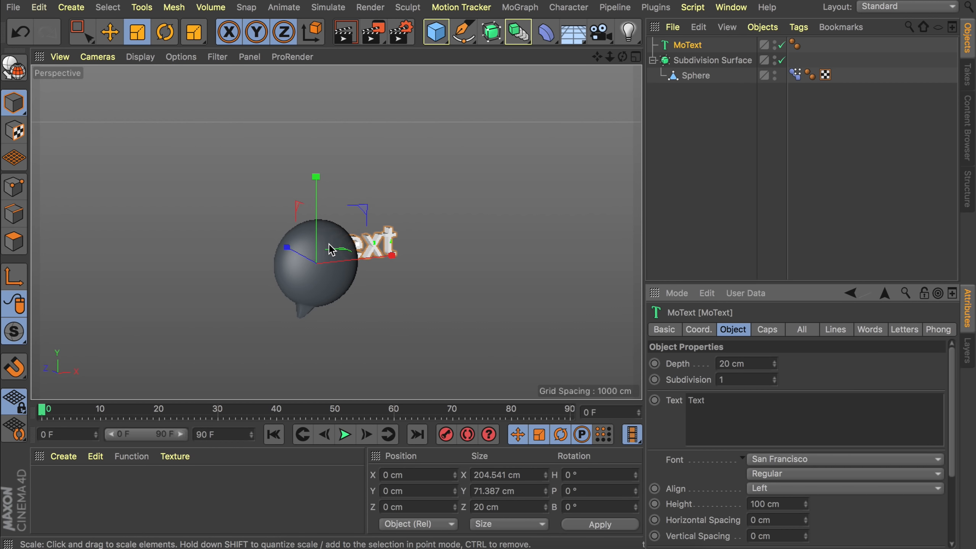
- Replace the MoText's default text with "Howdy partner"
{"action": "left_click", "coordinate": [716, 403]}
{"action": "key", "text": "super+a"}
{"action": "type", "text": "Howdy partner"}
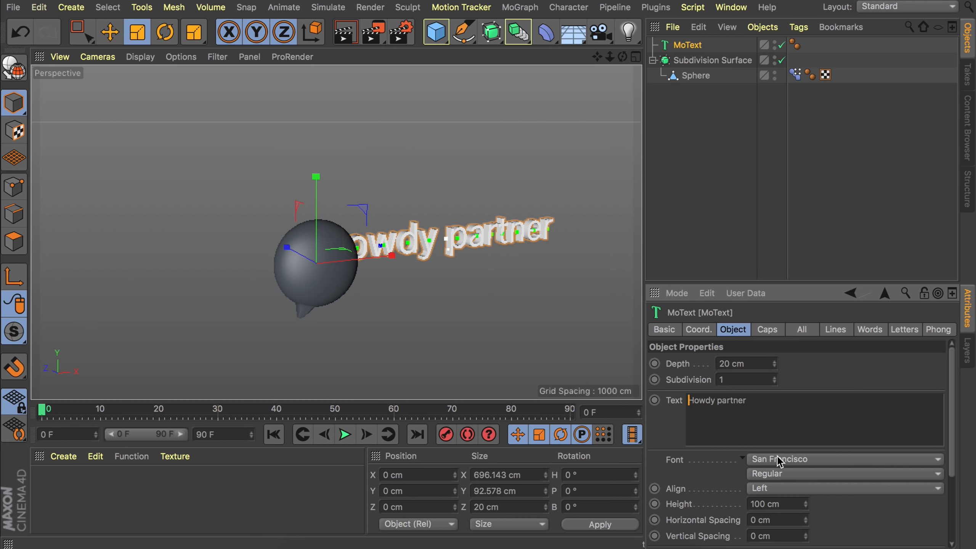
- Add a Boole object and turn off its High Quality option
{"action": "left_click_drag", "start_coordinate": [538, 126], "coordinate": [519, 72], "text": "alt"}
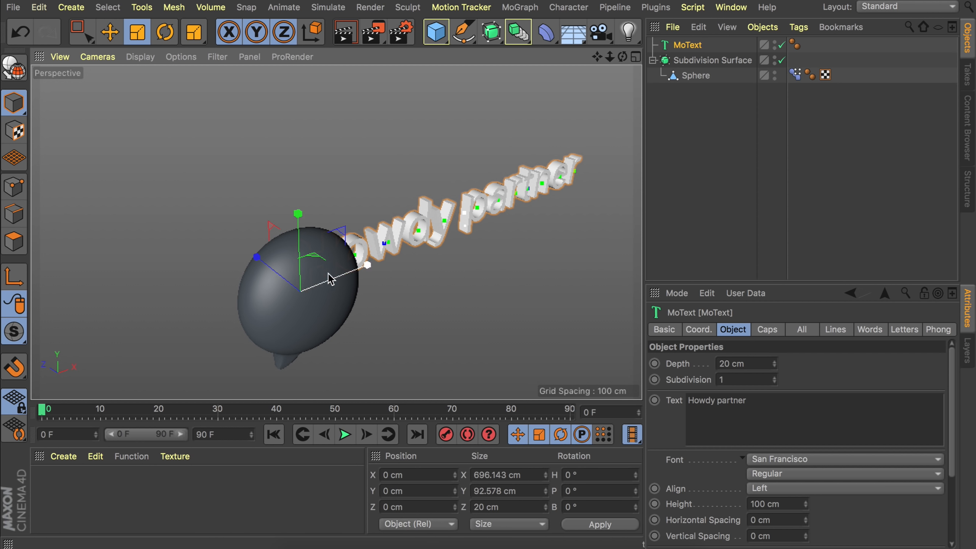
{"action": "left_click", "coordinate": [495, 34]}
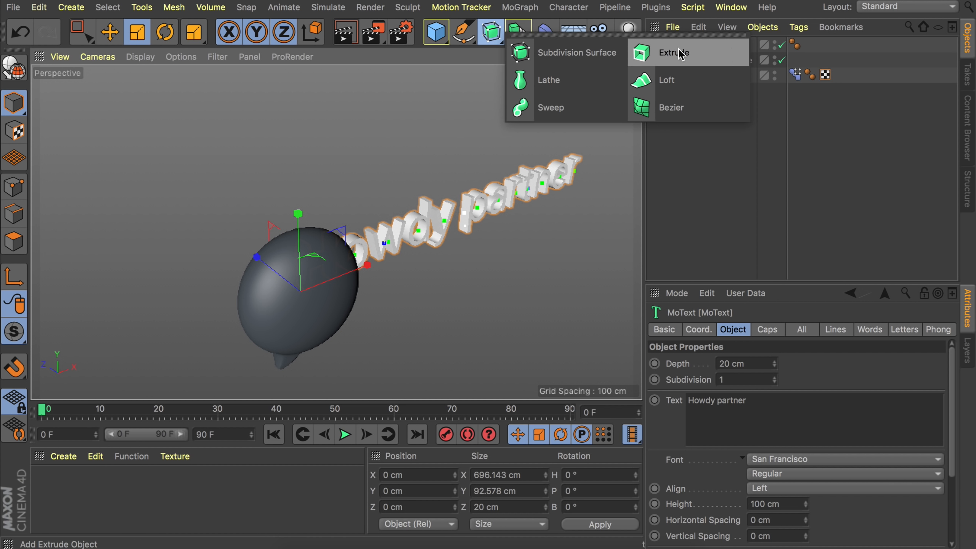
{"action": "left_click", "coordinate": [518, 31]}
{"action": "left_click", "coordinate": [797, 48]}
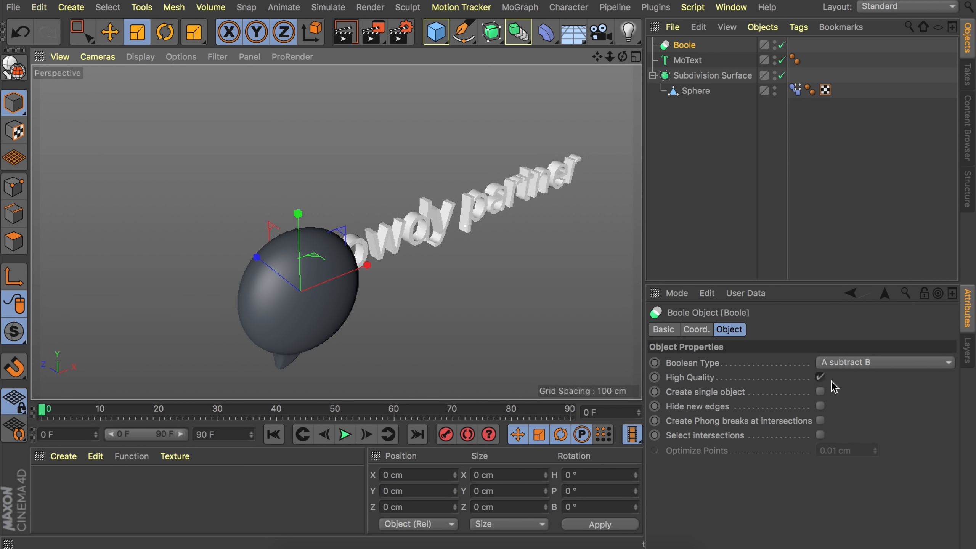
{"action": "left_click", "coordinate": [820, 378]}
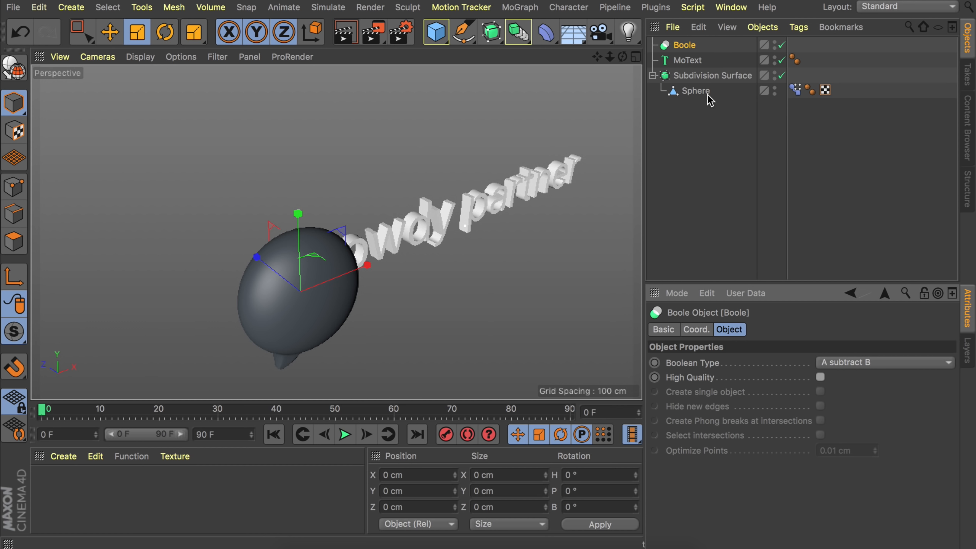
- Nest the Subdivision Surface and MoText under the Boole, with the Subdivision Surface above MoText so the text is subtracted from the bubble
{"action": "left_click", "coordinate": [700, 76]}
{"action": "left_click", "coordinate": [687, 60], "text": "ctrl"}
{"action": "left_click_drag", "start_coordinate": [689, 60], "coordinate": [691, 47]}
{"action": "left_click", "coordinate": [708, 103]}
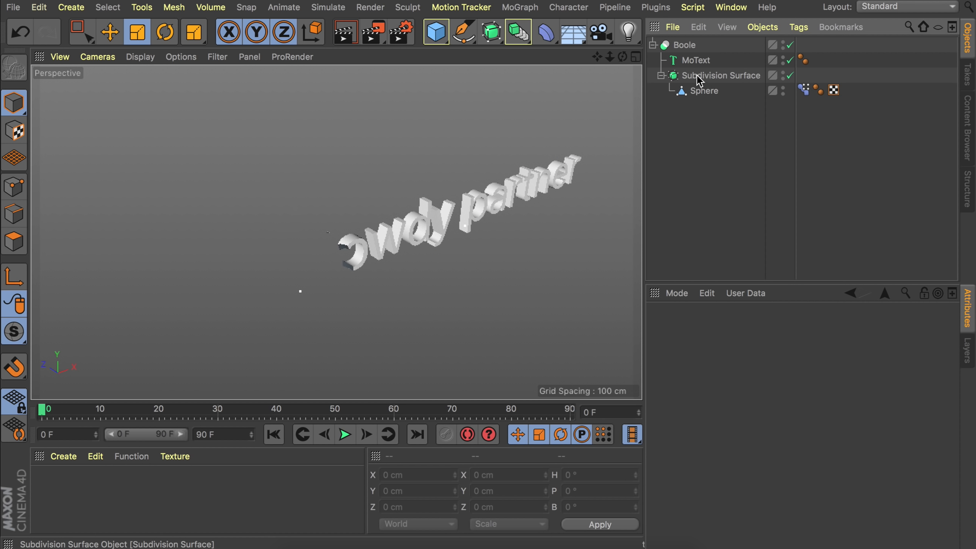
{"action": "left_click_drag", "start_coordinate": [694, 79], "coordinate": [693, 52]}
- Move the MoText forward along Z to -70 cm so it cuts into the front of the bubble
{"action": "left_click", "coordinate": [695, 90]}
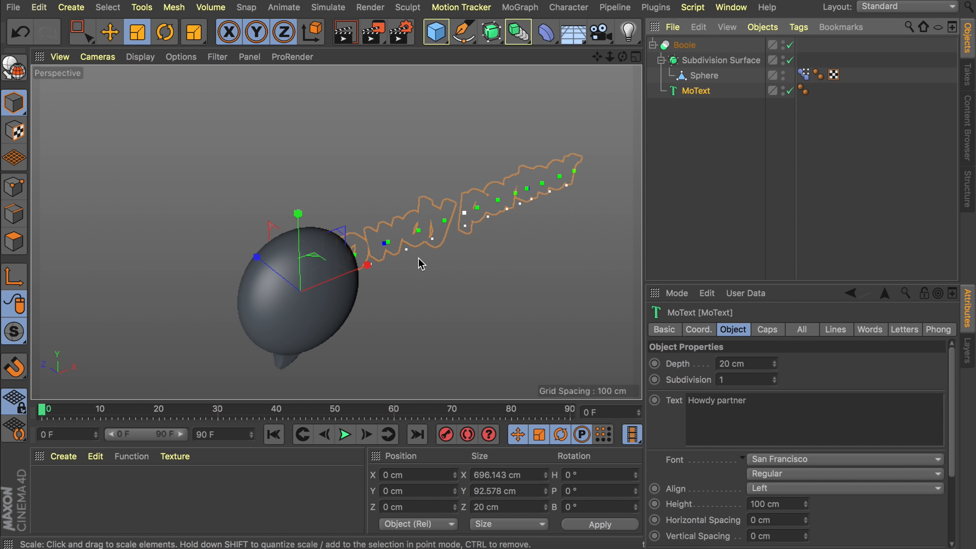
{"action": "mouse_move", "coordinate": [394, 208]}
{"action": "left_mouse_down", "text": "alt"}
{"action": "mouse_move", "coordinate": [337, 220]}
{"action": "mouse_move", "coordinate": [189, 207]}
{"action": "mouse_move", "coordinate": [414, 220]}
{"action": "mouse_move", "coordinate": [539, 255]}
{"action": "mouse_move", "coordinate": [386, 197]}
{"action": "left_mouse_up", "text": "alt"}
{"action": "key", "text": "e"}
{"action": "left_click_drag", "start_coordinate": [254, 201], "coordinate": [289, 214]}
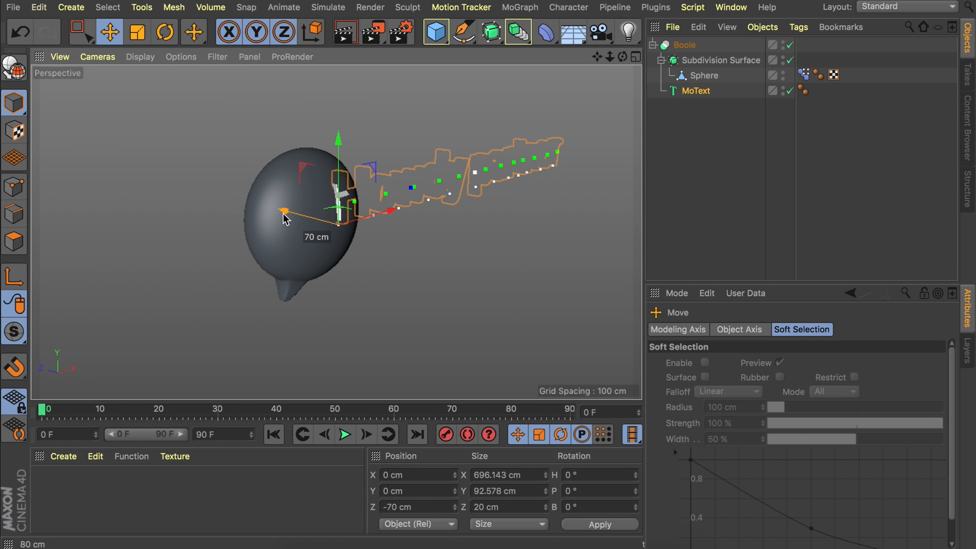
{"action": "left_click_drag", "start_coordinate": [356, 212], "coordinate": [290, 175], "text": "alt"}
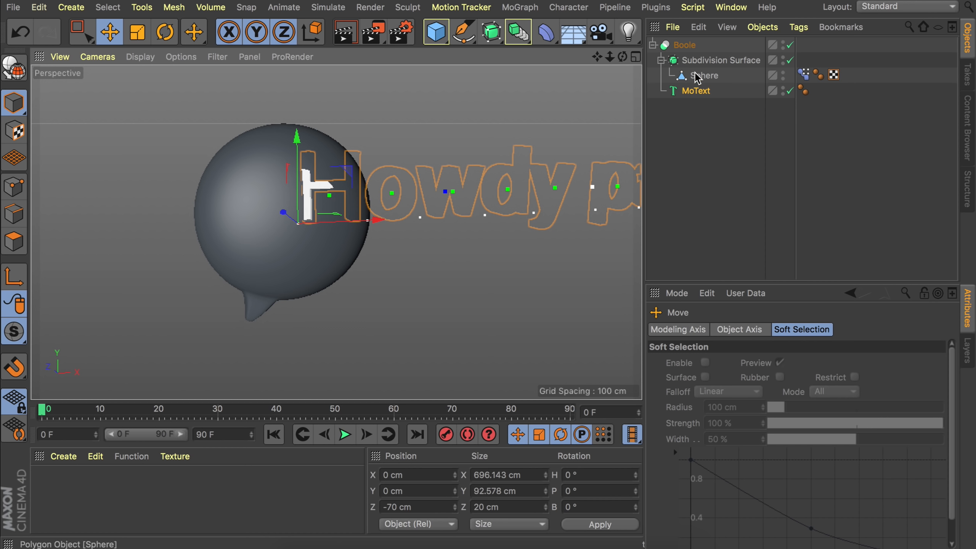
- Disable the Subdivision Surface and, in the Front view, lower the MoText to about Y -34.4 cm
{"action": "left_click", "coordinate": [790, 60]}
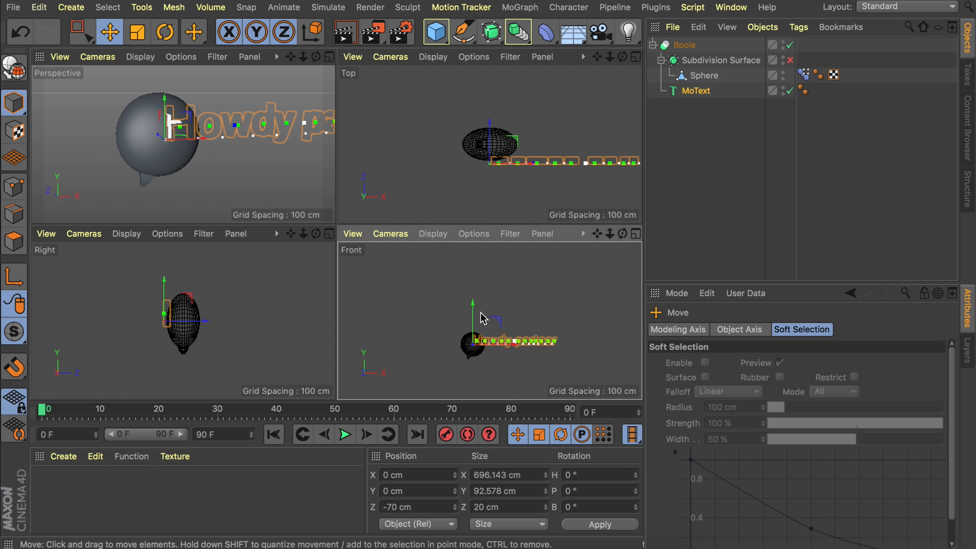
{"action": "middle_click", "coordinate": [484, 317]}
{"action": "scroll", "coordinate": [355, 227], "scroll_direction": "up", "scroll_amount": 10}
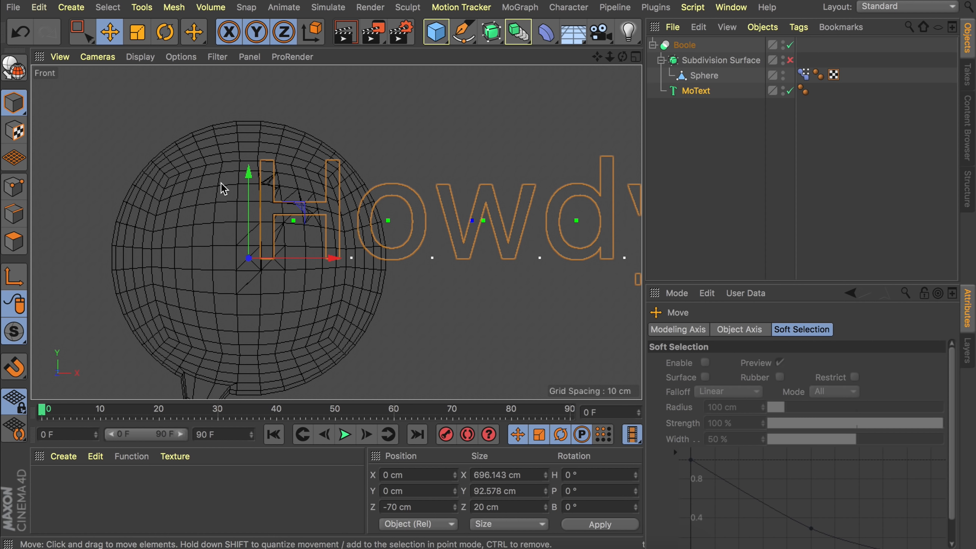
{"action": "middle_click_drag", "start_coordinate": [279, 261], "coordinate": [276, 197], "text": "alt"}
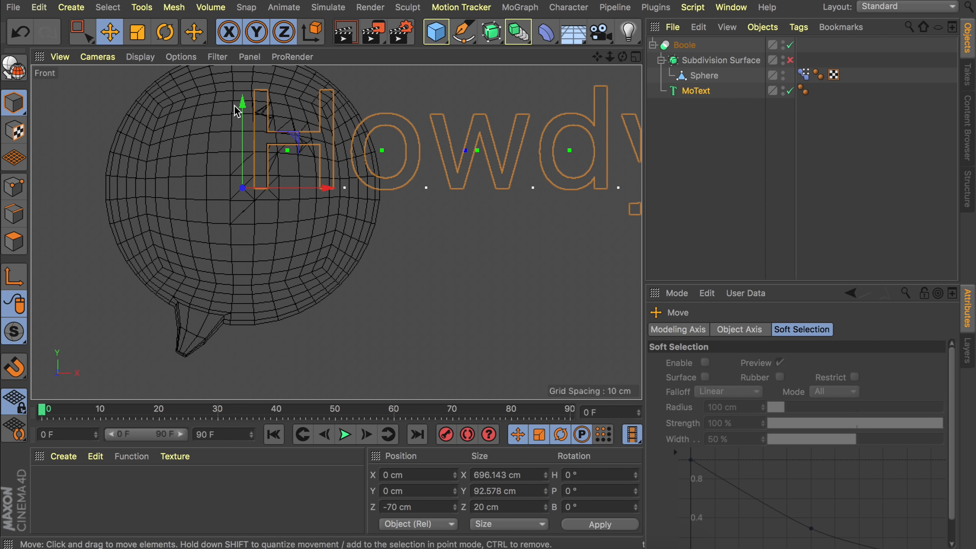
{"action": "middle_click_drag", "start_coordinate": [247, 80], "coordinate": [242, 108], "text": "alt"}
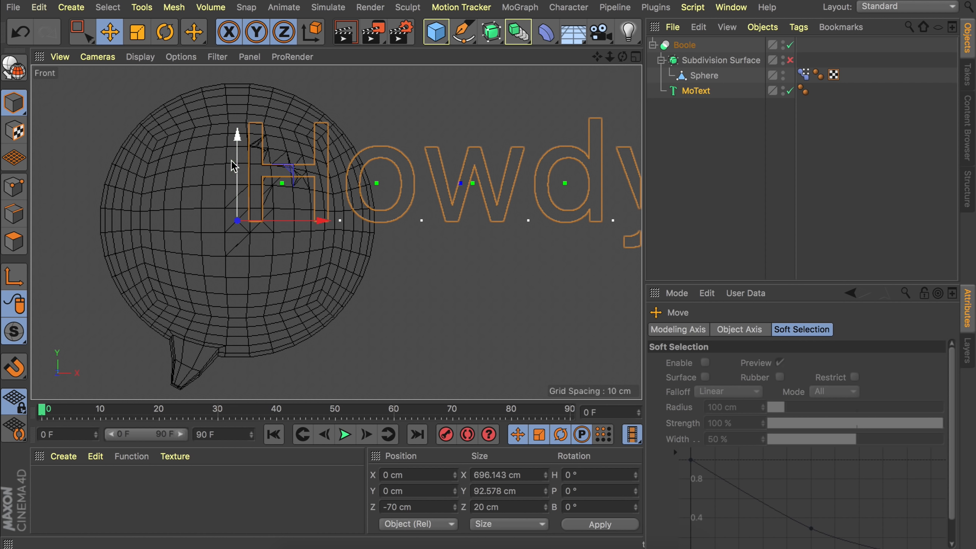
{"action": "left_click_drag", "start_coordinate": [236, 157], "coordinate": [237, 209]}
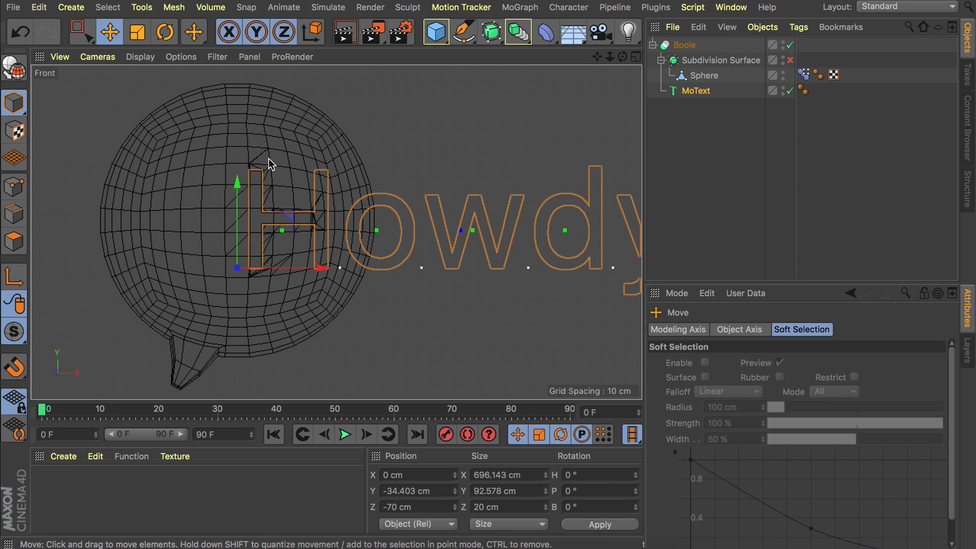
- Put the Sphere's Pose Morph tag in Animate mode and set the Height pose to 0% and Width to 74%
{"action": "left_click", "coordinate": [803, 75]}
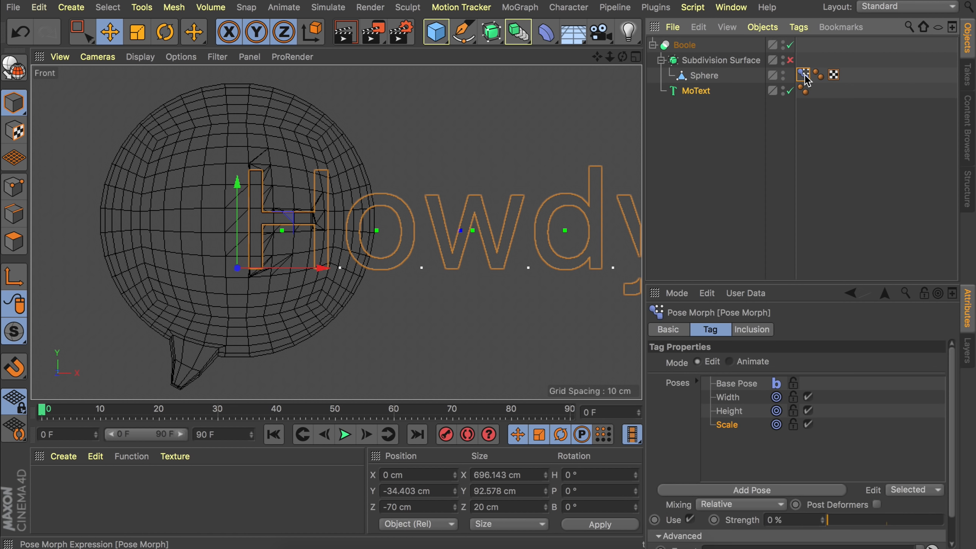
{"action": "left_click", "coordinate": [753, 363]}
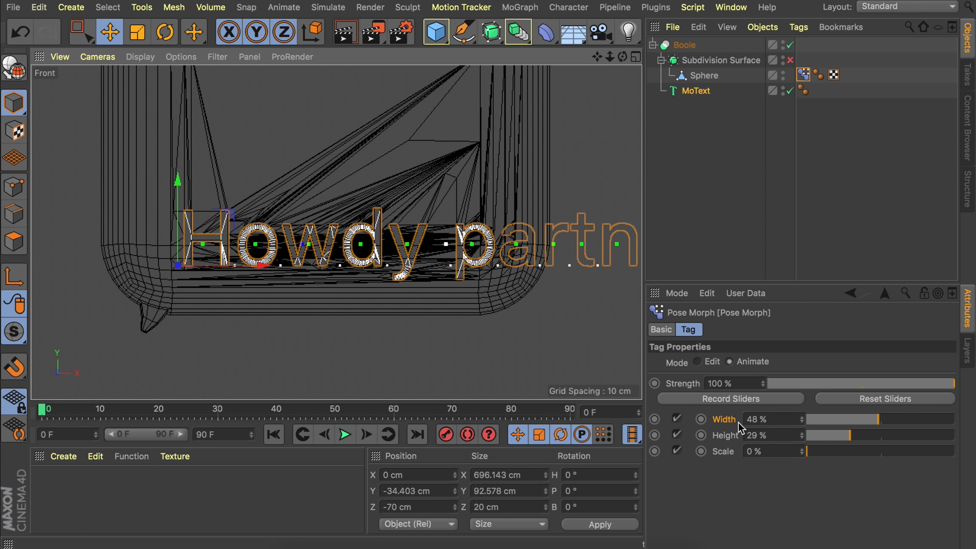
{"action": "left_click_drag", "start_coordinate": [849, 440], "coordinate": [712, 438]}
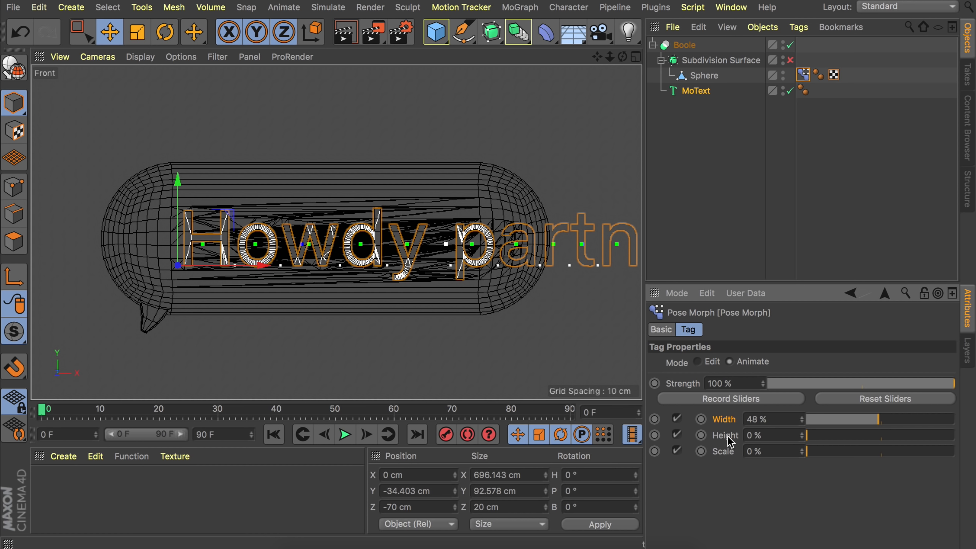
{"action": "left_click_drag", "start_coordinate": [894, 426], "coordinate": [916, 419]}
{"action": "middle_click_drag", "start_coordinate": [576, 346], "coordinate": [307, 346], "text": "alt"}
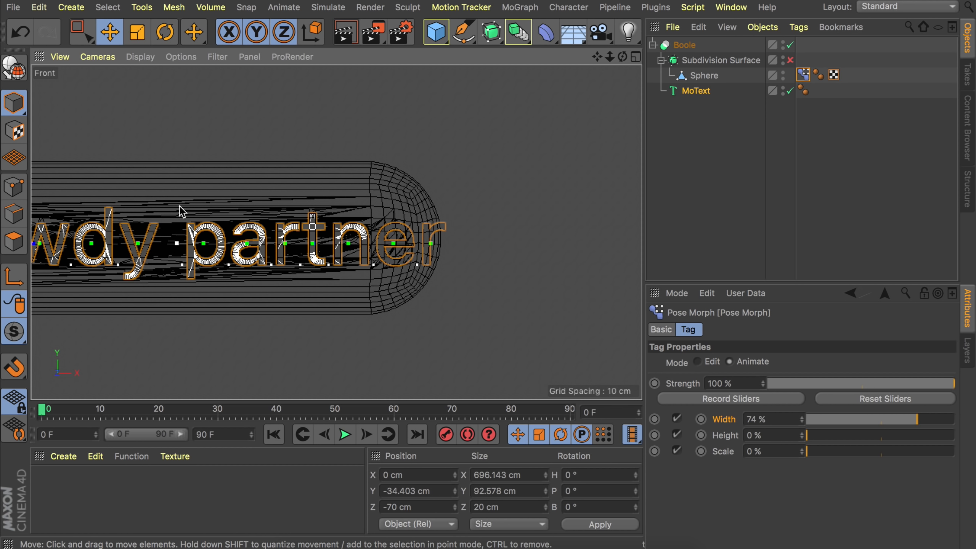
- Disable the Boole and widen the bubble around the whole text by setting the Width pose to 87%
{"action": "left_click", "coordinate": [790, 45]}
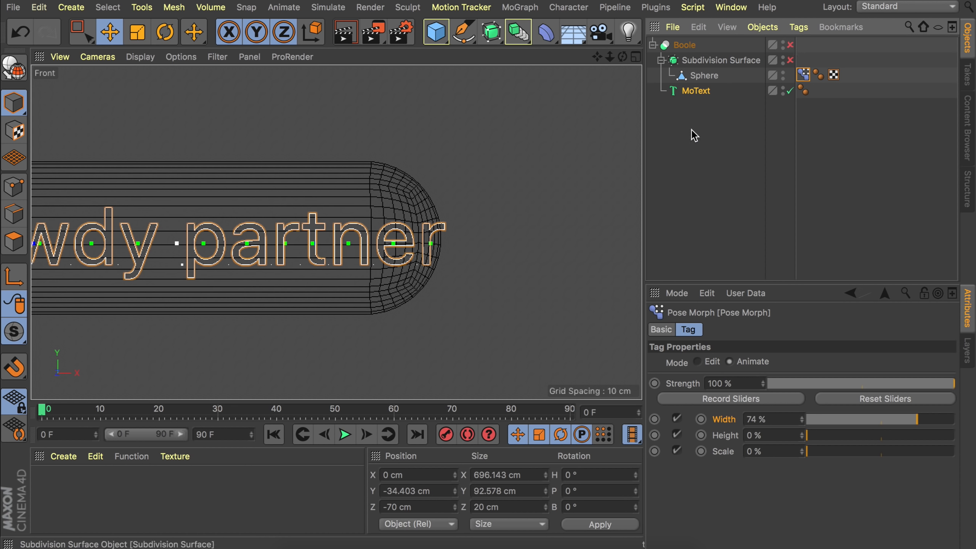
{"action": "left_click_drag", "start_coordinate": [917, 418], "coordinate": [936, 418]}
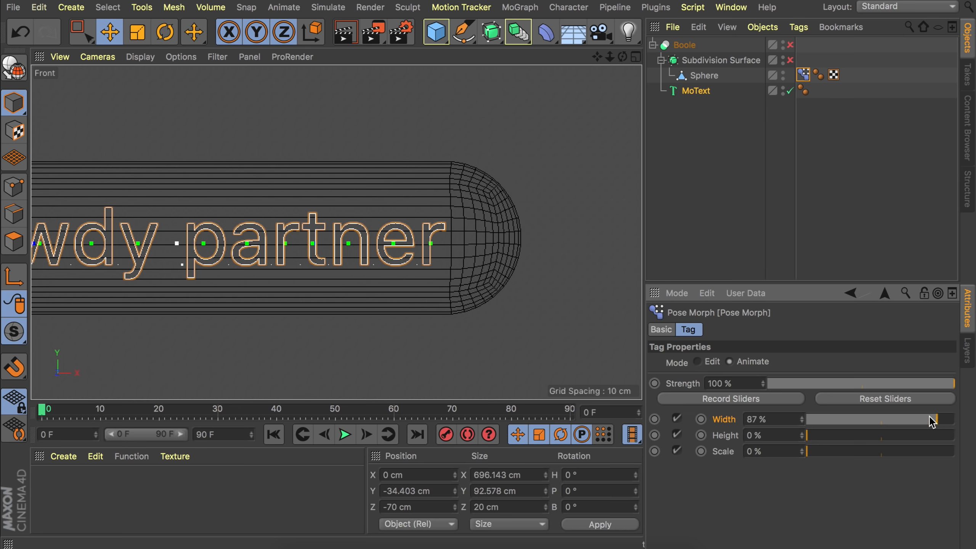
{"action": "key", "text": "h"}
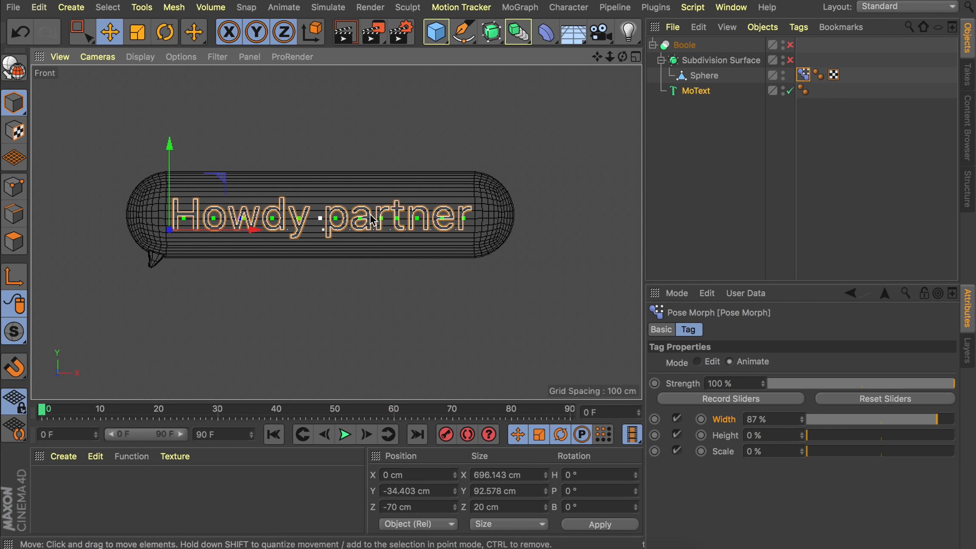
{"action": "middle_click", "coordinate": [481, 181]}
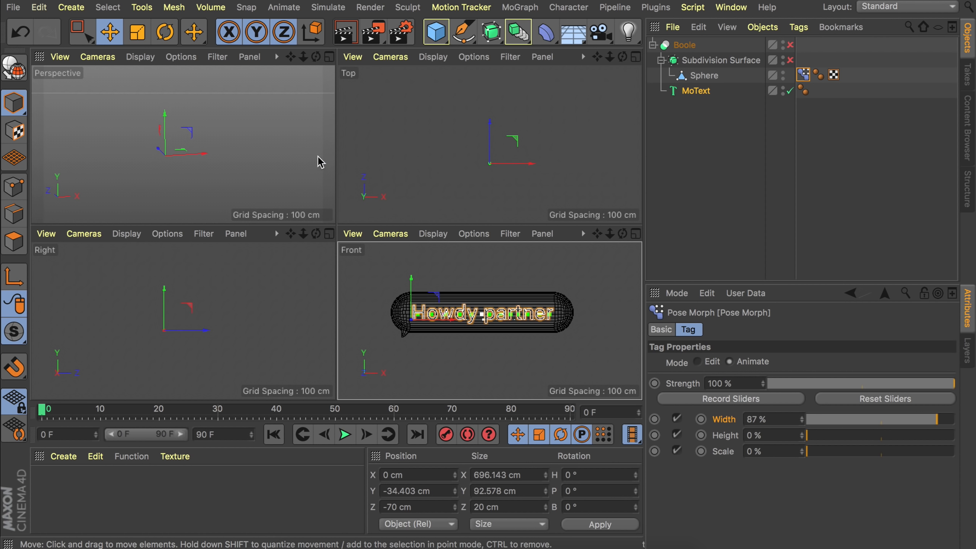
- Re-enable the Boole and its Subdivision Surface, viewing the bubble in the maximized Perspective view
{"action": "middle_click", "coordinate": [284, 148]}
{"action": "left_click_drag", "start_coordinate": [789, 45], "coordinate": [790, 60]}
{"action": "left_click_drag", "start_coordinate": [336, 233], "coordinate": [308, 226], "text": "alt"}
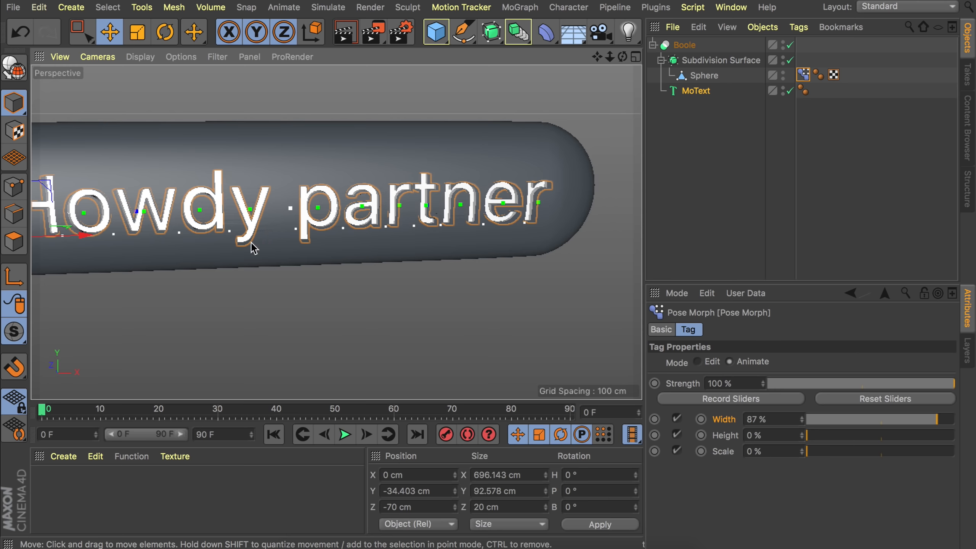
- Turn off the High Quality option of the Boole object
{"action": "scroll", "coordinate": [251, 243], "scroll_direction": "up", "scroll_amount": 10}
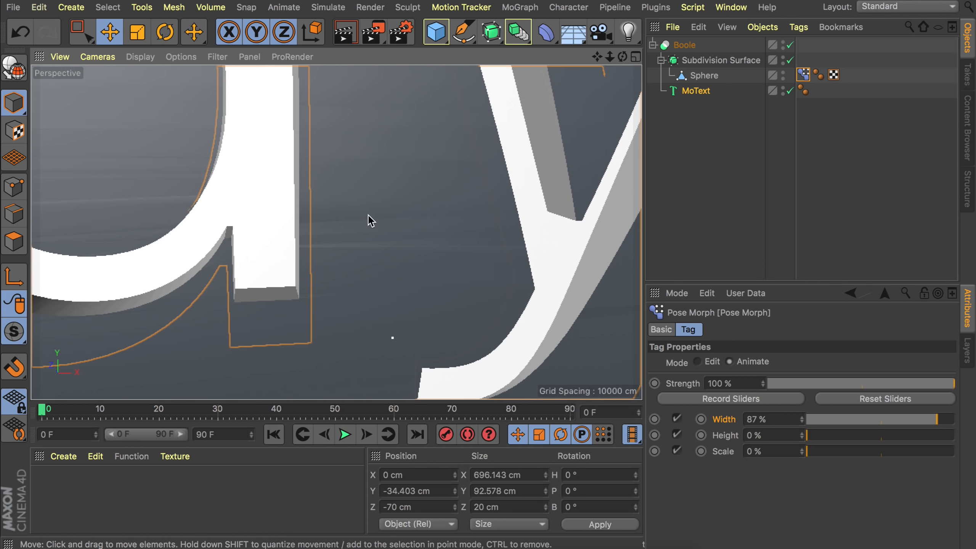
{"action": "left_click_drag", "start_coordinate": [368, 220], "coordinate": [623, 109], "text": "alt"}
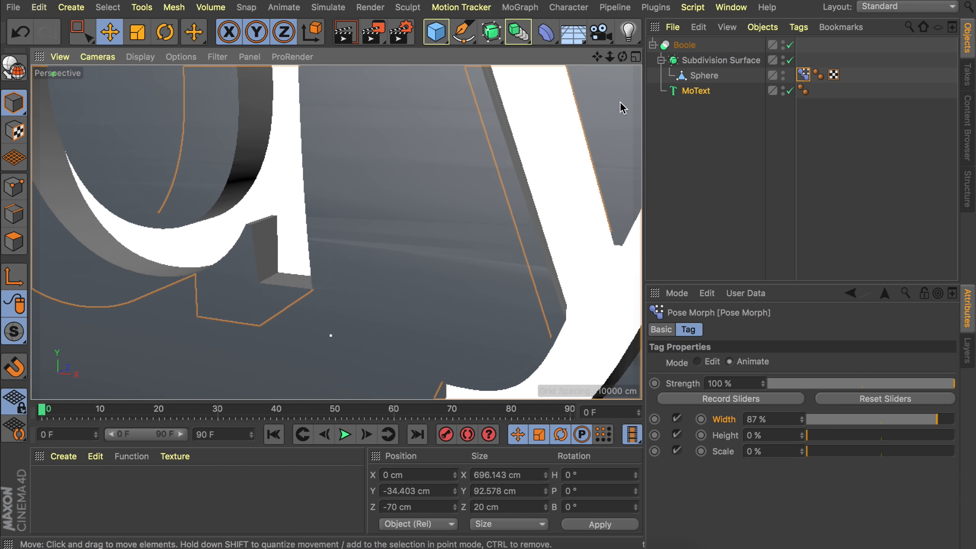
{"action": "left_click", "coordinate": [684, 44]}
{"action": "left_click", "coordinate": [818, 378]}
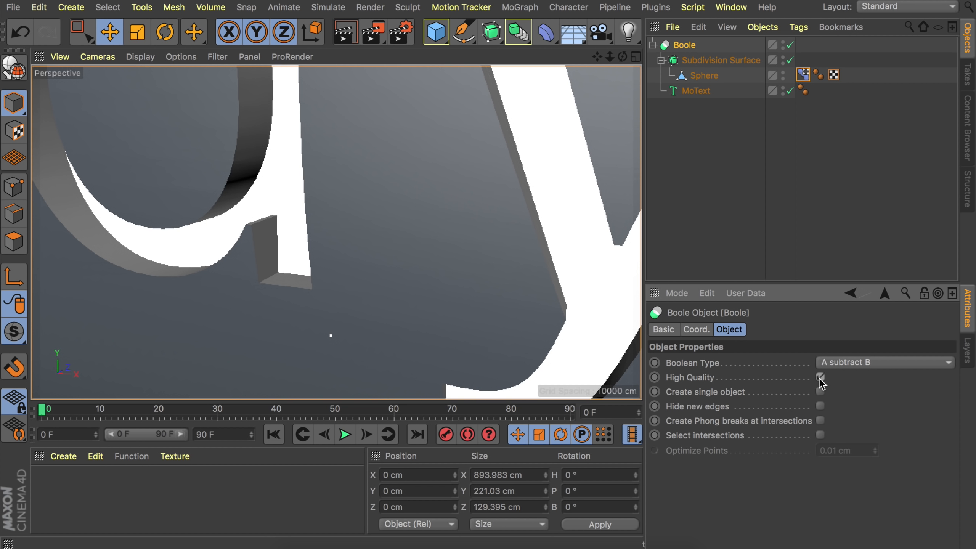
{"action": "left_click", "coordinate": [820, 377]}
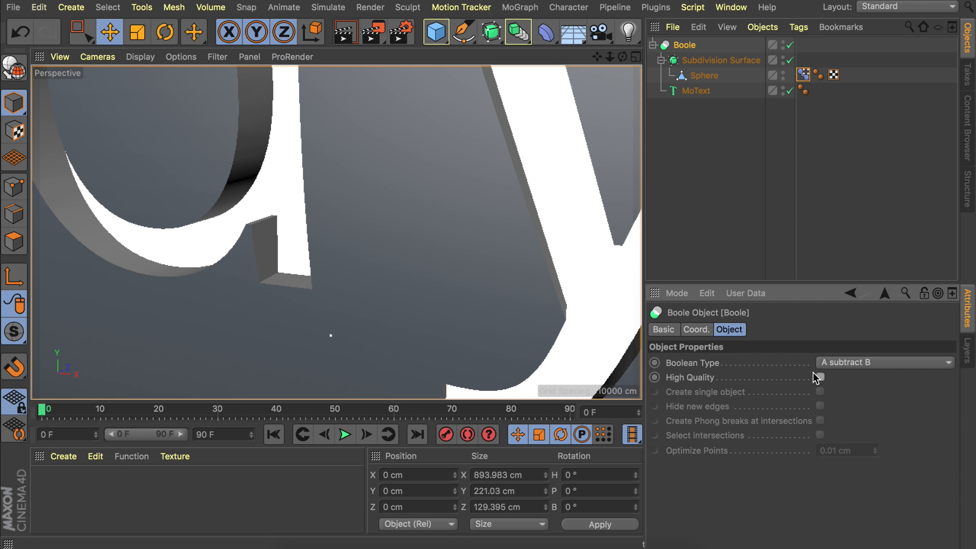
- Render the Perspective view of the cut-in letters to check the shading, then deselect all objects
{"action": "left_click_drag", "start_coordinate": [542, 152], "coordinate": [441, 298], "text": "alt"}
{"action": "key", "text": "ctrl+r"}
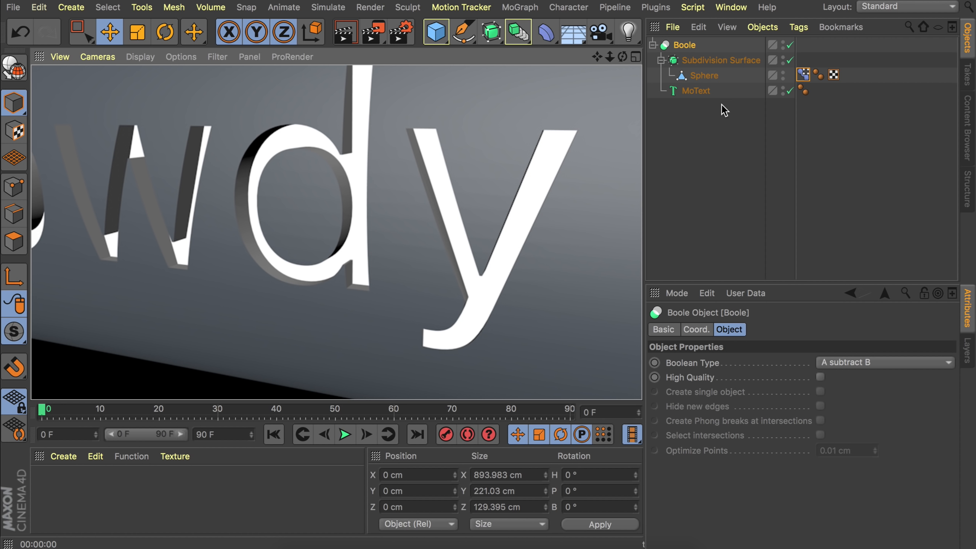
{"action": "left_click", "coordinate": [721, 154]}
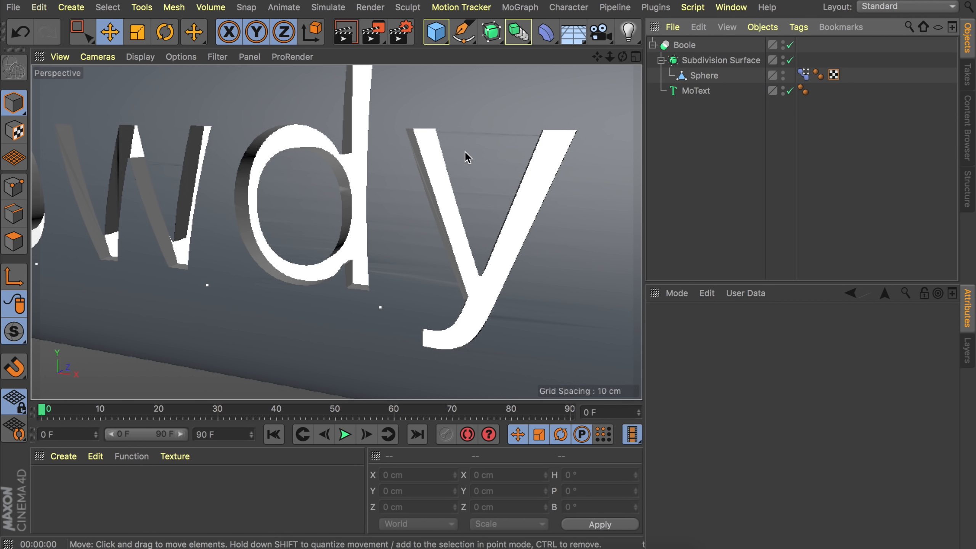
- Add a Rectangle spline with the whole speech bubble in view
{"action": "scroll", "coordinate": [461, 162], "scroll_direction": "down", "scroll_amount": 8}
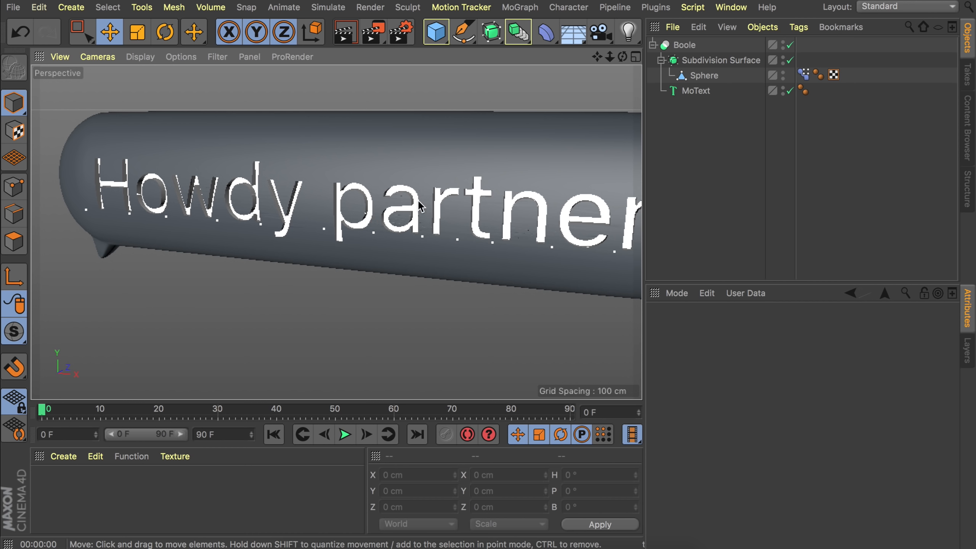
{"action": "scroll", "coordinate": [429, 119], "scroll_direction": "down", "scroll_amount": 6}
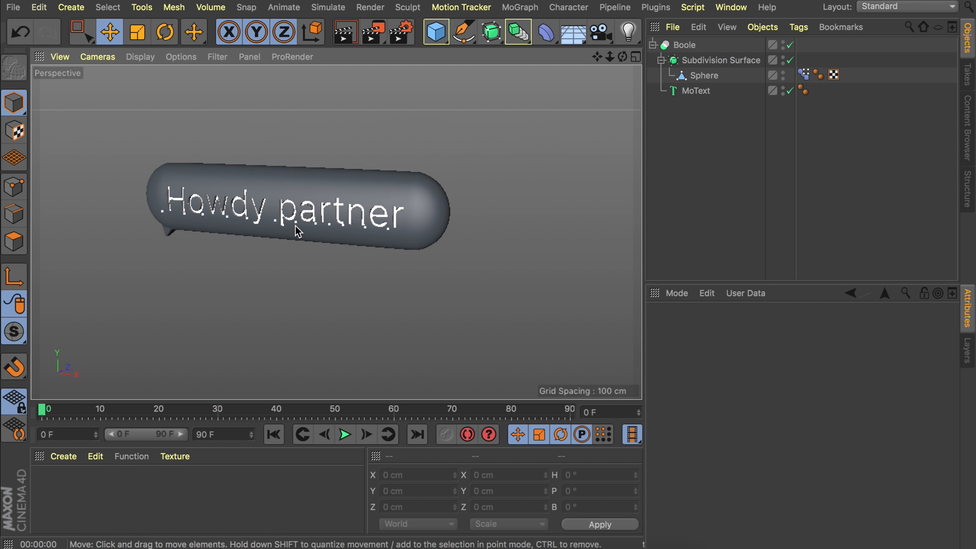
{"action": "left_click_drag", "start_coordinate": [296, 227], "coordinate": [357, 182], "text": "alt"}
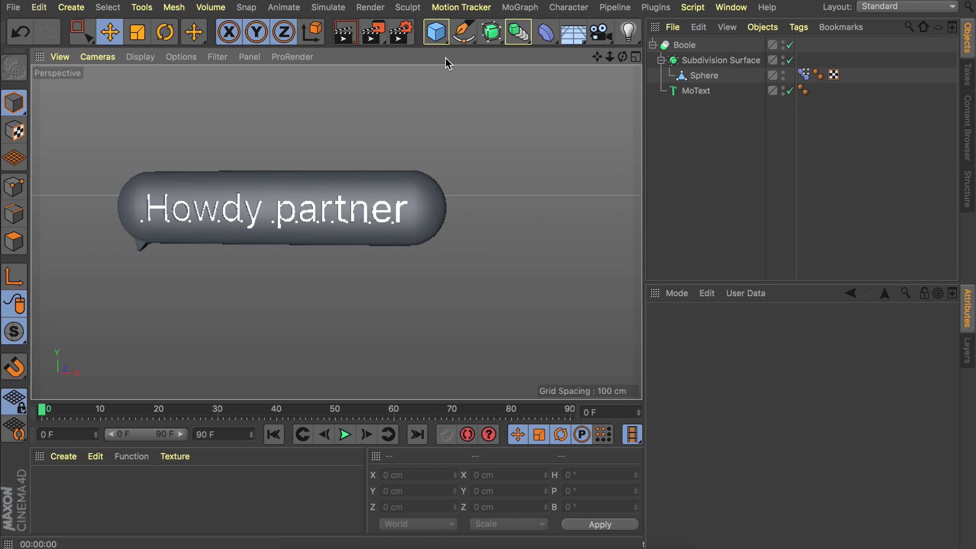
{"action": "left_click", "coordinate": [469, 30]}
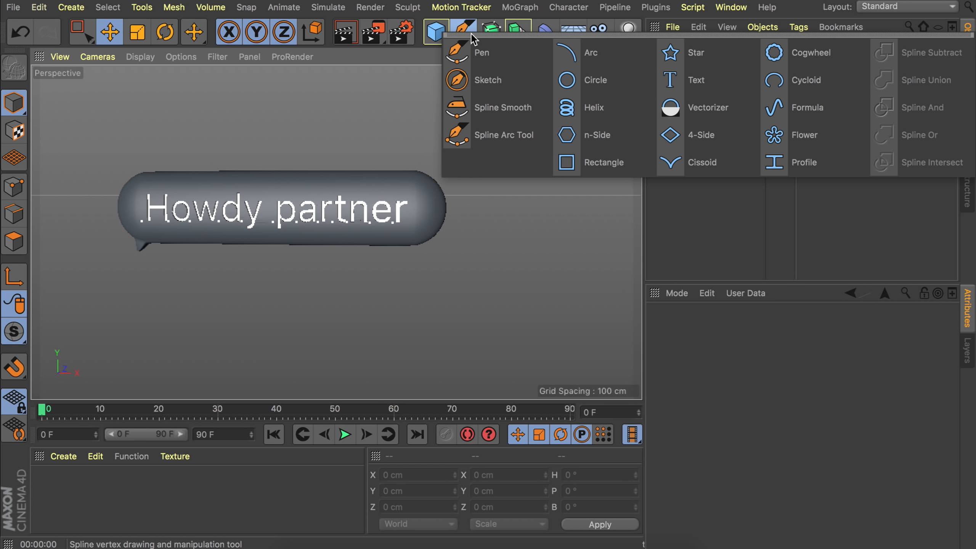
{"action": "left_click", "coordinate": [614, 157]}
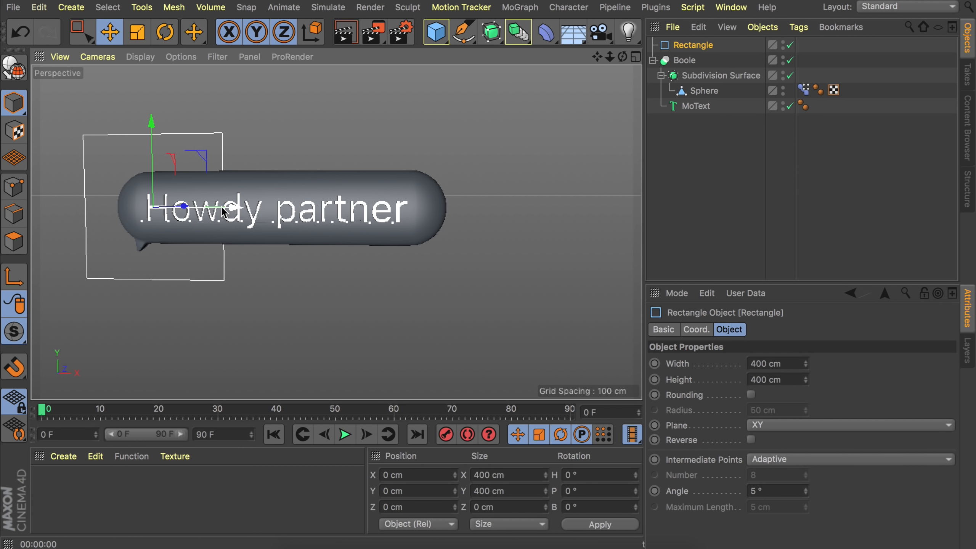
{"action": "left_click", "coordinate": [782, 379]}
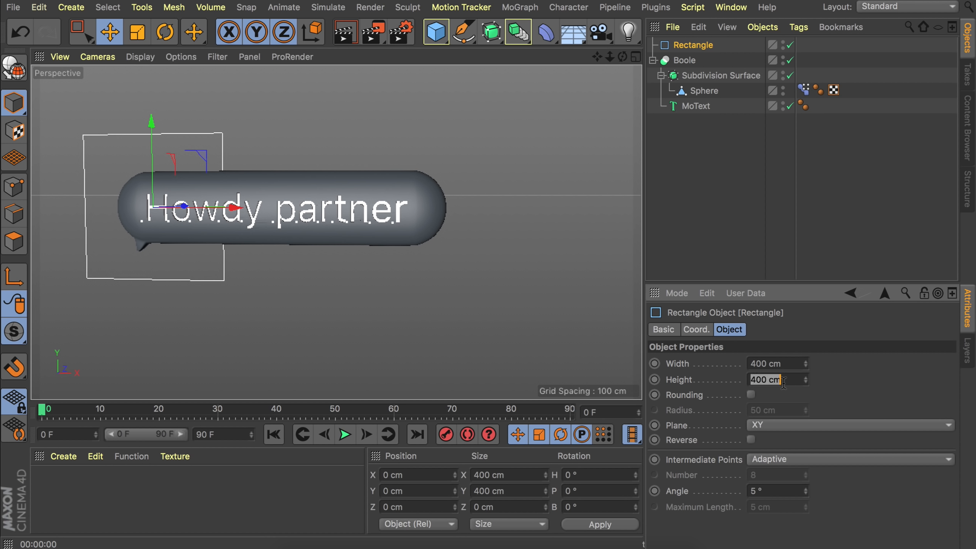
{"action": "type", "text": "1200"}
{"action": "key", "text": "Return"}
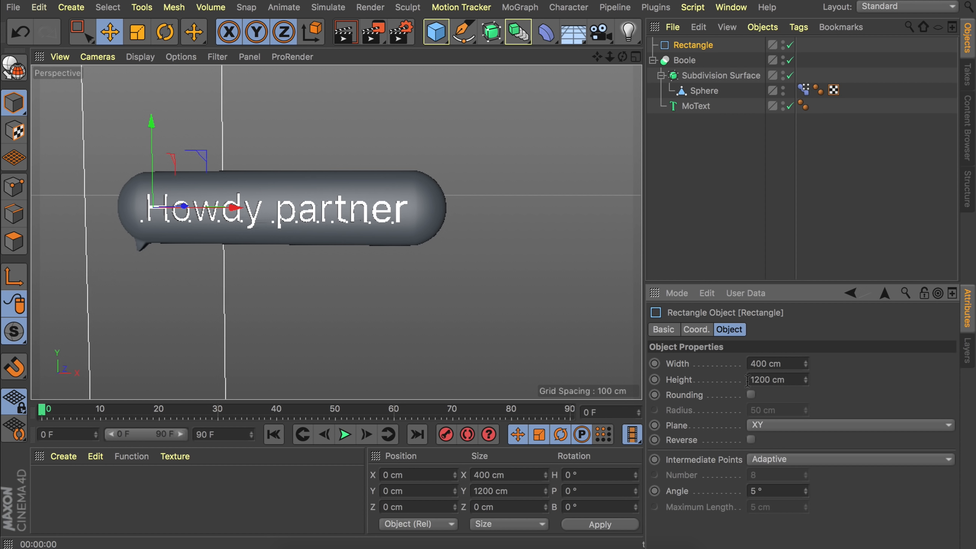
- Set the Rectangle spline's width to 1200 cm and its height to 400 cm
{"action": "left_click", "coordinate": [766, 363]}
{"action": "type", "text": "1200"}
{"action": "key", "text": "Tab"}
{"action": "type", "text": "400"}
{"action": "key", "text": "Return"}
- Move the Rectangle spline along X to 500 cm so it frames the speech bubble
{"action": "scroll", "coordinate": [198, 243], "scroll_direction": "down", "scroll_amount": 2}
{"action": "middle_click_drag", "start_coordinate": [198, 243], "coordinate": [254, 257], "text": "alt"}
{"action": "left_click_drag", "start_coordinate": [269, 223], "coordinate": [423, 209]}
{"action": "scroll", "coordinate": [398, 224], "scroll_direction": "up", "scroll_amount": 3}
{"action": "left_click_drag", "start_coordinate": [255, 207], "coordinate": [209, 136], "text": "alt"}
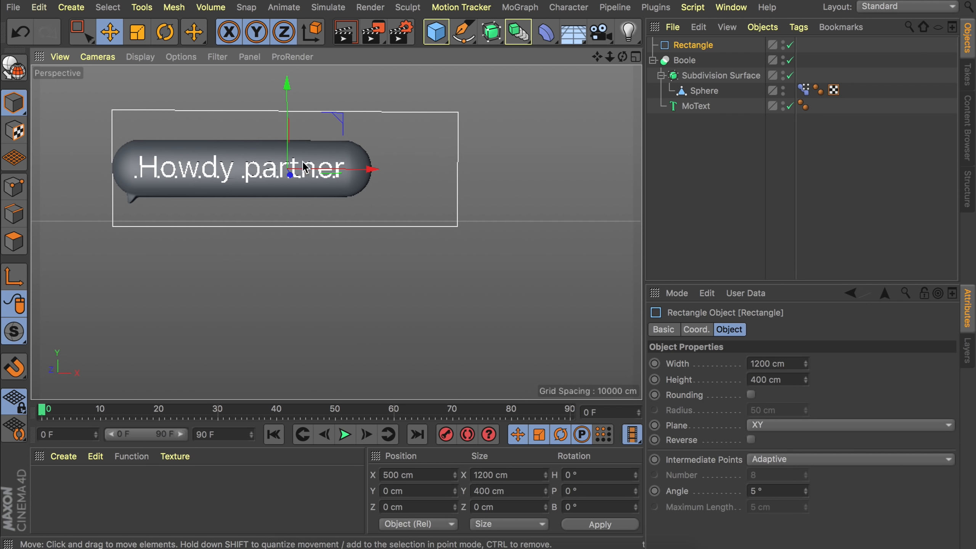
- Render the whole bubble in the Perspective view to check the cut text, then clear the selection
{"action": "key", "text": "ctrl+r"}
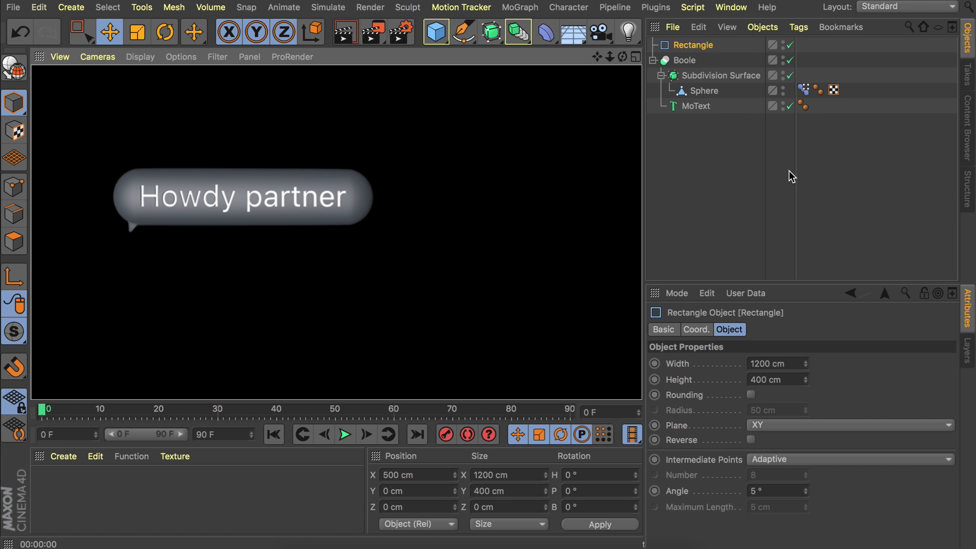
{"action": "left_click", "coordinate": [653, 60]}
{"action": "left_click", "coordinate": [652, 60]}
{"action": "left_click", "coordinate": [396, 201]}
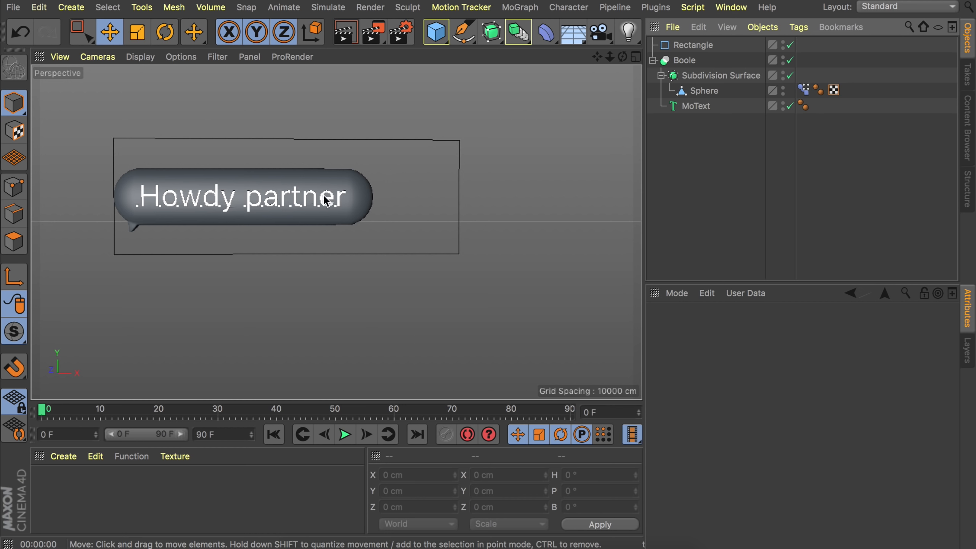
- Keyframe the Scale pose of the Sphere's Pose Morph tag at 0% on frame 30 and 100% on frame 10
{"action": "middle_click_drag", "start_coordinate": [278, 196], "coordinate": [265, 213], "text": "alt"}
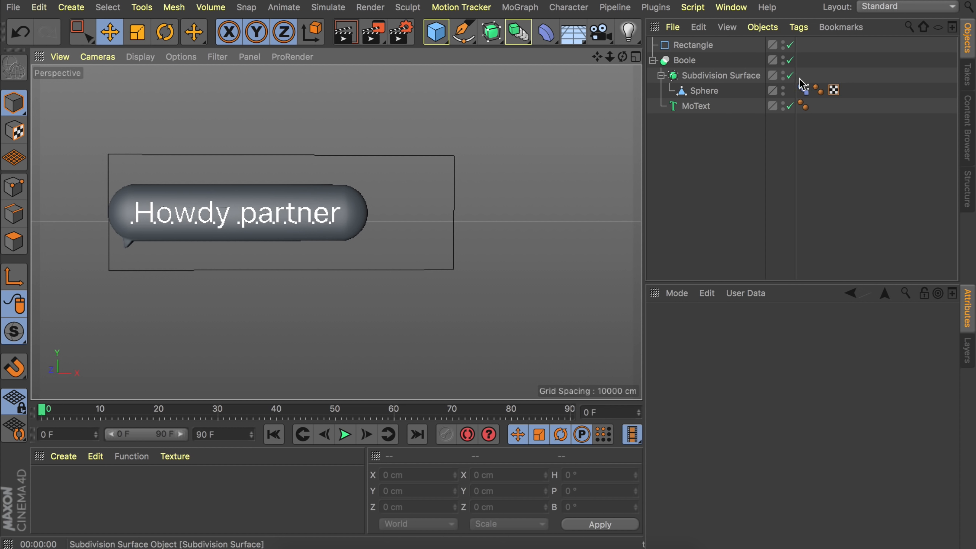
{"action": "left_click", "coordinate": [803, 89]}
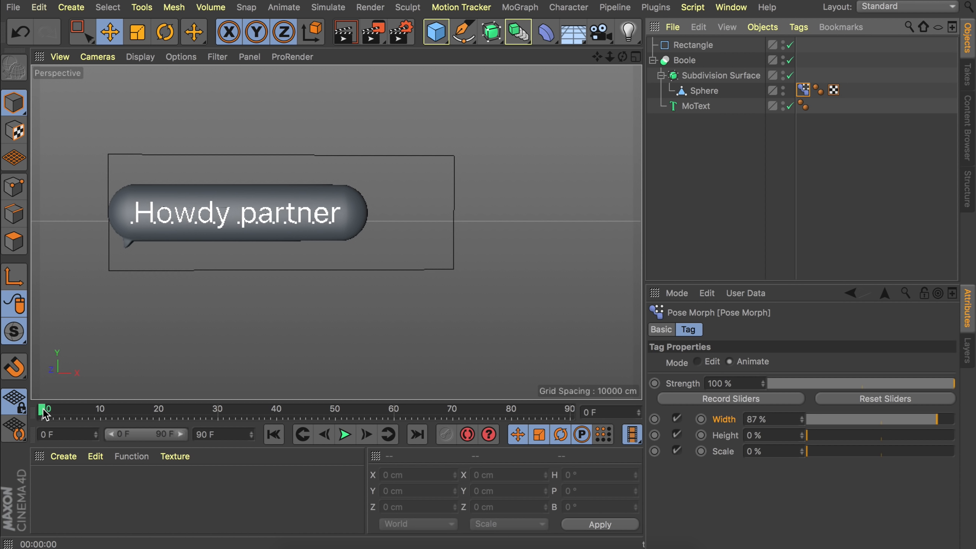
{"action": "left_click", "coordinate": [100, 412]}
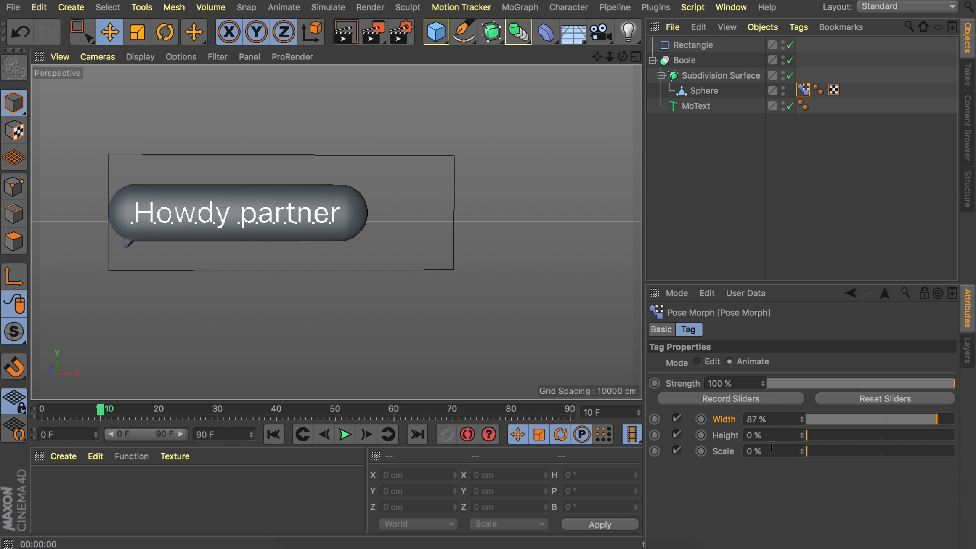
{"action": "left_click", "coordinate": [217, 411]}
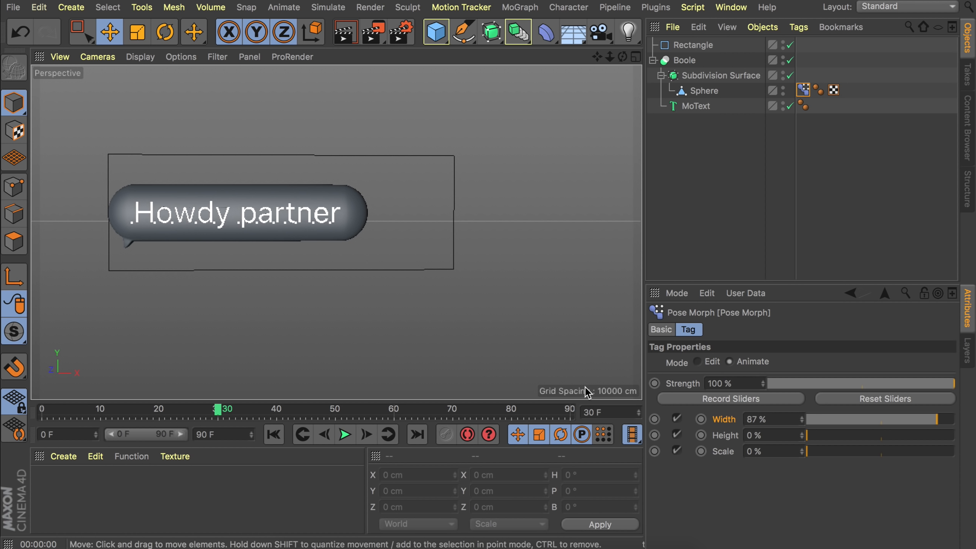
{"action": "left_click", "coordinate": [700, 451]}
{"action": "left_click", "coordinate": [101, 411]}
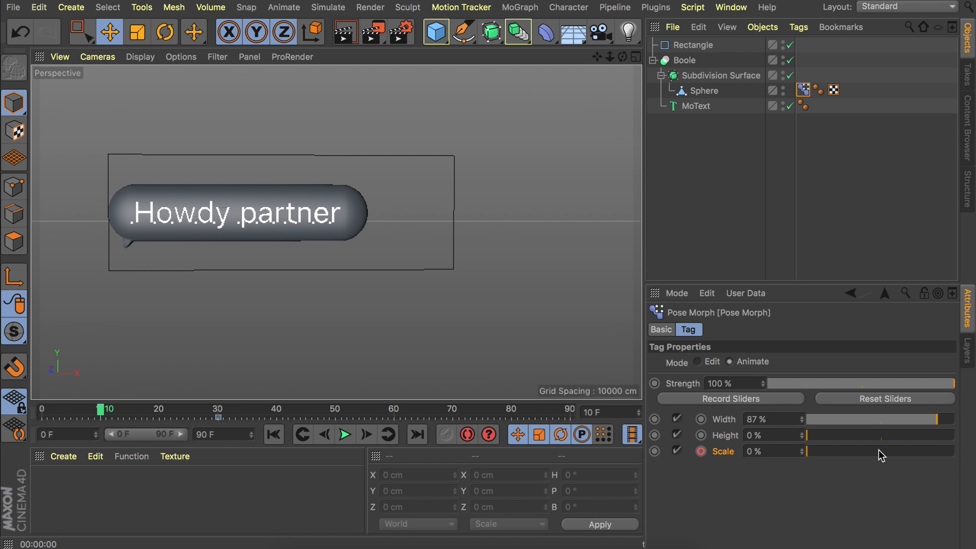
{"action": "left_click_drag", "start_coordinate": [907, 455], "coordinate": [956, 445]}
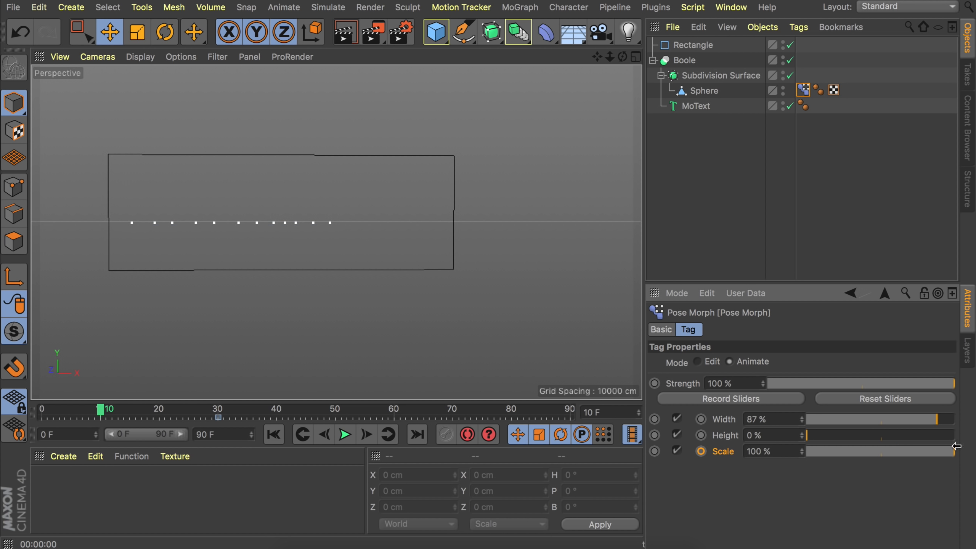
{"action": "left_click", "coordinate": [700, 452]}
- Keyframe the Width pose at 87% on frame 30 and 0% on frame 20, and scrub the timeline to preview the growth
{"action": "left_click", "coordinate": [220, 413]}
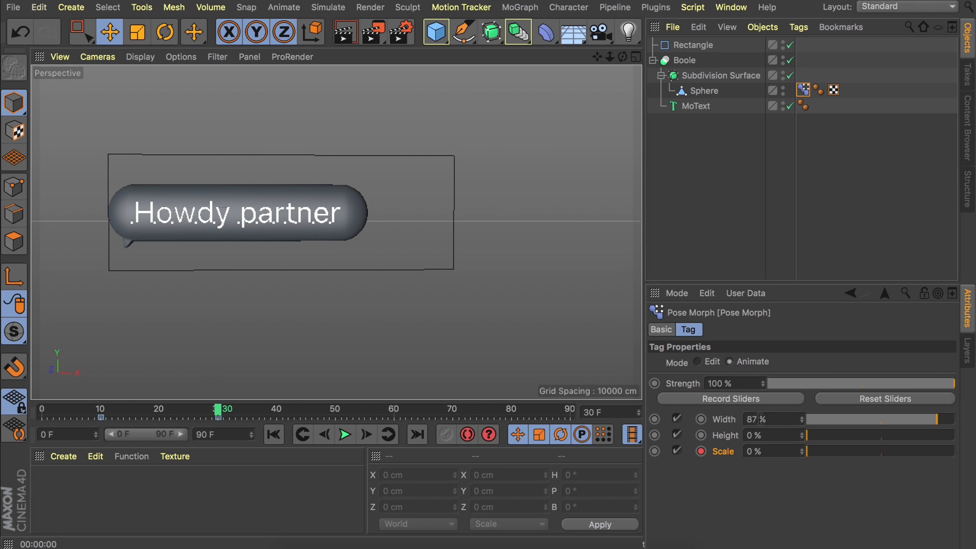
{"action": "left_click", "coordinate": [700, 419]}
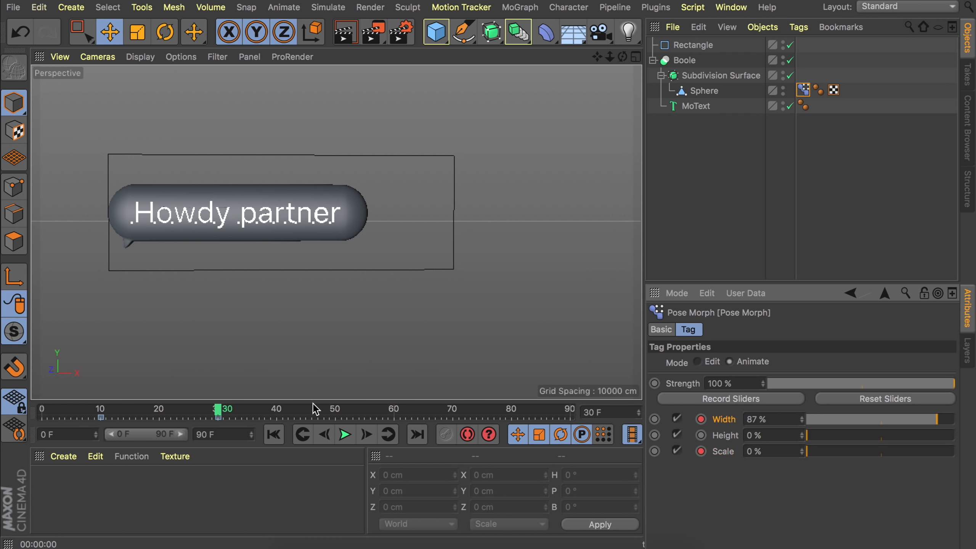
{"action": "left_click", "coordinate": [160, 411]}
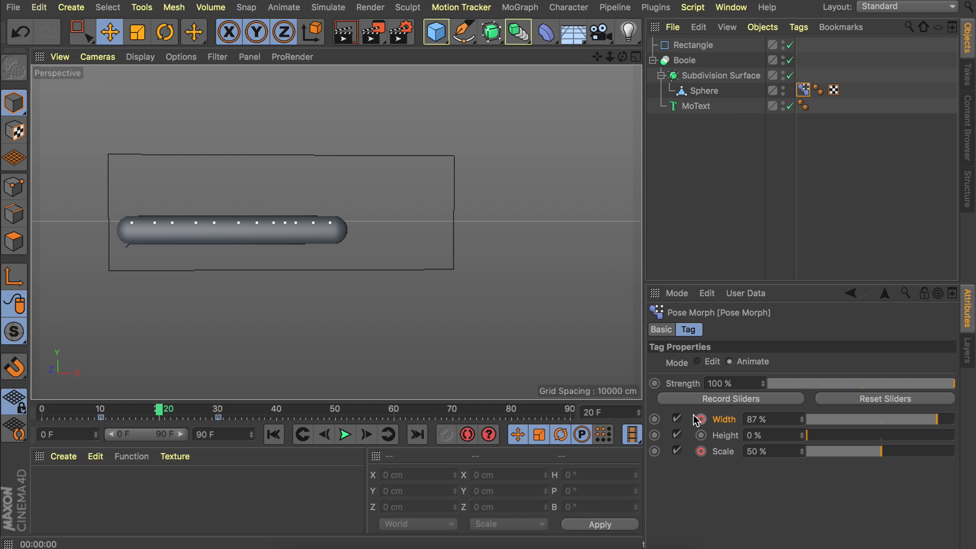
{"action": "left_click_drag", "start_coordinate": [889, 418], "coordinate": [773, 421]}
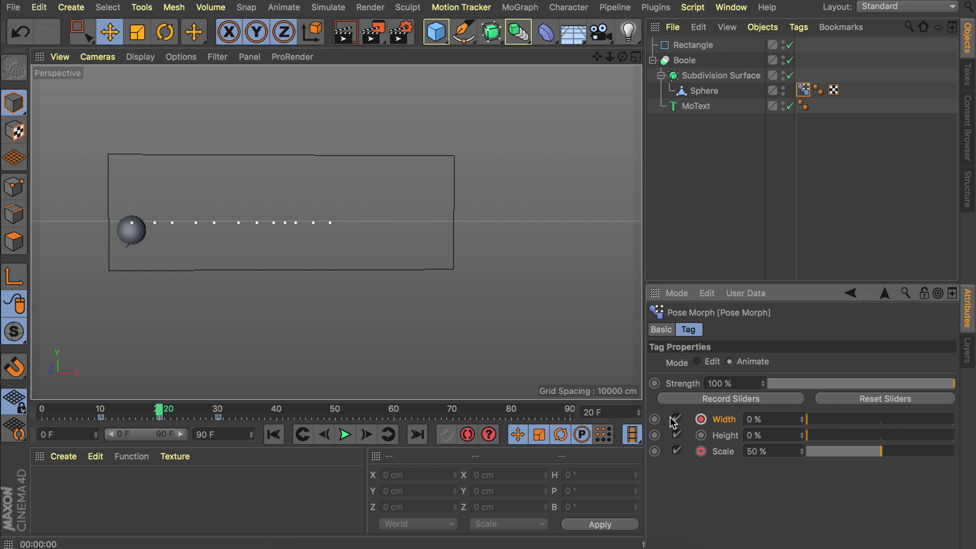
{"action": "mouse_move", "coordinate": [197, 418]}
{"action": "left_mouse_down"}
{"action": "mouse_move", "coordinate": [100, 412]}
{"action": "mouse_move", "coordinate": [257, 401]}
{"action": "mouse_move", "coordinate": [197, 403]}
{"action": "left_mouse_up"}
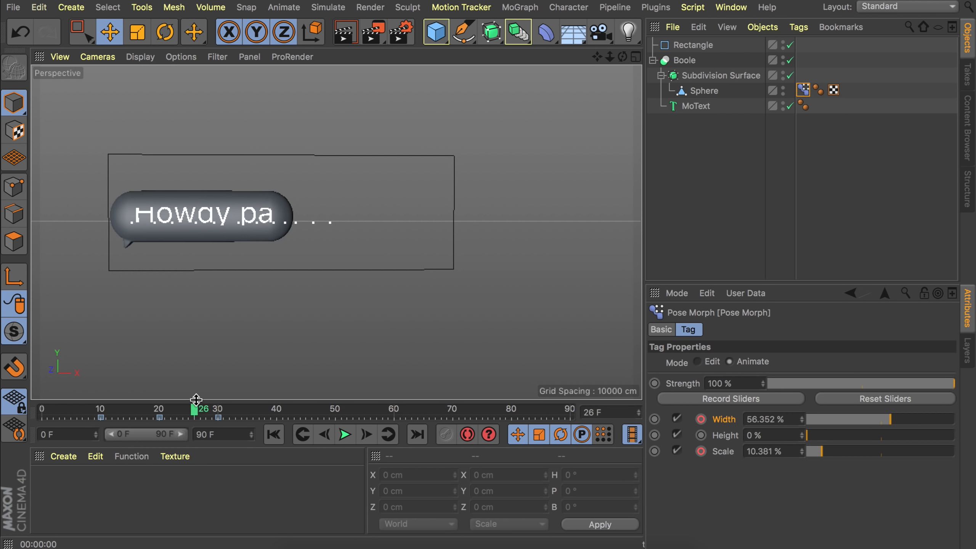
{"action": "left_click", "coordinate": [234, 410]}
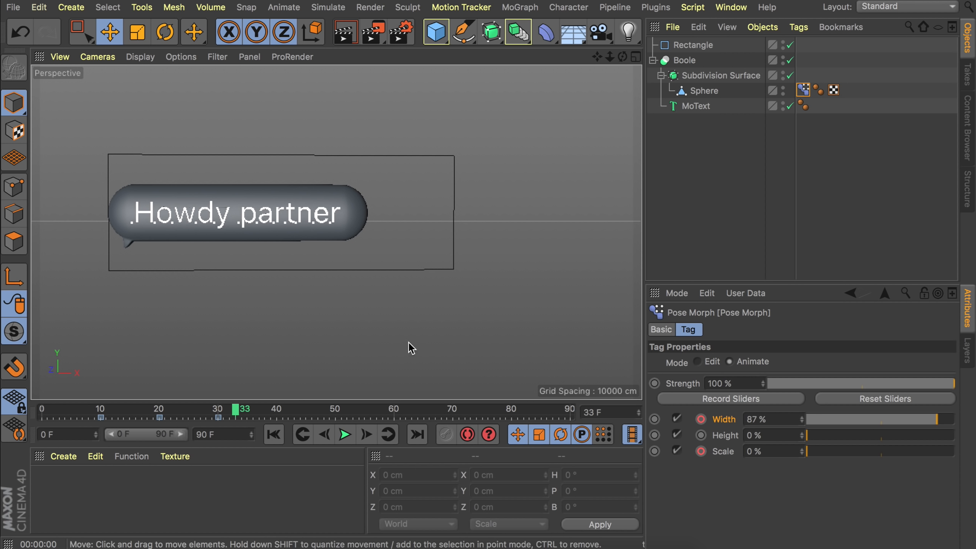
- Add a MoGraph Plain effector and turn off its Position transform
{"action": "left_click", "coordinate": [535, 9]}
{"action": "mouse_move", "coordinate": [536, 31]}
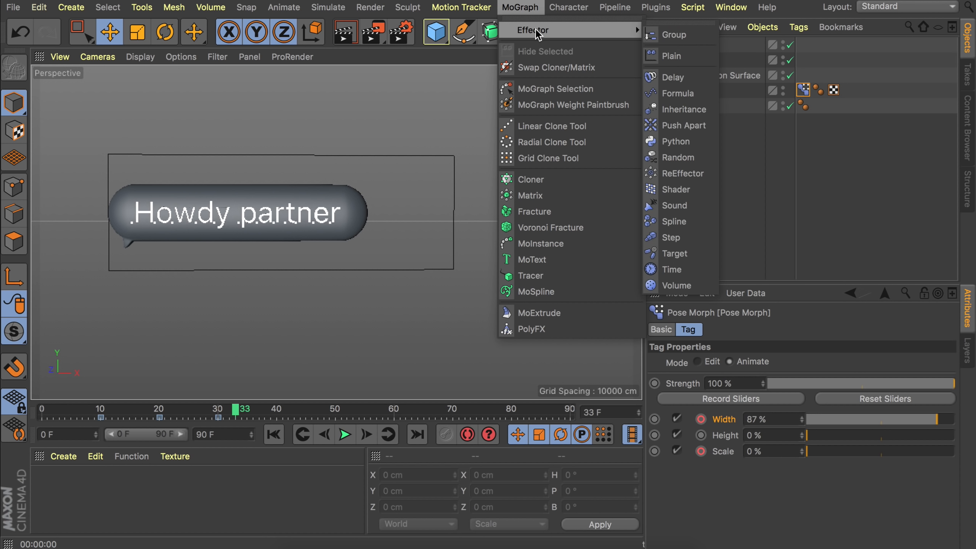
{"action": "left_click", "coordinate": [681, 55]}
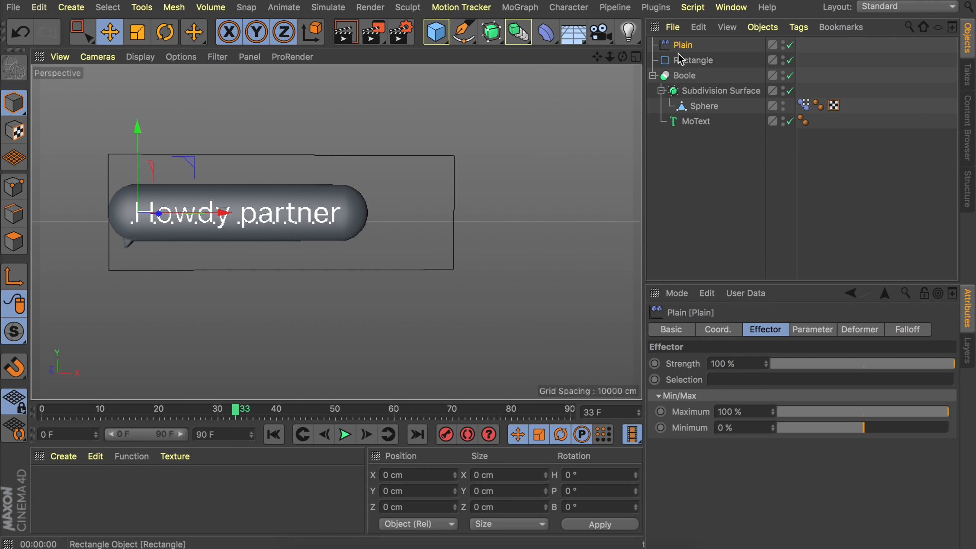
{"action": "left_click", "coordinate": [814, 329]}
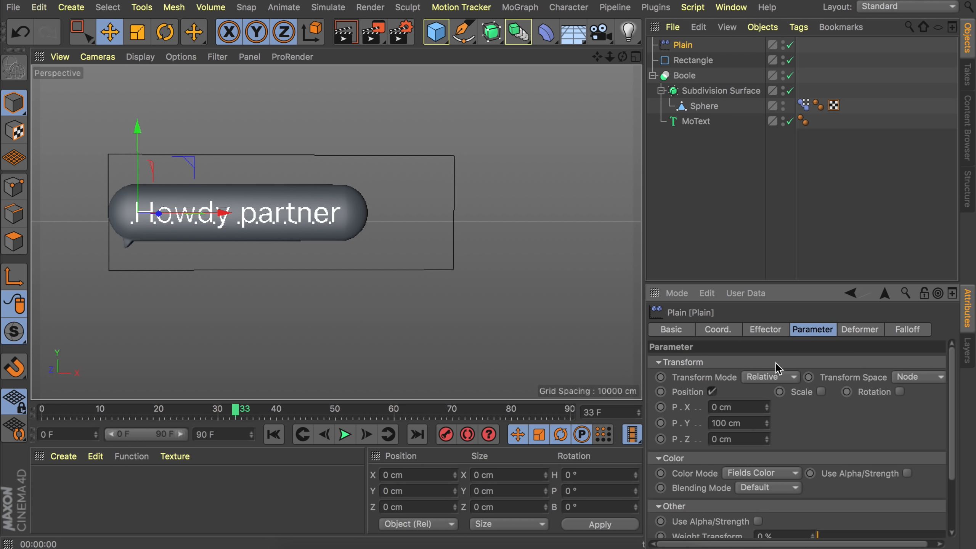
{"action": "left_click", "coordinate": [712, 392]}
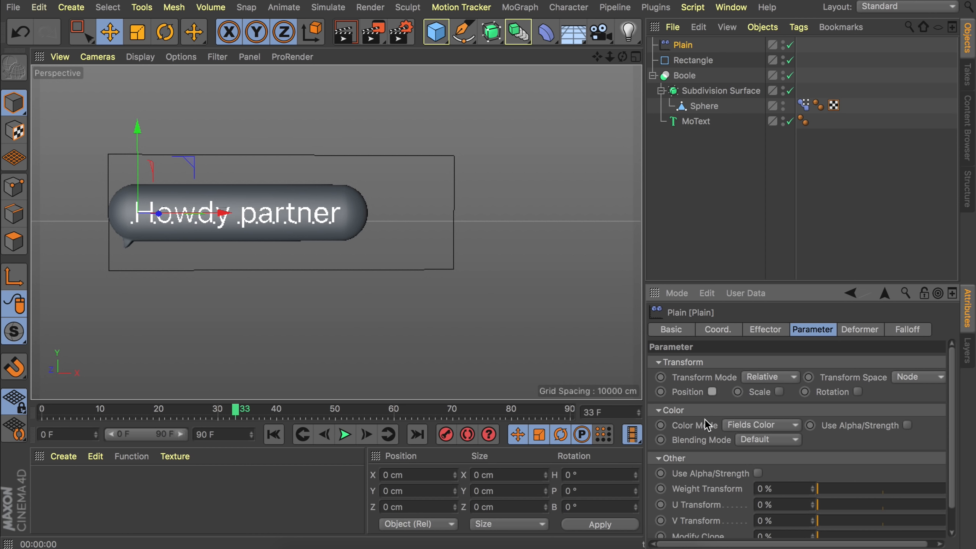
- Turn on the Plain effector's Visibility parameter and add a Linear Field to its falloff
{"action": "scroll", "coordinate": [705, 424], "scroll_direction": "down", "scroll_amount": 1}
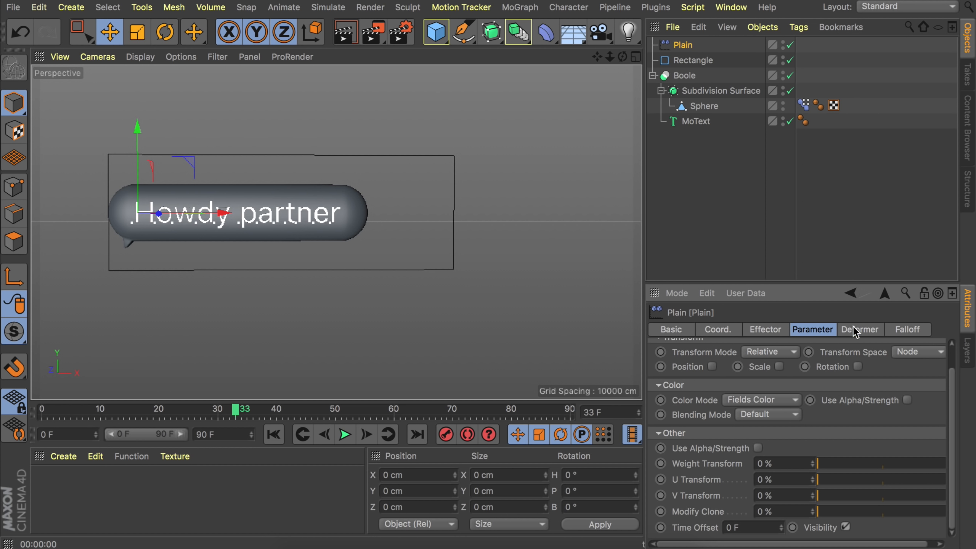
{"action": "left_click", "coordinate": [908, 330]}
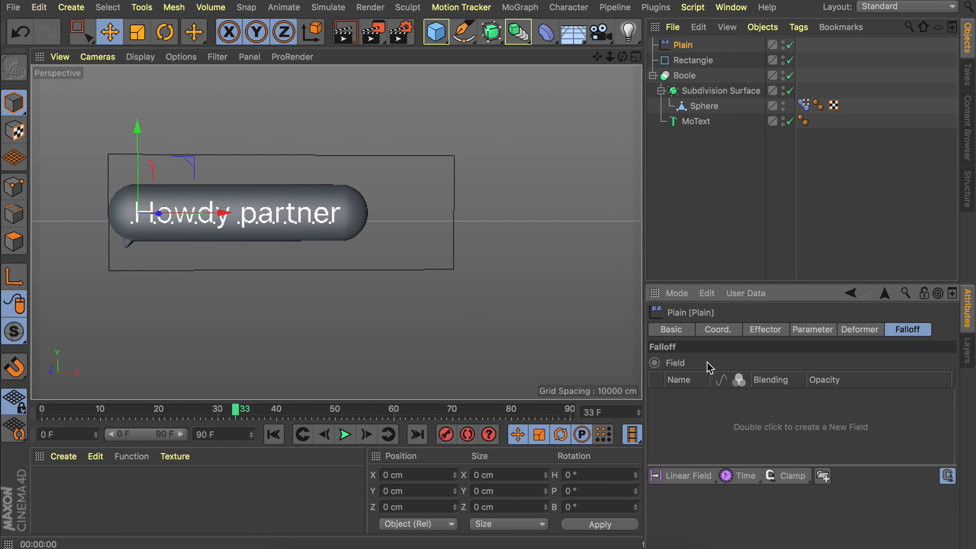
{"action": "left_click", "coordinate": [696, 476]}
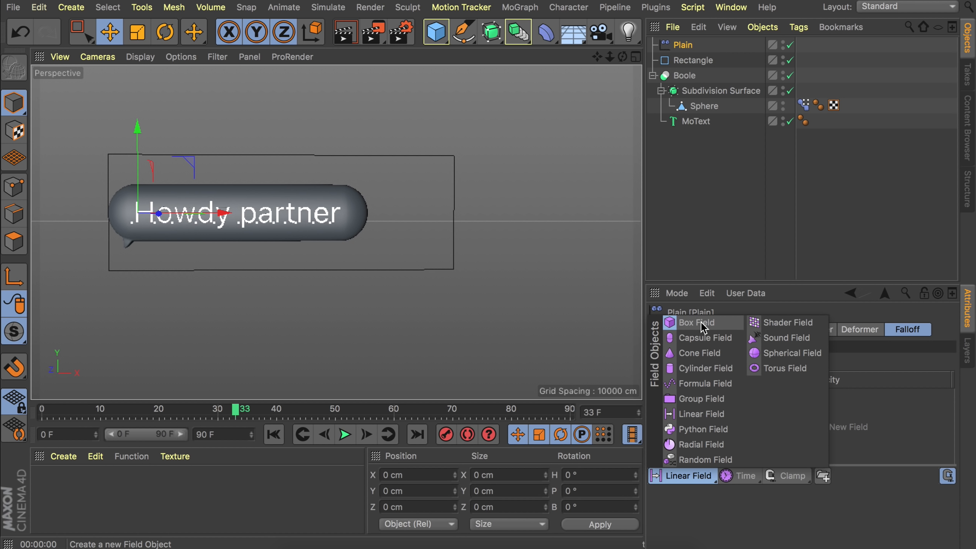
{"action": "left_click", "coordinate": [684, 478]}
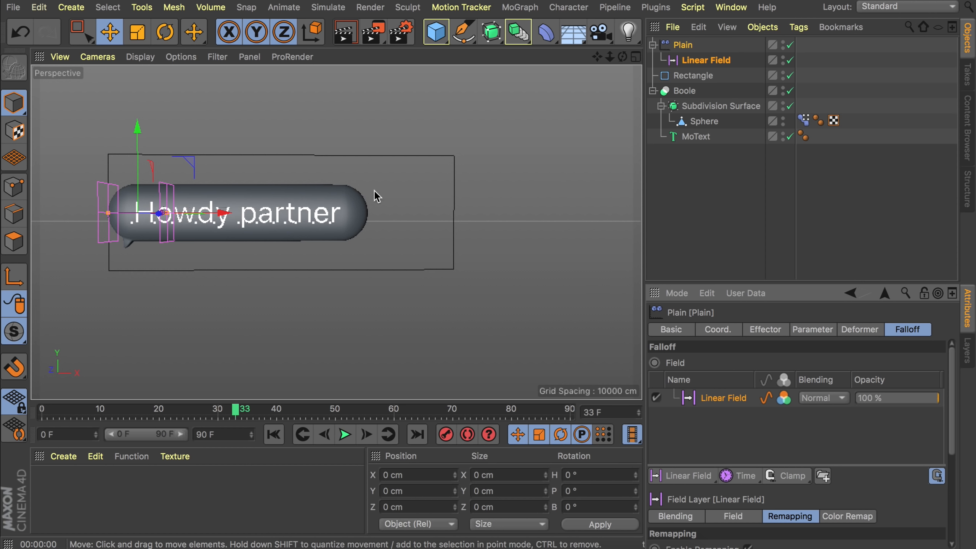
- Assign the Plain effector to the Letters effects of the MoText object
{"action": "left_click", "coordinate": [693, 138]}
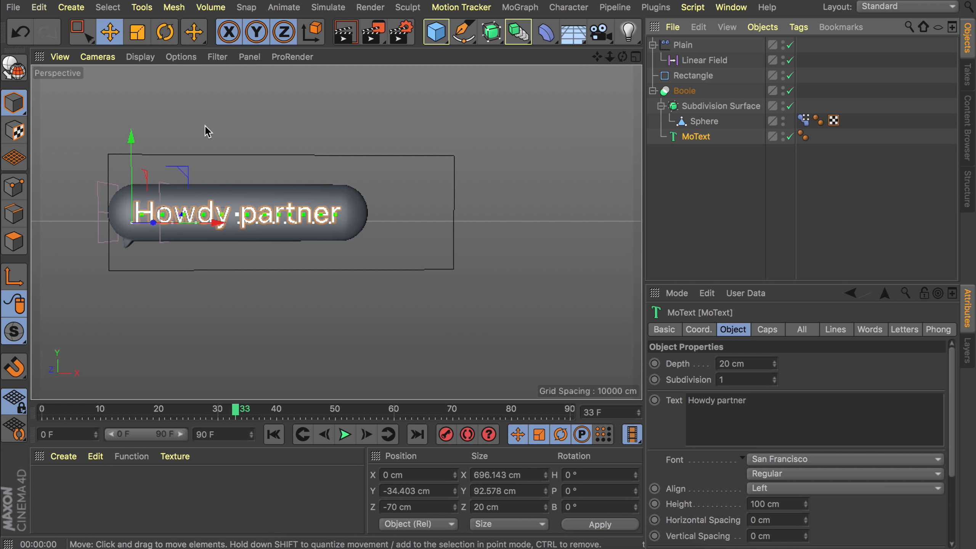
{"action": "left_click", "coordinate": [901, 329]}
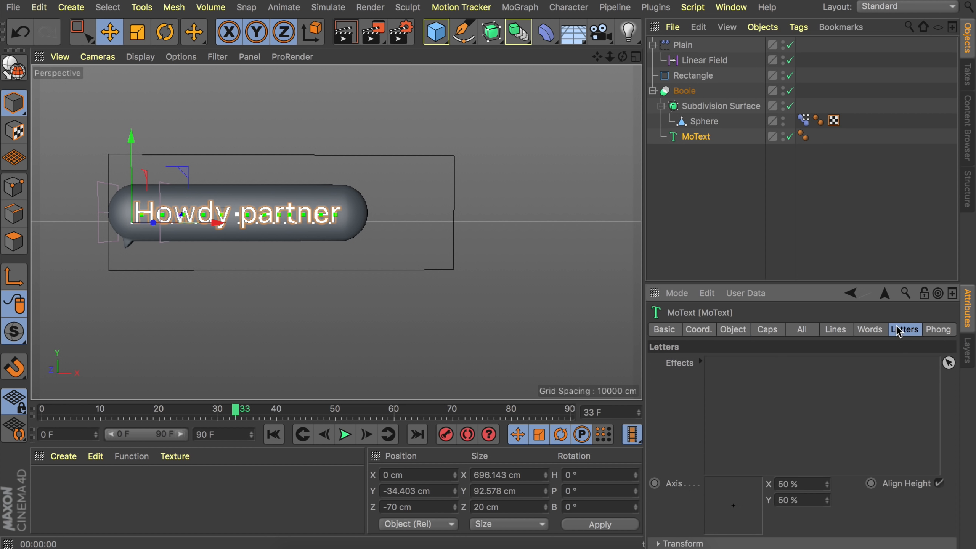
{"action": "left_click_drag", "start_coordinate": [683, 44], "coordinate": [774, 379]}
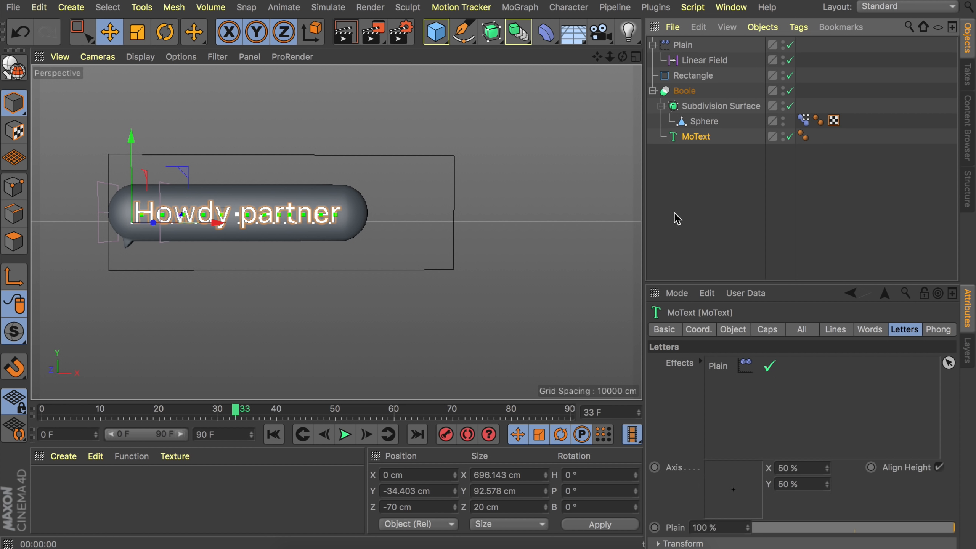
- Rename the Plain effector to "Visibility"
{"action": "double_click", "coordinate": [683, 45]}
{"action": "type", "text": "Visibility"}
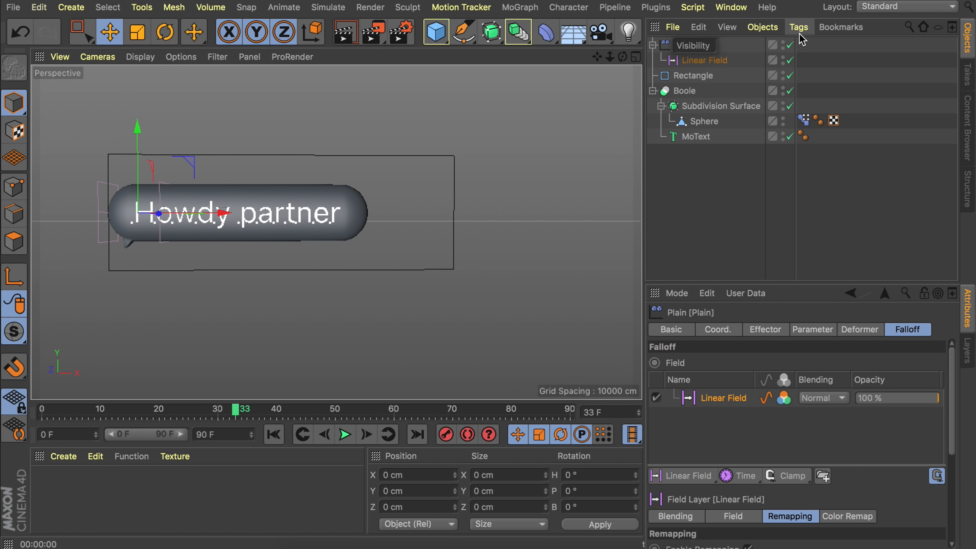
{"action": "key", "text": "Return"}
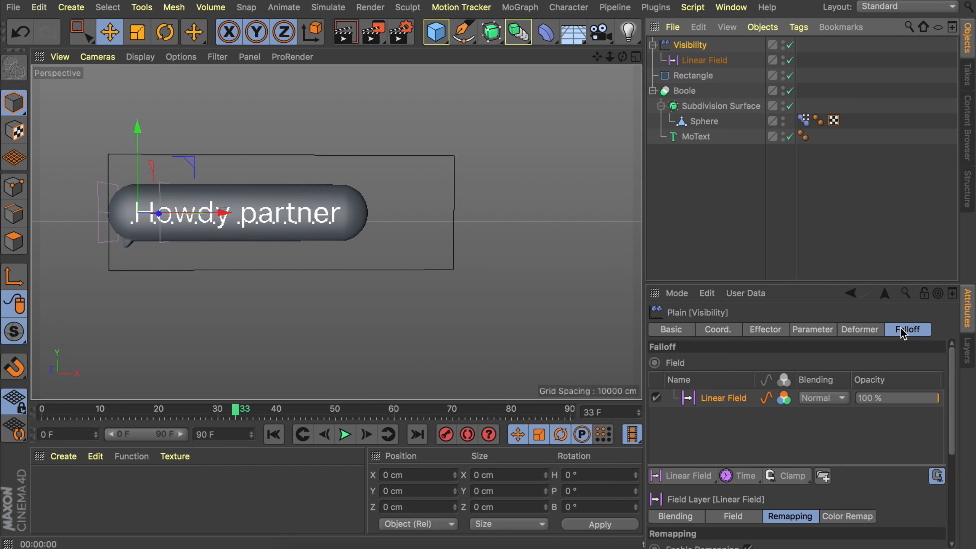
- Set the length of the Visibility effector's Linear Field to 20 cm
{"action": "scroll", "coordinate": [952, 375], "scroll_direction": "down", "scroll_amount": 4}
{"action": "left_click", "coordinate": [728, 446]}
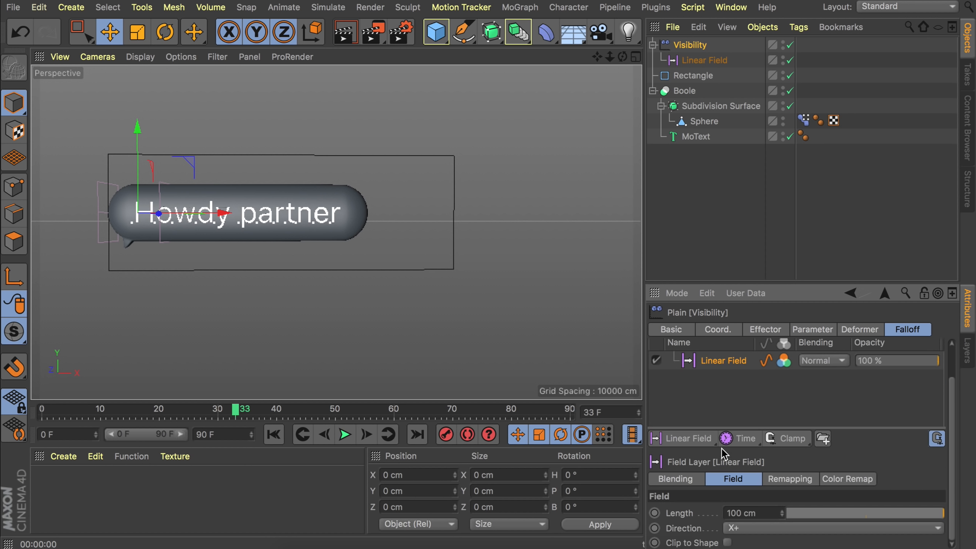
{"action": "double_click", "coordinate": [752, 513]}
{"action": "type", "text": "20"}
{"action": "key", "text": "Return"}
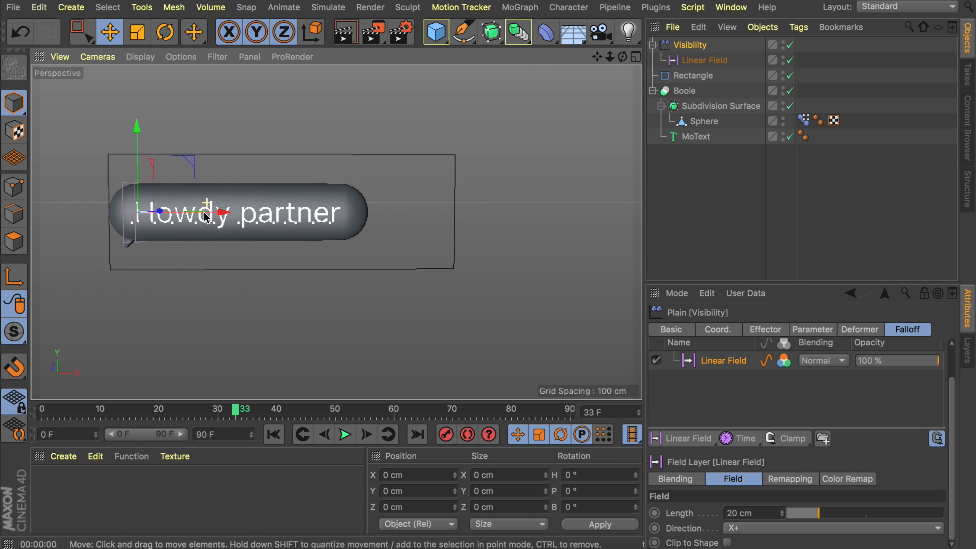
- Move the Visibility effector along X to about 245 cm and rotate it 180° in bank to reverse the letter reveal
{"action": "left_click_drag", "start_coordinate": [204, 209], "coordinate": [192, 255], "text": "alt"}
{"action": "left_click_drag", "start_coordinate": [216, 207], "coordinate": [284, 213]}
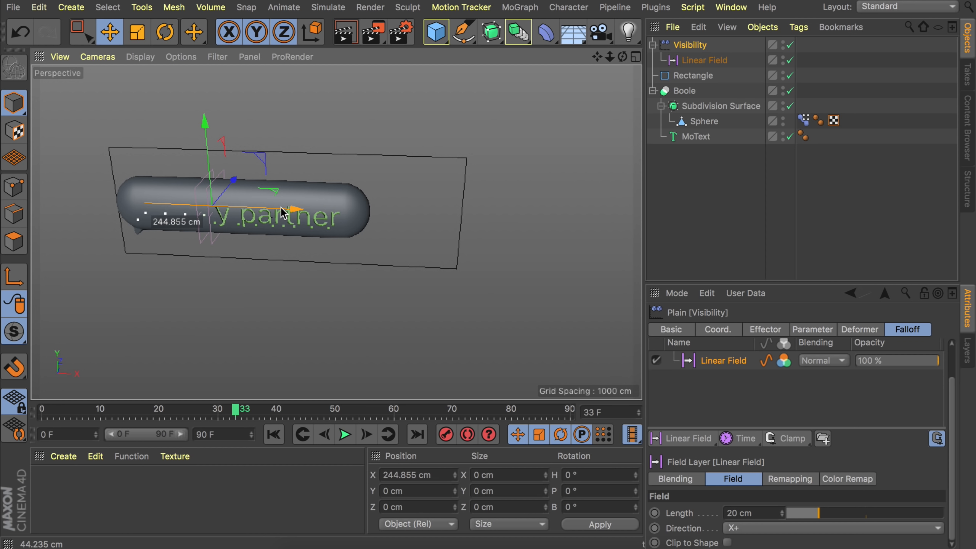
{"action": "scroll", "coordinate": [186, 177], "scroll_direction": "up", "scroll_amount": 5}
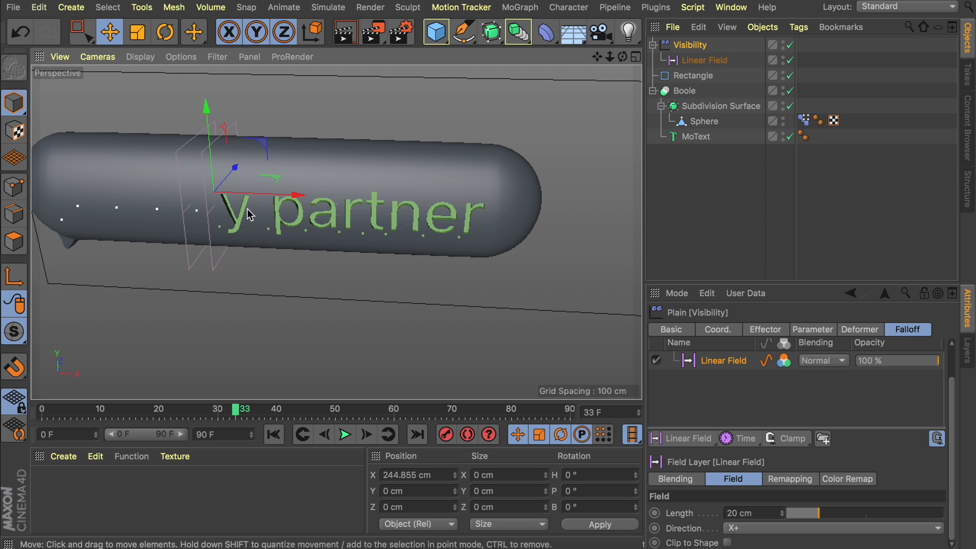
{"action": "key", "text": "r"}
{"action": "left_click_drag", "start_coordinate": [229, 149], "coordinate": [197, 244]}
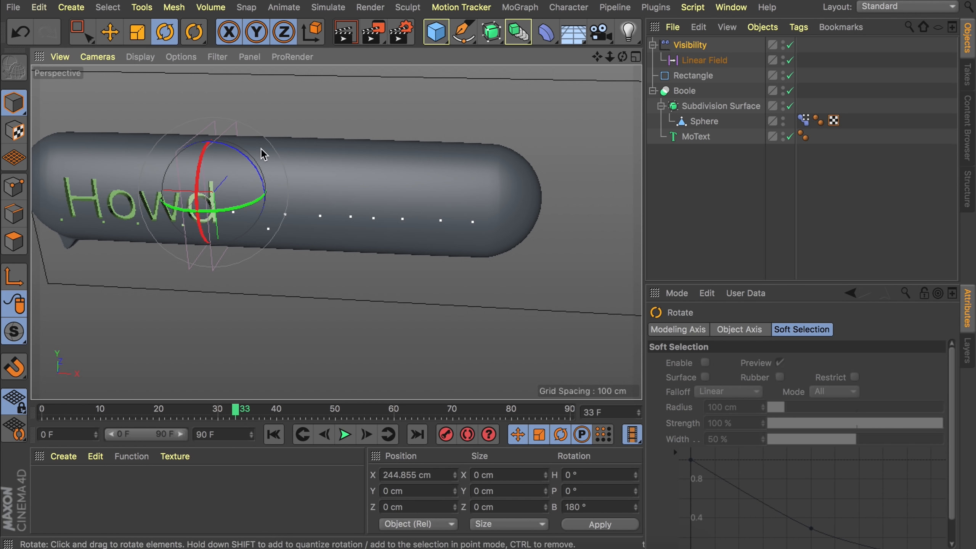
- Move the Visibility effector back along X to about -105 cm, just before the start of the bubble
{"action": "key", "text": "e"}
{"action": "scroll", "coordinate": [246, 180], "scroll_direction": "down", "scroll_amount": 3}
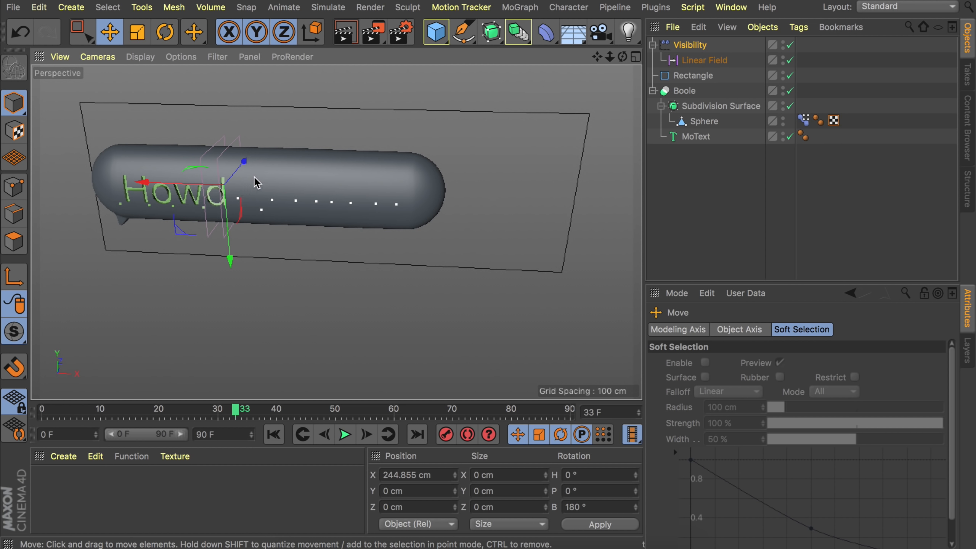
{"action": "left_click_drag", "start_coordinate": [177, 187], "coordinate": [37, 188]}
{"action": "left_click_drag", "start_coordinate": [269, 216], "coordinate": [230, 217], "text": "alt"}
{"action": "left_click_drag", "start_coordinate": [124, 220], "coordinate": [115, 221]}
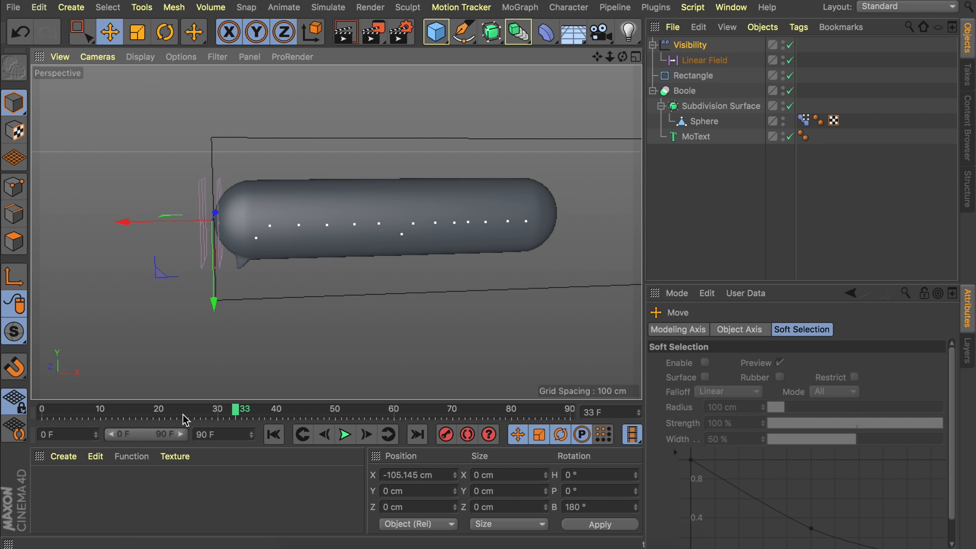
- Keyframe the Visibility effector at its starting position on frame 10 and at about 1095 cm in X on frame 30
{"action": "left_click", "coordinate": [100, 411]}
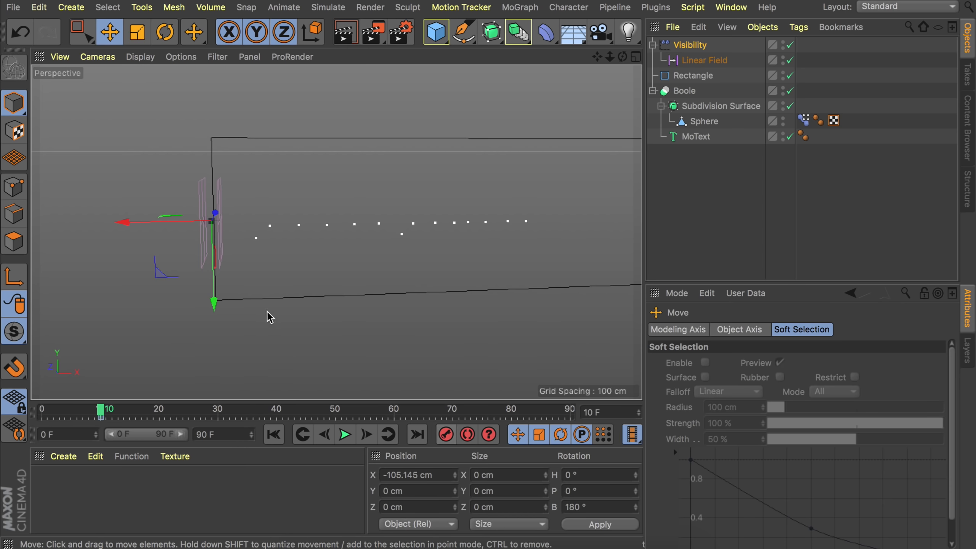
{"action": "left_click", "coordinate": [217, 411]}
{"action": "scroll", "coordinate": [169, 253], "scroll_direction": "down", "scroll_amount": 3}
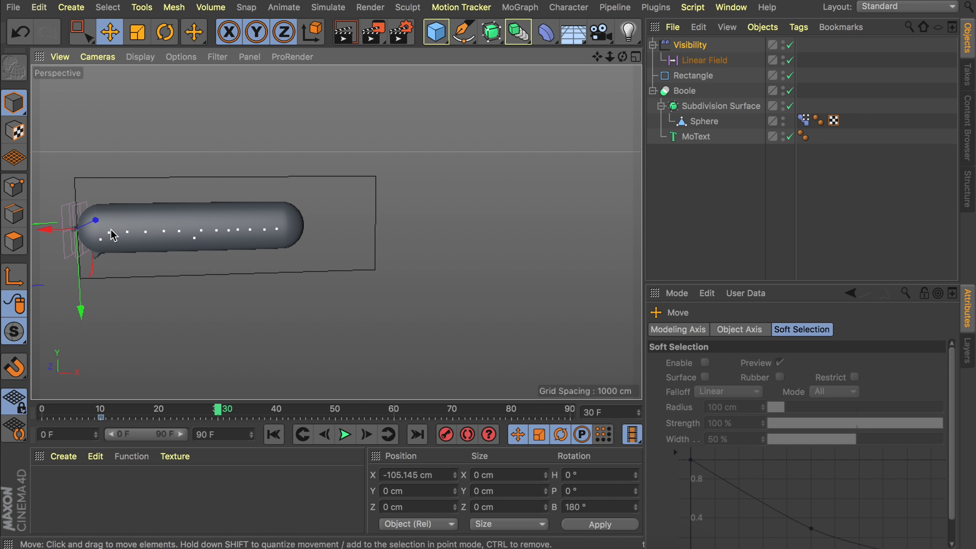
{"action": "left_click_drag", "start_coordinate": [48, 229], "coordinate": [351, 235]}
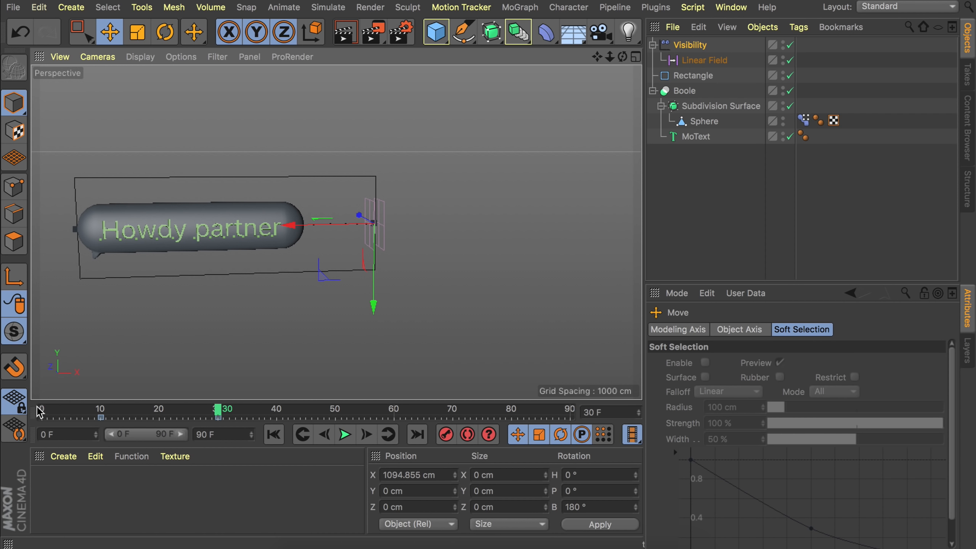
- Disable the Boole object and scrub the timeline to preview the letters appearing
{"action": "left_click", "coordinate": [789, 91]}
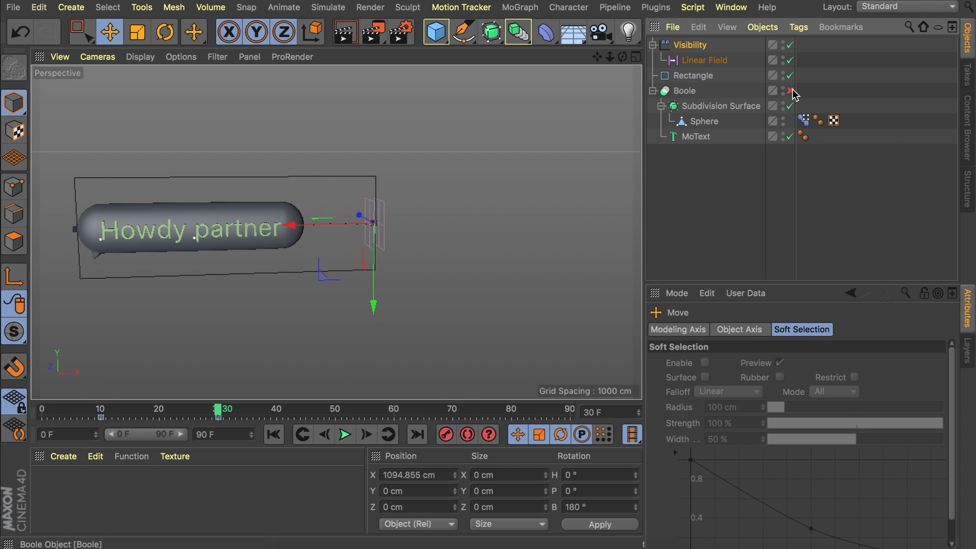
{"action": "left_click_drag", "start_coordinate": [100, 410], "coordinate": [221, 408]}
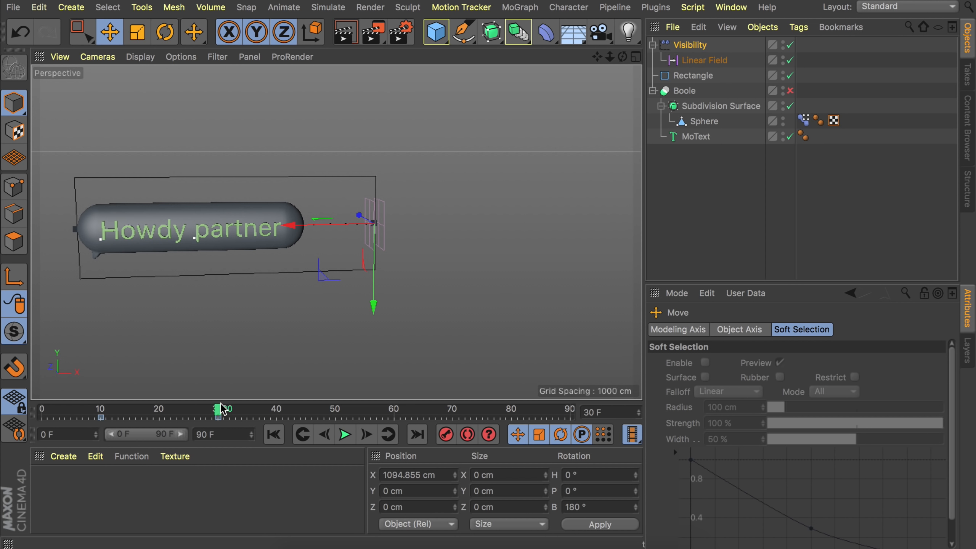
- Shift the Visibility effector's two keyframes to frames 20 and 40, and scrub the timeline to check the text reveal
{"action": "left_click_drag", "start_coordinate": [91, 420], "coordinate": [262, 419]}
{"action": "left_click_drag", "start_coordinate": [72, 418], "coordinate": [265, 418]}
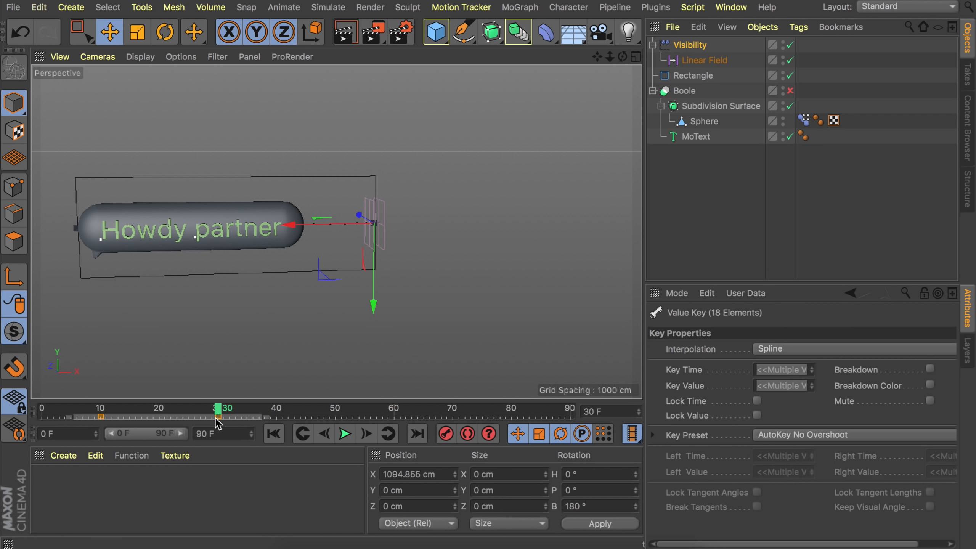
{"action": "left_click_drag", "start_coordinate": [218, 418], "coordinate": [314, 417]}
{"action": "left_click_drag", "start_coordinate": [81, 409], "coordinate": [241, 409]}
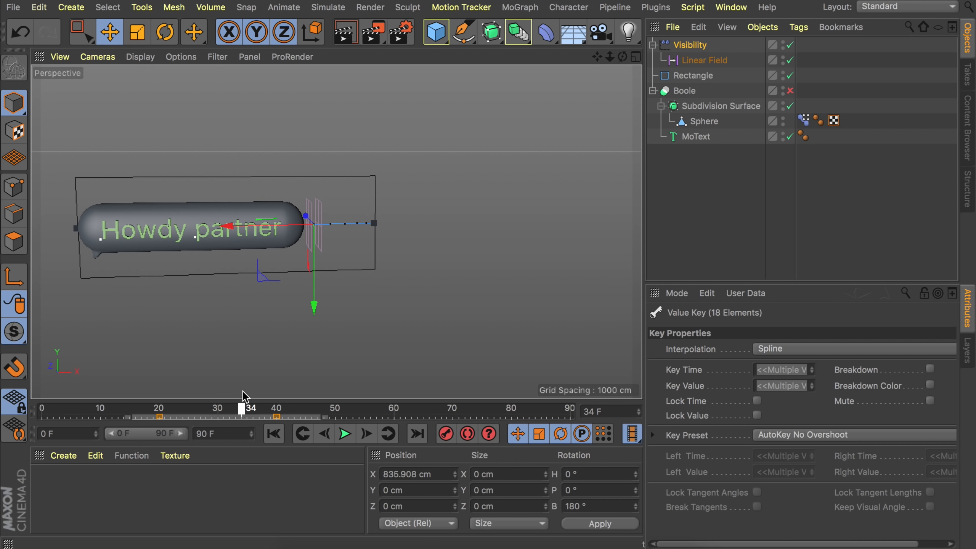
{"action": "left_click_drag", "start_coordinate": [161, 409], "coordinate": [211, 408]}
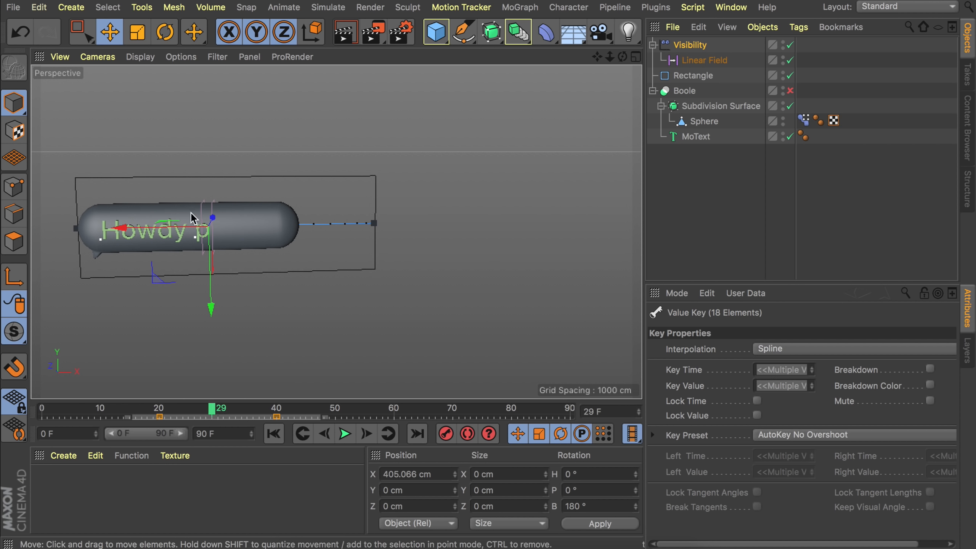
{"action": "left_click_drag", "start_coordinate": [190, 213], "coordinate": [296, 225], "text": "alt"}
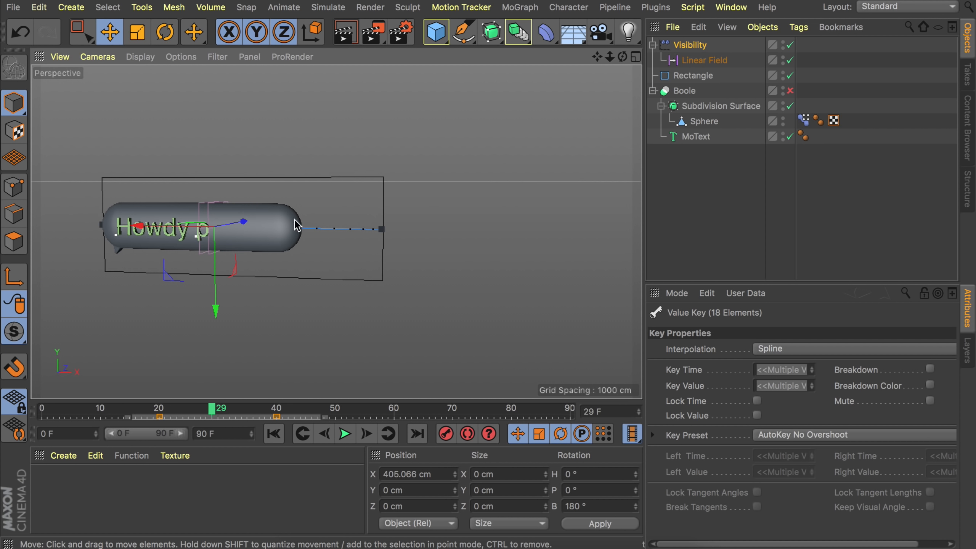
- Duplicate the Visibility effector with its Linear Field and rename the copy "Scale"
{"action": "left_click", "coordinate": [698, 48]}
{"action": "key", "text": "ctrl+c"}
{"action": "key", "text": "ctrl+v"}
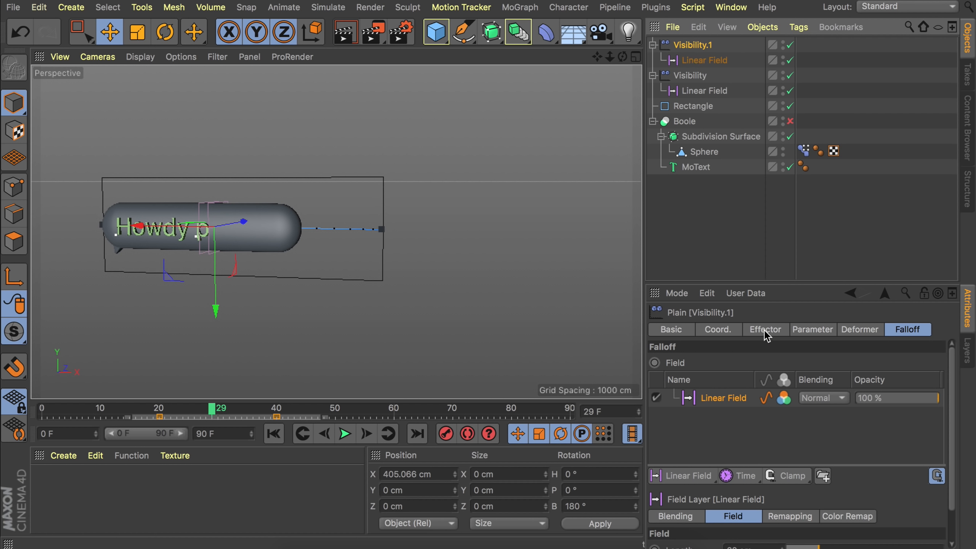
{"action": "double_click", "coordinate": [696, 45]}
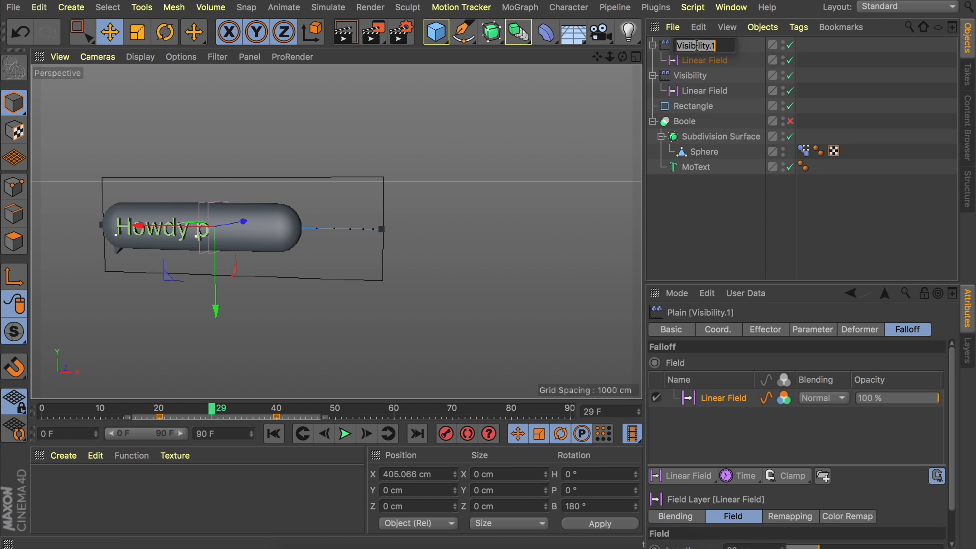
{"action": "type", "text": "Scale"}
{"action": "key", "text": "Return"}
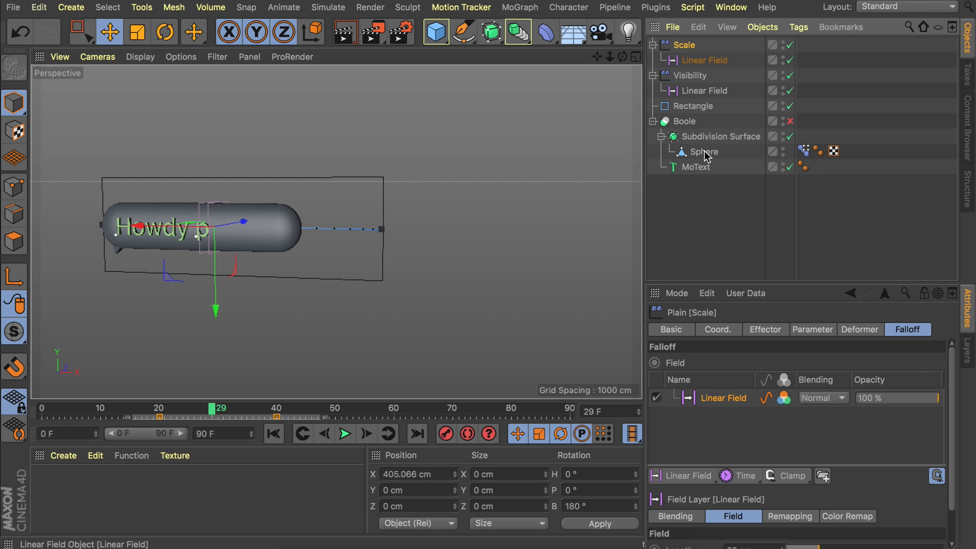
- Turn on the Scale transform with Uniform Scale in the Scale effector's parameters
{"action": "left_click", "coordinate": [813, 330]}
{"action": "scroll", "coordinate": [711, 469], "scroll_direction": "down", "scroll_amount": 3}
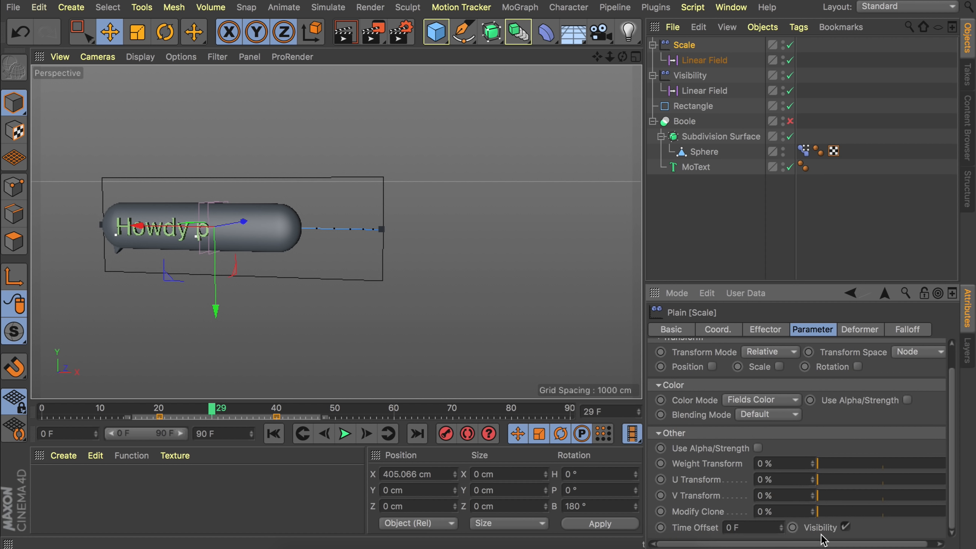
{"action": "scroll", "coordinate": [729, 419], "scroll_direction": "up", "scroll_amount": 1}
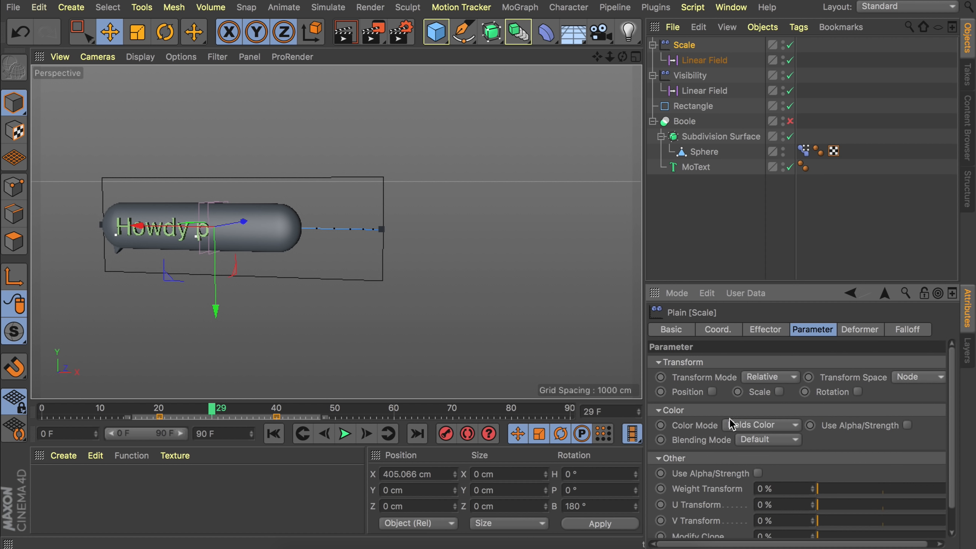
{"action": "left_click", "coordinate": [779, 392]}
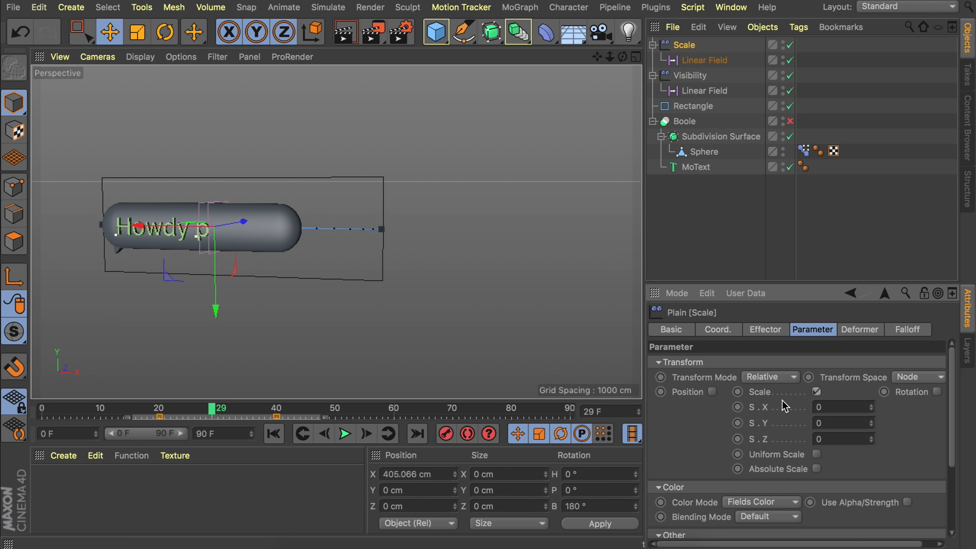
{"action": "left_click", "coordinate": [817, 455]}
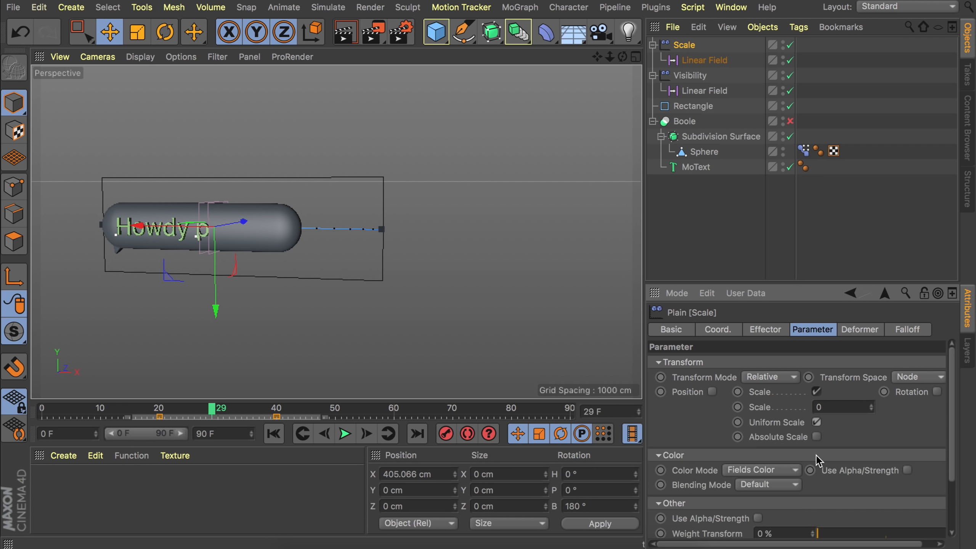
{"action": "left_click", "coordinate": [828, 407]}
- Set the length of the Scale effector's Linear Field to 100 cm
{"action": "left_click", "coordinate": [910, 330]}
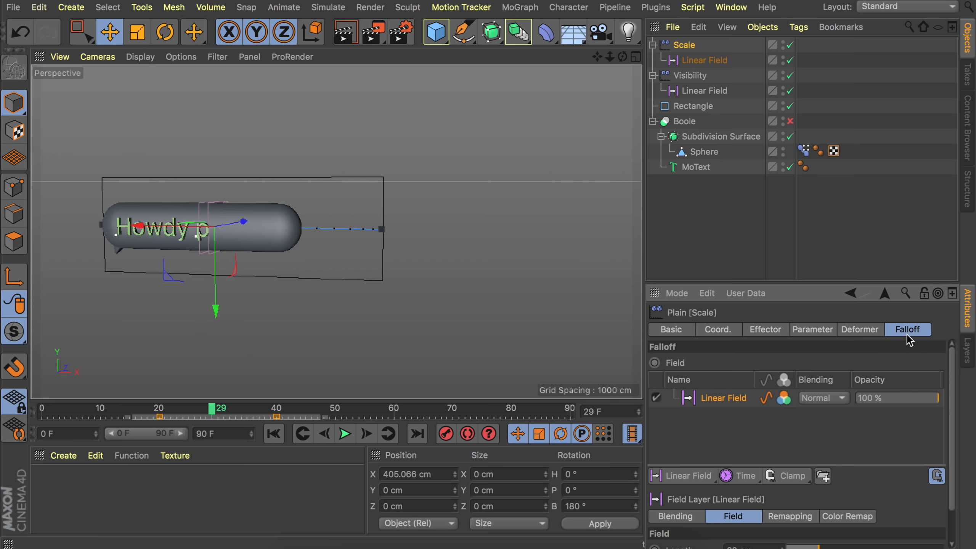
{"action": "scroll", "coordinate": [739, 498], "scroll_direction": "down", "scroll_amount": 2}
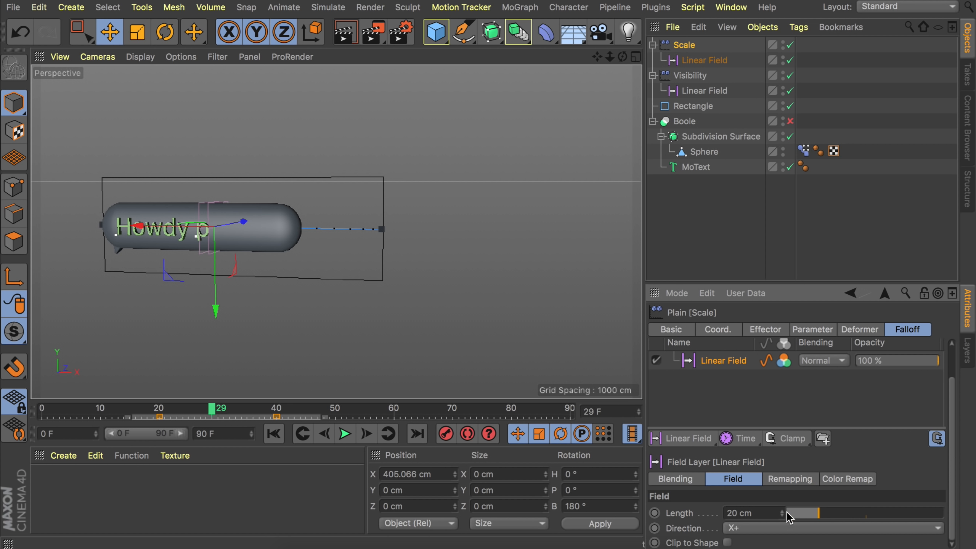
{"action": "left_click_drag", "start_coordinate": [843, 514], "coordinate": [941, 513]}
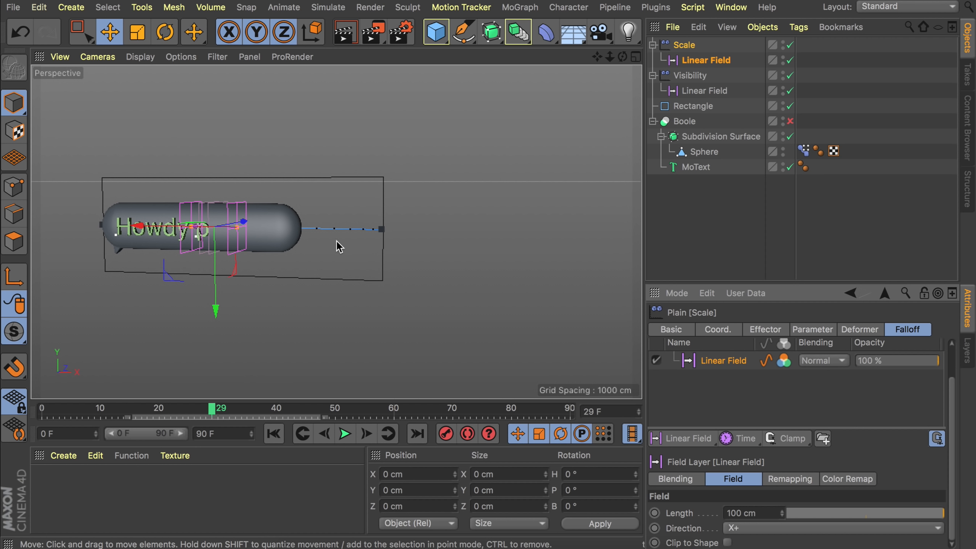
- Add the Scale effector to the MoText's Letters effects list
{"action": "scroll", "coordinate": [226, 242], "scroll_direction": "up", "scroll_amount": 3}
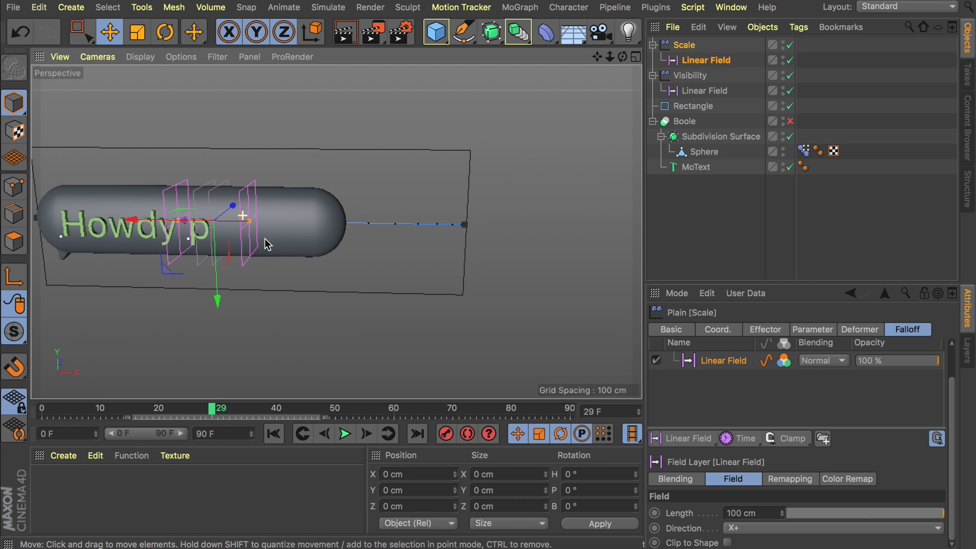
{"action": "left_click", "coordinate": [696, 168]}
{"action": "left_click_drag", "start_coordinate": [683, 44], "coordinate": [738, 382]}
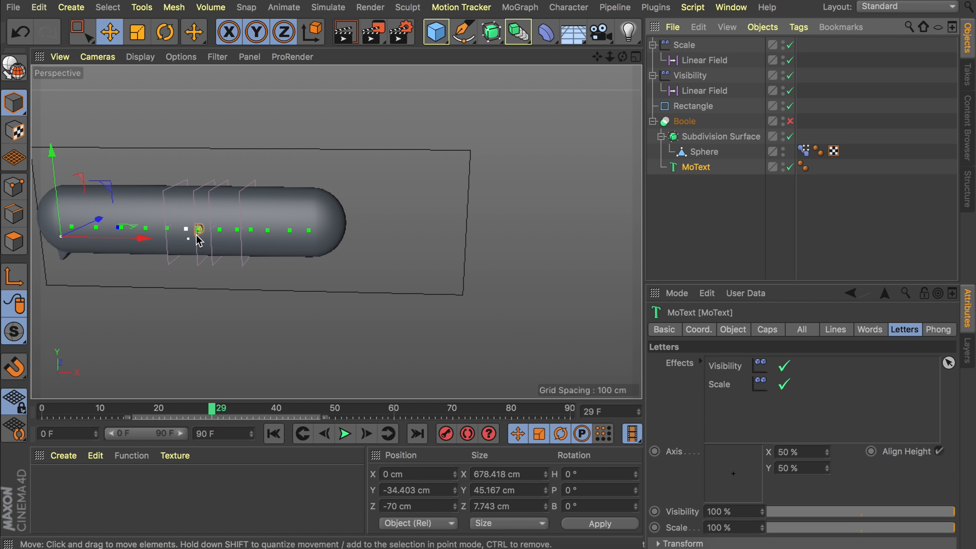
- Invert the remapping of the Scale effector's Linear Field
{"action": "scroll", "coordinate": [197, 235], "scroll_direction": "up", "scroll_amount": 5}
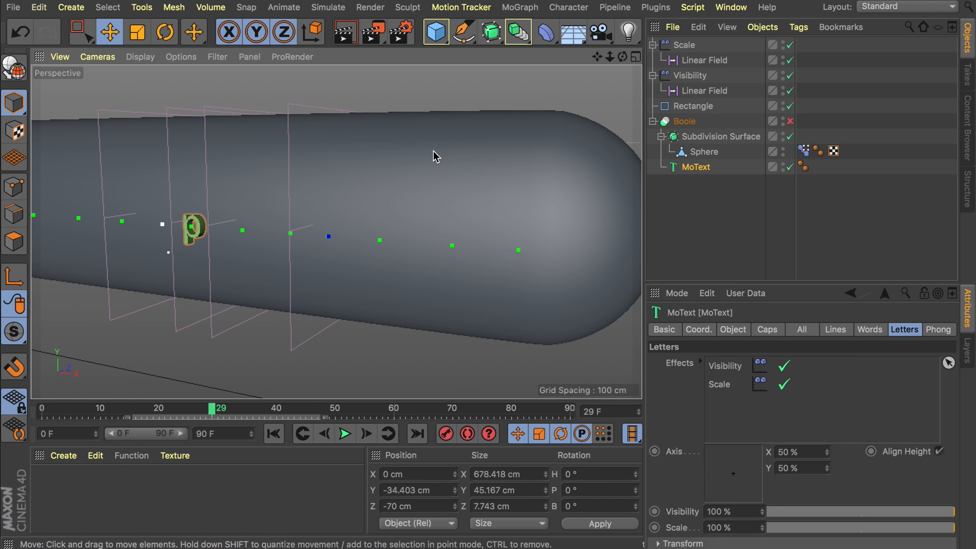
{"action": "left_click", "coordinate": [704, 60]}
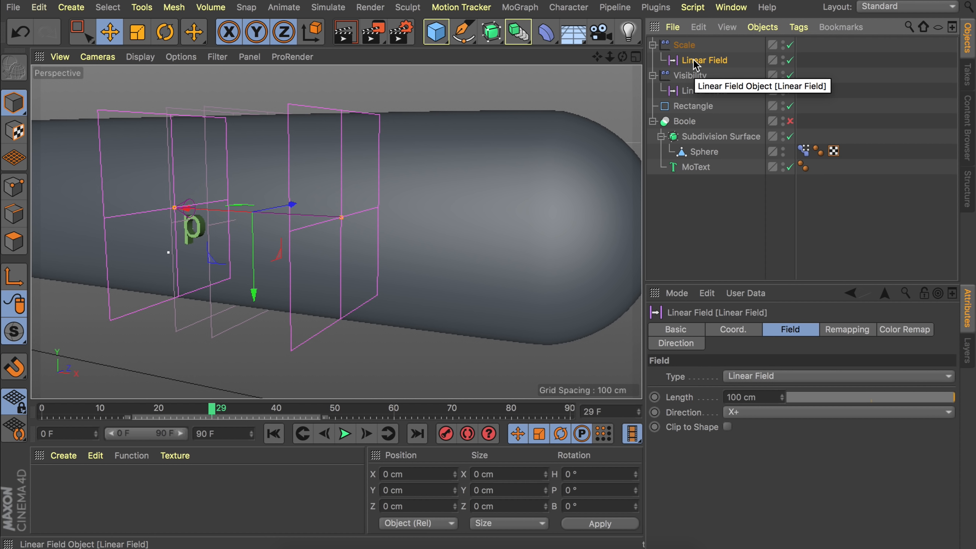
{"action": "left_click", "coordinate": [854, 331]}
{"action": "left_click", "coordinate": [929, 468]}
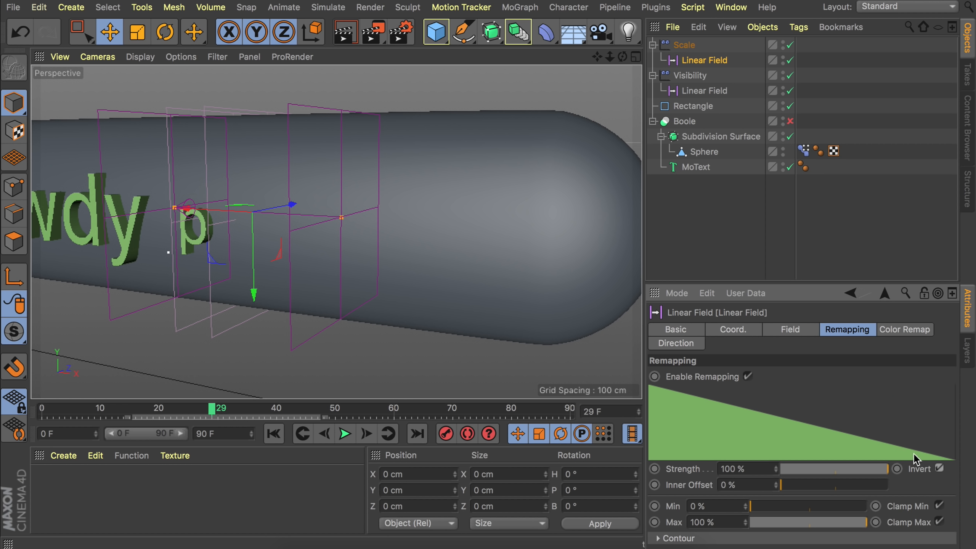
- Scrub and play the animation to check how the letters scale in along the growing bubble
{"action": "scroll", "coordinate": [289, 257], "scroll_direction": "down", "scroll_amount": 5}
{"action": "middle_click_drag", "start_coordinate": [290, 257], "coordinate": [319, 257], "text": "alt"}
{"action": "left_click_drag", "start_coordinate": [318, 257], "coordinate": [343, 274], "text": "alt"}
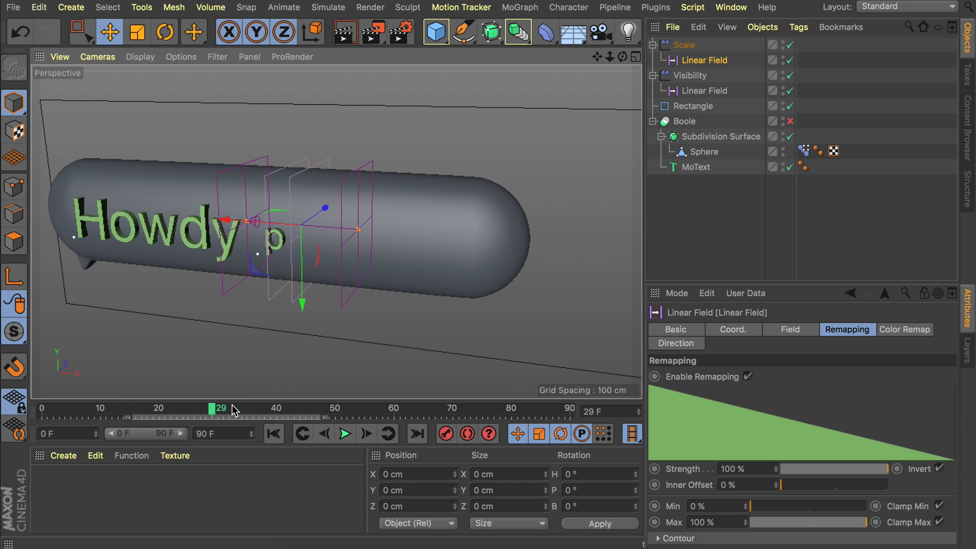
{"action": "left_click_drag", "start_coordinate": [219, 415], "coordinate": [275, 410]}
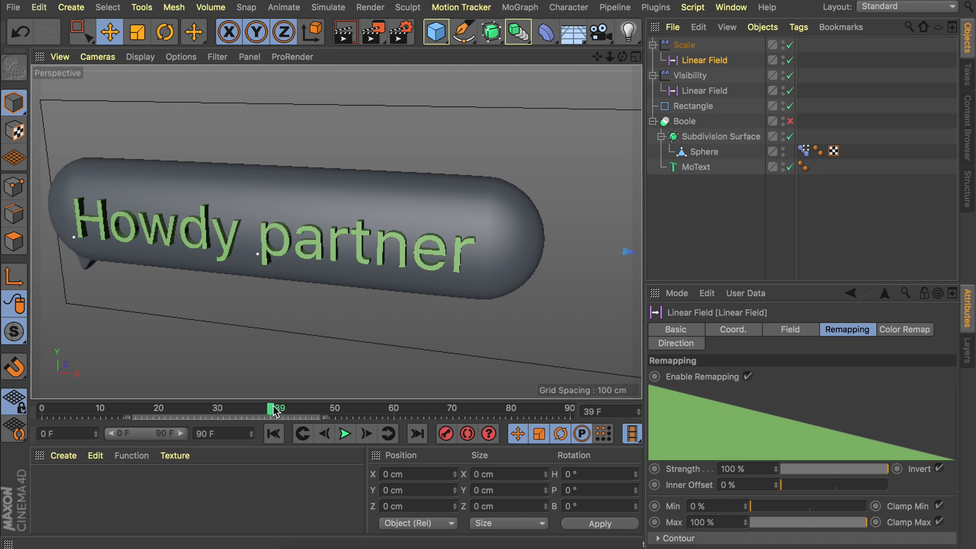
{"action": "right_click_drag", "start_coordinate": [362, 177], "coordinate": [340, 266], "text": "alt"}
{"action": "left_click_drag", "start_coordinate": [340, 266], "coordinate": [350, 251], "text": "alt"}
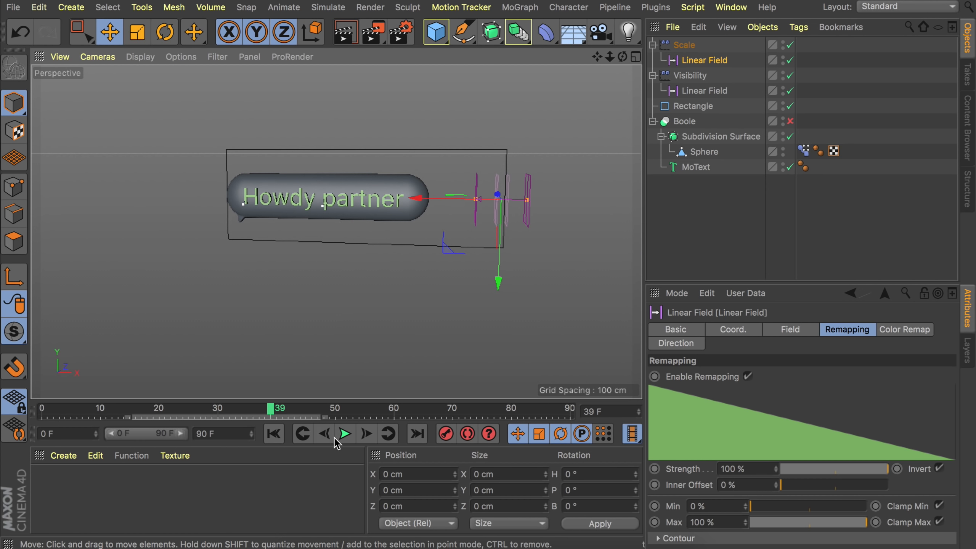
{"action": "left_click", "coordinate": [344, 433]}
{"action": "left_click_drag", "start_coordinate": [54, 409], "coordinate": [91, 409]}
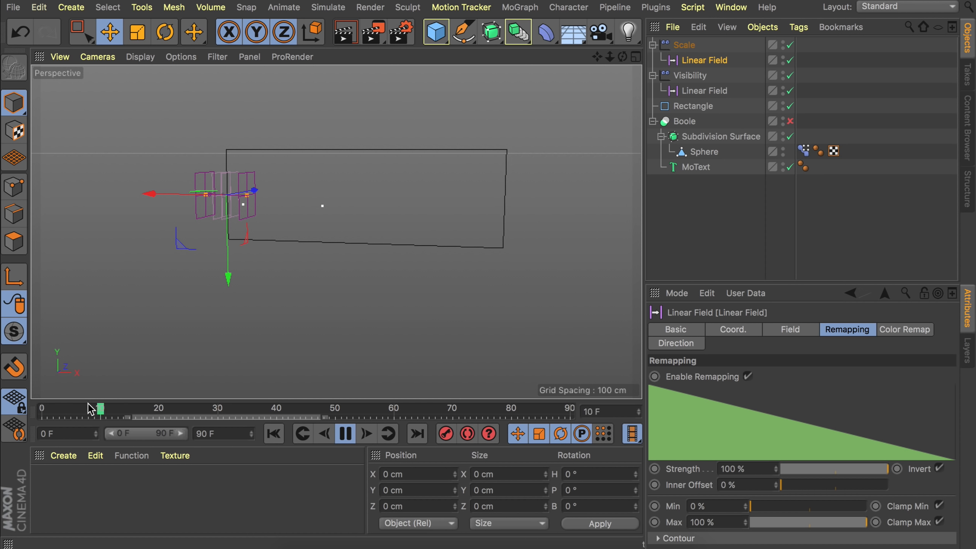
{"action": "left_click", "coordinate": [346, 433]}
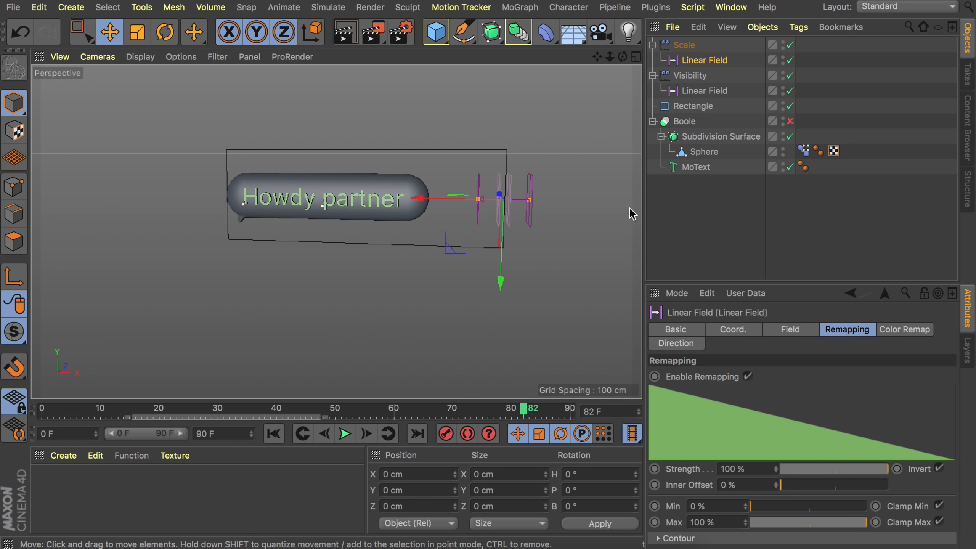
- Add a Jiggle deformer to the scene and group all objects under a Null
{"action": "left_click", "coordinate": [715, 214]}
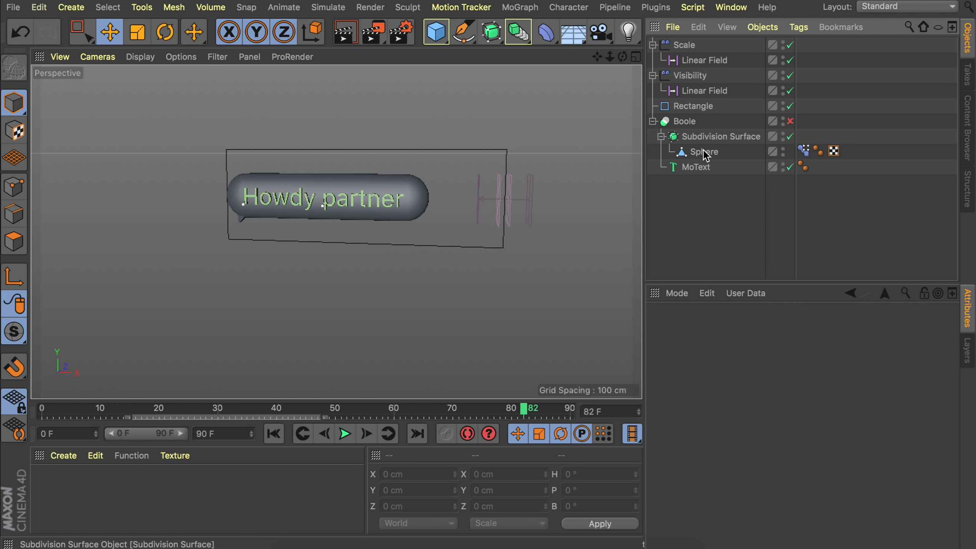
{"action": "left_click", "coordinate": [546, 32]}
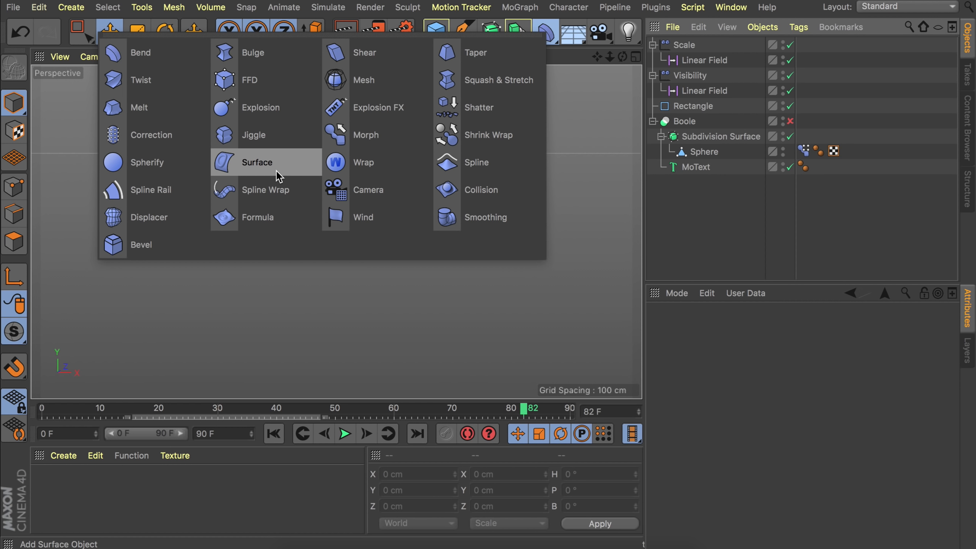
{"action": "left_click", "coordinate": [272, 137]}
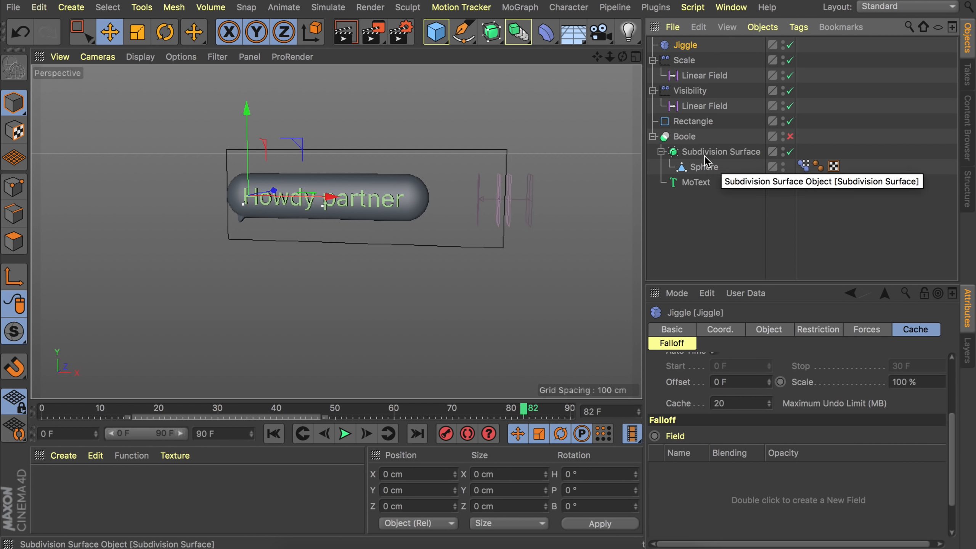
{"action": "left_click_drag", "start_coordinate": [709, 223], "coordinate": [673, 35]}
{"action": "key", "text": "alt+g"}
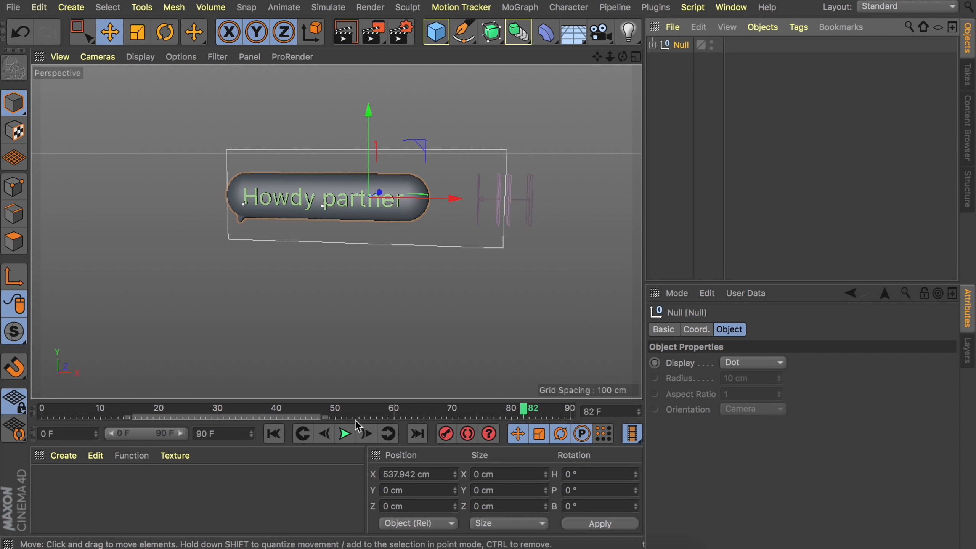
{"action": "left_click", "coordinate": [356, 432]}
{"action": "left_click", "coordinate": [357, 433]}
- Move the Jiggle deformer into the Subdivision Surface below the Sphere and play the animation from the start
{"action": "left_click", "coordinate": [653, 44]}
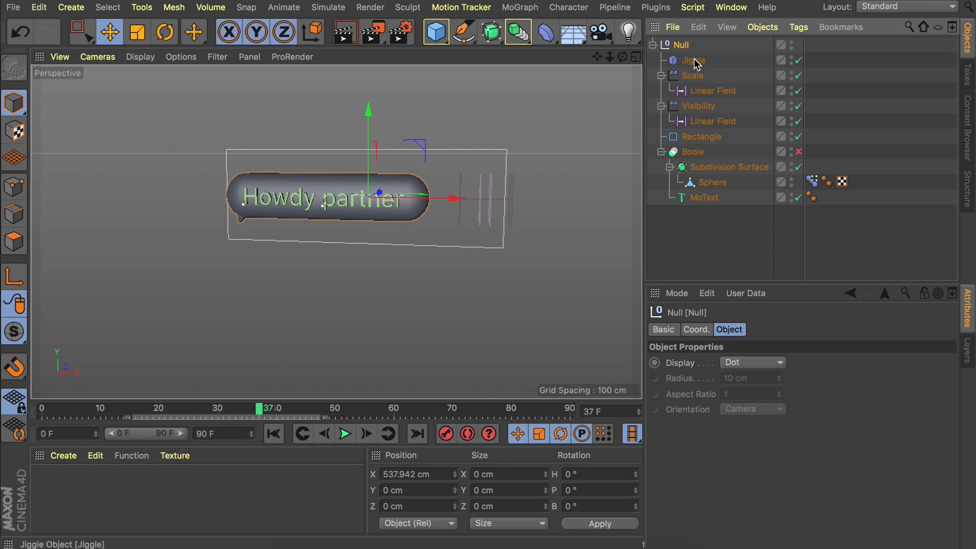
{"action": "left_click_drag", "start_coordinate": [696, 63], "coordinate": [713, 186]}
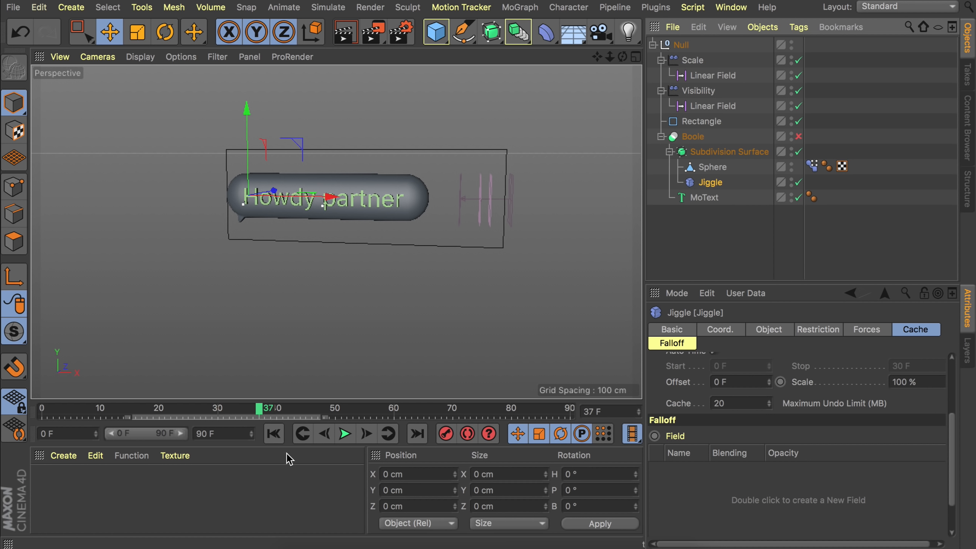
{"action": "left_click", "coordinate": [274, 433]}
{"action": "left_click", "coordinate": [344, 433]}
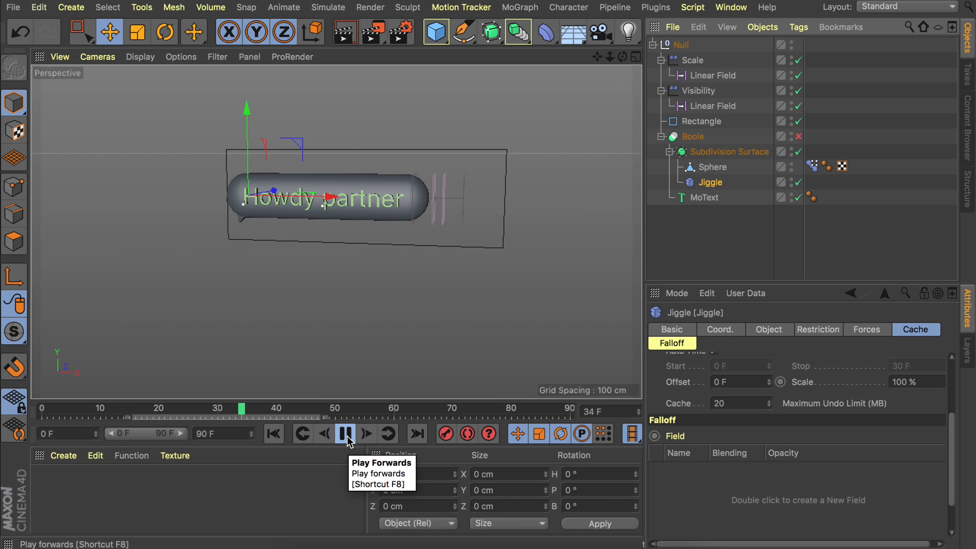
{"action": "left_click", "coordinate": [345, 433]}
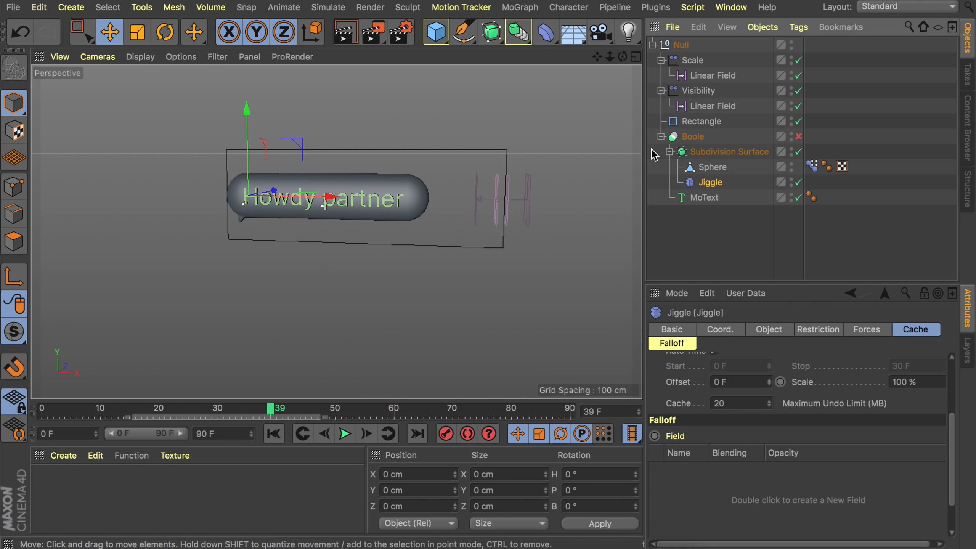
- Add a Connect object inside the Subdivision Surface and nest the Sphere and Jiggle deformer in it
{"action": "left_click", "coordinate": [517, 36]}
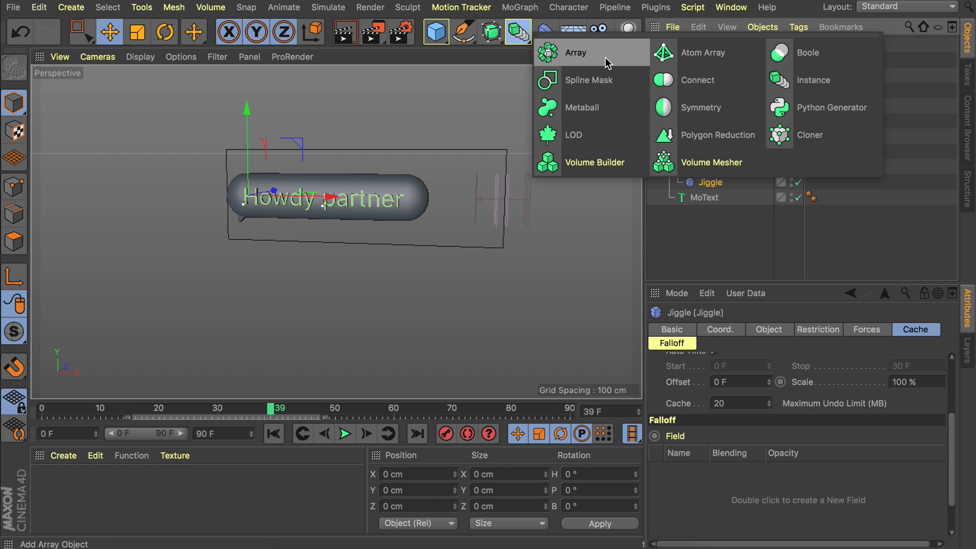
{"action": "left_click", "coordinate": [668, 79]}
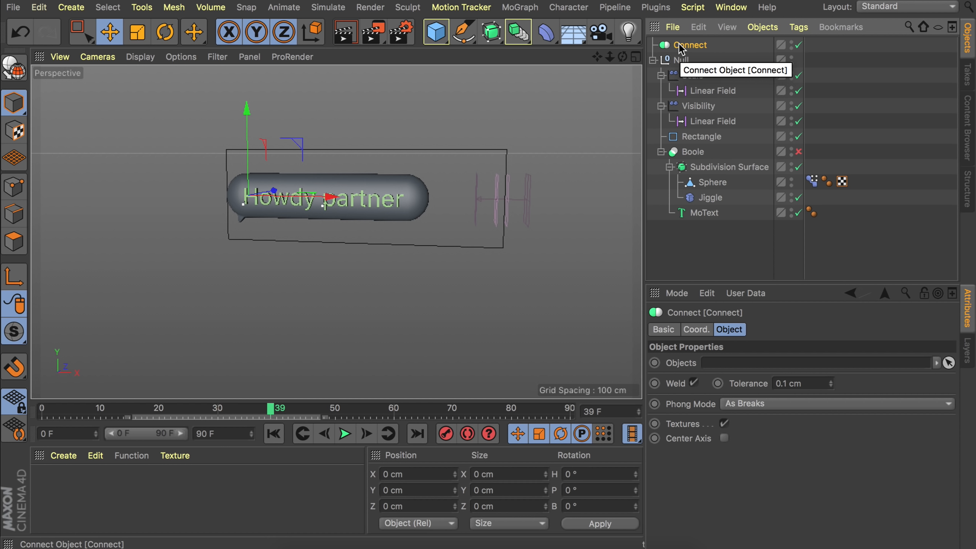
{"action": "left_click_drag", "start_coordinate": [683, 46], "coordinate": [705, 181]}
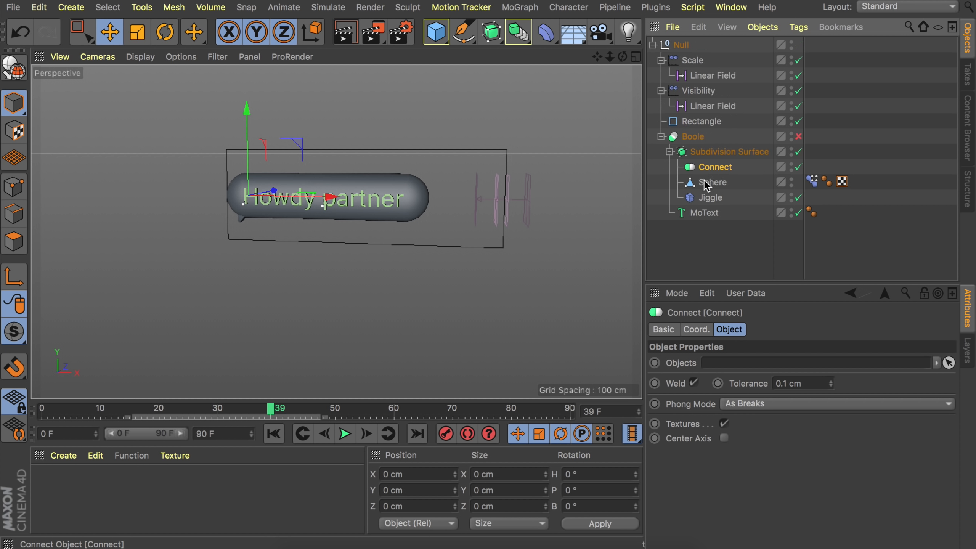
{"action": "left_click", "coordinate": [712, 182]}
{"action": "left_click", "coordinate": [709, 198], "text": "ctrl"}
{"action": "left_click_drag", "start_coordinate": [710, 197], "coordinate": [716, 172]}
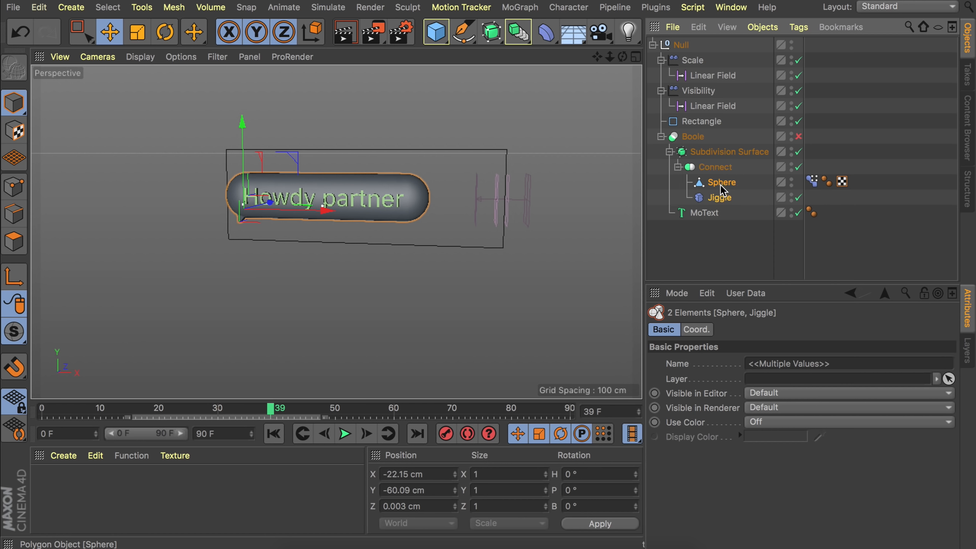
- Play the animation from the start to check the bubble's jiggle, and examine the Jiggle deformer's object properties
{"action": "left_click", "coordinate": [274, 433]}
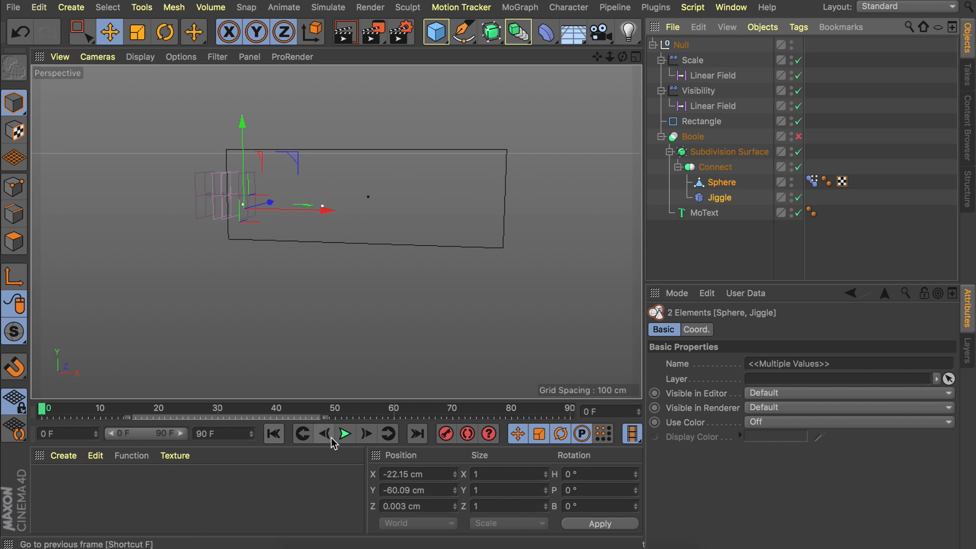
{"action": "left_click", "coordinate": [344, 434]}
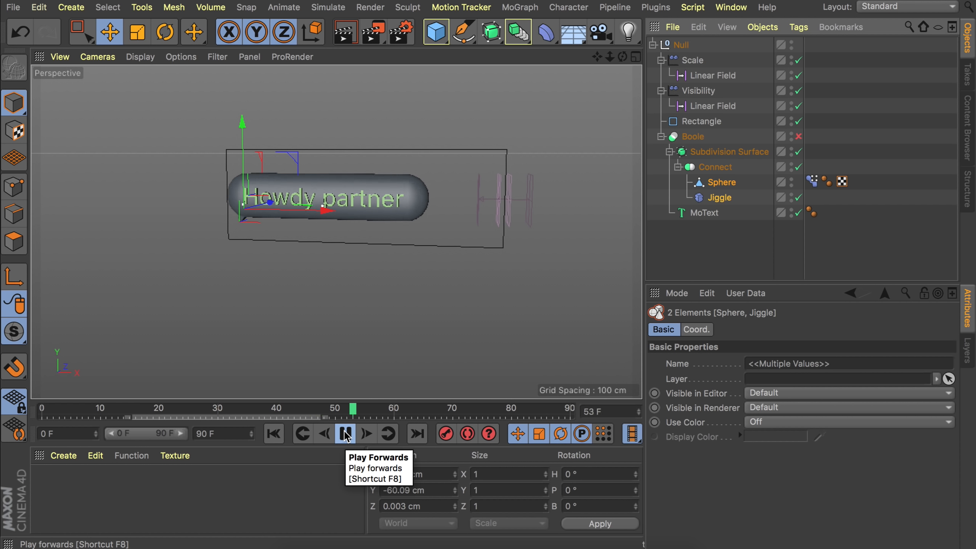
{"action": "left_click", "coordinate": [345, 433]}
{"action": "left_click", "coordinate": [714, 198]}
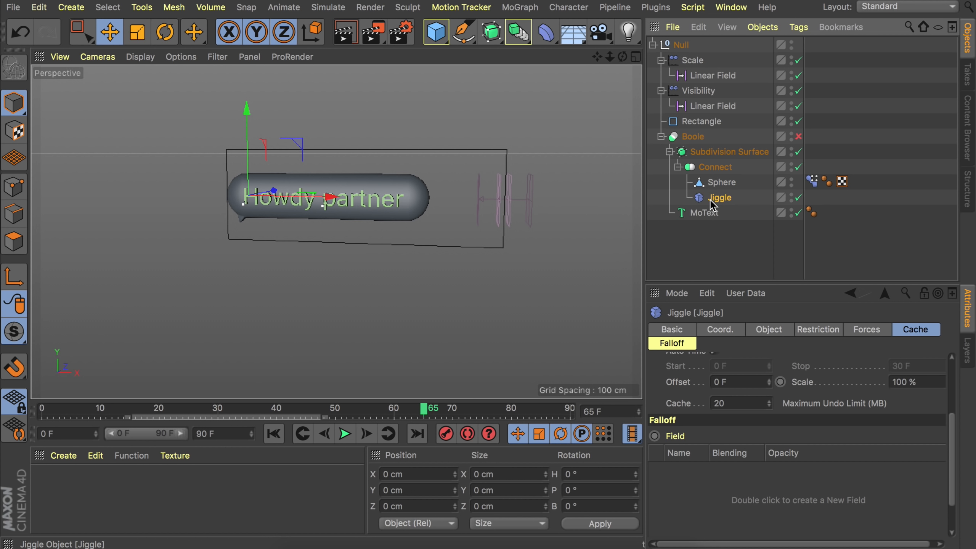
{"action": "left_click", "coordinate": [772, 331]}
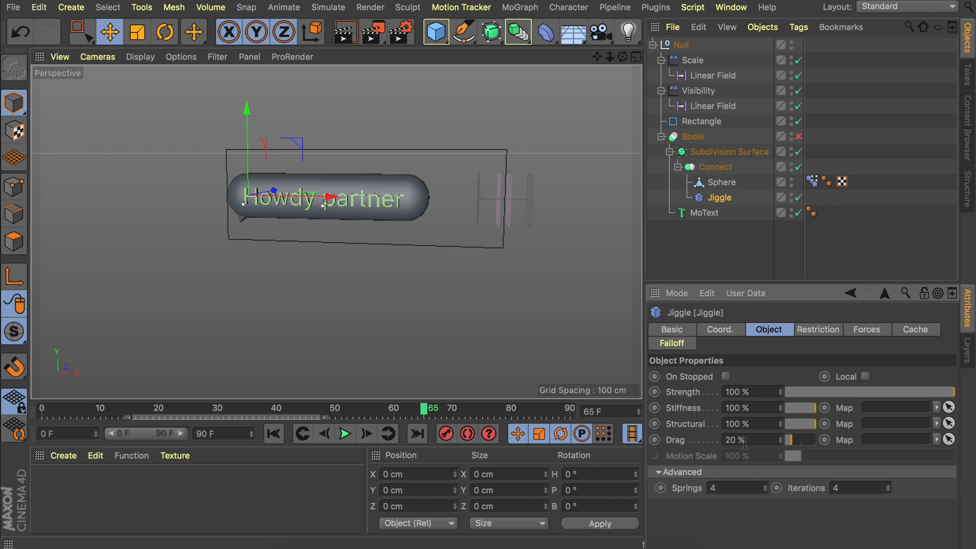
{"action": "left_click", "coordinate": [273, 433]}
{"action": "left_click", "coordinate": [344, 434]}
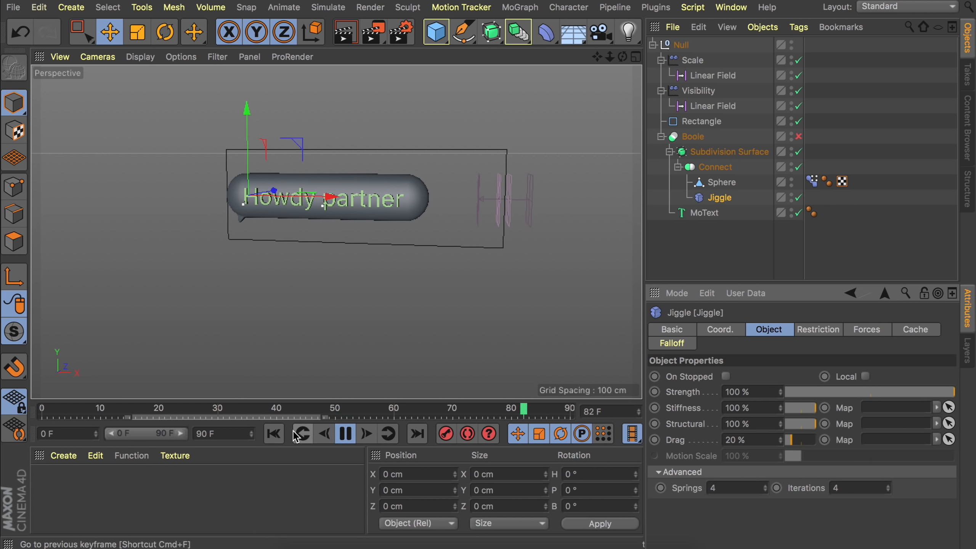
{"action": "left_click", "coordinate": [345, 433]}
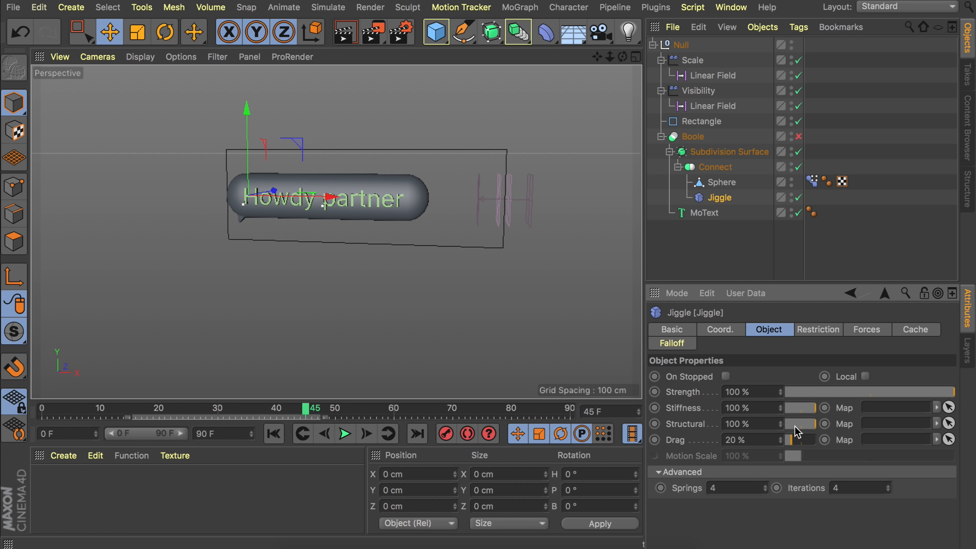
- Set the Jiggle deformer's Structural value to 0% and play the animation from the start to check it
{"action": "left_click_drag", "start_coordinate": [808, 424], "coordinate": [762, 426]}
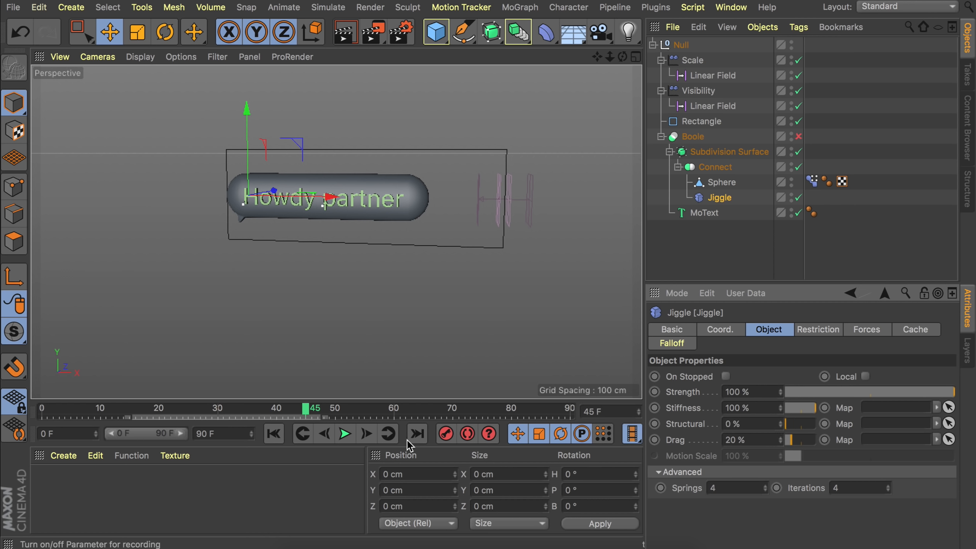
{"action": "left_click", "coordinate": [273, 433]}
{"action": "left_click", "coordinate": [345, 433]}
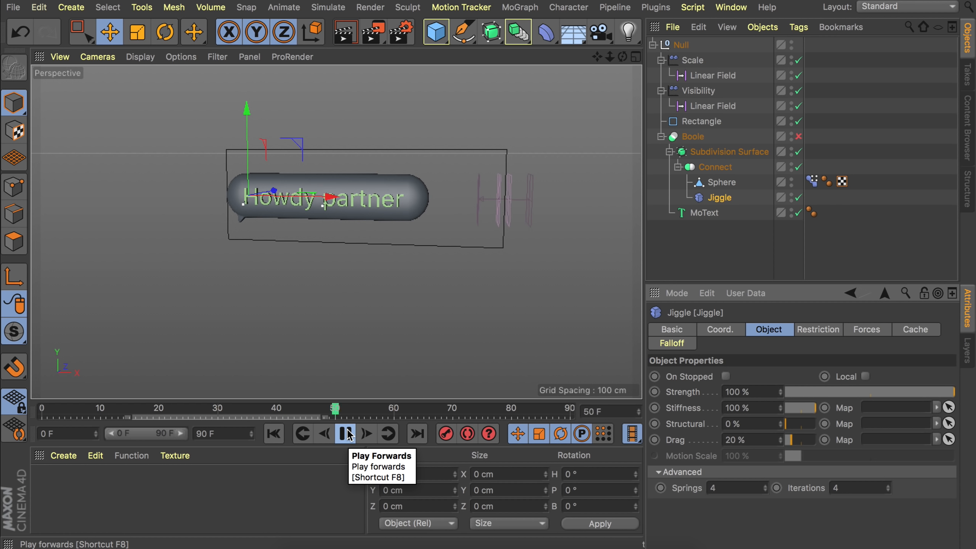
{"action": "left_click", "coordinate": [345, 433]}
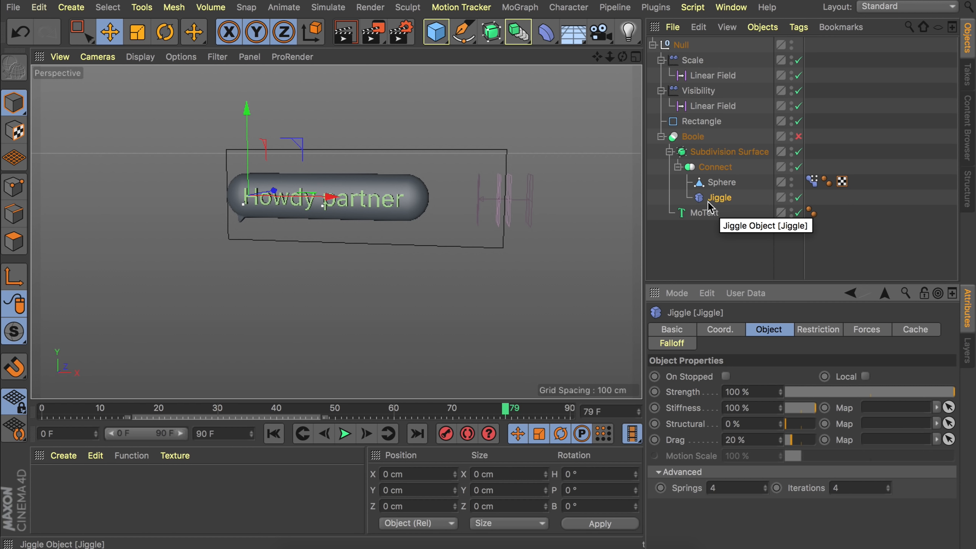
- Move the Boole object to about X -399, Y -82, Z 19 cm while the animation plays, and stop playback
{"action": "left_click", "coordinate": [344, 434]}
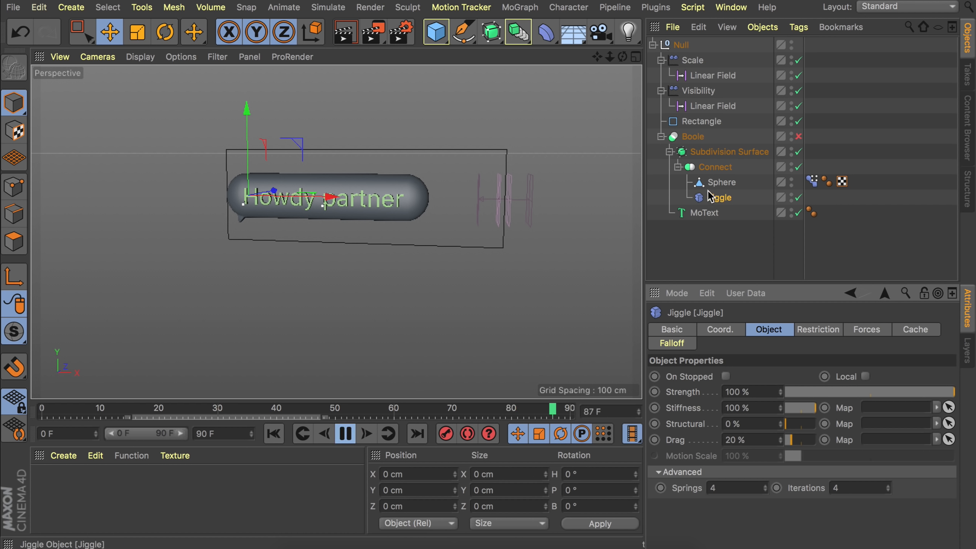
{"action": "left_click", "coordinate": [689, 137]}
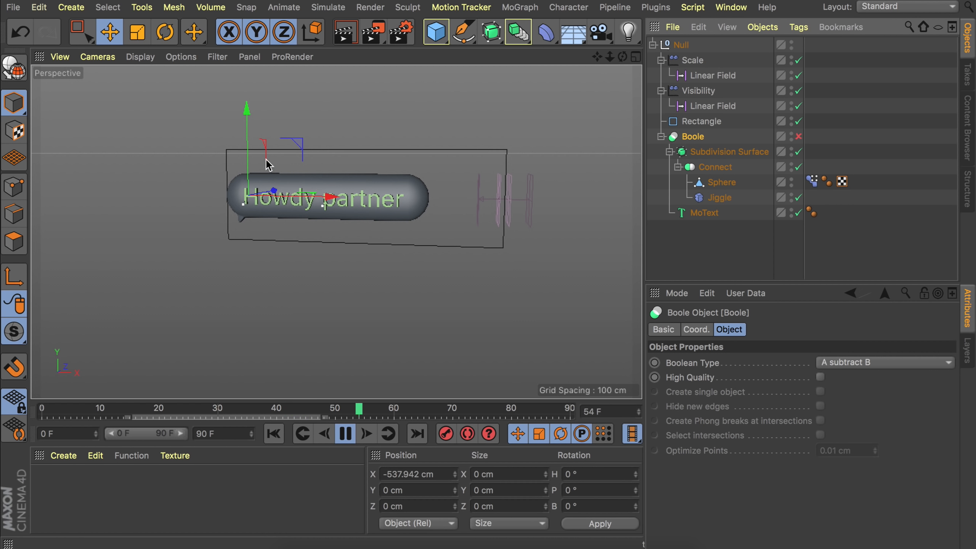
{"action": "left_click_drag", "start_coordinate": [271, 165], "coordinate": [332, 159]}
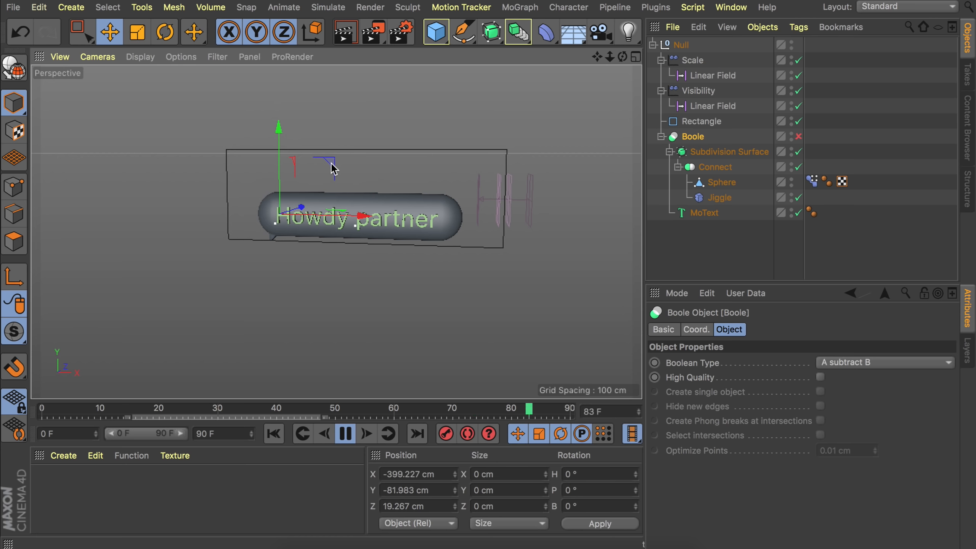
{"action": "left_click", "coordinate": [345, 433]}
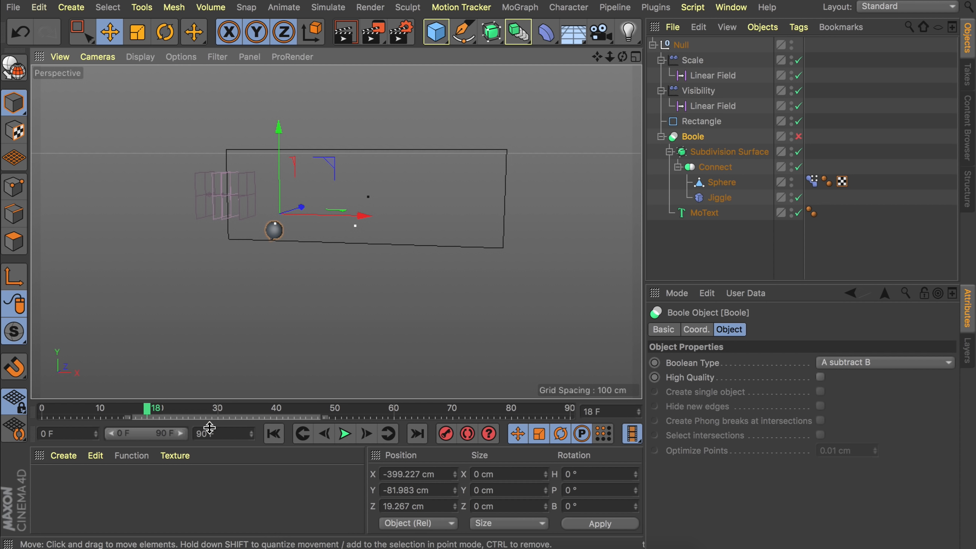
- Undo the Boole object's last move and scrub the timeline to frame 40
{"action": "left_click", "coordinate": [20, 31]}
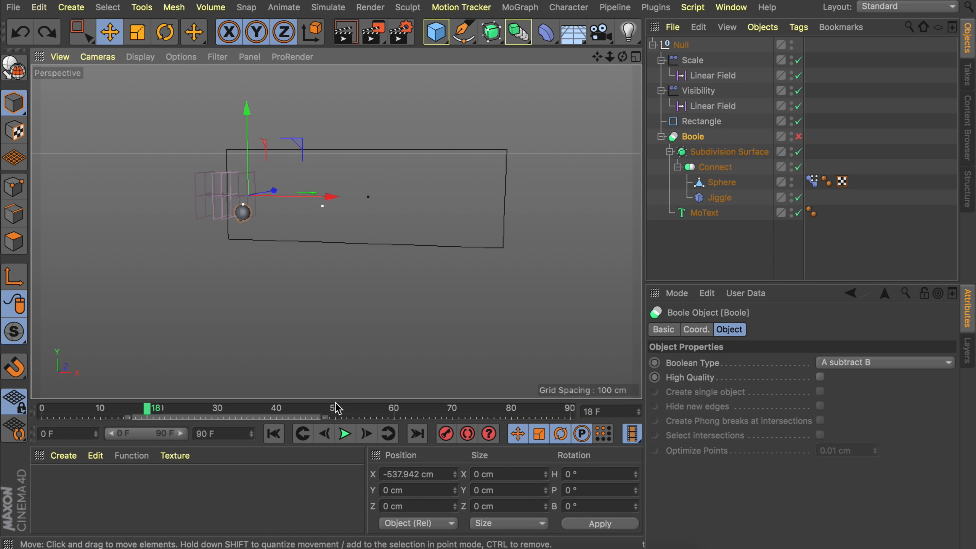
{"action": "left_click_drag", "start_coordinate": [149, 408], "coordinate": [221, 410]}
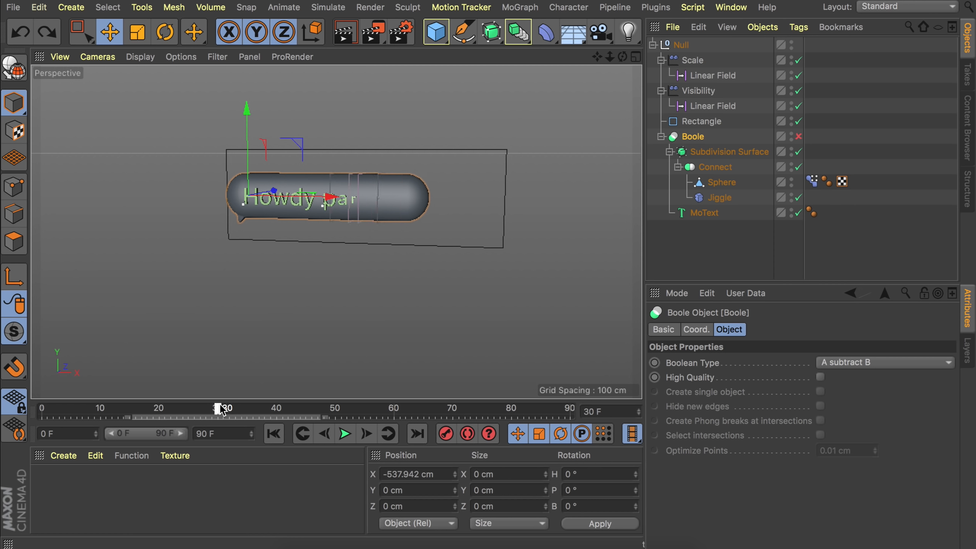
{"action": "left_click_drag", "start_coordinate": [219, 409], "coordinate": [277, 408]}
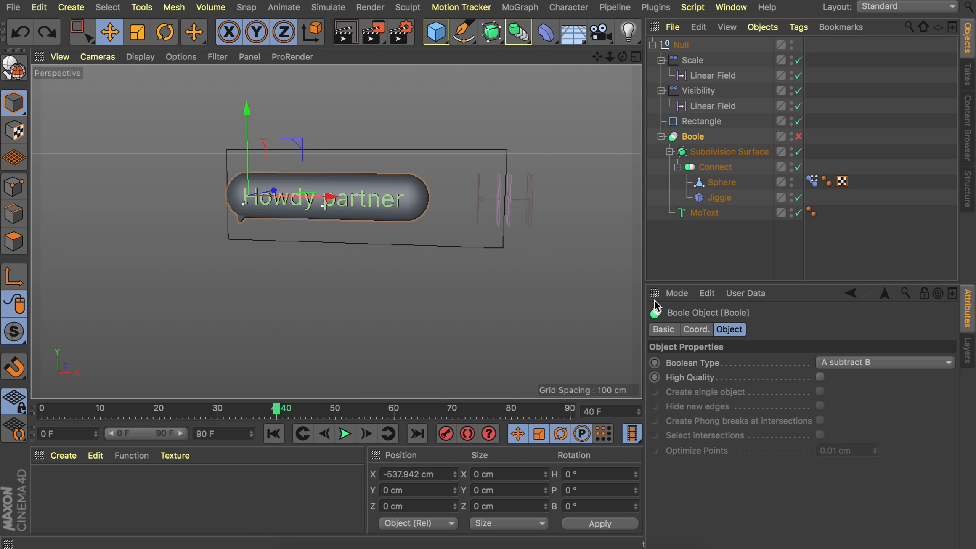
- Keyframe the Jiggle deformer's Enabled setting at frames 40 and 41, switching it off at frame 41
{"action": "left_click", "coordinate": [720, 198]}
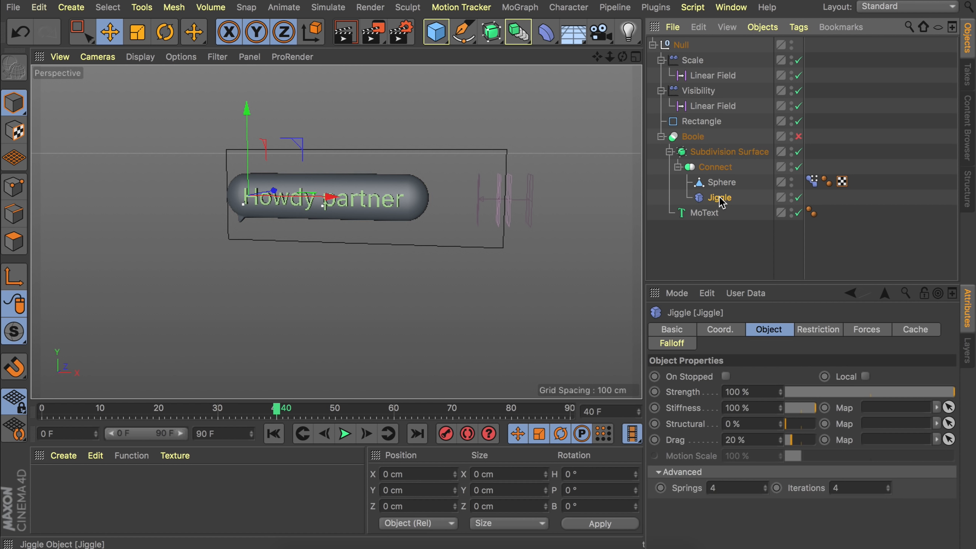
{"action": "left_click", "coordinate": [680, 330]}
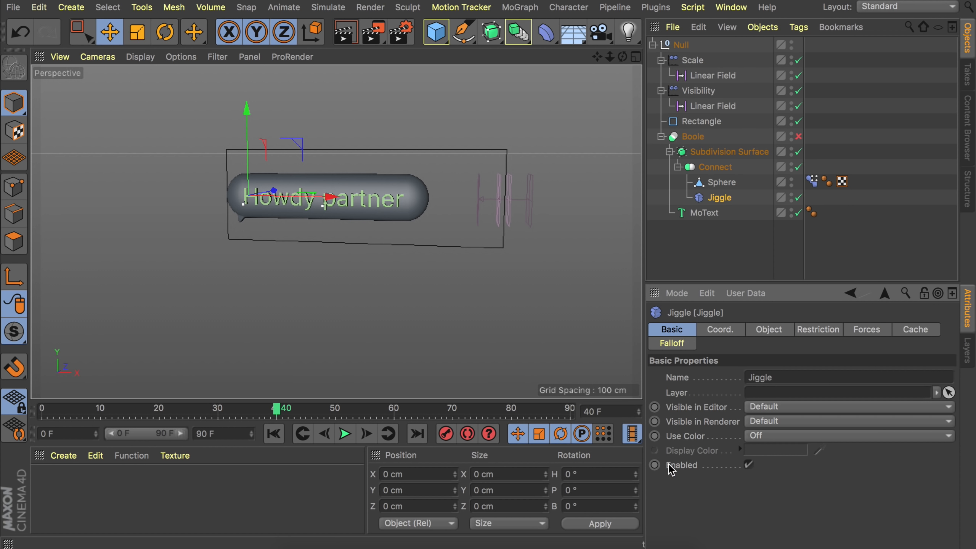
{"action": "left_click", "coordinate": [366, 433]}
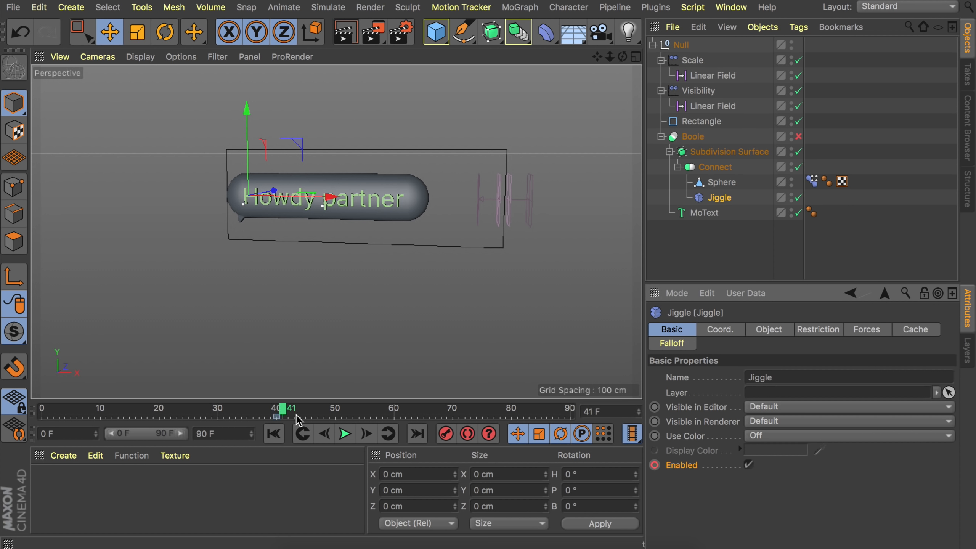
{"action": "left_click", "coordinate": [748, 465]}
- Play the animation from the start while trying to move the Jiggle deformer, and undo that move
{"action": "left_click", "coordinate": [274, 433]}
{"action": "left_click", "coordinate": [345, 433]}
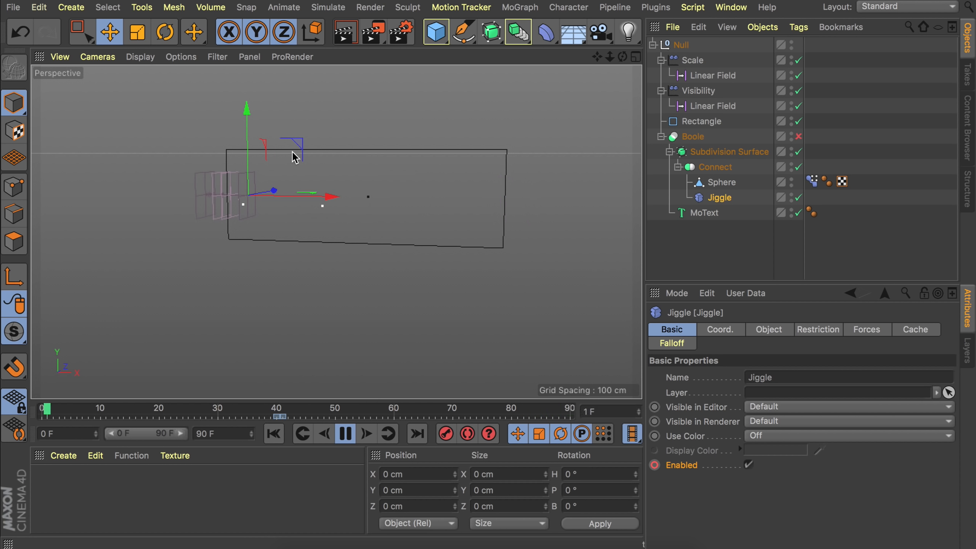
{"action": "left_click_drag", "start_coordinate": [301, 143], "coordinate": [326, 111]}
{"action": "left_click", "coordinate": [20, 31]}
{"action": "left_click", "coordinate": [345, 433]}
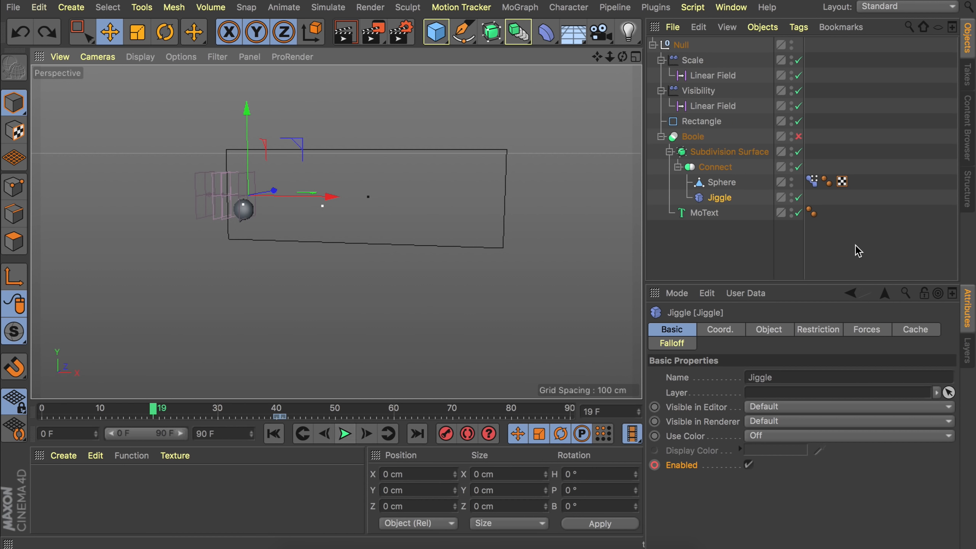
- Rename the parent Null as "Bubble Left" and collapse its hierarchy
{"action": "left_click", "coordinate": [680, 45]}
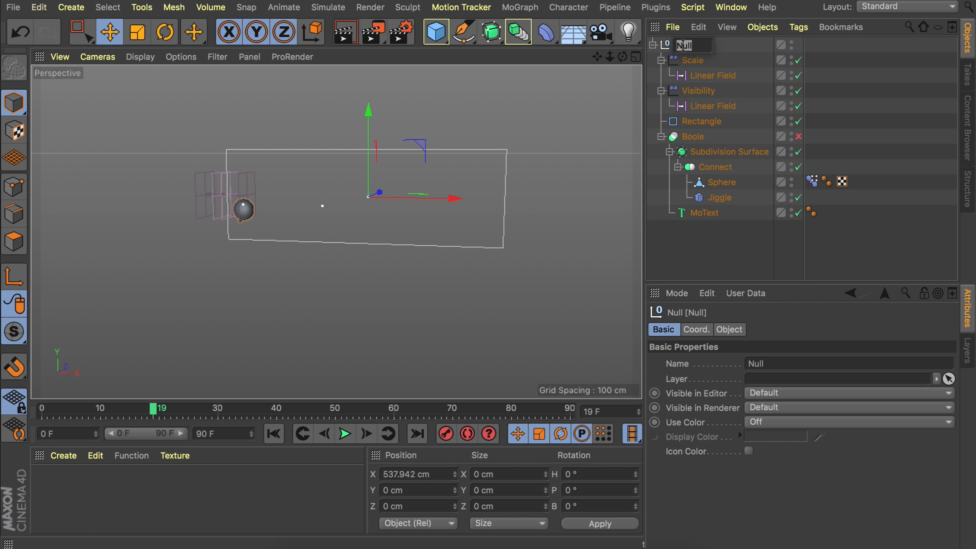
{"action": "type", "text": "Bubble Left"}
{"action": "key", "text": "Return"}
{"action": "left_click", "coordinate": [652, 45]}
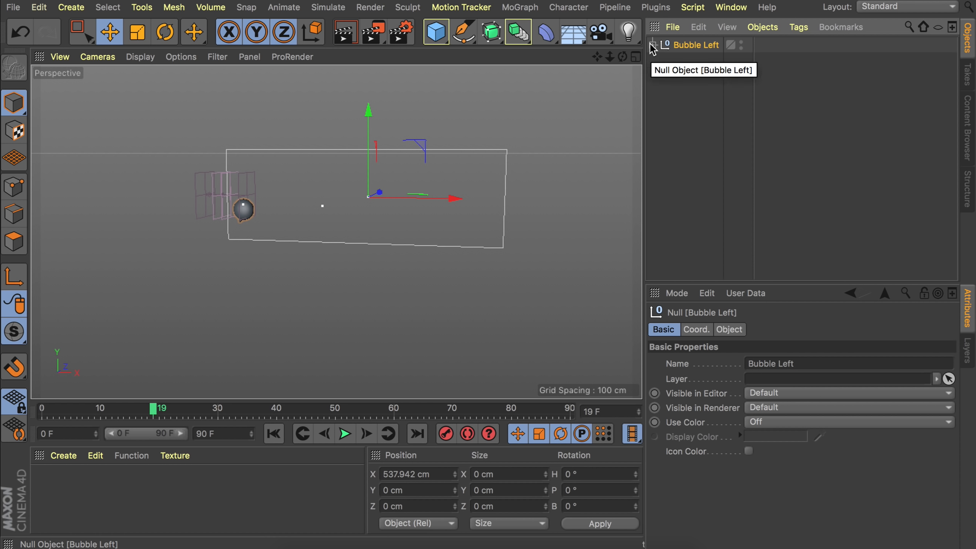
- Duplicate the Bubble Left group and rename the copy as "Bubble Right"
{"action": "key", "text": "ctrl+c"}
{"action": "key", "text": "ctrl+v"}
{"action": "double_click", "coordinate": [695, 46]}
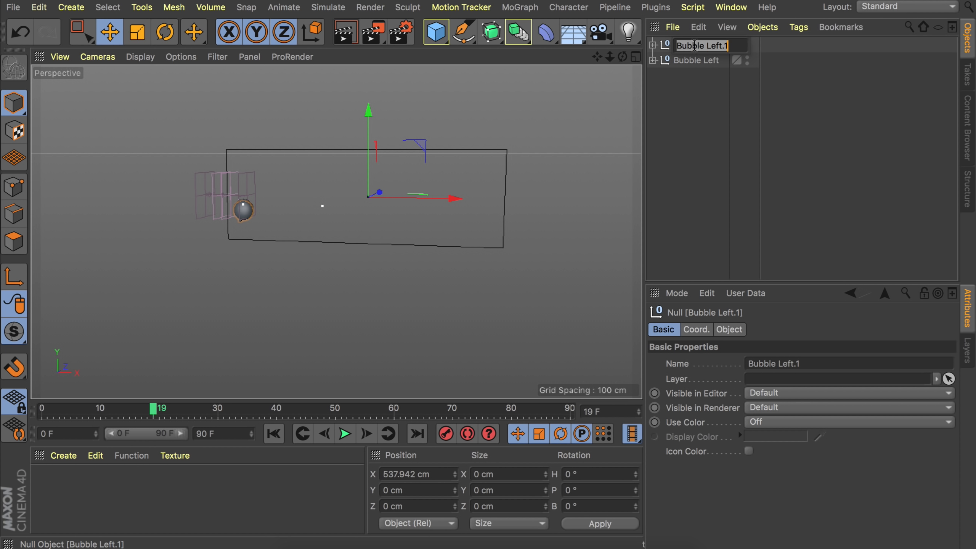
{"action": "left_click", "coordinate": [733, 45]}
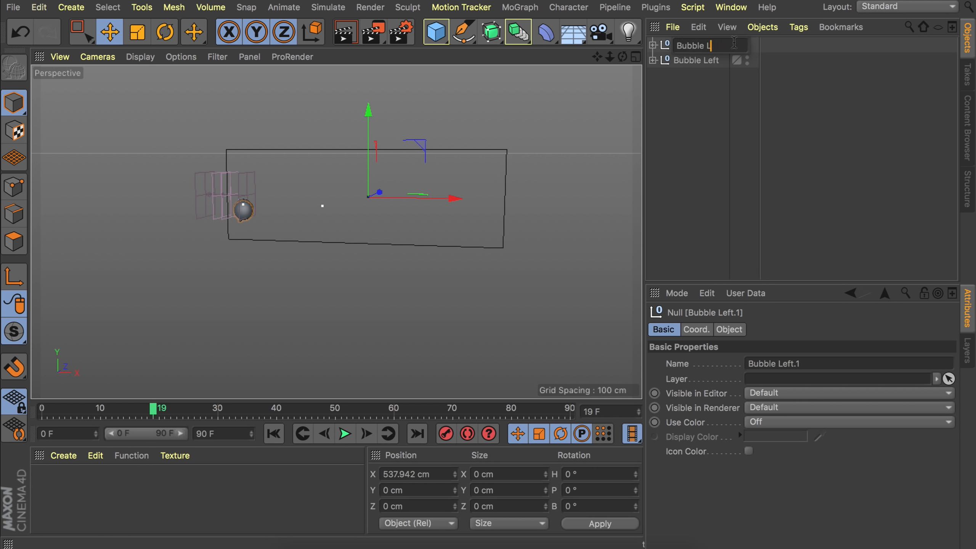
{"action": "type", "text": "Right"}
{"action": "key", "text": "Return"}
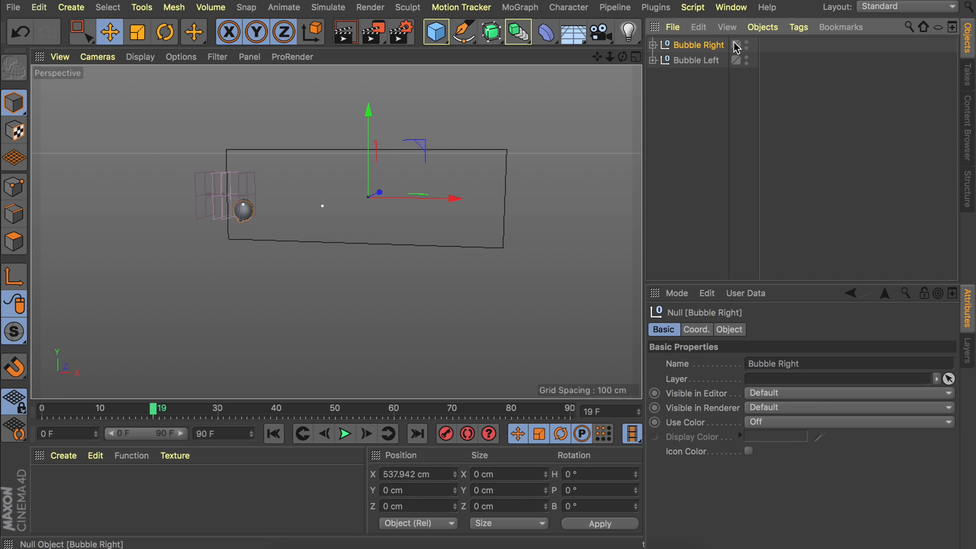
- Expand Bubble Right, hide Bubble Left, and disable Bubble Right's Jiggle deformer at frame 47
{"action": "left_click", "coordinate": [652, 45]}
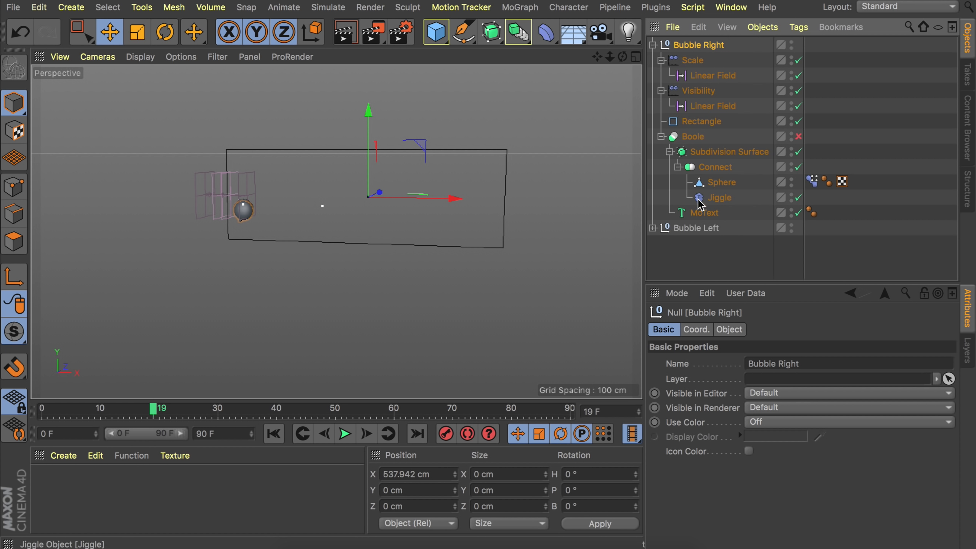
{"action": "left_click", "coordinate": [792, 228]}
{"action": "left_click_drag", "start_coordinate": [161, 410], "coordinate": [320, 411]}
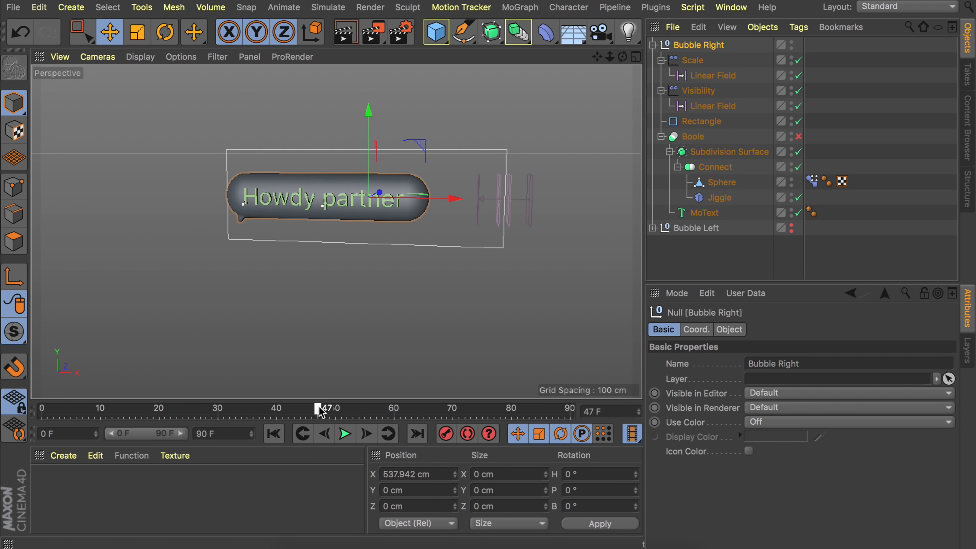
{"action": "left_click", "coordinate": [798, 197]}
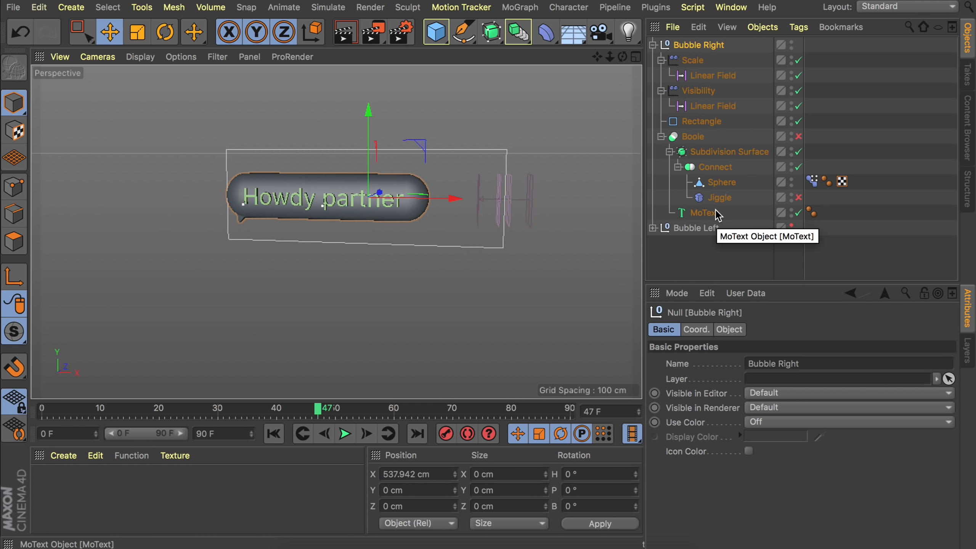
- Rotate Bubble Right's Sphere to a heading of 180° and move it along X to about 1046 cm
{"action": "left_click", "coordinate": [718, 183]}
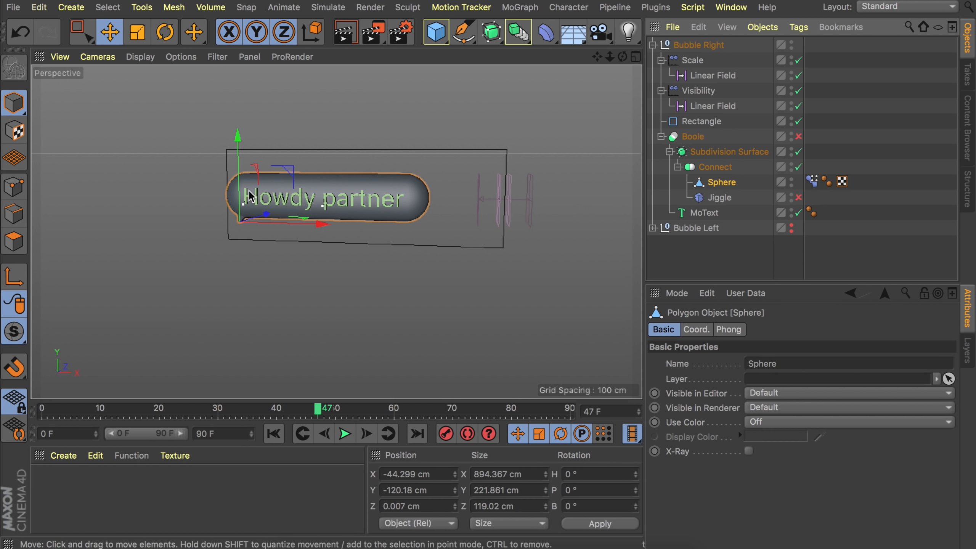
{"action": "key", "text": "r"}
{"action": "left_click_drag", "start_coordinate": [238, 226], "coordinate": [572, 150]}
{"action": "key", "text": "e"}
{"action": "left_click_drag", "start_coordinate": [175, 216], "coordinate": [429, 219]}
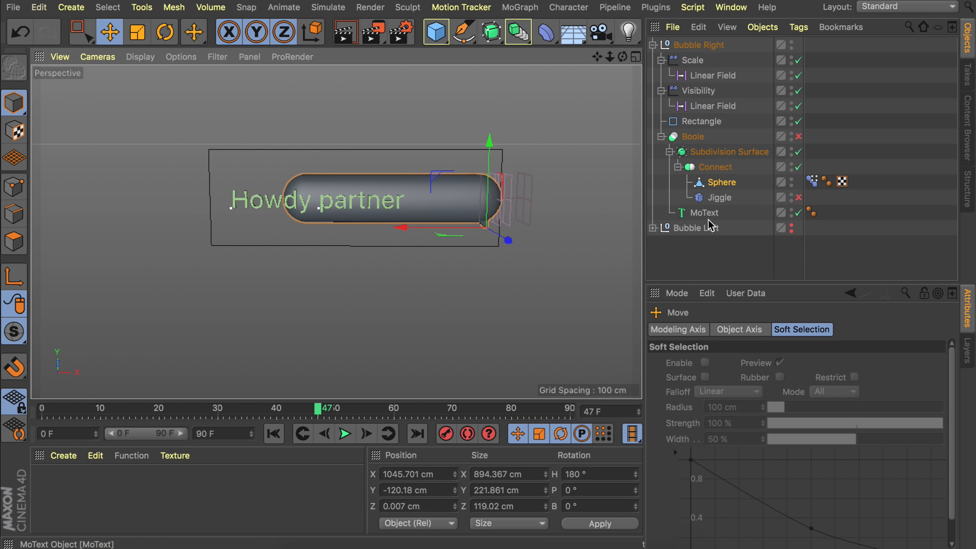
- Change Bubble Right's MoText wording to "Whats up"
{"action": "left_click", "coordinate": [704, 213]}
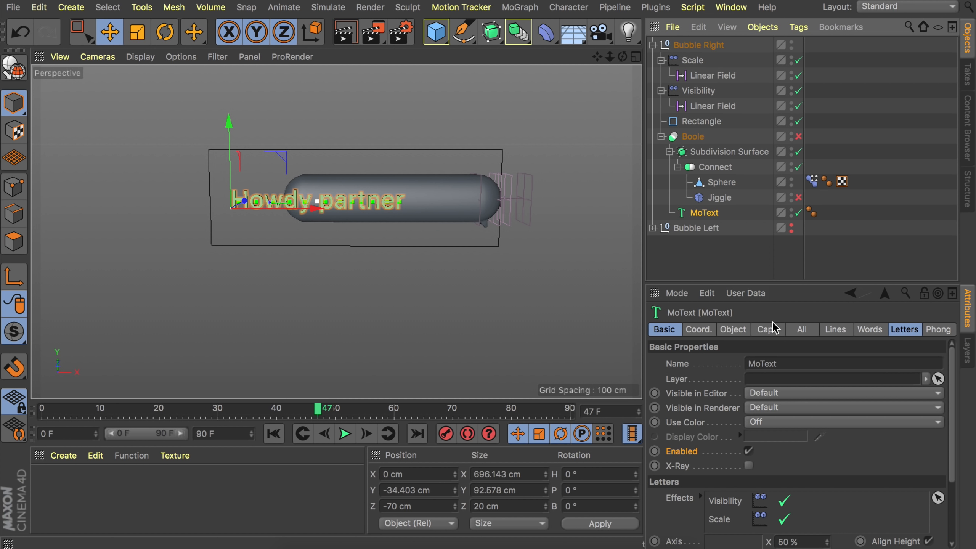
{"action": "left_click", "coordinate": [746, 331]}
{"action": "key", "text": "super+a"}
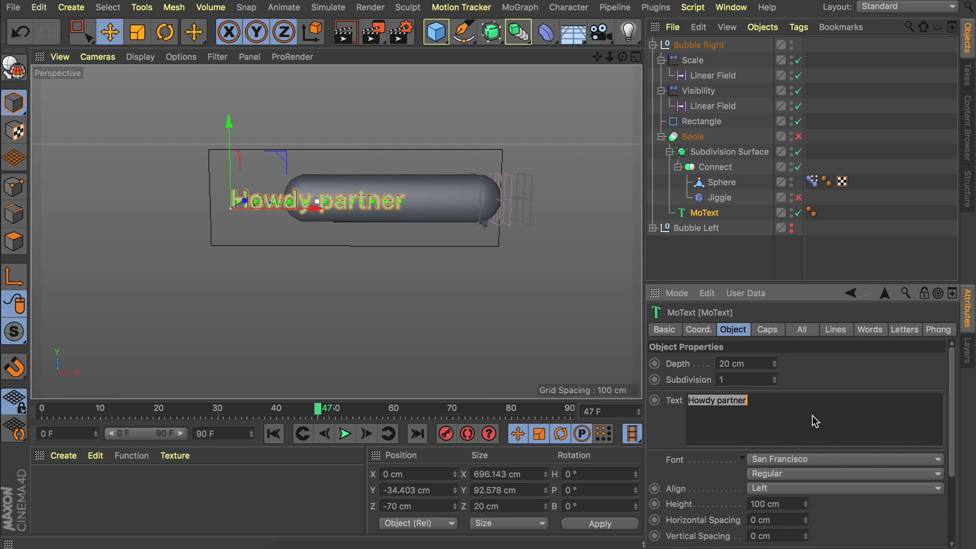
{"action": "type", "text": "Whats up"}
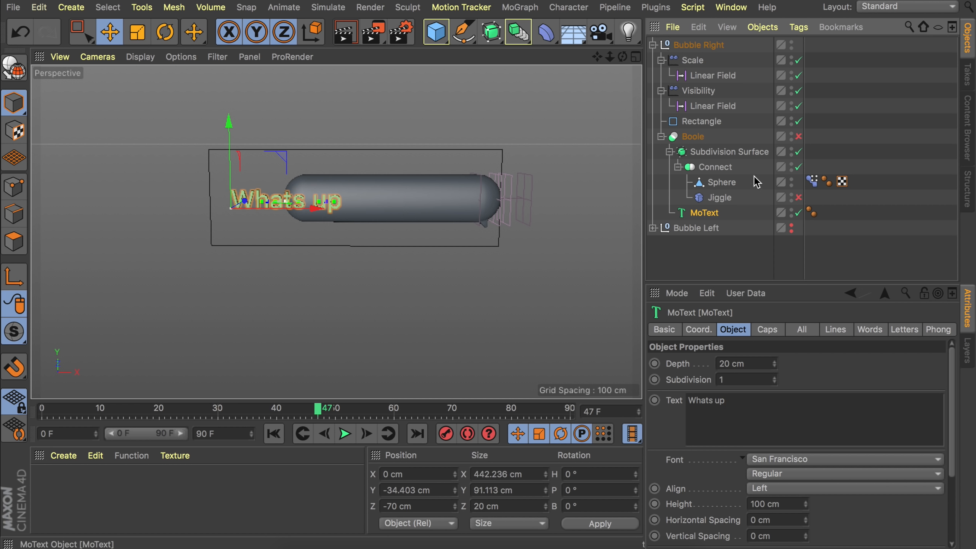
- Disable the Subdivision Surface and, in the Front view, move the MoText along X to 560 cm inside the bubble
{"action": "left_click", "coordinate": [798, 153]}
{"action": "middle_click", "coordinate": [488, 195]}
{"action": "middle_click", "coordinate": [487, 286]}
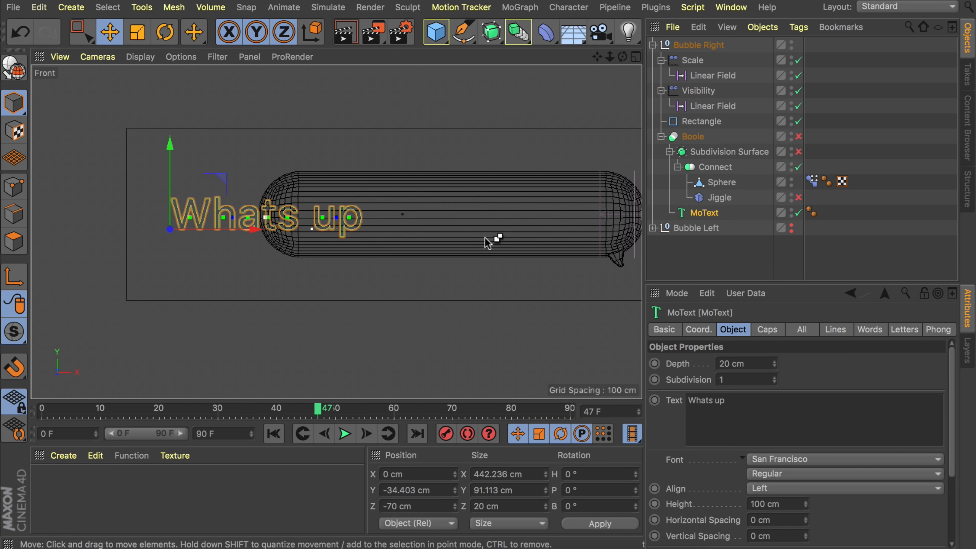
{"action": "middle_click_drag", "start_coordinate": [486, 254], "coordinate": [407, 244], "text": "alt"}
{"action": "left_click_drag", "start_coordinate": [175, 220], "coordinate": [418, 220]}
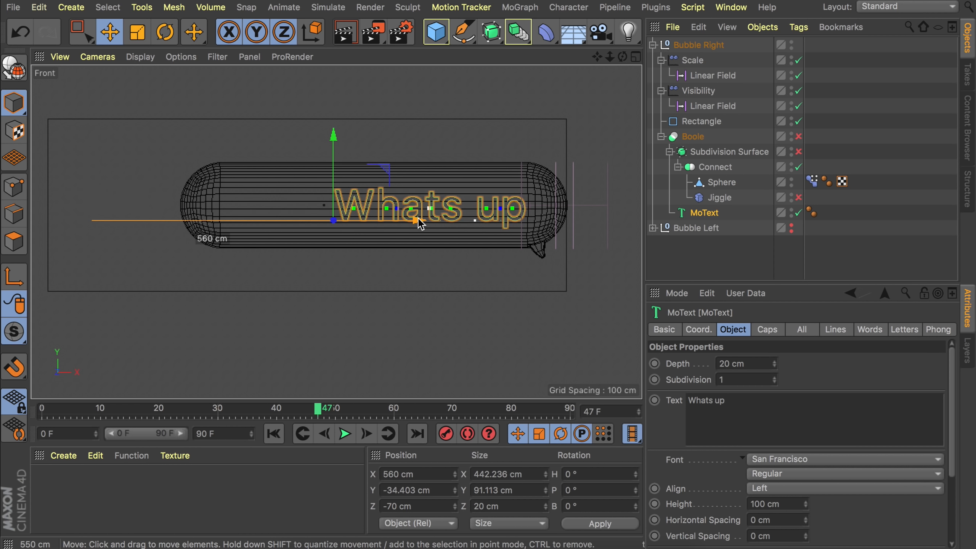
- Set the Width of the Sphere's Pose Morph tag to 57% at frame 30
{"action": "left_click", "coordinate": [810, 181]}
{"action": "left_click", "coordinate": [217, 410]}
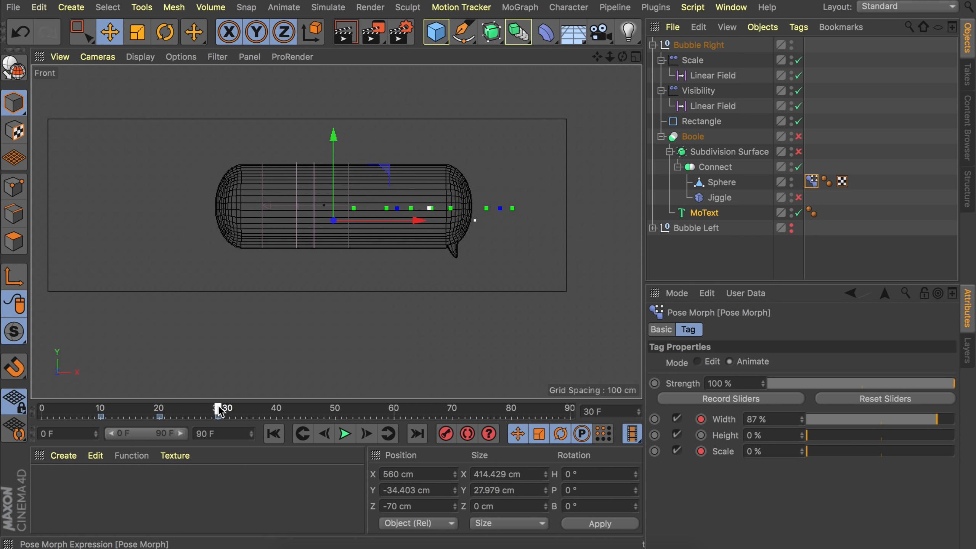
{"action": "left_click_drag", "start_coordinate": [218, 406], "coordinate": [218, 406]}
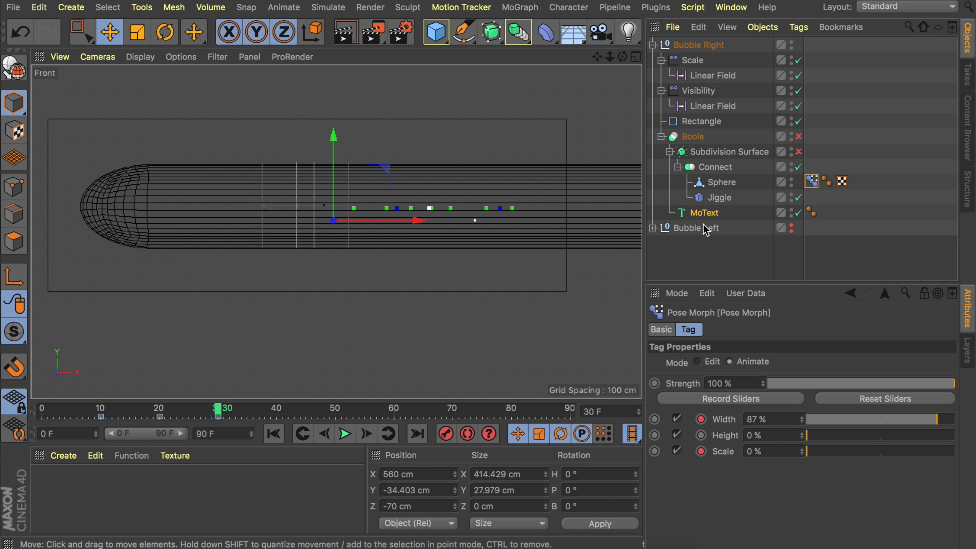
{"action": "left_click", "coordinate": [798, 197]}
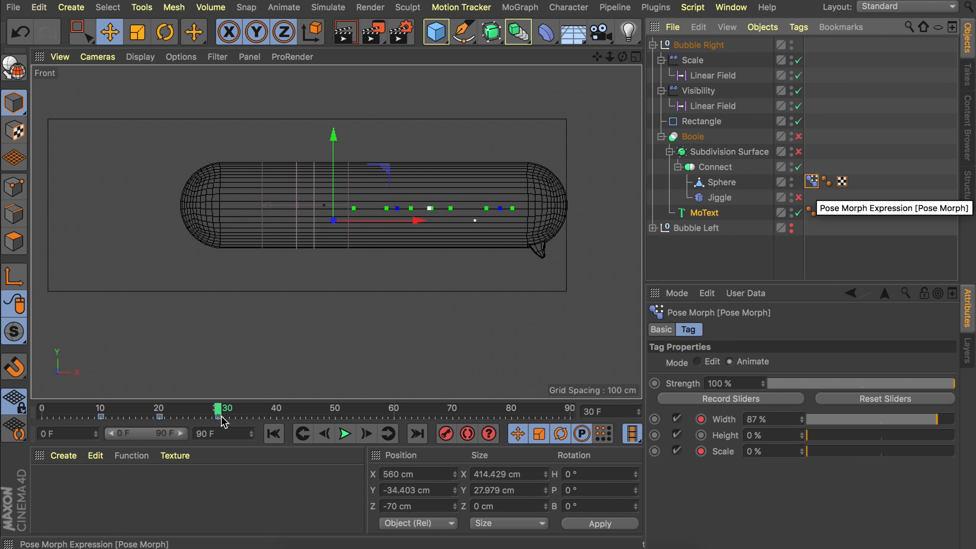
{"action": "left_click_drag", "start_coordinate": [934, 426], "coordinate": [891, 422]}
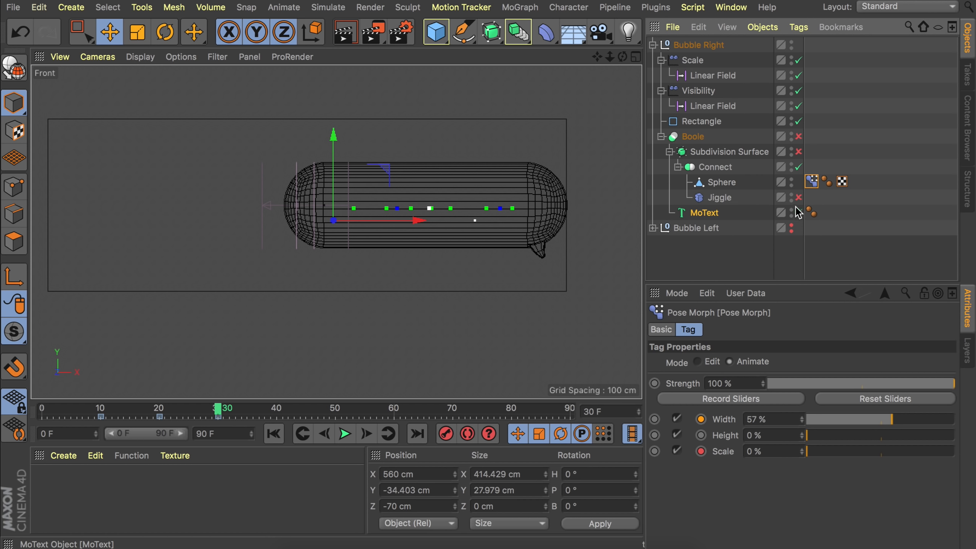
- Enable the Boole, switch off the Scale and Visibility effectors with their fields, and keyframe the Pose Morph Width at 56% on frame 30
{"action": "left_click", "coordinate": [798, 136]}
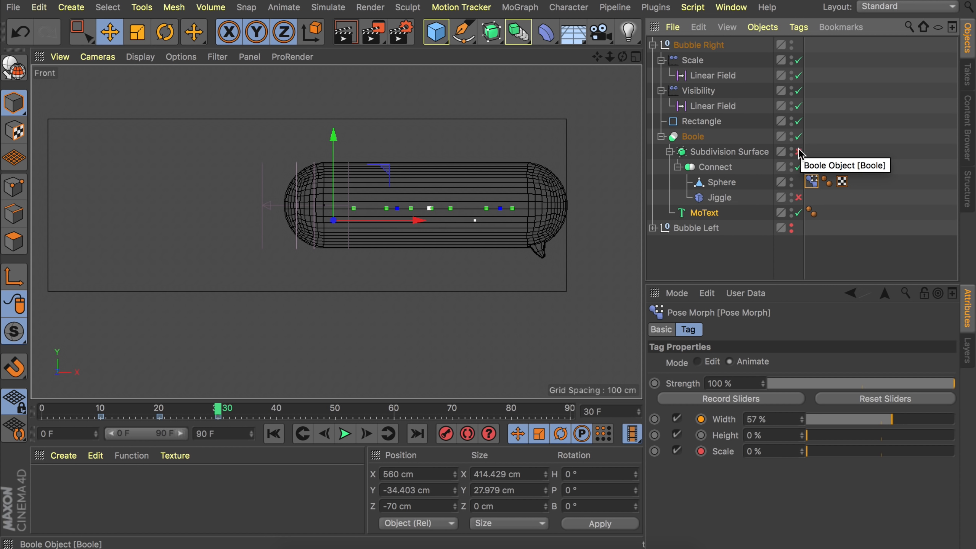
{"action": "left_click_drag", "start_coordinate": [799, 60], "coordinate": [799, 107]}
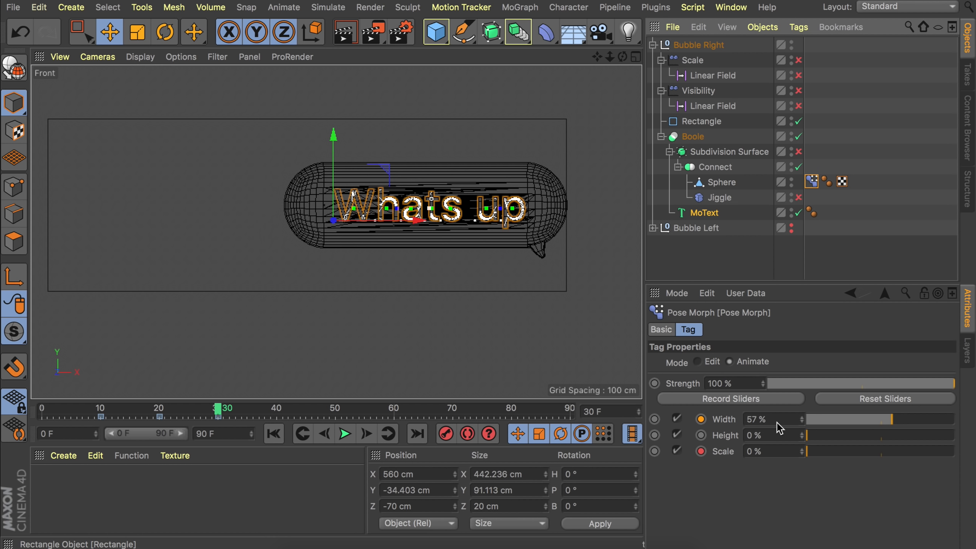
{"action": "left_click_drag", "start_coordinate": [802, 422], "coordinate": [805, 422]}
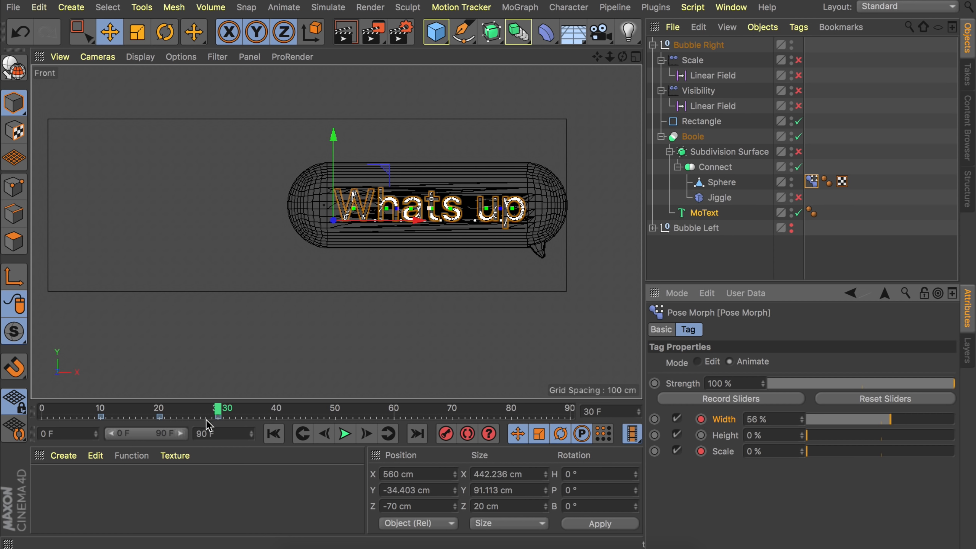
- Re-enable the effectors, their fields, the Subdivision Surface and the Jiggle deformer, and play the animation from the start in the Perspective view
{"action": "left_click_drag", "start_coordinate": [800, 59], "coordinate": [800, 173]}
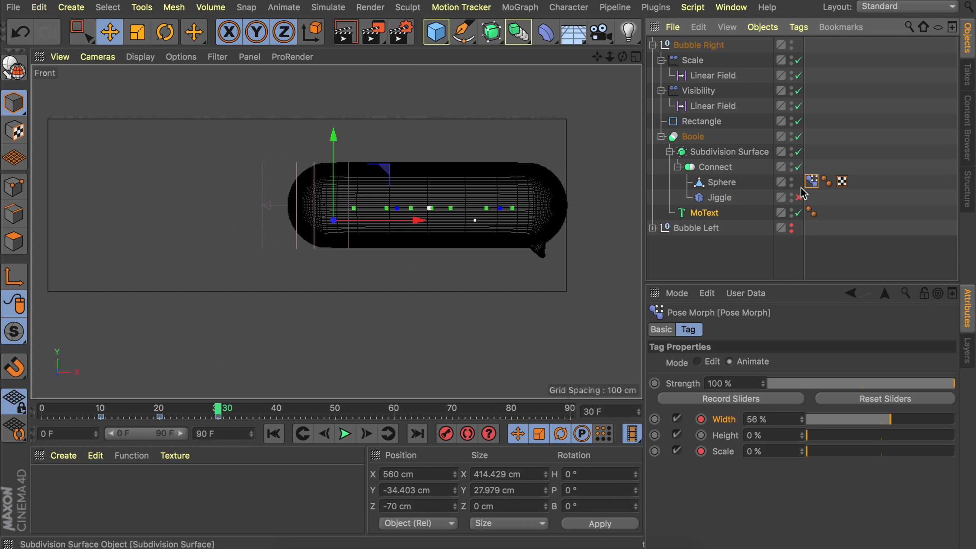
{"action": "left_click", "coordinate": [800, 196]}
{"action": "middle_click", "coordinate": [455, 168]}
{"action": "middle_click", "coordinate": [246, 157]}
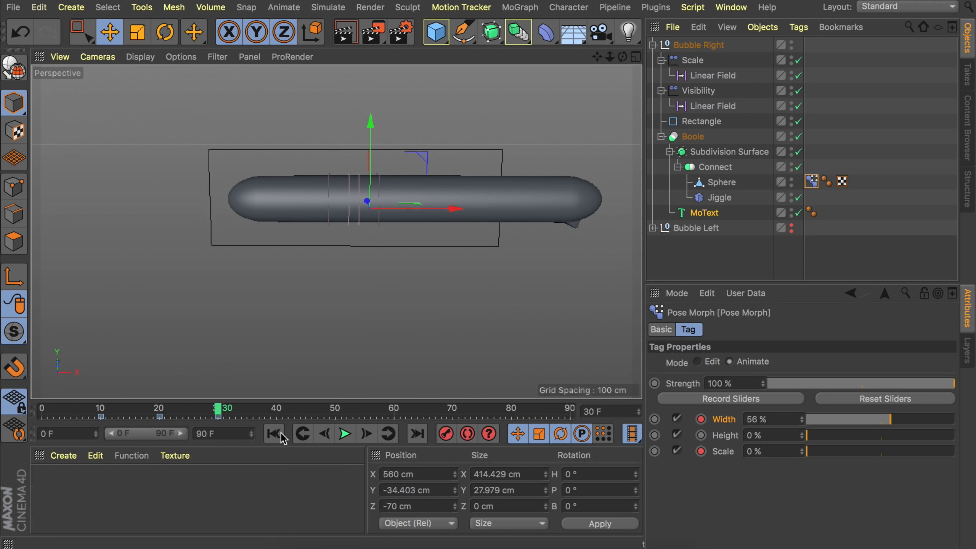
{"action": "left_click", "coordinate": [281, 436]}
{"action": "left_click", "coordinate": [351, 435]}
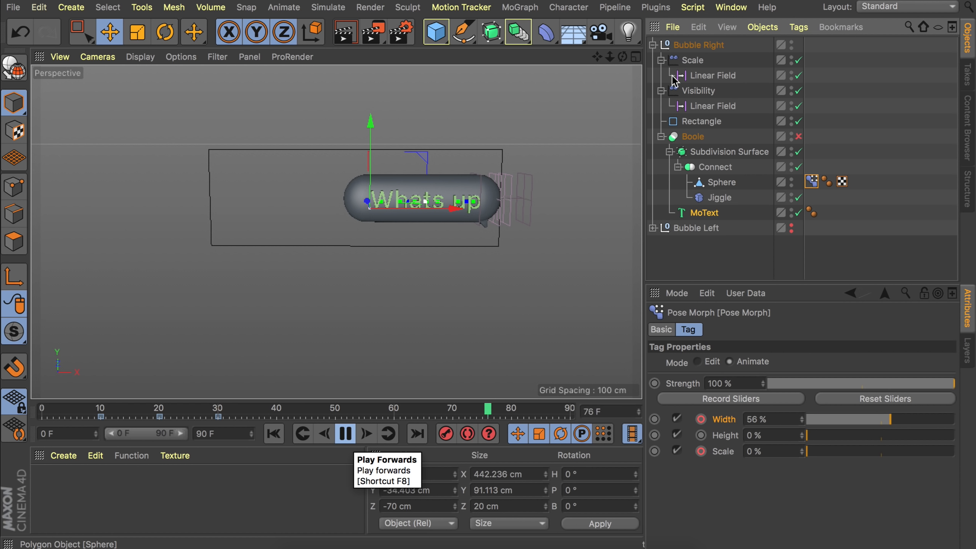
- Select the timeline keyframes of the Scale and Visibility effectors, stop the playback, and switch on the Boole and the Jiggle deformer
{"action": "left_click", "coordinate": [692, 60]}
{"action": "left_click", "coordinate": [696, 92], "text": "ctrl"}
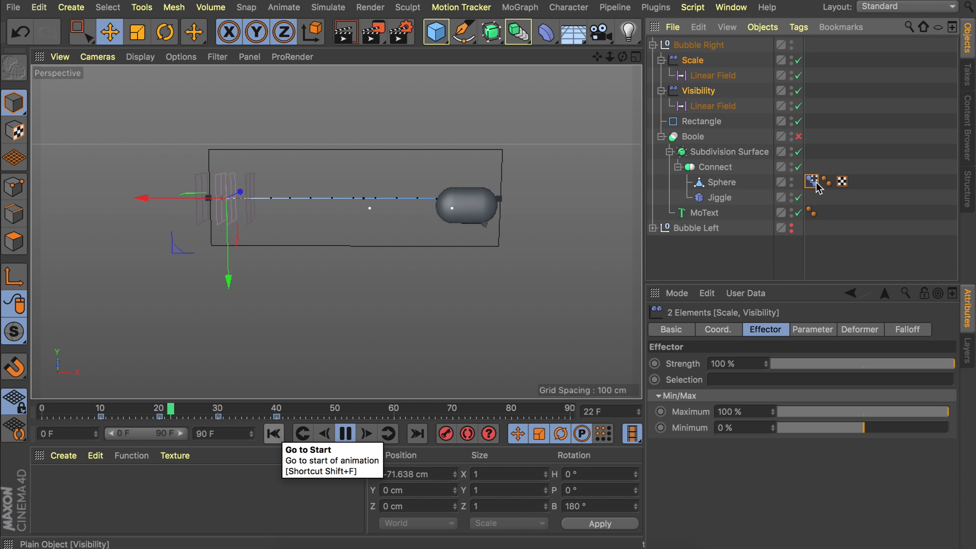
{"action": "left_click", "coordinate": [798, 197]}
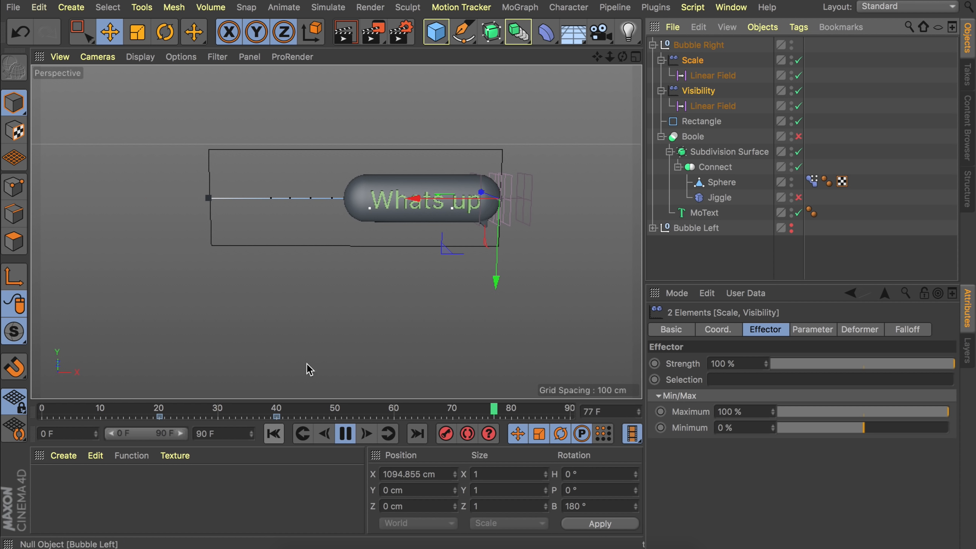
{"action": "left_click_drag", "start_coordinate": [268, 417], "coordinate": [233, 417]}
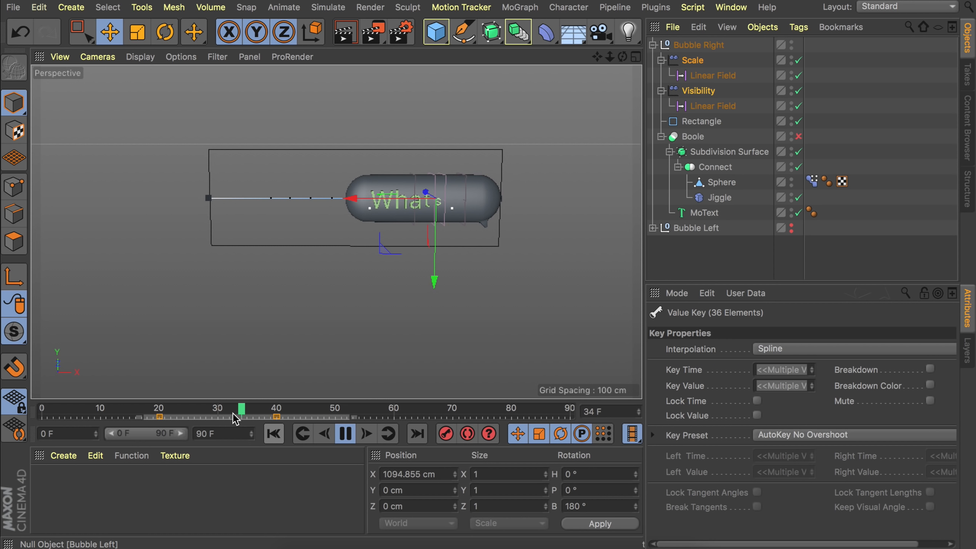
{"action": "left_click", "coordinate": [350, 434]}
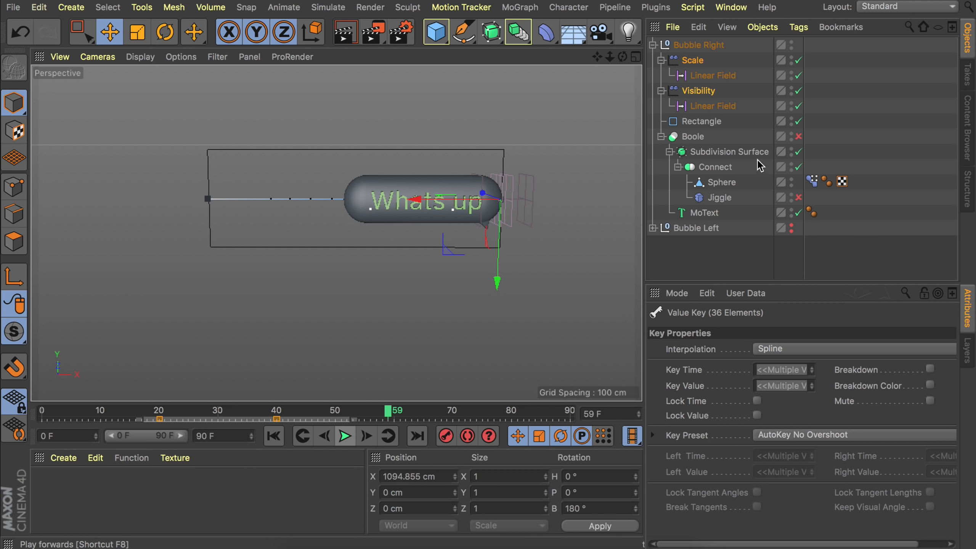
{"action": "left_click", "coordinate": [798, 136]}
{"action": "left_click", "coordinate": [798, 197]}
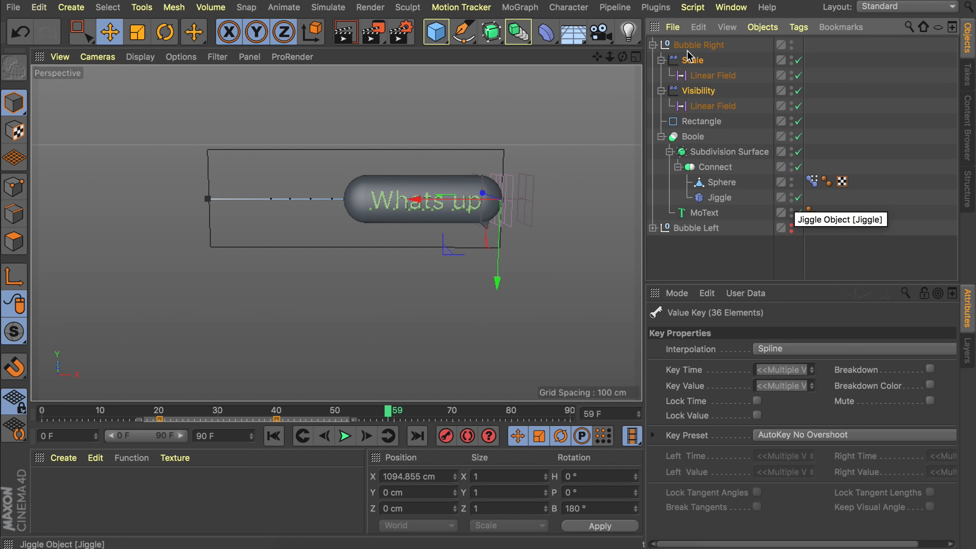
- Select Bubble Right with all its children and the Sphere's Pose Morph tag, and shift their keyframes to start at frame 50
{"action": "right_click", "coordinate": [701, 45]}
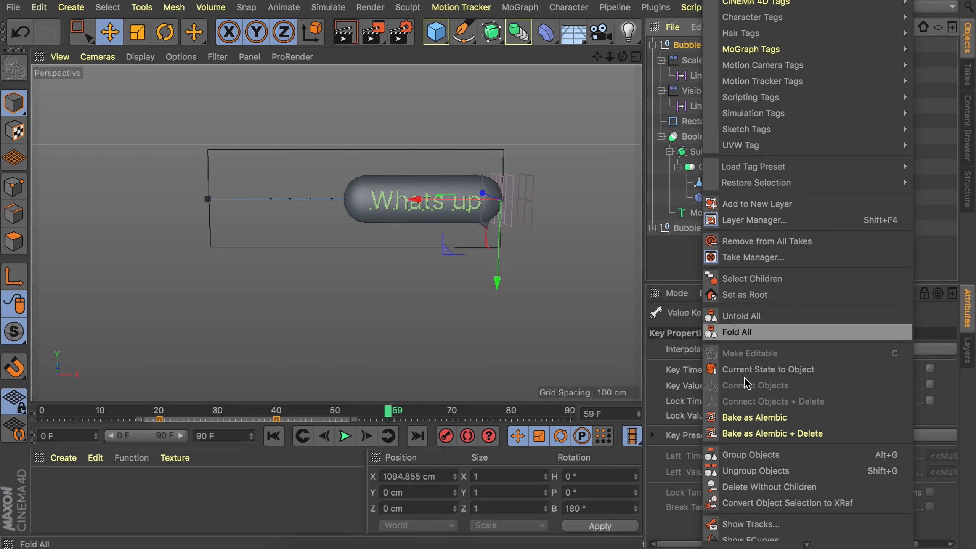
{"action": "left_click", "coordinate": [762, 275]}
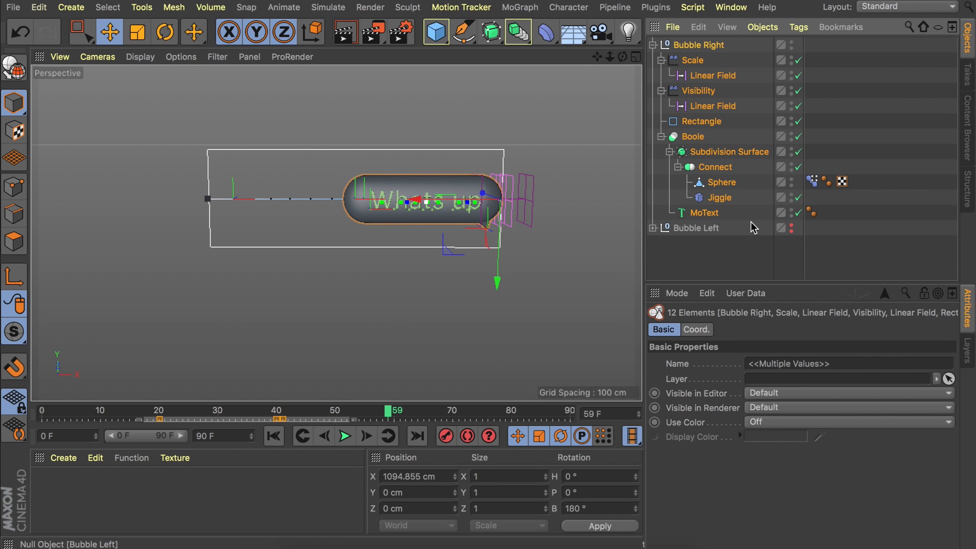
{"action": "left_click", "coordinate": [812, 182]}
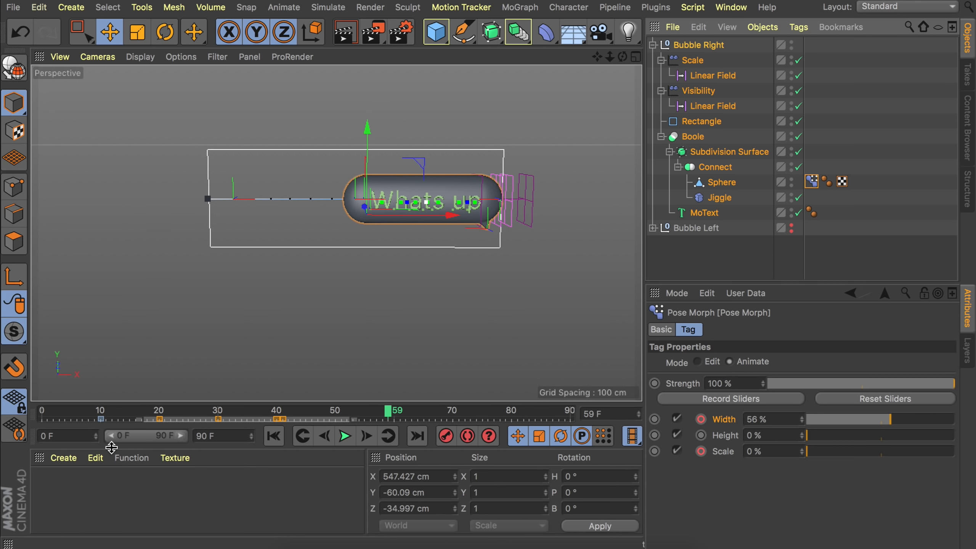
{"action": "left_click_drag", "start_coordinate": [163, 423], "coordinate": [423, 419]}
{"action": "left_click_drag", "start_coordinate": [511, 420], "coordinate": [487, 423]}
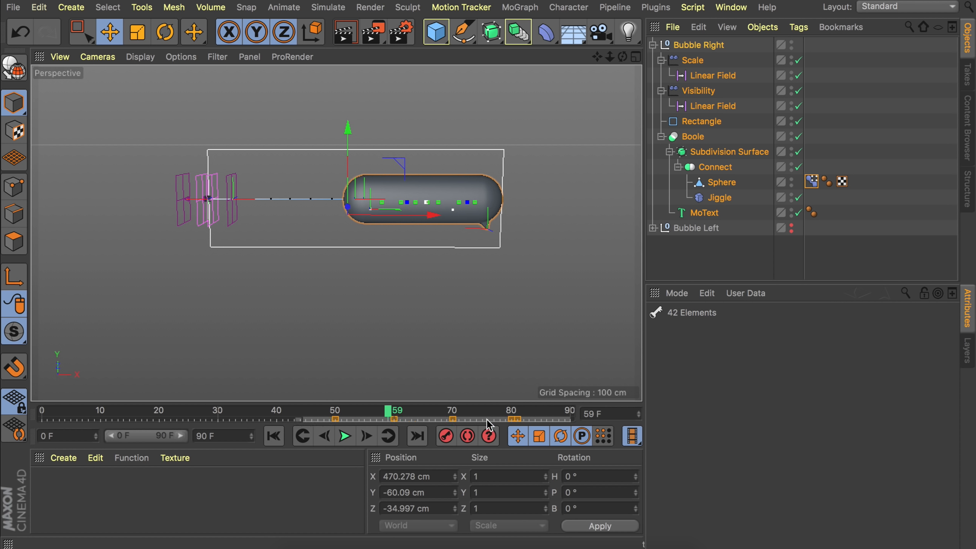
- Extend the animation length to 120 frames and shift the selected Bubble Right keyframes to start at frame 60
{"action": "left_click", "coordinate": [208, 434]}
{"action": "type", "text": "120"}
{"action": "key", "text": "Return"}
{"action": "left_click_drag", "start_coordinate": [168, 438], "coordinate": [182, 437]}
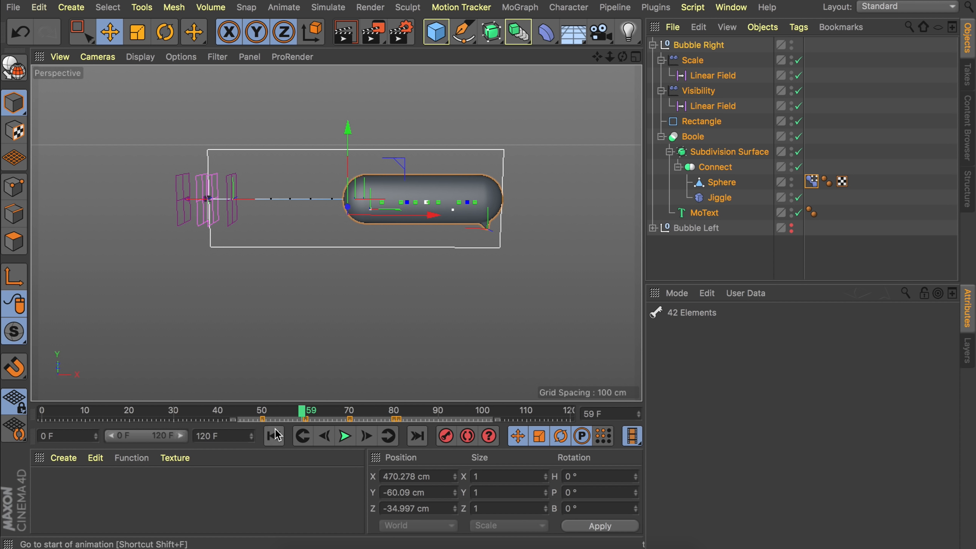
{"action": "left_click_drag", "start_coordinate": [275, 419], "coordinate": [326, 425]}
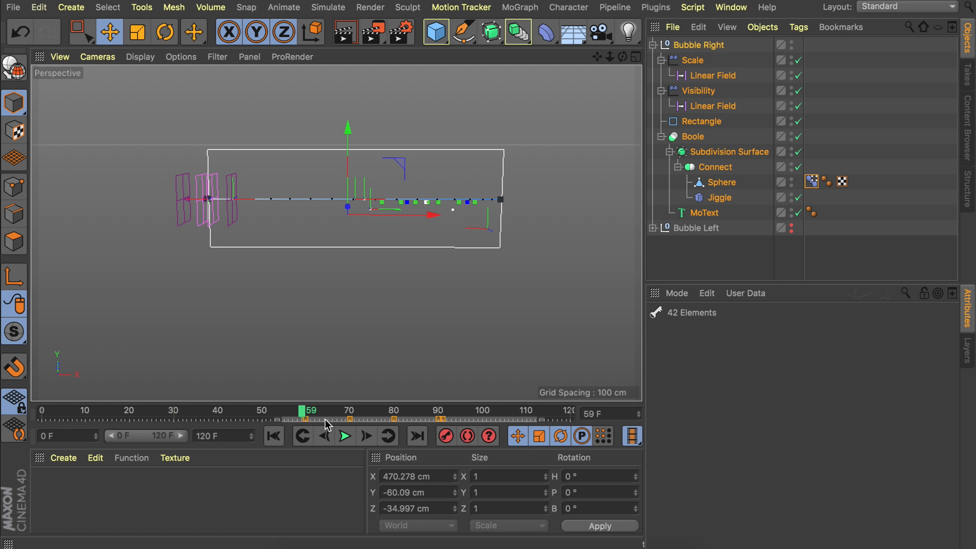
- Clear the selection, collapse the Bubble Right hierarchy and make Bubble Left visible again
{"action": "left_click", "coordinate": [308, 414]}
{"action": "left_click", "coordinate": [309, 412]}
{"action": "left_click", "coordinate": [844, 128]}
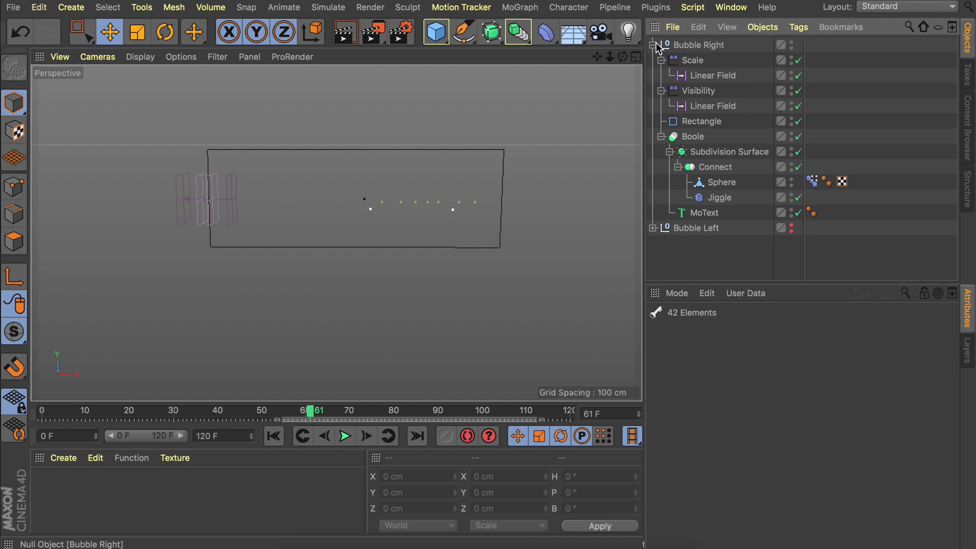
{"action": "left_click", "coordinate": [652, 45]}
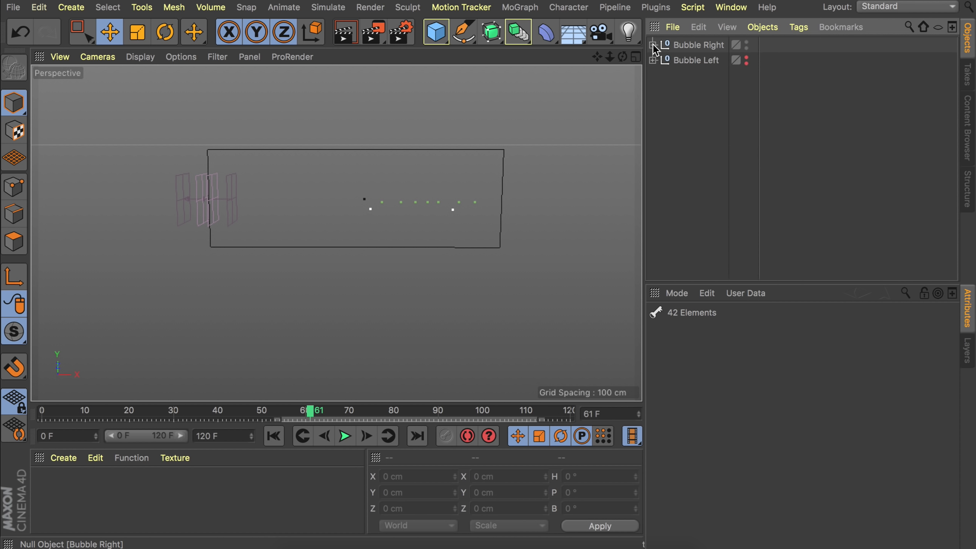
{"action": "left_click", "coordinate": [746, 57]}
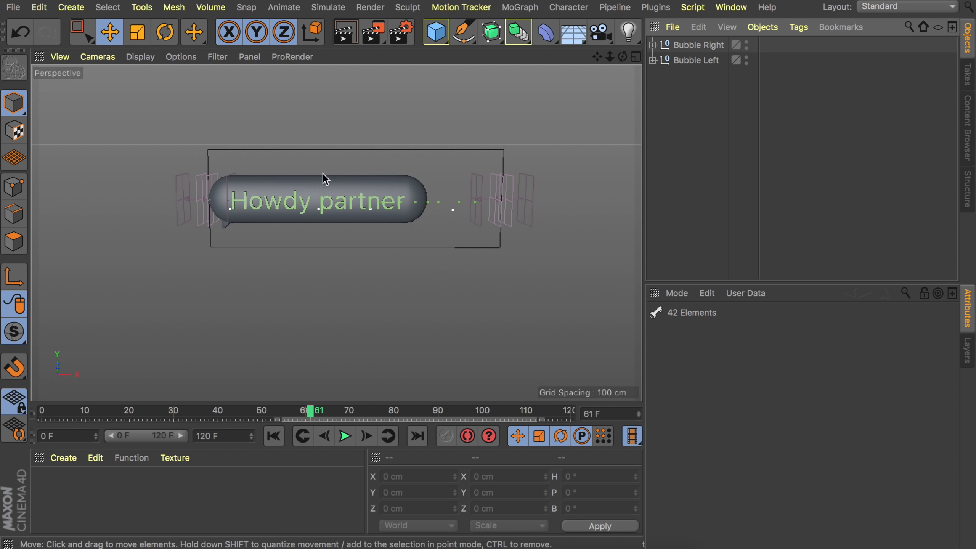
- Scrub the animation to frame 60 and record a position keyframe for the Bubble Left null
{"action": "scroll", "coordinate": [387, 185], "scroll_direction": "up", "scroll_amount": 2}
{"action": "left_click_drag", "start_coordinate": [56, 412], "coordinate": [305, 411]}
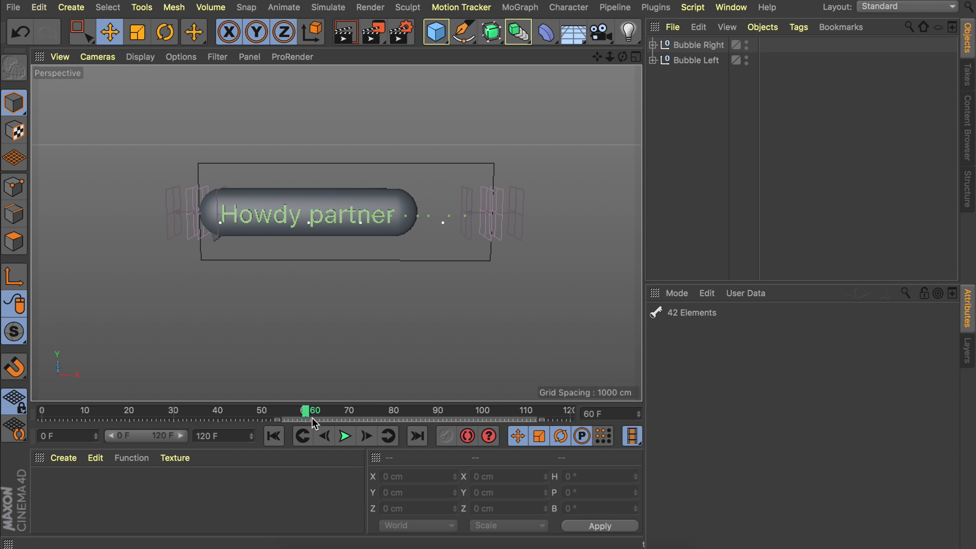
{"action": "left_click", "coordinate": [687, 46]}
{"action": "left_click", "coordinate": [685, 60]}
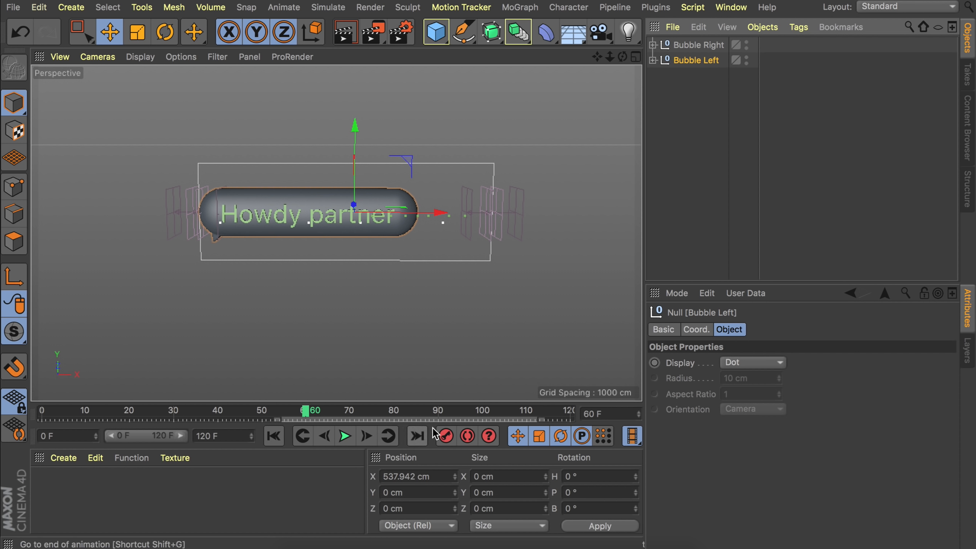
{"action": "left_click", "coordinate": [446, 436]}
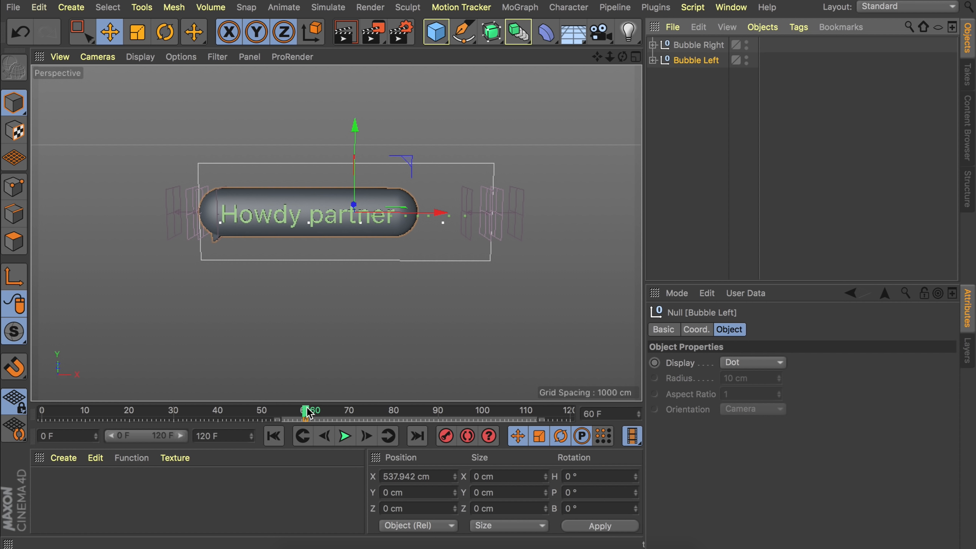
- At frame 80, raise Bubble Left along Y to 400 cm with a keyframe, and play the animation from the start
{"action": "left_click_drag", "start_coordinate": [307, 414], "coordinate": [394, 413]}
{"action": "left_click_drag", "start_coordinate": [355, 131], "coordinate": [355, 29]}
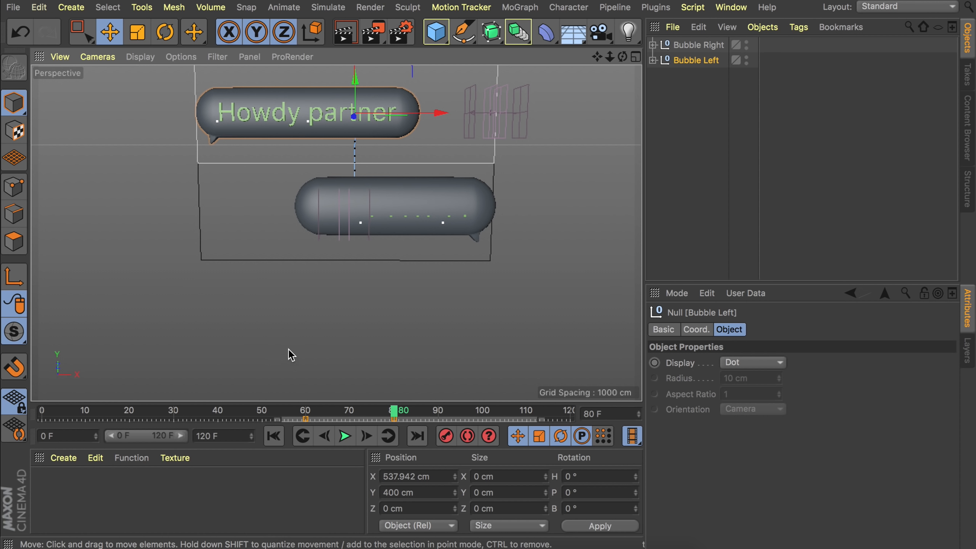
{"action": "scroll", "coordinate": [319, 269], "scroll_direction": "down", "scroll_amount": 3}
{"action": "left_click", "coordinate": [273, 435]}
{"action": "left_click", "coordinate": [345, 436]}
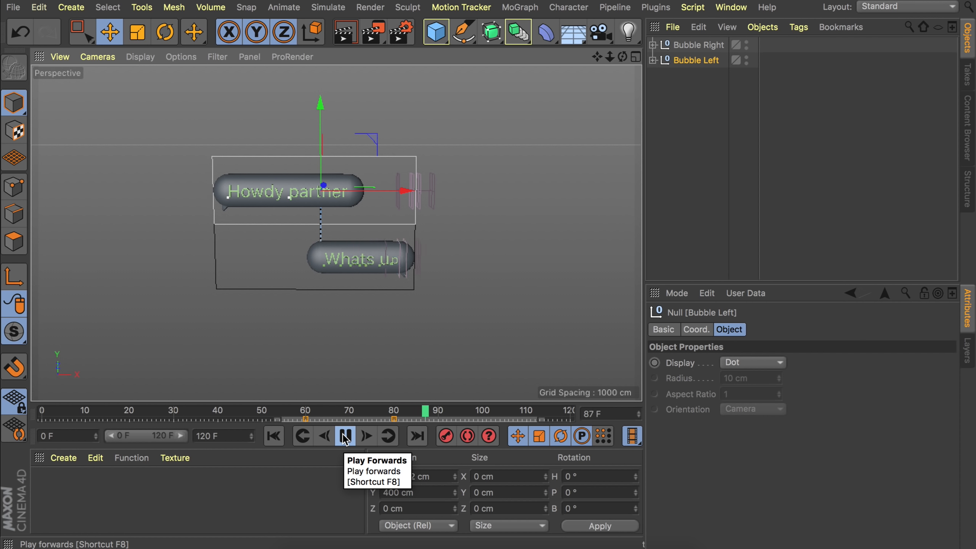
{"action": "left_click", "coordinate": [345, 437]}
- Expand the Bubble Right and Bubble Left hierarchies, clear the selection and view both bubbles from an angle
{"action": "left_click", "coordinate": [652, 45]}
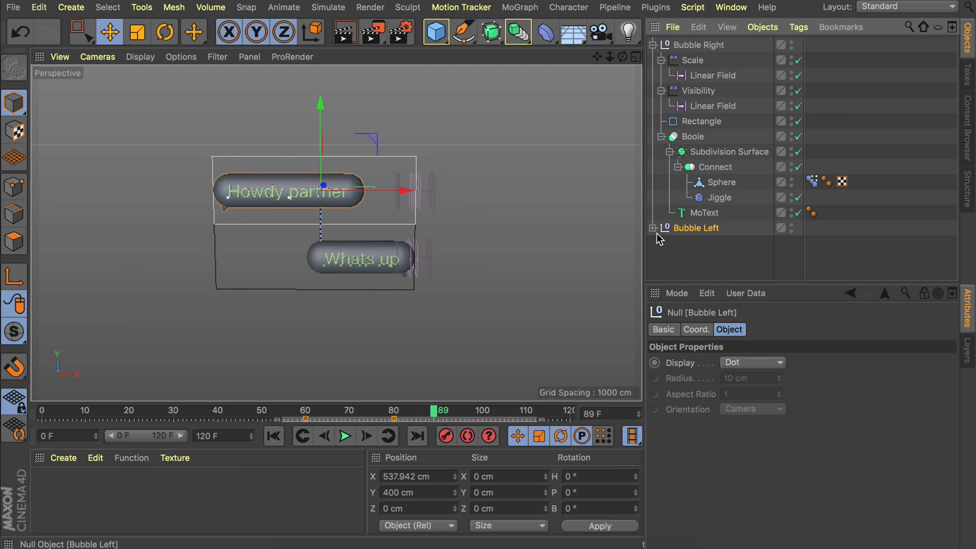
{"action": "left_click", "coordinate": [652, 228]}
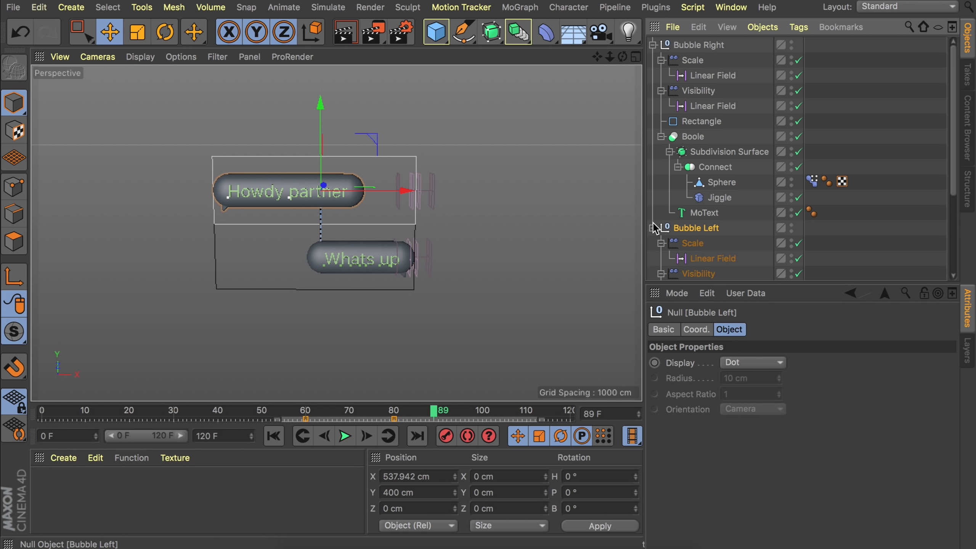
{"action": "left_click", "coordinate": [866, 102]}
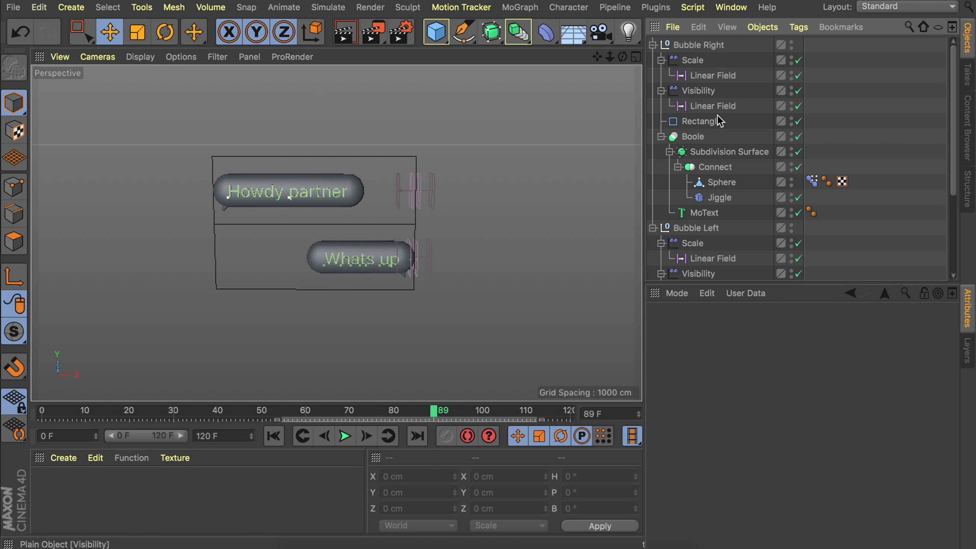
{"action": "left_click_drag", "start_coordinate": [327, 242], "coordinate": [467, 234], "text": "alt"}
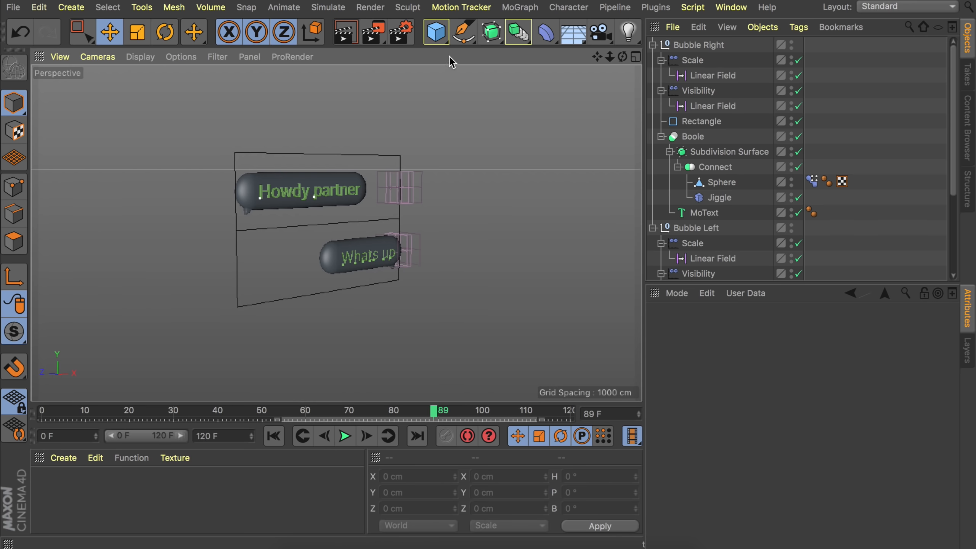
- Add a Plane oriented along the Z axis and scale it to about 3787 cm square as a backdrop
{"action": "left_click", "coordinate": [441, 38]}
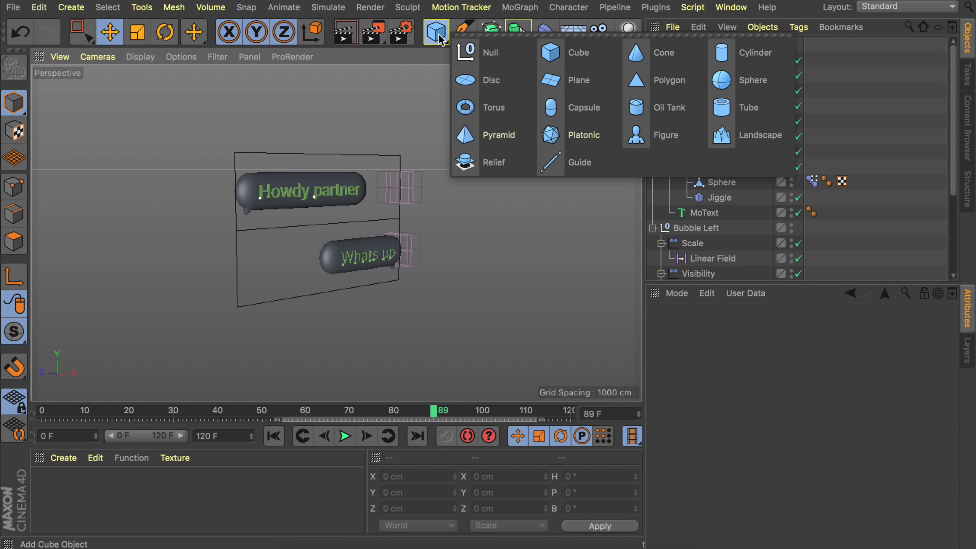
{"action": "left_click", "coordinate": [550, 80]}
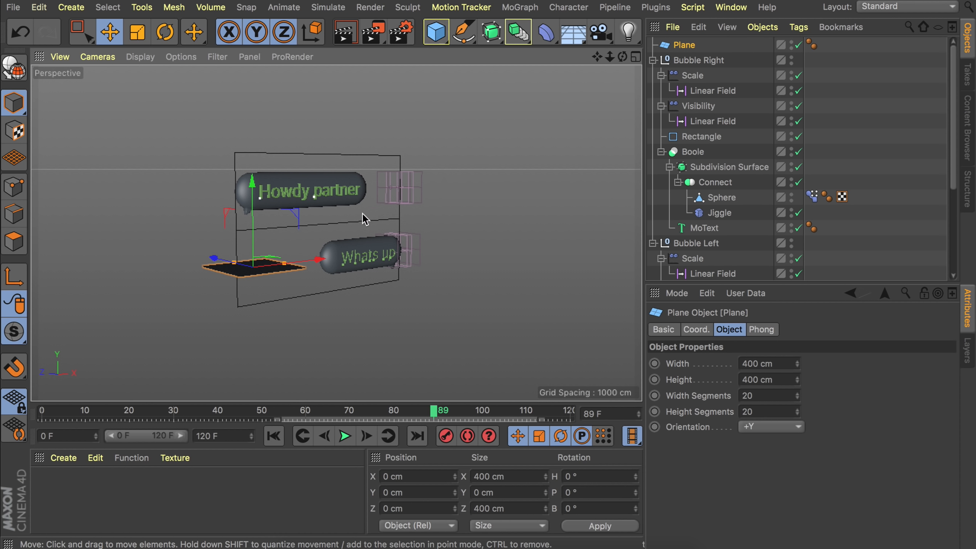
{"action": "left_click", "coordinate": [777, 427]}
{"action": "left_click", "coordinate": [769, 461]}
{"action": "key", "text": "t"}
{"action": "left_click_drag", "start_coordinate": [346, 306], "coordinate": [557, 300]}
{"action": "key", "text": "e"}
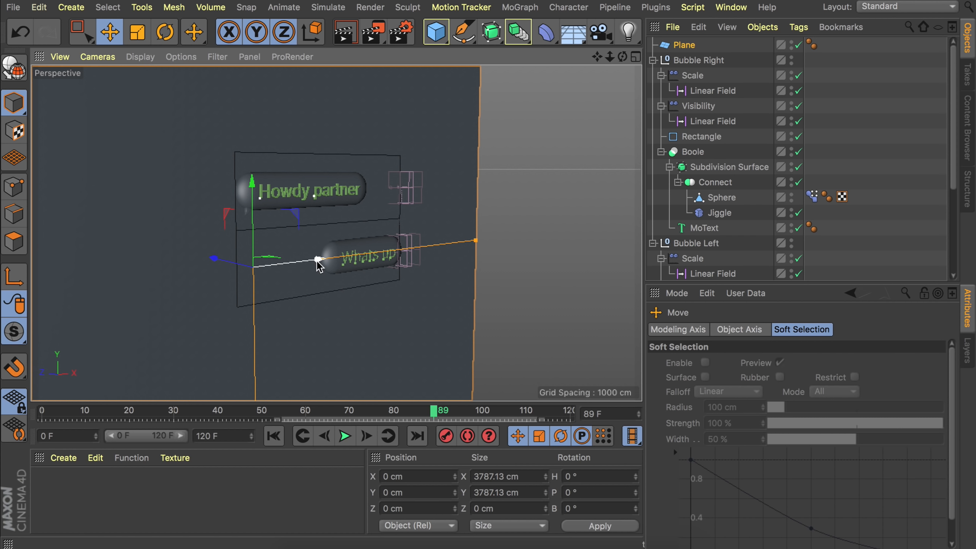
- Move the backdrop Plane along Z to about 65 cm, behind the bubbles
{"action": "left_click_drag", "start_coordinate": [318, 265], "coordinate": [344, 261], "text": "alt"}
{"action": "left_click_drag", "start_coordinate": [233, 296], "coordinate": [150, 210]}
{"action": "key", "text": "super+shift+z"}
{"action": "key", "text": "super+shift+z"}
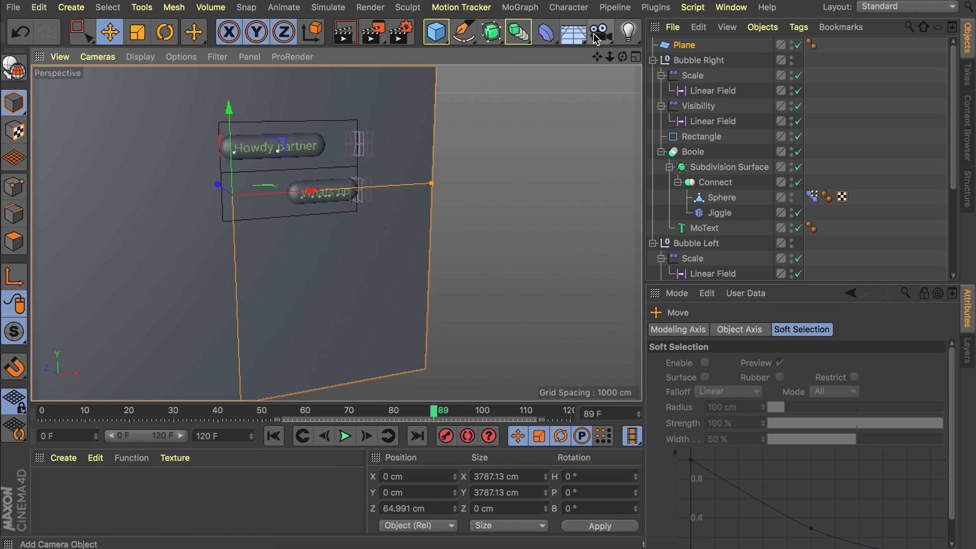
- Add a Camera and set its focal length to 200 mm
{"action": "left_click", "coordinate": [595, 39]}
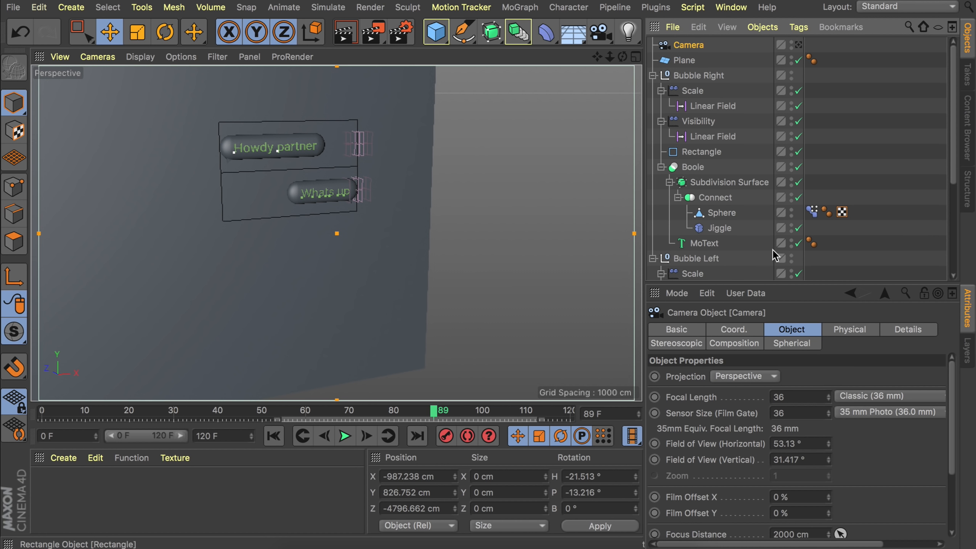
{"action": "left_click", "coordinate": [807, 400]}
{"action": "key", "text": "Return"}
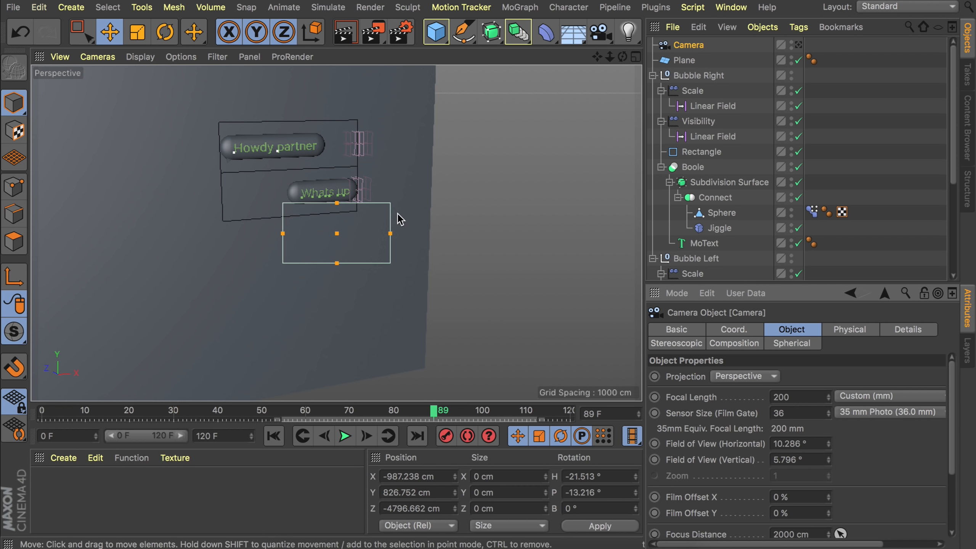
- Reset the camera's X, Y and Z position to 0 cm and its heading and pitch to 0°
{"action": "left_click", "coordinate": [420, 475]}
{"action": "type", "text": "0"}
{"action": "key", "text": "Tab"}
{"action": "type", "text": "0"}
{"action": "key", "text": "Tab"}
{"action": "type", "text": "0"}
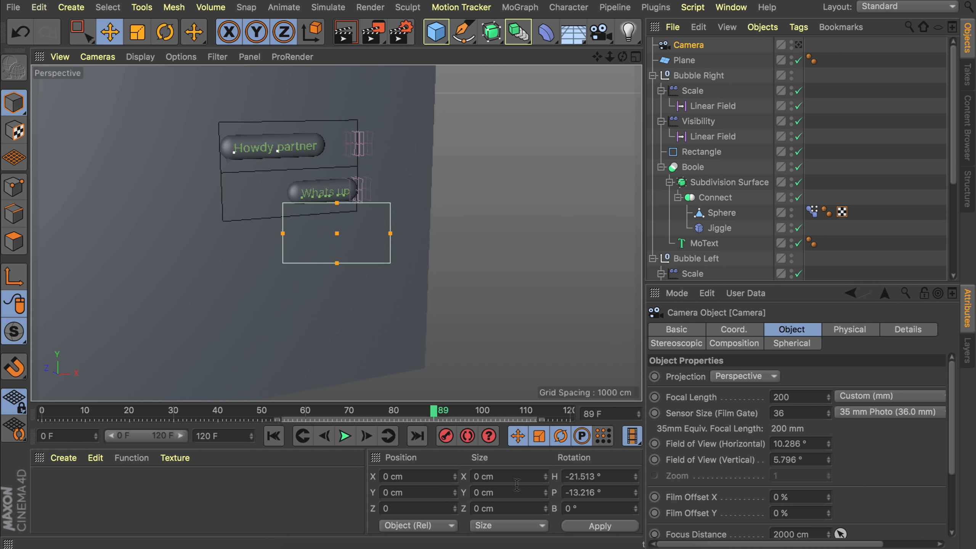
{"action": "left_click", "coordinate": [587, 482]}
{"action": "type", "text": "0"}
{"action": "key", "text": "Tab"}
{"action": "type", "text": "0"}
{"action": "key", "text": "Return"}
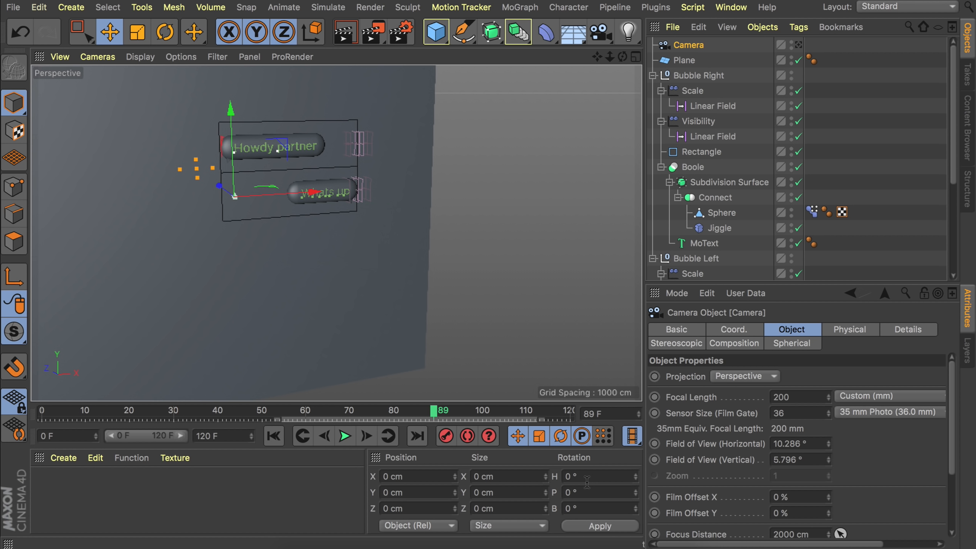
- Pull the camera back to Z -11970 cm, look through it, and center both bubbles at about X 511 cm, Y 180 cm
{"action": "left_click_drag", "start_coordinate": [315, 235], "coordinate": [595, 369], "text": "alt"}
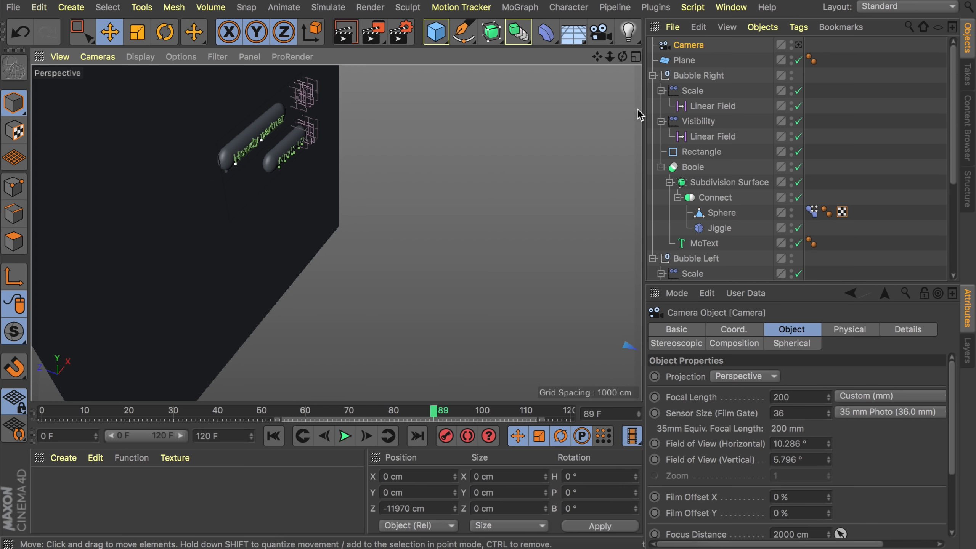
{"action": "left_click", "coordinate": [798, 44]}
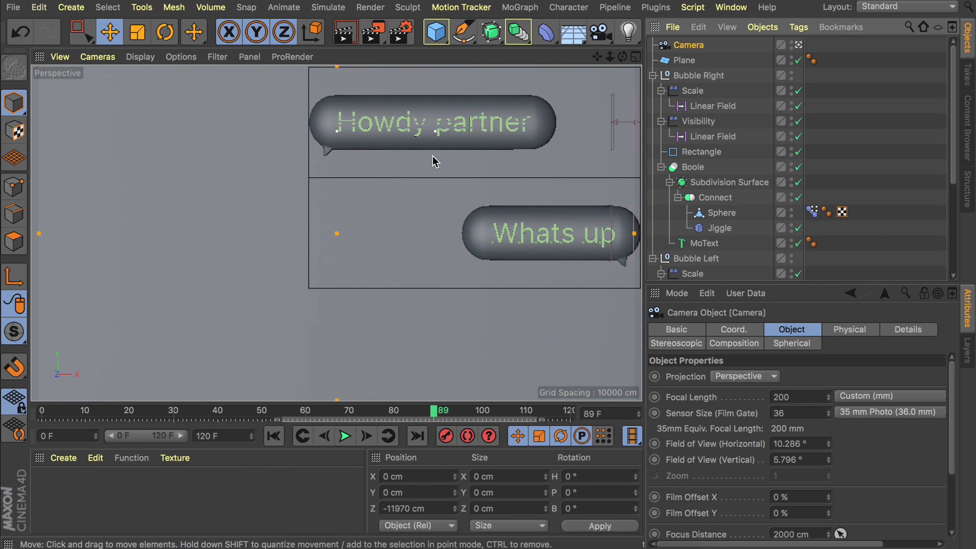
{"action": "middle_click_drag", "start_coordinate": [518, 157], "coordinate": [377, 206], "text": "alt"}
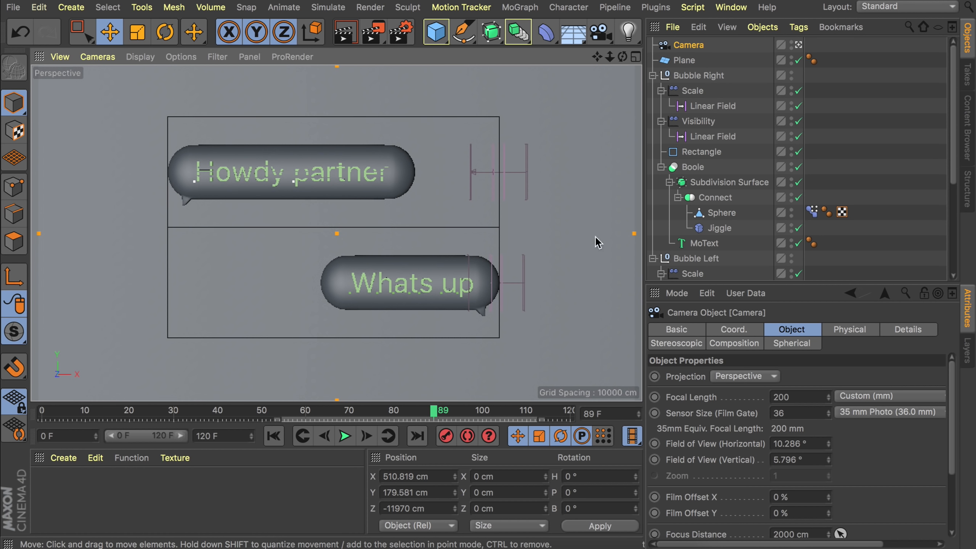
- Enable the camera's Grid composition helper with 12 cells and re-center the bubbles at about camera X 508 cm, Y 204 cm
{"action": "left_click", "coordinate": [905, 330]}
{"action": "left_click", "coordinate": [744, 345]}
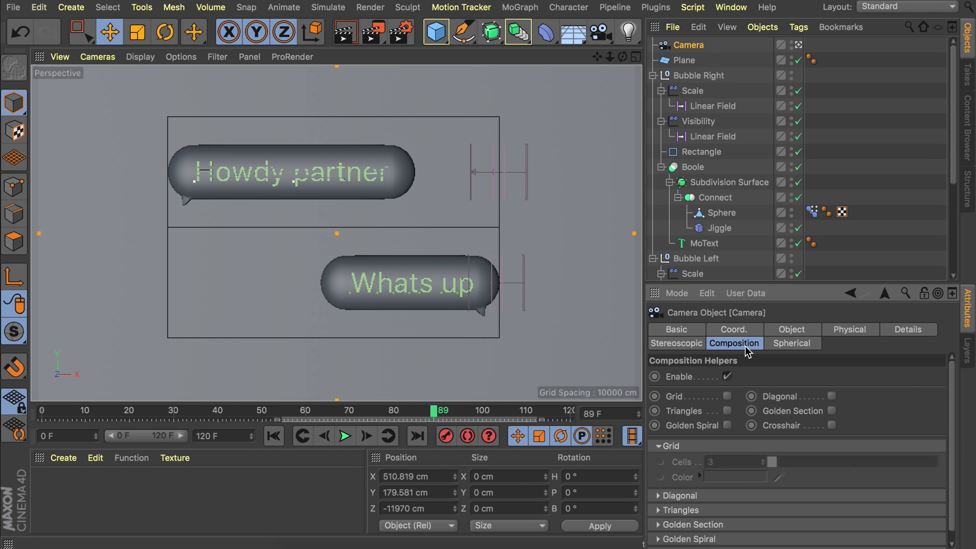
{"action": "left_click", "coordinate": [727, 396]}
{"action": "left_click_drag", "start_coordinate": [779, 461], "coordinate": [863, 463]}
{"action": "middle_click_drag", "start_coordinate": [392, 189], "coordinate": [386, 183], "text": "alt"}
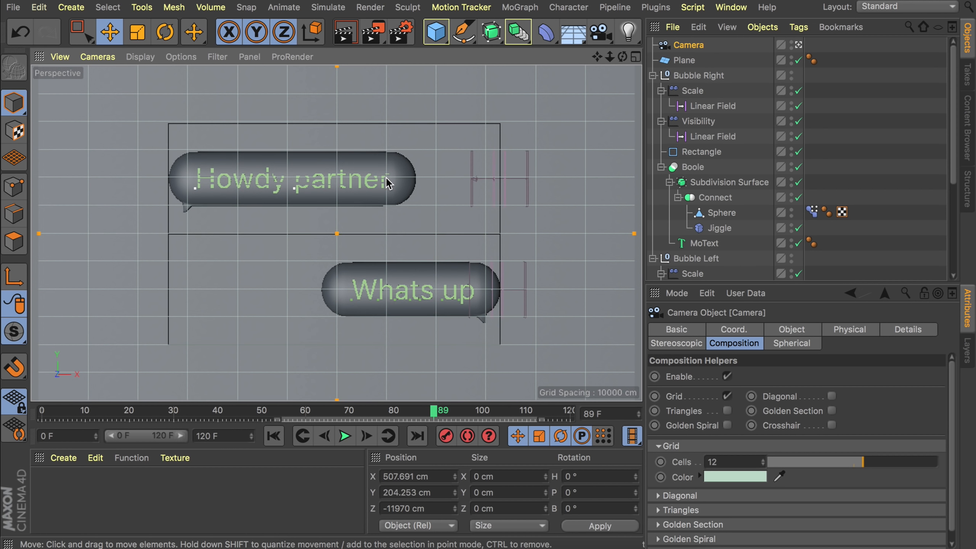
- Leave the camera view and create a near-white material with color H 200°, S 2%, V about 96%
{"action": "left_click", "coordinate": [799, 45]}
{"action": "left_click_drag", "start_coordinate": [496, 176], "coordinate": [238, 377], "text": "alt"}
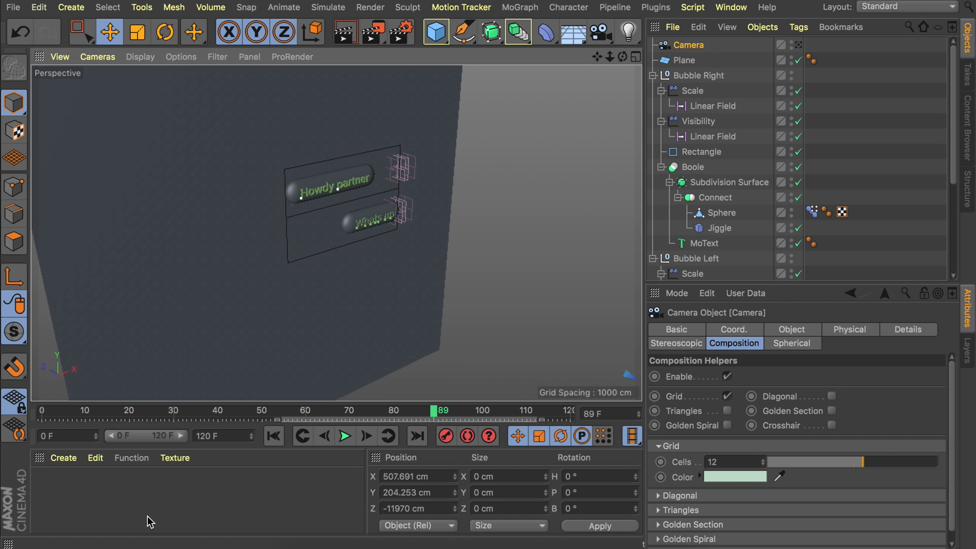
{"action": "double_click", "coordinate": [121, 503]}
{"action": "double_click", "coordinate": [56, 492]}
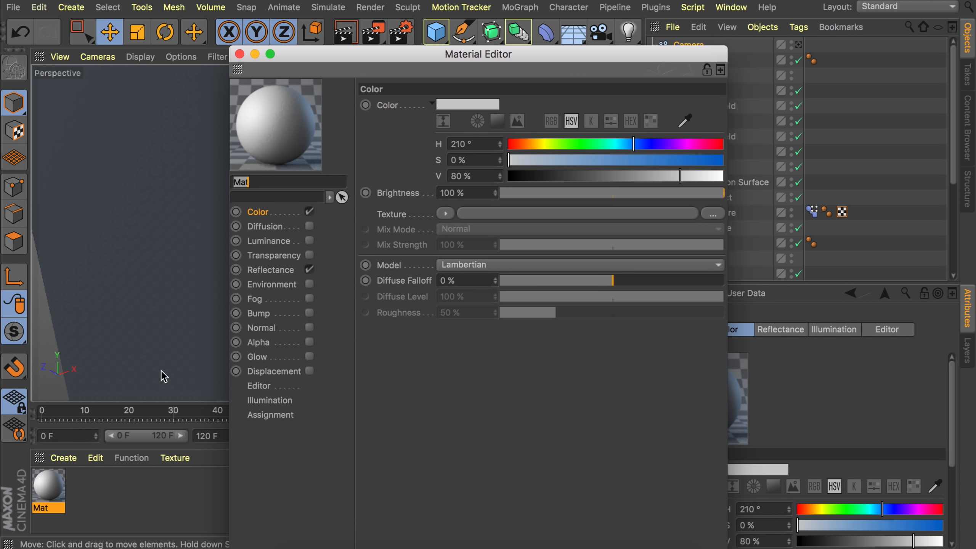
{"action": "left_click_drag", "start_coordinate": [365, 58], "coordinate": [549, 58]}
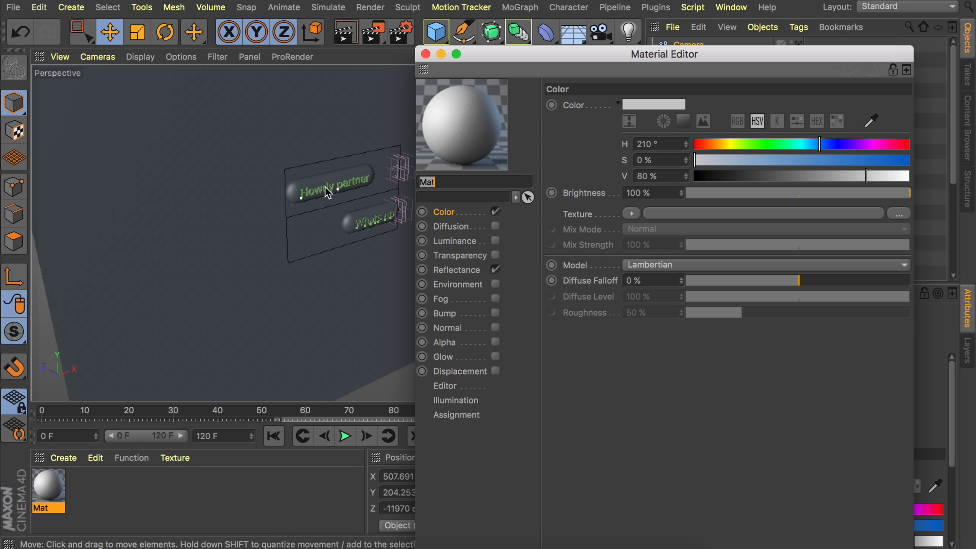
{"action": "left_click", "coordinate": [814, 144]}
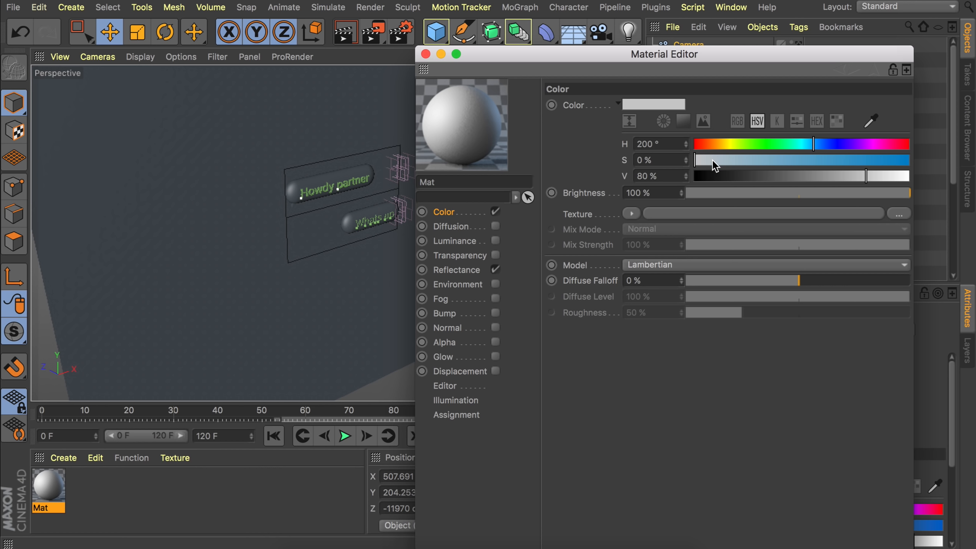
{"action": "left_click_drag", "start_coordinate": [714, 161], "coordinate": [688, 181]}
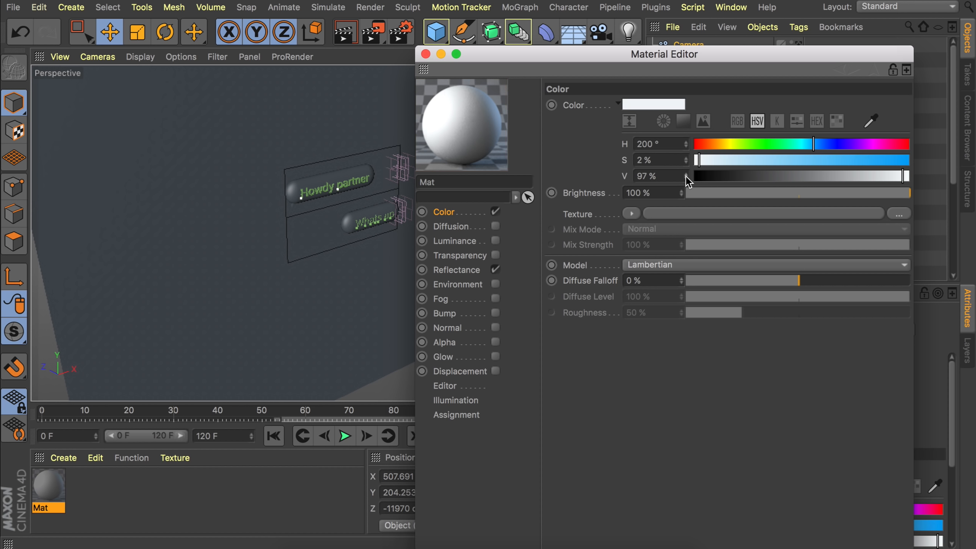
- Set the material's Default Specular to Inner Width 50% and Specular Strength 10%
{"action": "left_click", "coordinate": [462, 268]}
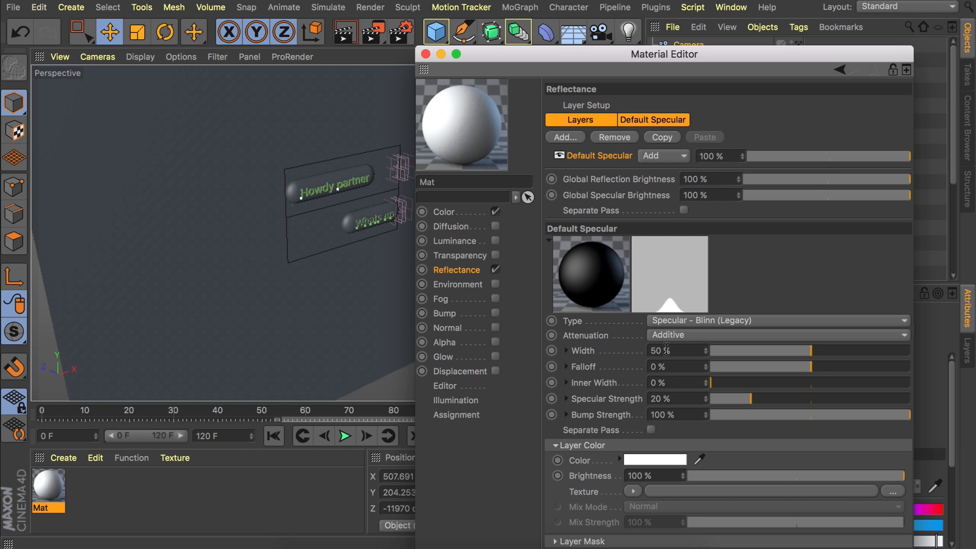
{"action": "left_click", "coordinate": [670, 384]}
{"action": "type", "text": "50"}
{"action": "key", "text": "Return"}
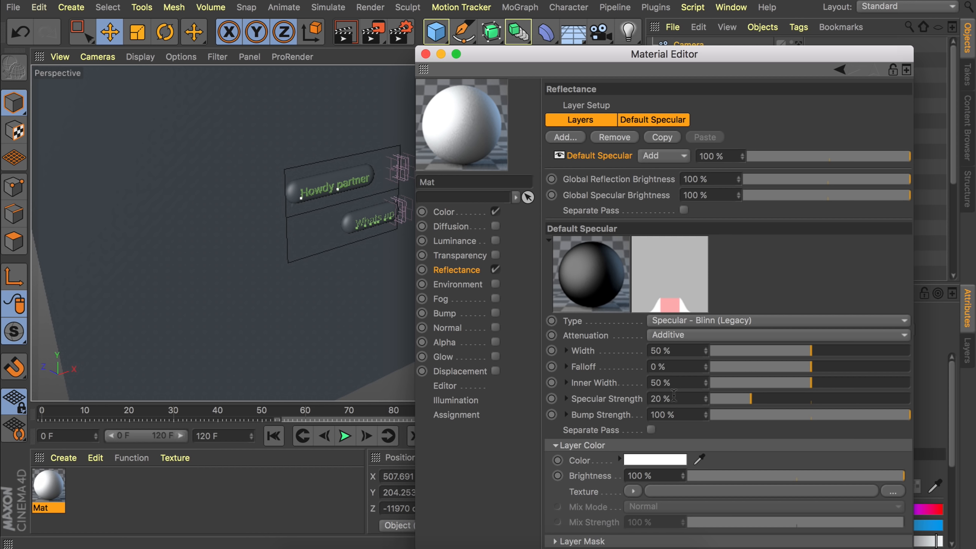
{"action": "left_click_drag", "start_coordinate": [733, 401], "coordinate": [731, 398]}
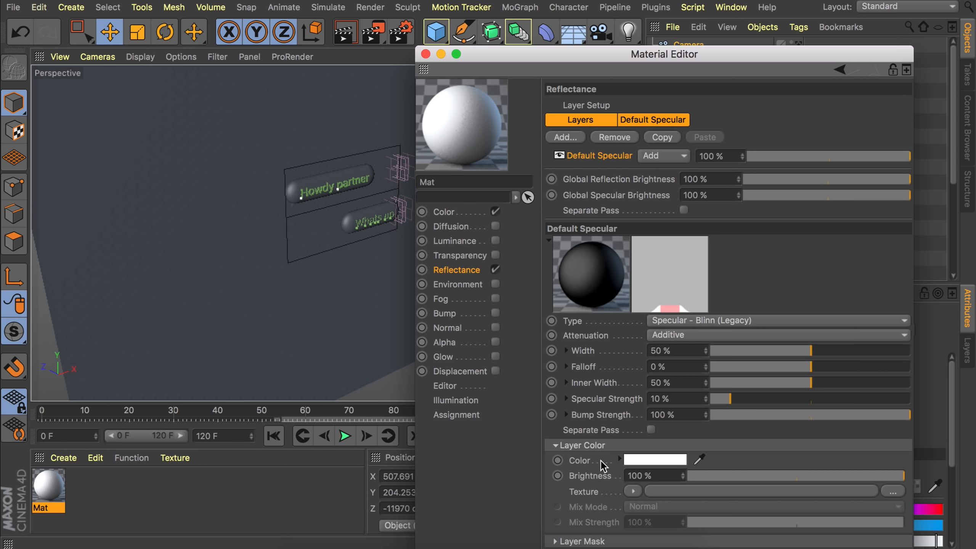
- Tint the Default Specular layer color a pale grayish blue with hue 202°
{"action": "left_click", "coordinate": [641, 459]}
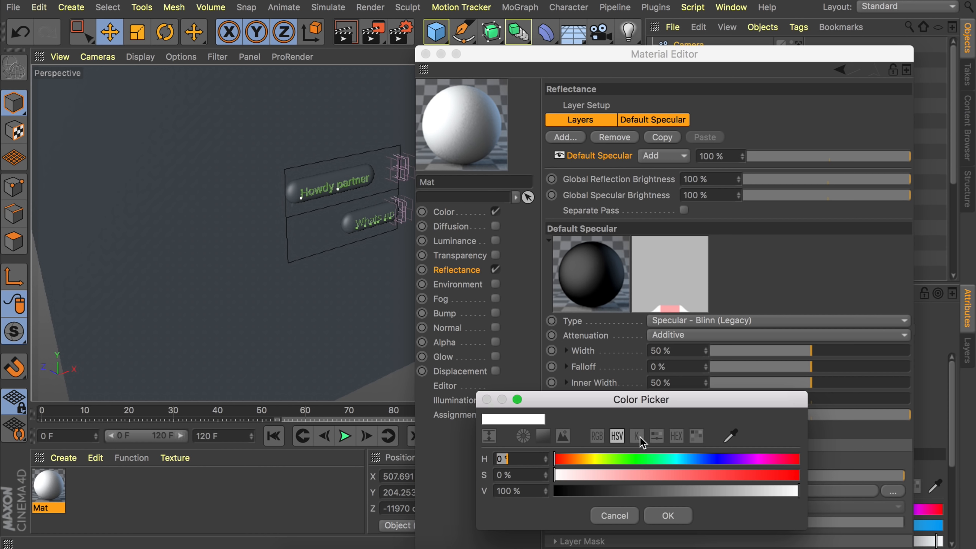
{"action": "left_click_drag", "start_coordinate": [638, 400], "coordinate": [690, 236]}
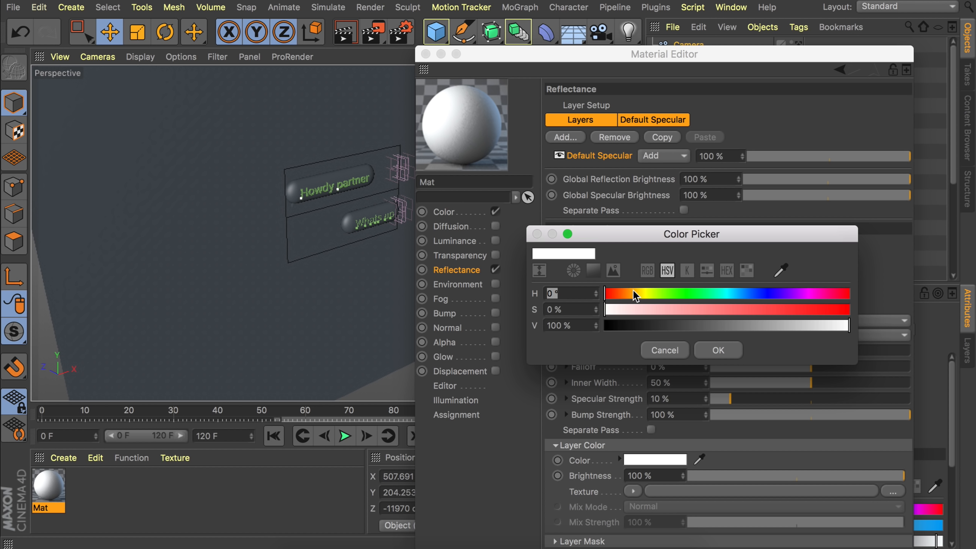
{"action": "left_click", "coordinate": [740, 292]}
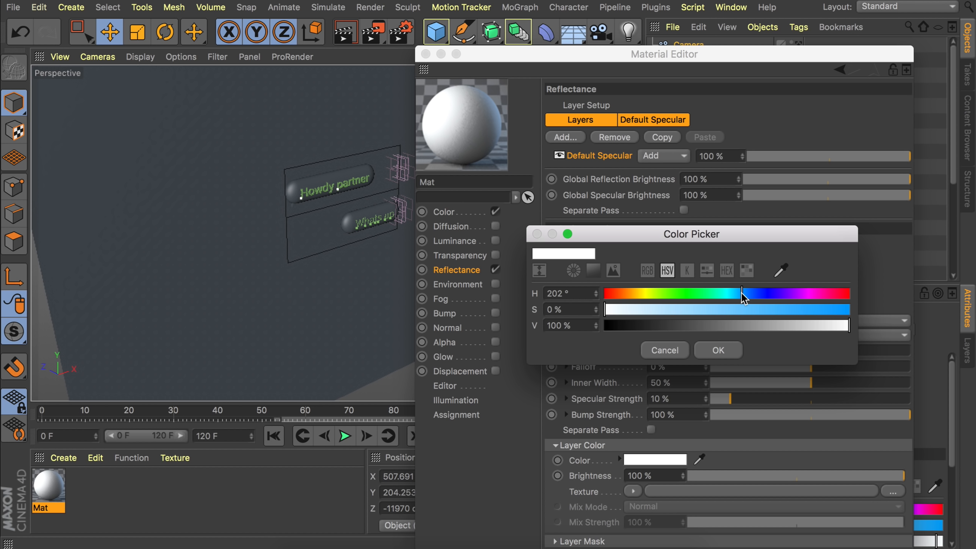
{"action": "left_click_drag", "start_coordinate": [629, 311], "coordinate": [633, 312]}
{"action": "mouse_move", "coordinate": [747, 326]}
{"action": "left_mouse_down"}
{"action": "mouse_move", "coordinate": [826, 327]}
{"action": "mouse_move", "coordinate": [803, 326]}
{"action": "left_mouse_up"}
{"action": "left_click", "coordinate": [703, 352]}
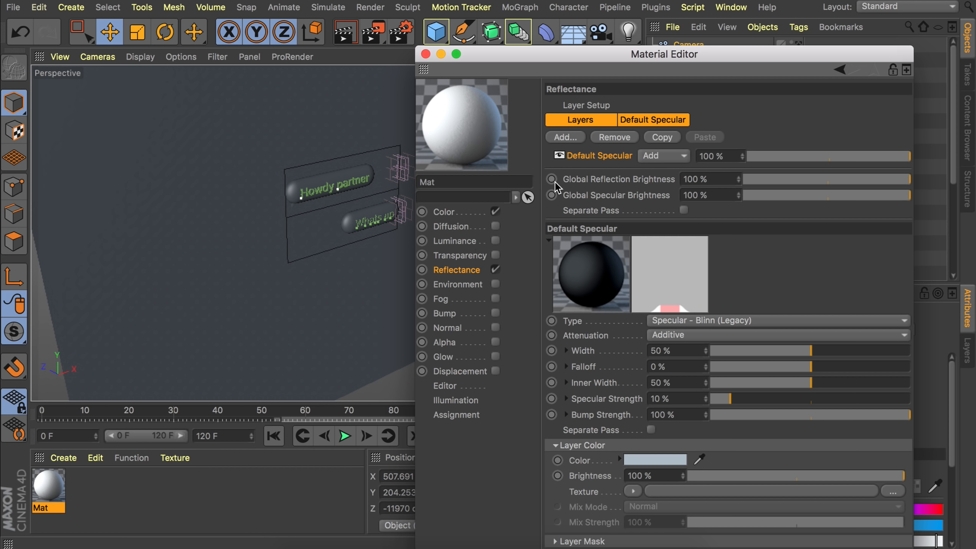
- Add a Beckmann reflectance layer to the material at 90% opacity with 20% roughness
{"action": "left_click", "coordinate": [566, 138]}
{"action": "left_click", "coordinate": [611, 142]}
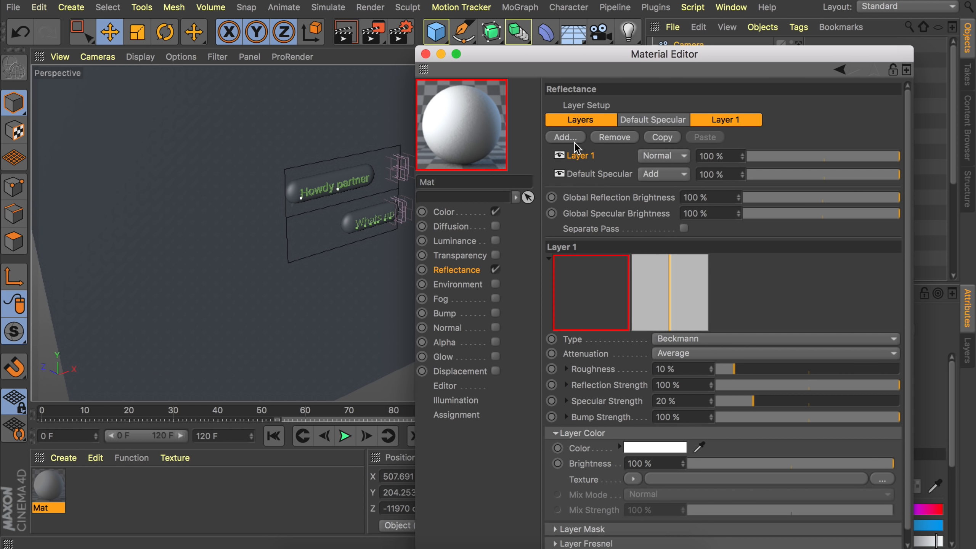
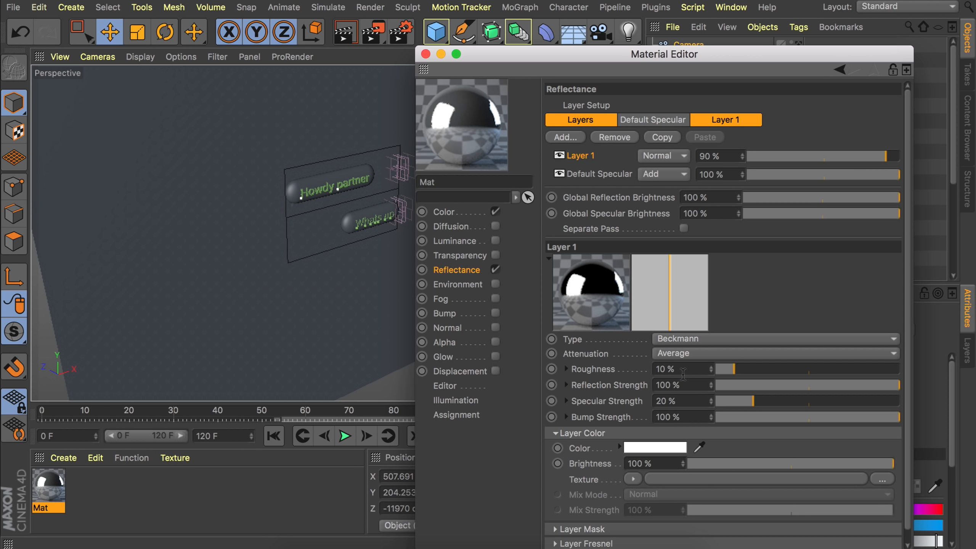
{"action": "left_click_drag", "start_coordinate": [711, 372], "coordinate": [711, 365]}
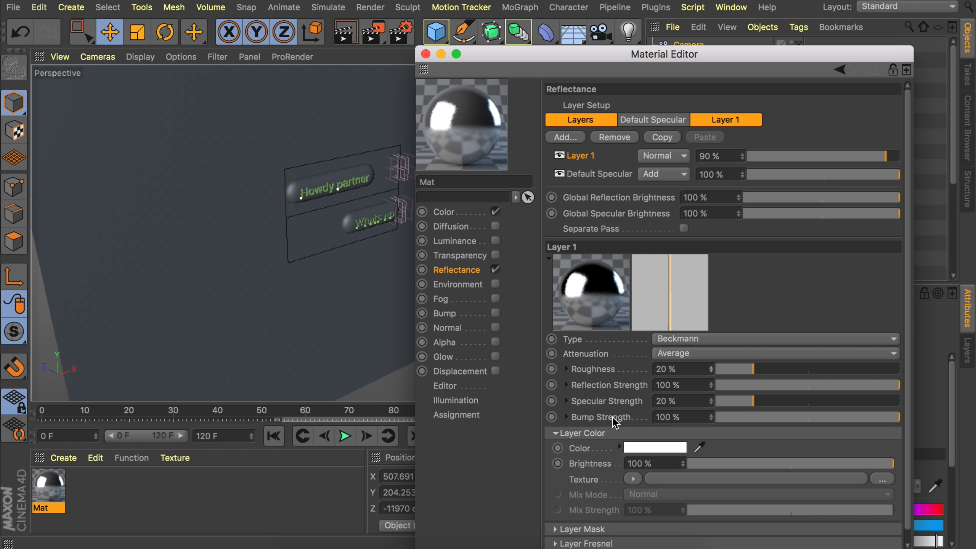
- Set Layer 1's Fresnel to Dielectric with the Custom preset, and apply the white material to the "Howdy partner" bubble
{"action": "scroll", "coordinate": [614, 430], "scroll_direction": "down", "scroll_amount": 1}
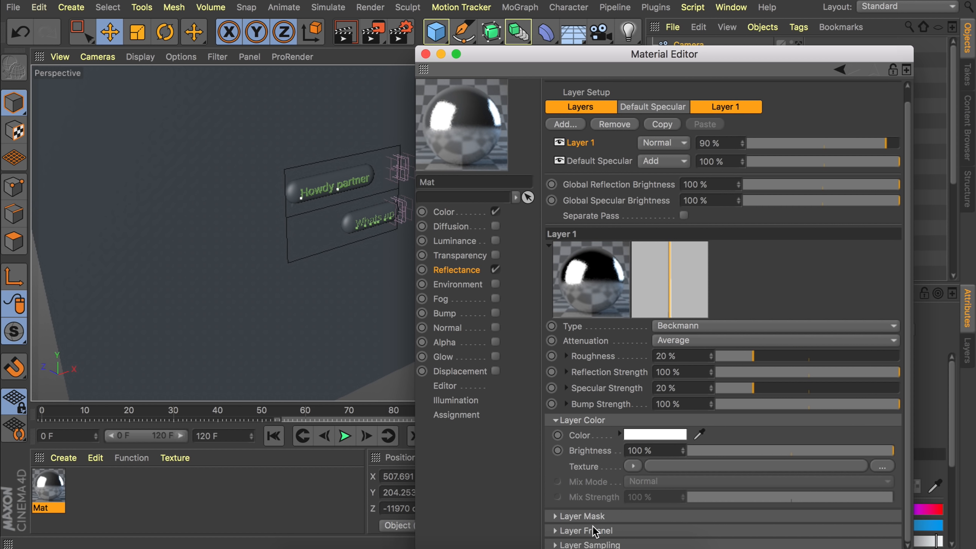
{"action": "left_click", "coordinate": [578, 533]}
{"action": "scroll", "coordinate": [629, 486], "scroll_direction": "down", "scroll_amount": 5}
{"action": "left_click", "coordinate": [642, 452]}
{"action": "left_click", "coordinate": [639, 482]}
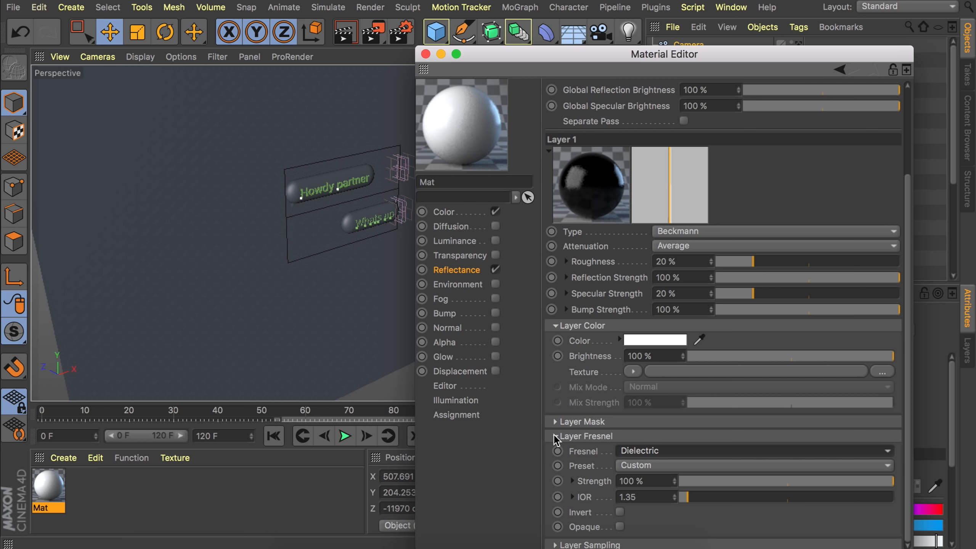
{"action": "left_click", "coordinate": [426, 55]}
{"action": "left_click_drag", "start_coordinate": [49, 485], "coordinate": [296, 181]}
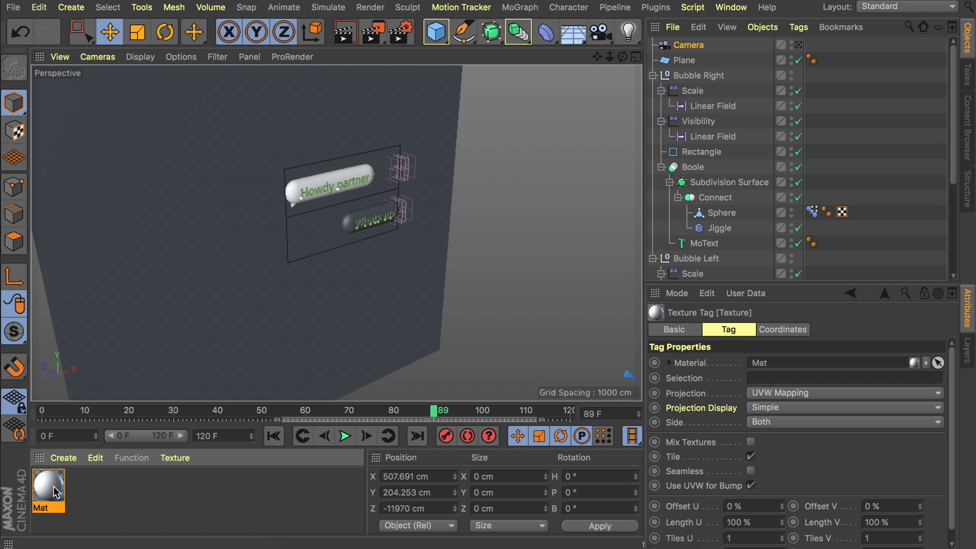
- Duplicate the white material, set the copy's color saturation to 100% for a blue, and apply it to the "Whats up" bubble
{"action": "left_click_drag", "start_coordinate": [42, 486], "coordinate": [55, 490], "text": "ctrl"}
{"action": "double_click", "coordinate": [54, 490]}
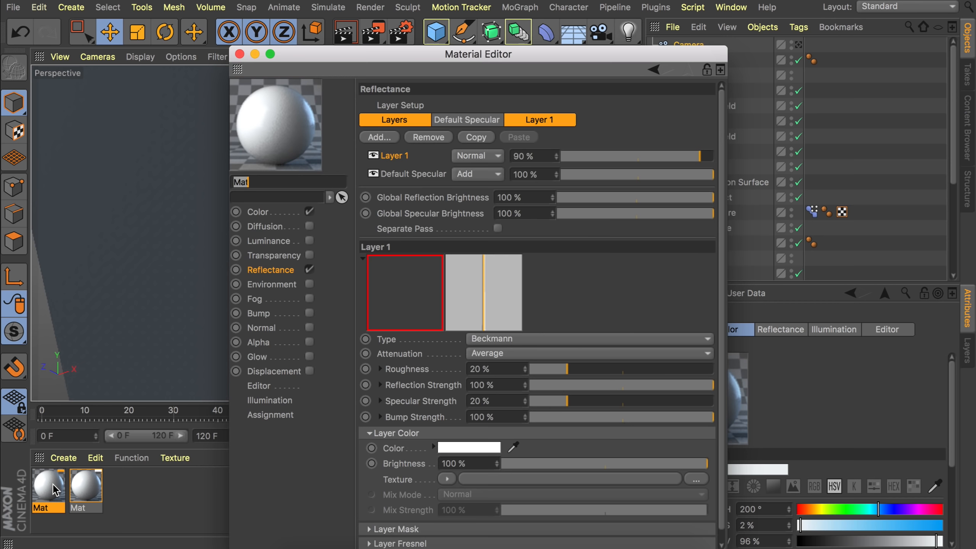
{"action": "left_click", "coordinate": [267, 211]}
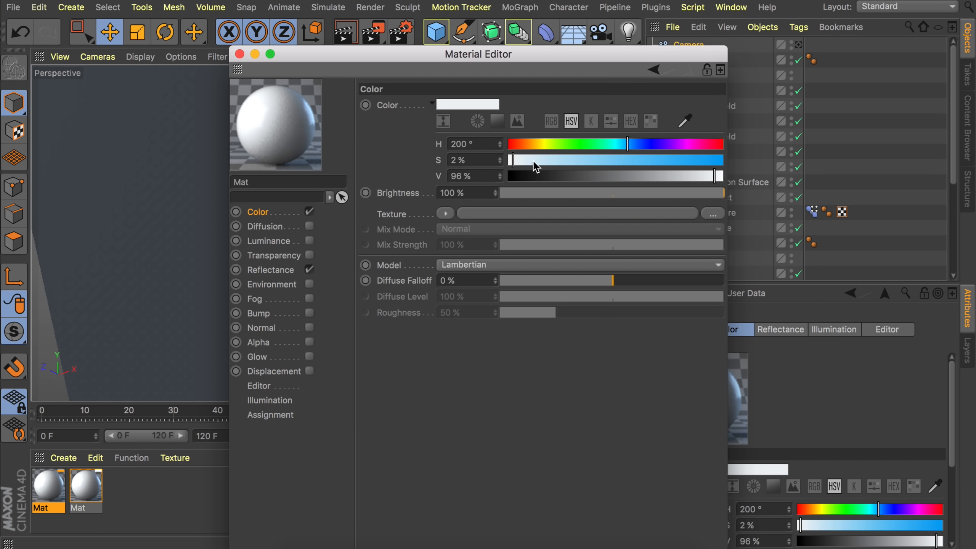
{"action": "left_click_drag", "start_coordinate": [533, 162], "coordinate": [725, 162]}
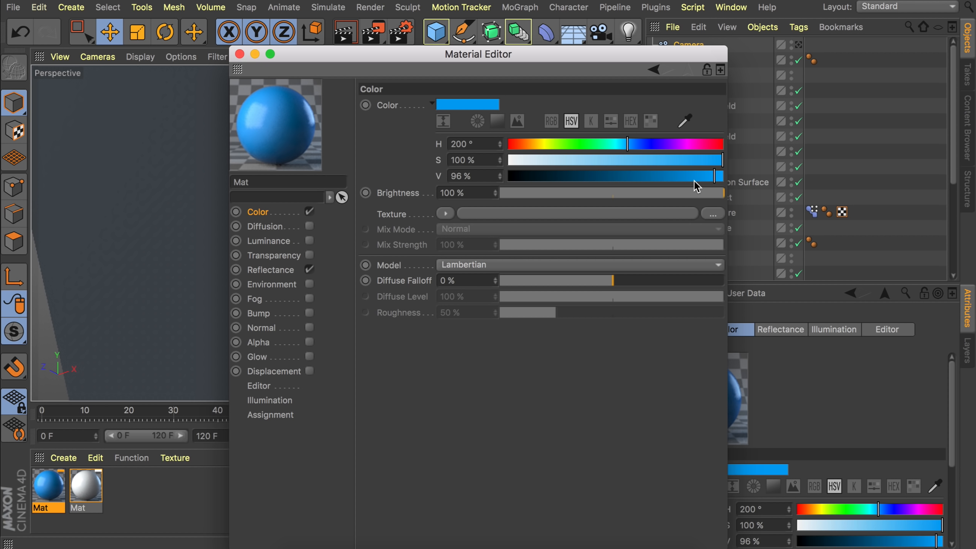
{"action": "left_click", "coordinate": [239, 53]}
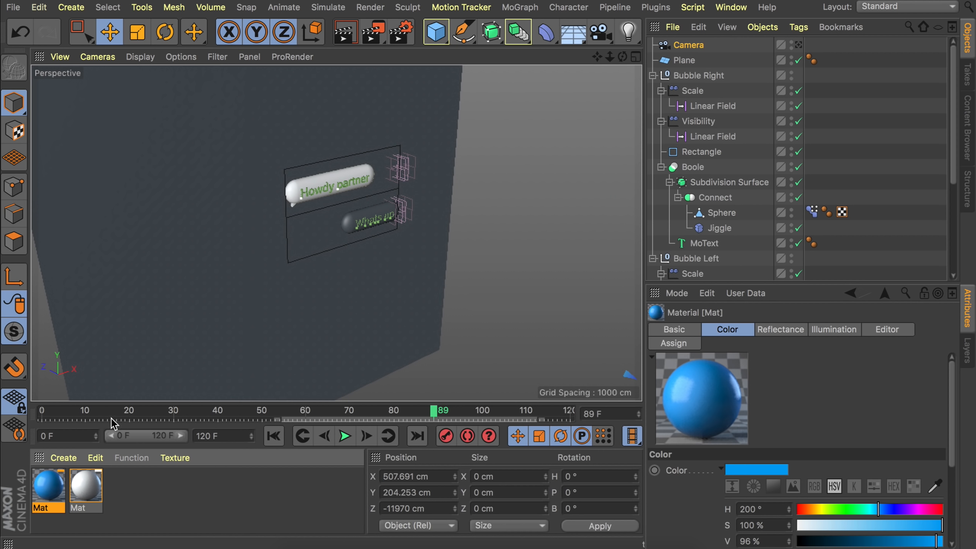
{"action": "left_click_drag", "start_coordinate": [63, 486], "coordinate": [354, 214]}
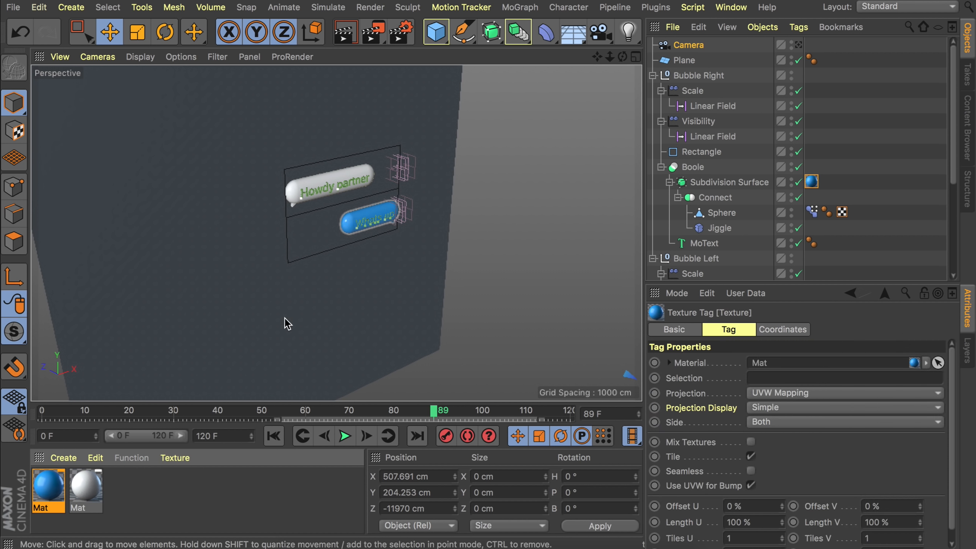
- Create a dark blue-gray material with color H 216°, S 29%, V 47%
{"action": "double_click", "coordinate": [148, 496]}
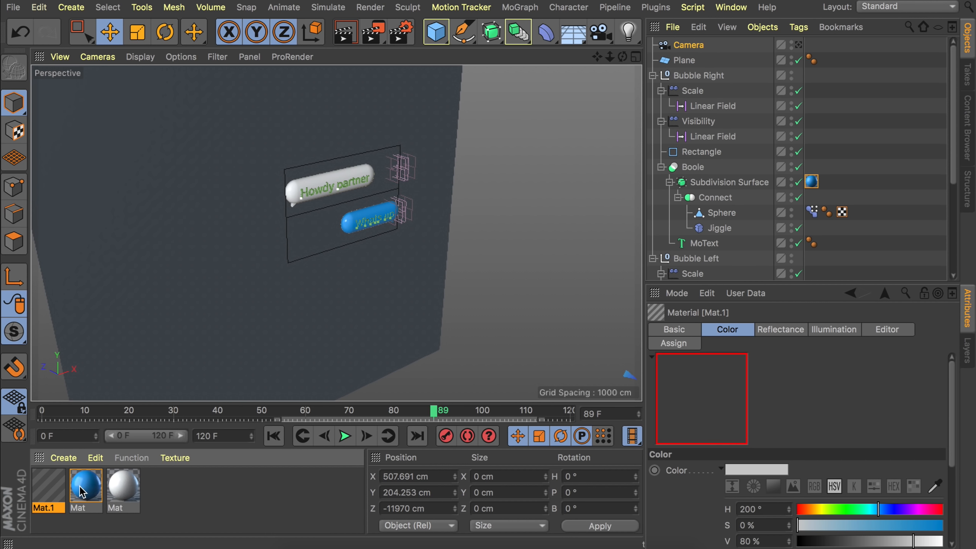
{"action": "double_click", "coordinate": [48, 485]}
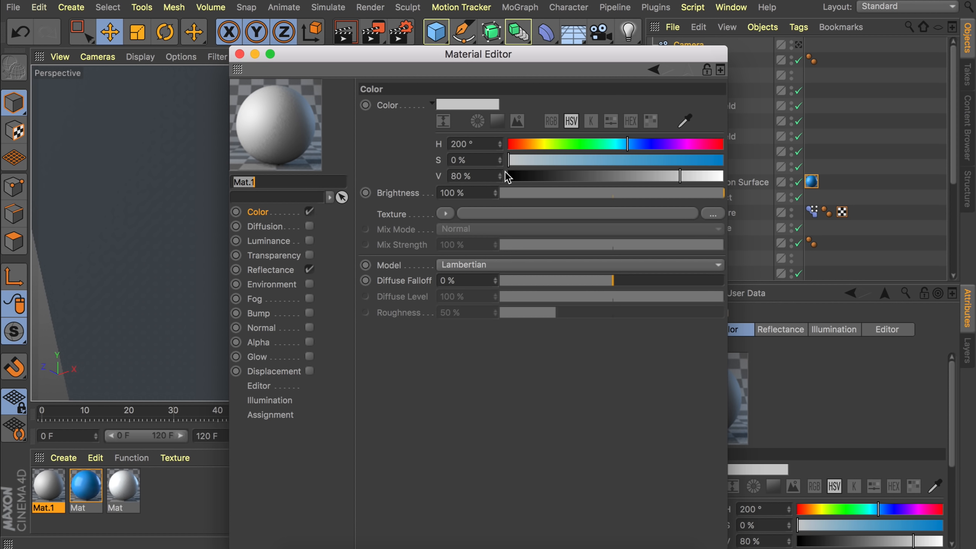
{"action": "left_click", "coordinate": [637, 145]}
{"action": "left_click", "coordinate": [571, 160]}
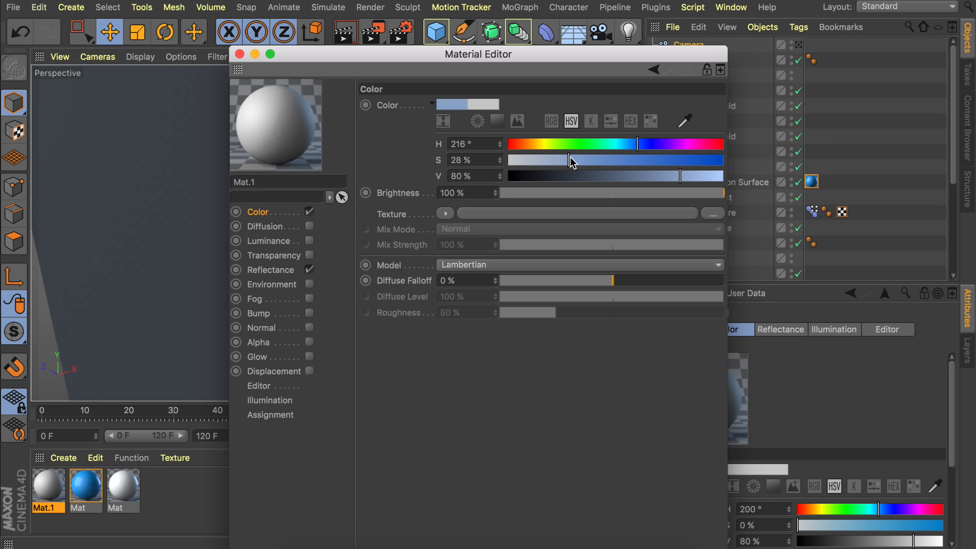
{"action": "left_click", "coordinate": [610, 176]}
{"action": "left_click", "coordinate": [239, 54]}
- Apply the dark blue-gray material to Bubble Left's MoText and the white material to Bubble Right's MoText
{"action": "scroll", "coordinate": [352, 208], "scroll_direction": "up", "scroll_amount": 5}
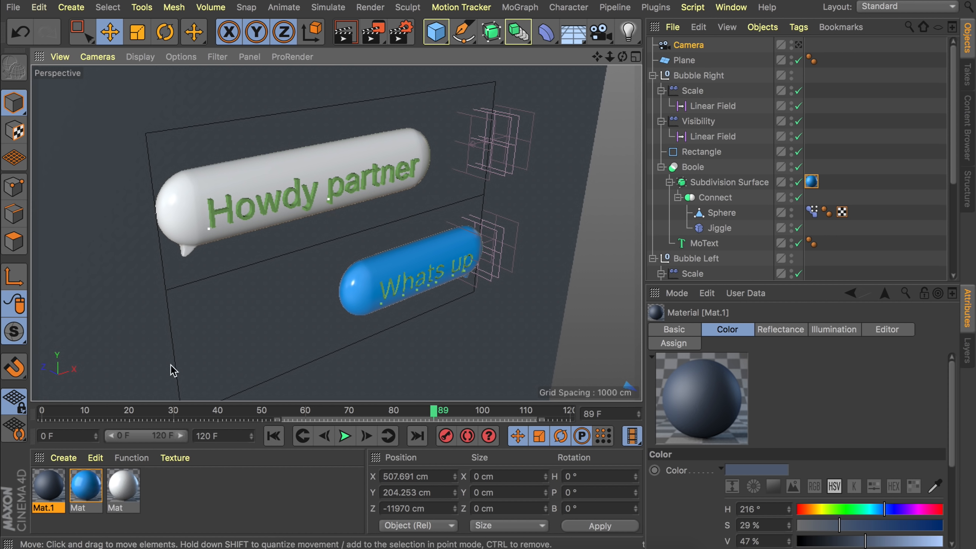
{"action": "scroll", "coordinate": [884, 131], "scroll_direction": "down", "scroll_amount": 4}
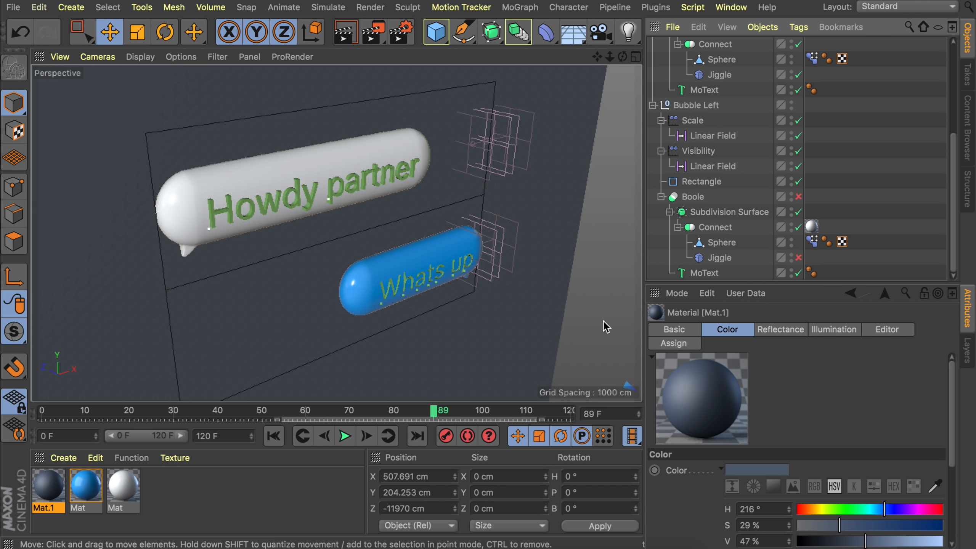
{"action": "left_click_drag", "start_coordinate": [48, 486], "coordinate": [706, 275]}
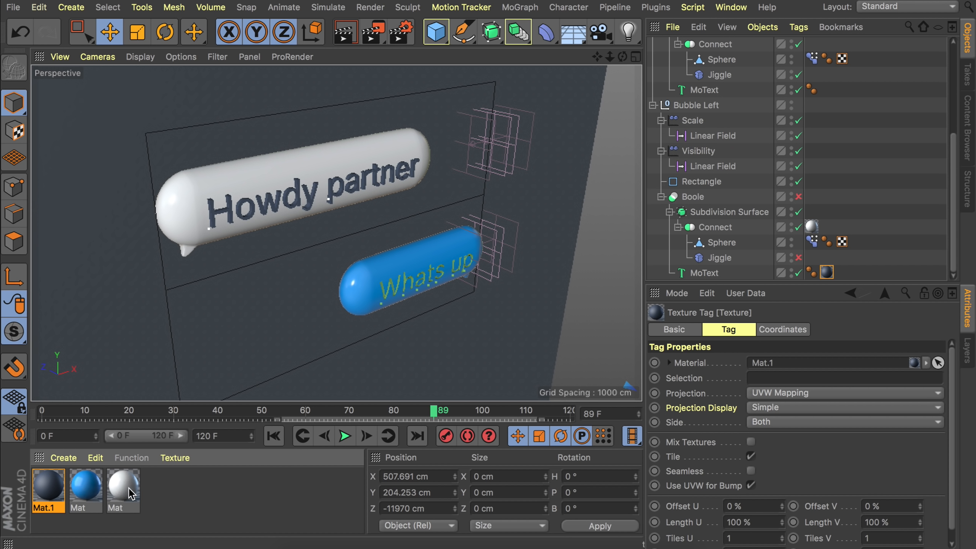
{"action": "left_click_drag", "start_coordinate": [129, 489], "coordinate": [703, 91]}
{"action": "left_click_drag", "start_coordinate": [444, 279], "coordinate": [409, 275], "text": "alt"}
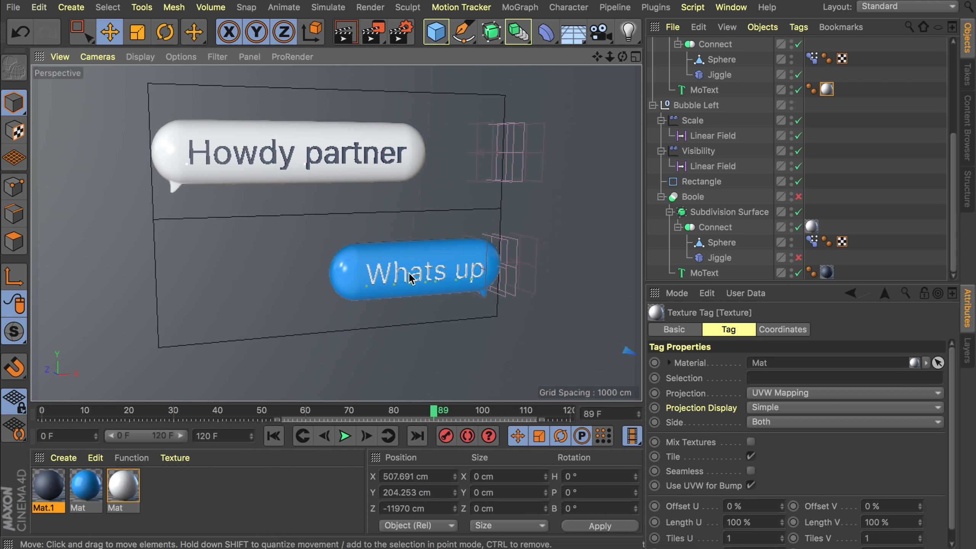
- Create another material and set its color to near-white with S 0%, V 98%
{"action": "double_click", "coordinate": [203, 495]}
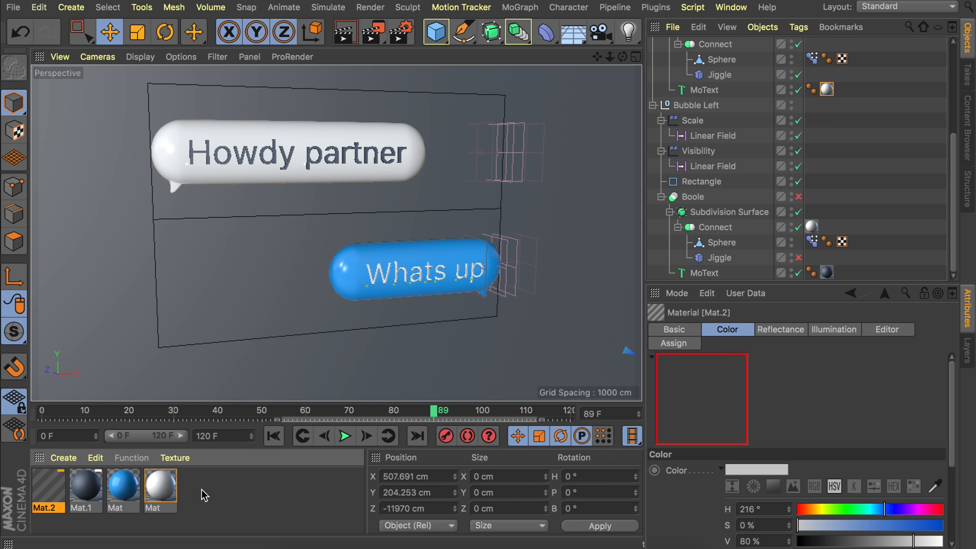
{"action": "double_click", "coordinate": [44, 485]}
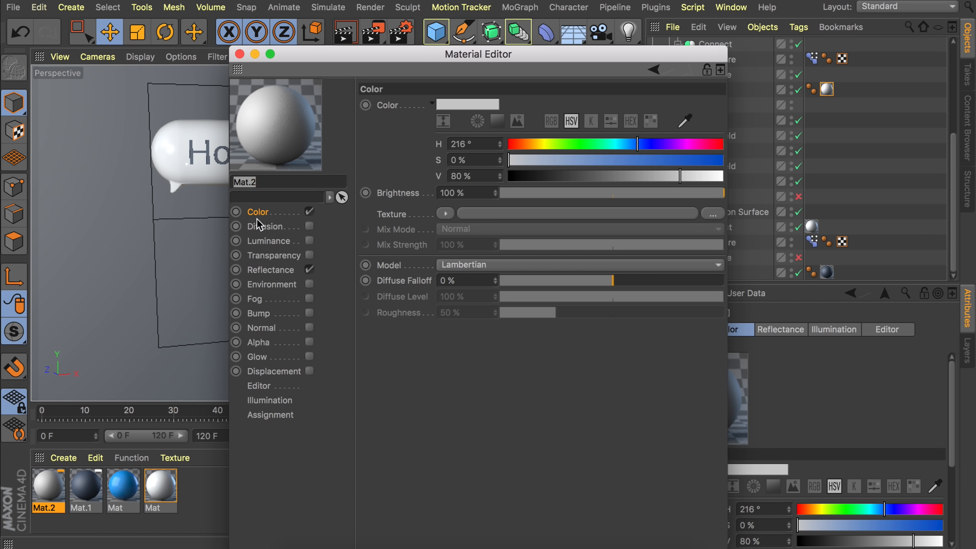
{"action": "left_click_drag", "start_coordinate": [703, 180], "coordinate": [719, 176]}
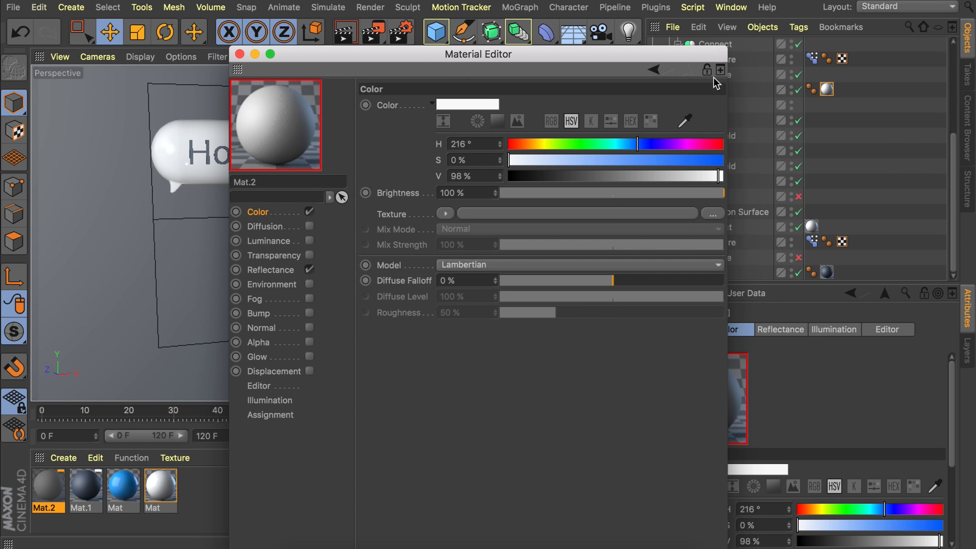
- Apply the near-white material to the backdrop plane and render the scene through the camera
{"action": "left_click", "coordinate": [240, 54]}
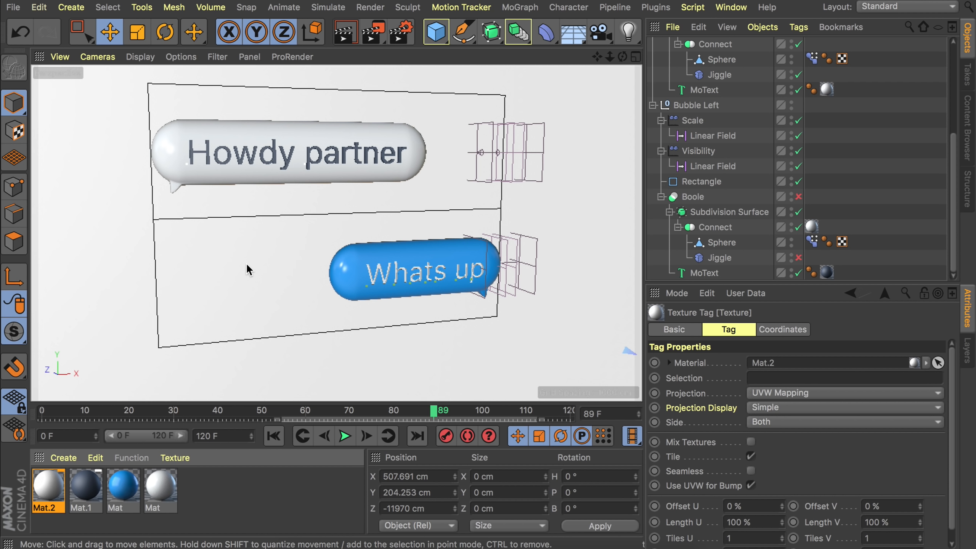
{"action": "right_click_drag", "start_coordinate": [263, 218], "coordinate": [239, 269], "text": "alt"}
{"action": "left_click_drag", "start_coordinate": [261, 246], "coordinate": [214, 238], "text": "alt"}
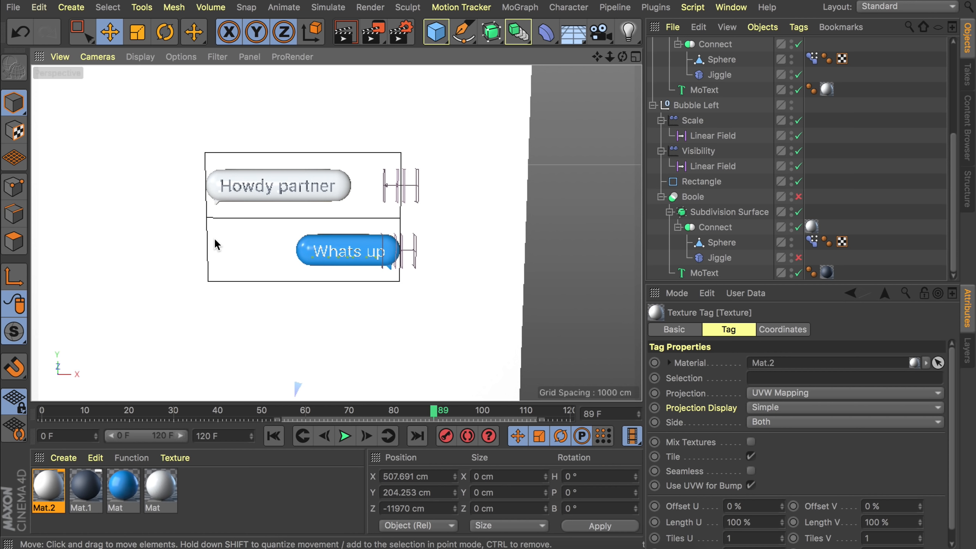
{"action": "scroll", "coordinate": [807, 154], "scroll_direction": "up", "scroll_amount": 5}
{"action": "left_click", "coordinate": [798, 44]}
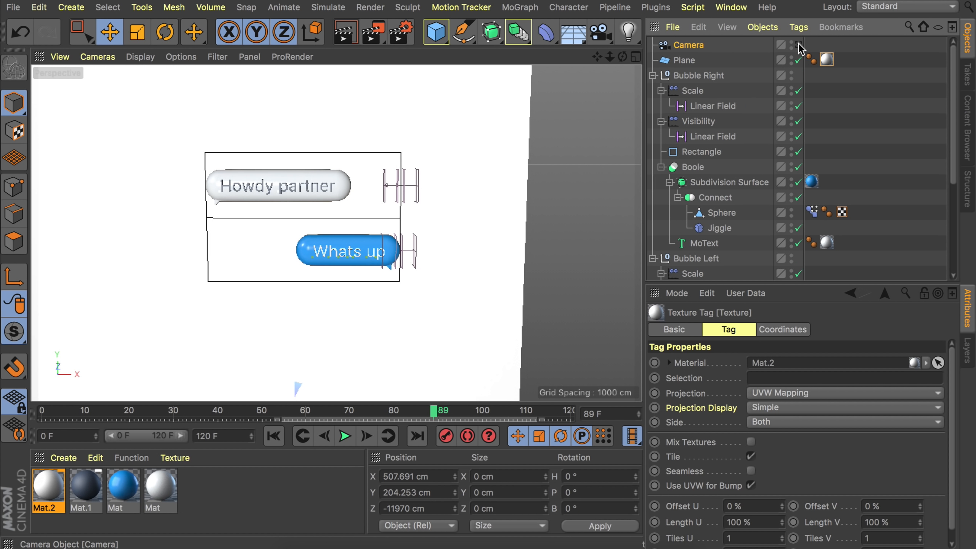
{"action": "left_click", "coordinate": [355, 35]}
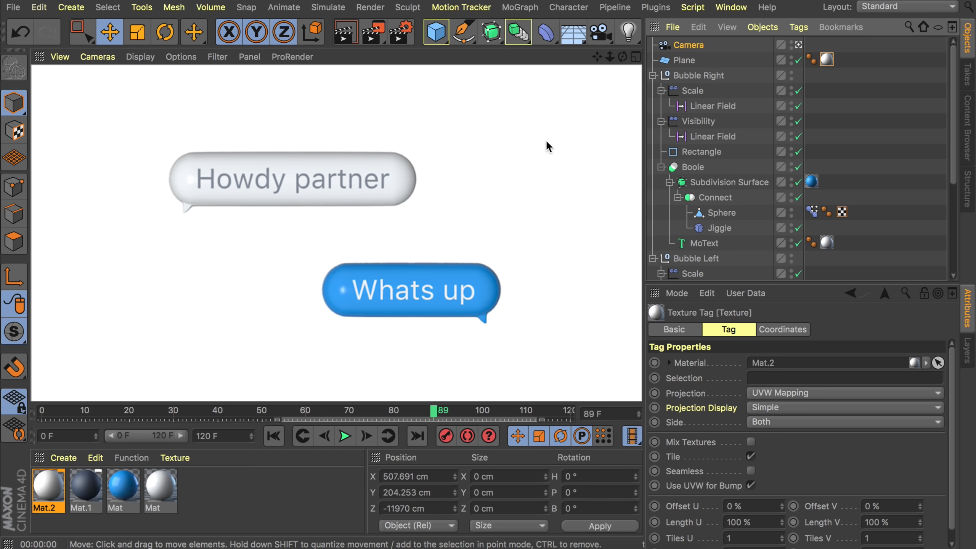
- Leave the camera view, add an area light and rotate its pitch to -90° to face downward
{"action": "left_click", "coordinate": [798, 45]}
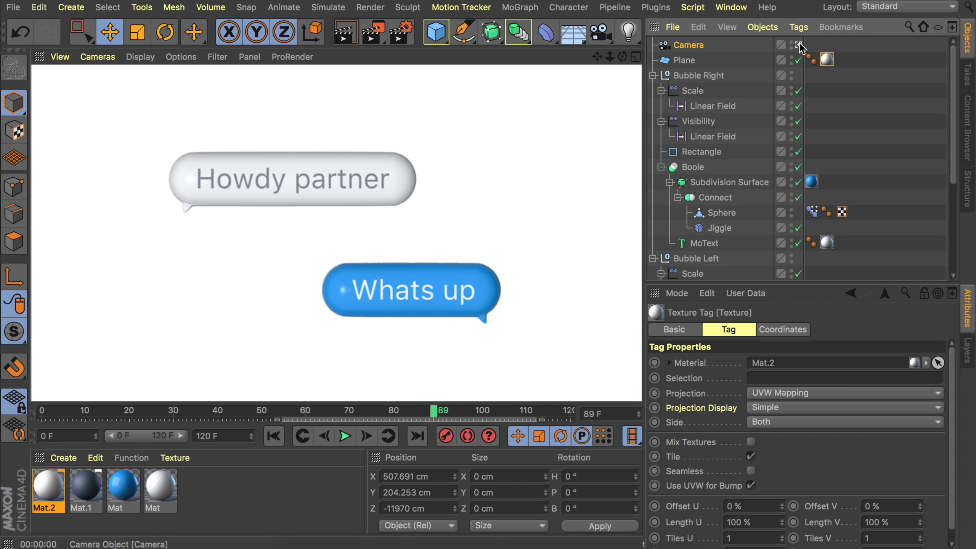
{"action": "left_click_drag", "start_coordinate": [428, 182], "coordinate": [422, 198], "text": "alt"}
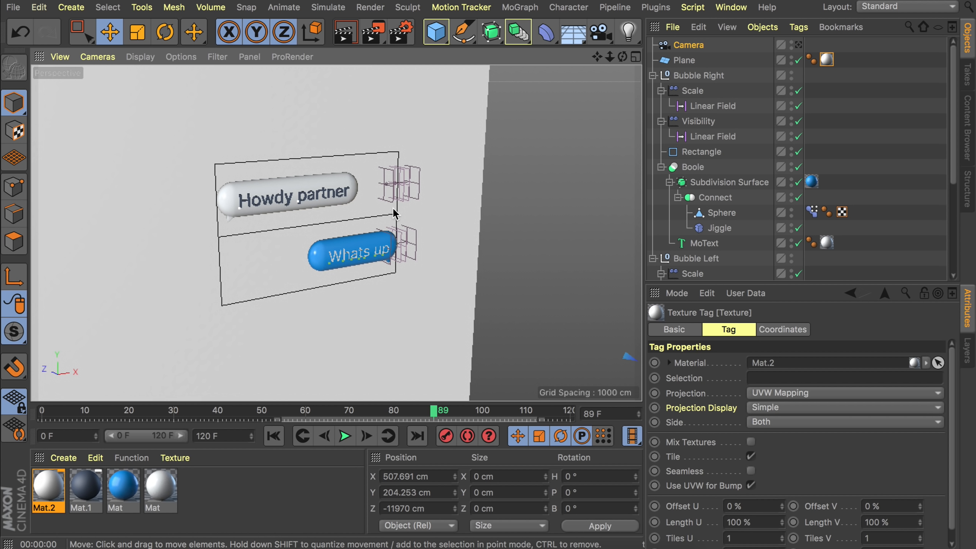
{"action": "left_click", "coordinate": [629, 32]}
{"action": "key", "text": "r"}
{"action": "left_click_drag", "start_coordinate": [246, 218], "coordinate": [211, 162]}
- Move the area light above the speech bubbles to X 510 cm, Y 980 cm
{"action": "key", "text": "e"}
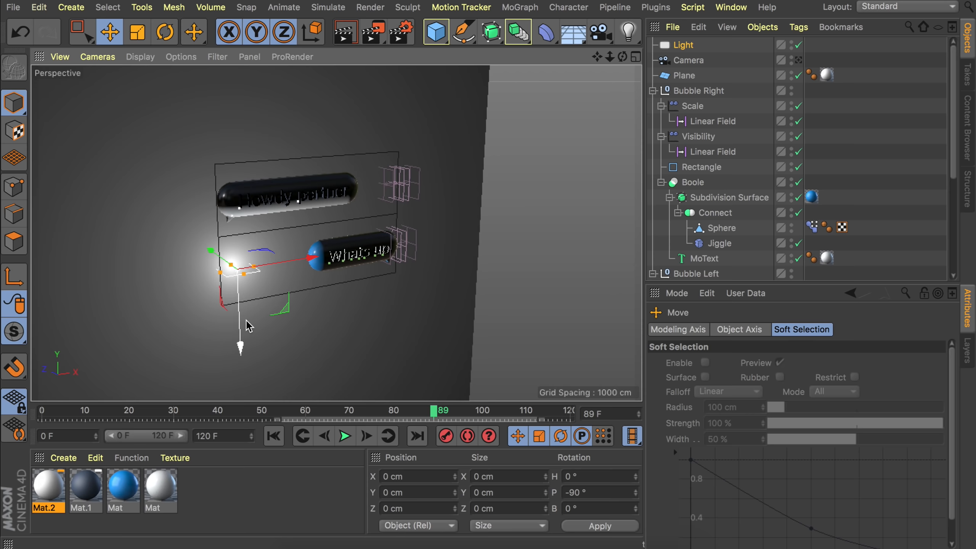
{"action": "left_click_drag", "start_coordinate": [290, 270], "coordinate": [384, 266]}
{"action": "left_click_drag", "start_coordinate": [314, 319], "coordinate": [313, 151]}
{"action": "scroll", "coordinate": [314, 162], "scroll_direction": "down", "scroll_amount": 4}
{"action": "middle_click_drag", "start_coordinate": [319, 185], "coordinate": [315, 258], "text": "alt"}
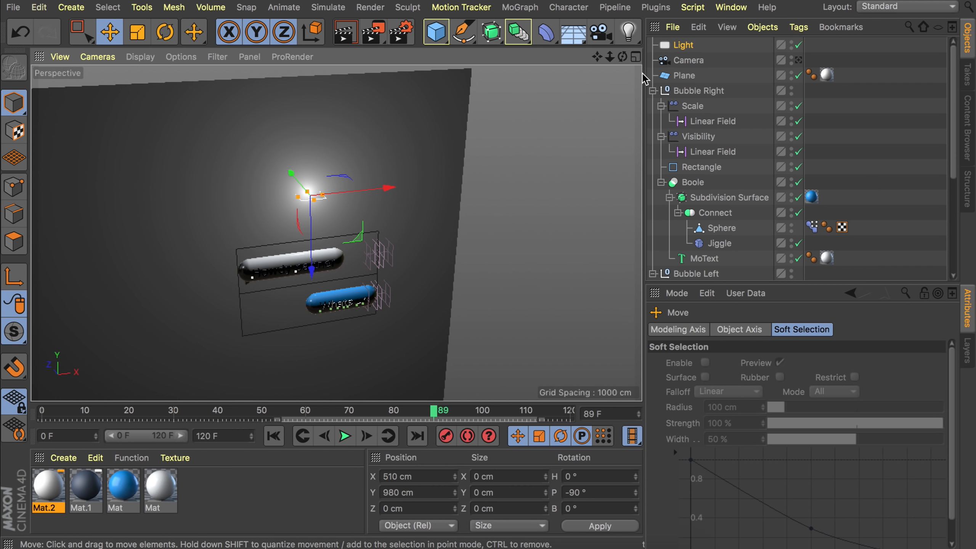
- Enlarge the area light's rectangle to about 1390 cm by 870 cm so it spans the bubbles
{"action": "left_click", "coordinate": [682, 45]}
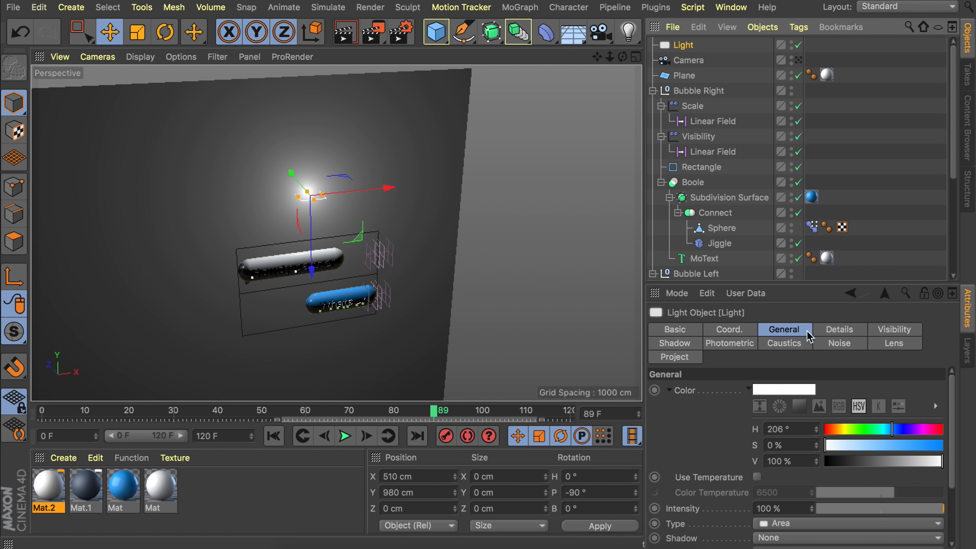
{"action": "left_click", "coordinate": [840, 331]}
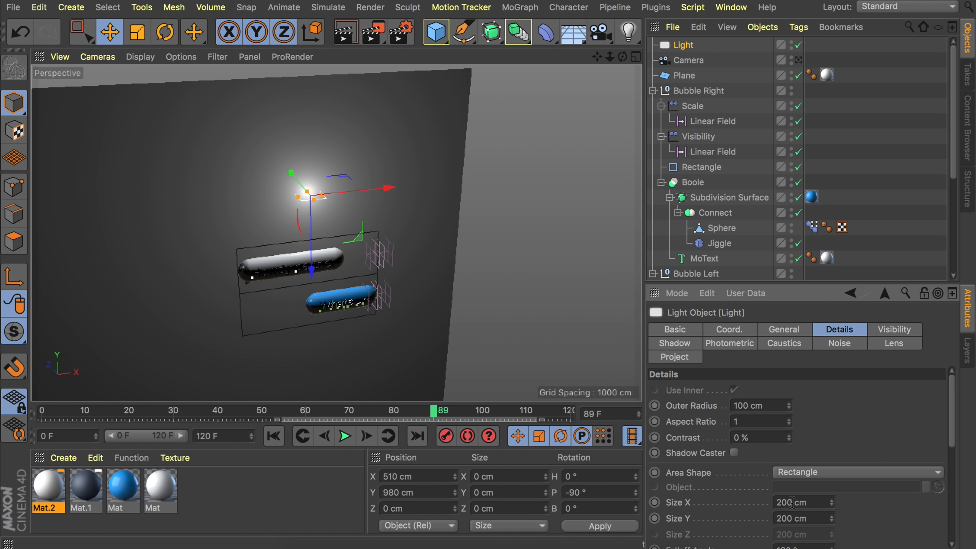
{"action": "left_click_drag", "start_coordinate": [323, 194], "coordinate": [392, 187]}
{"action": "mouse_move", "coordinate": [314, 199]}
{"action": "left_mouse_down"}
{"action": "mouse_move", "coordinate": [335, 223]}
{"action": "mouse_move", "coordinate": [326, 215]}
{"action": "left_mouse_up"}
{"action": "left_click_drag", "start_coordinate": [384, 288], "coordinate": [407, 292], "text": "alt"}
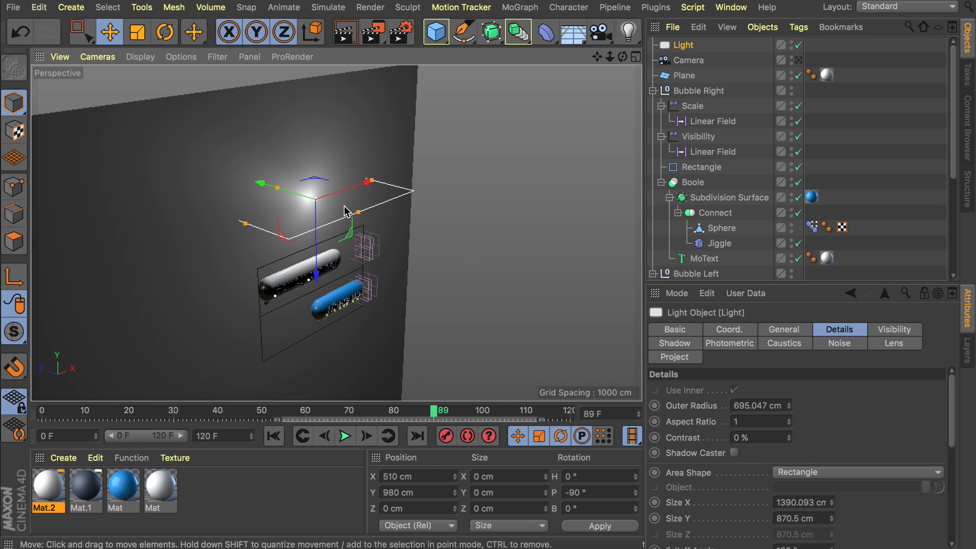
{"action": "left_click_drag", "start_coordinate": [362, 210], "coordinate": [244, 139], "text": "alt"}
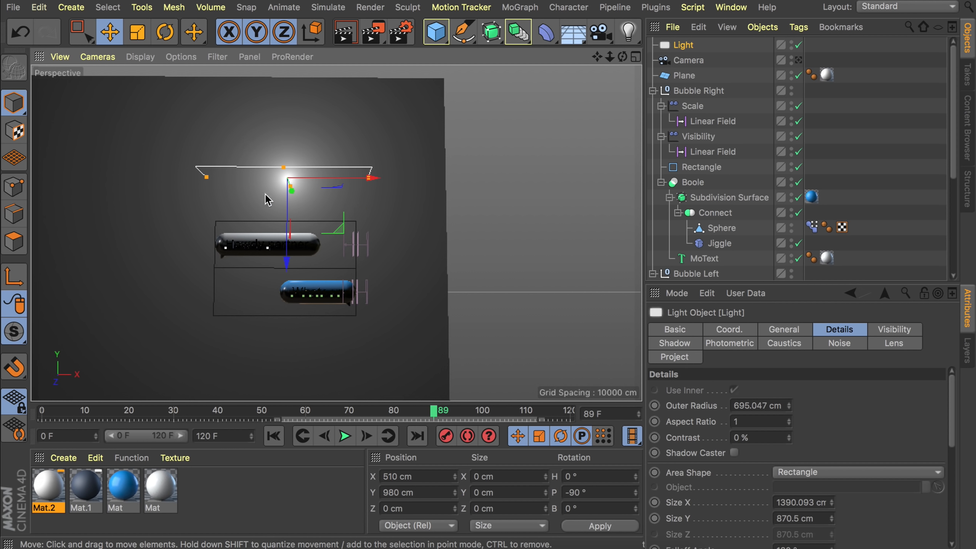
{"action": "left_click_drag", "start_coordinate": [281, 179], "coordinate": [477, 275], "text": "alt"}
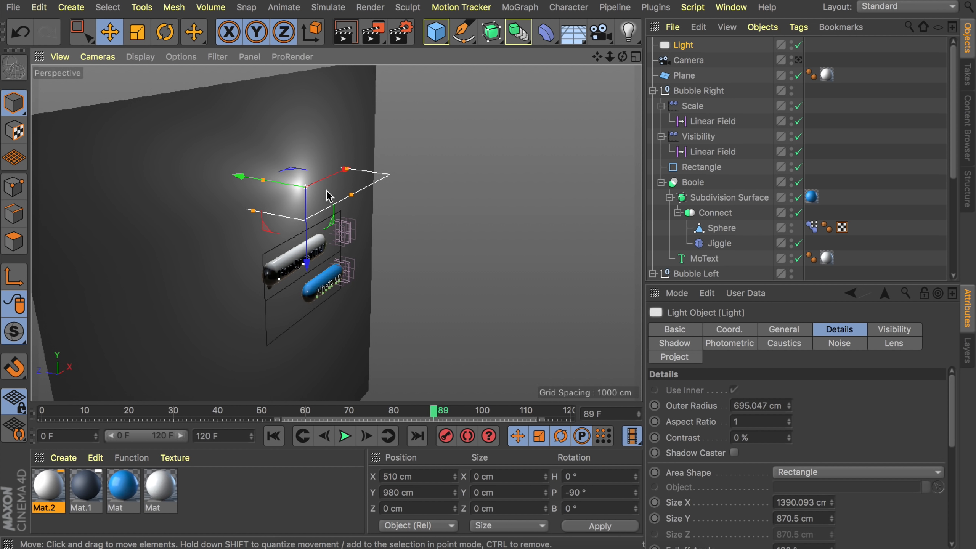
- Set the upper light's intensity to 70% and its color value (V) to 90%
{"action": "left_click", "coordinate": [795, 329]}
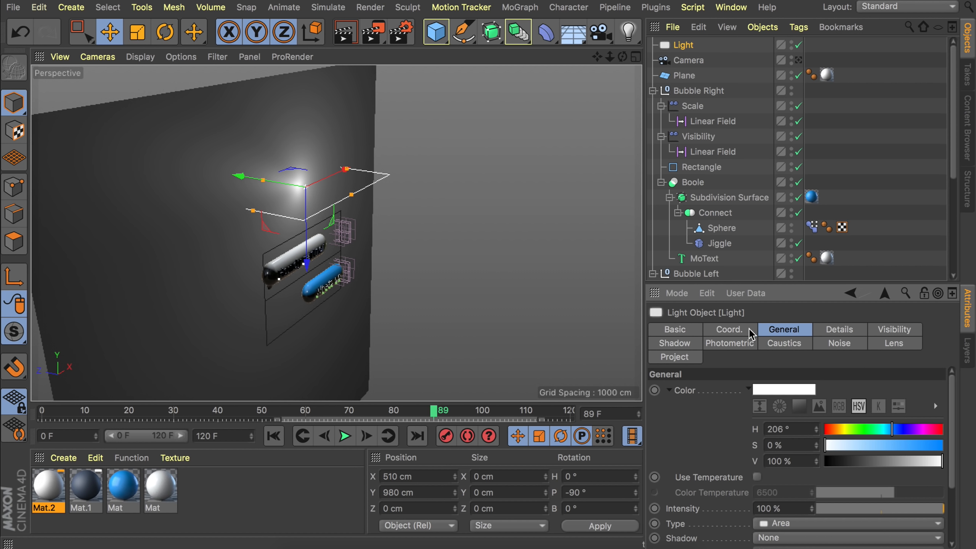
{"action": "left_click", "coordinate": [778, 509]}
{"action": "type", "text": "70"}
{"action": "key", "text": "Return"}
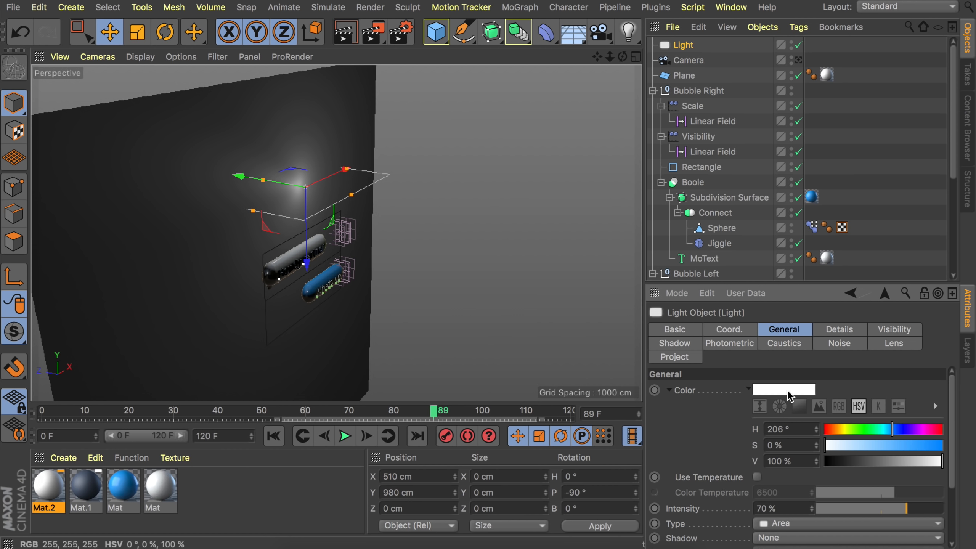
{"action": "left_click_drag", "start_coordinate": [939, 461], "coordinate": [931, 461]}
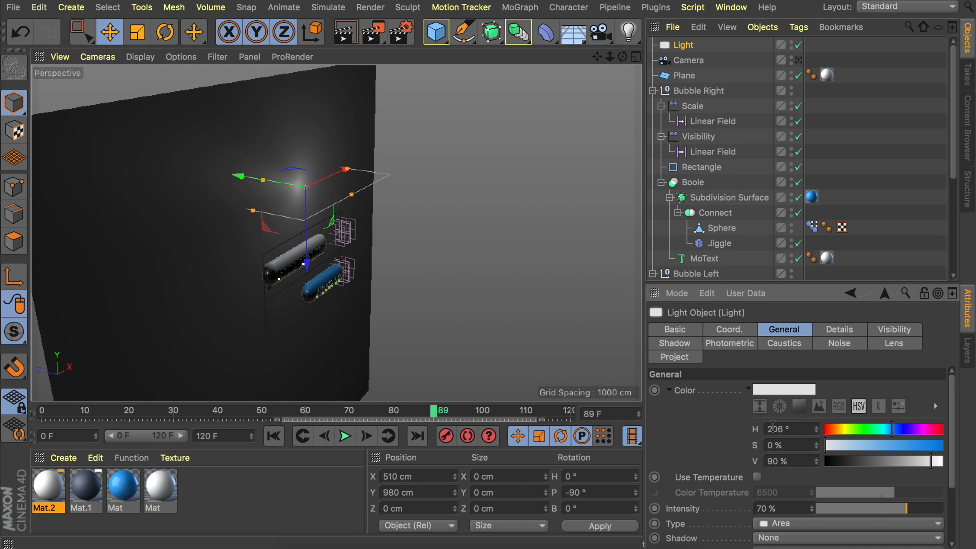
- Set the upper light's shadow type to Shadow Maps (Soft)
{"action": "scroll", "coordinate": [679, 479], "scroll_direction": "down", "scroll_amount": 1}
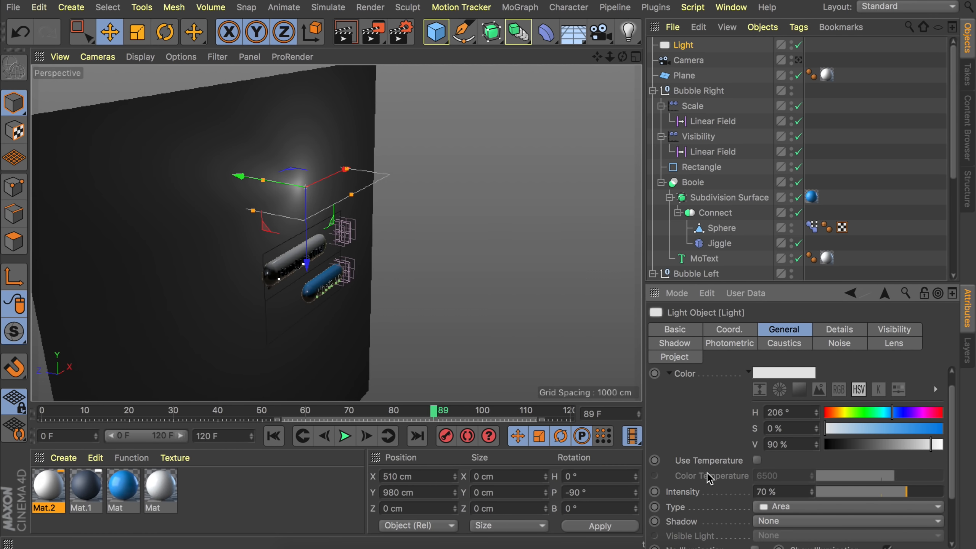
{"action": "left_click", "coordinate": [770, 522]}
{"action": "left_click", "coordinate": [785, 477]}
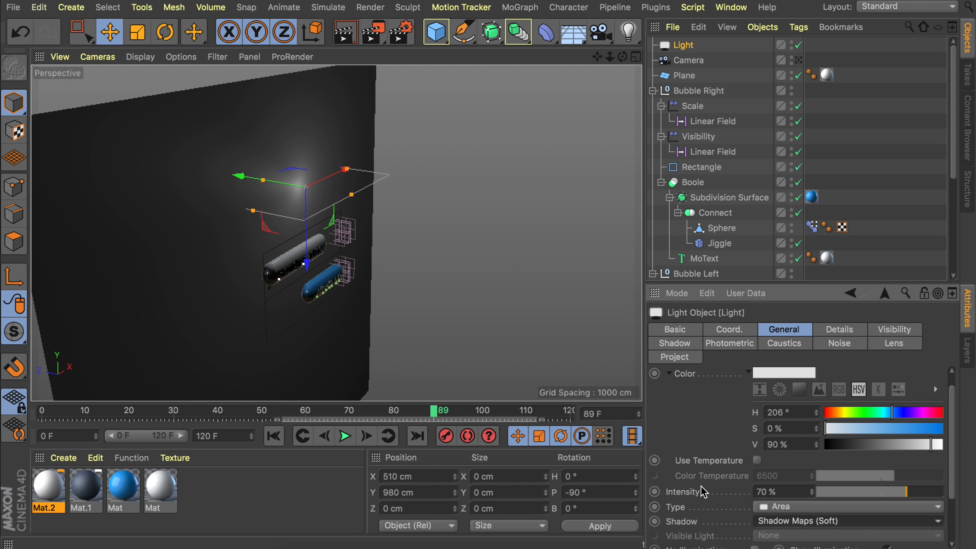
{"action": "scroll", "coordinate": [706, 490], "scroll_direction": "down", "scroll_amount": 1}
- Change the upper light's shadow color to a muted blue-gray
{"action": "left_click", "coordinate": [676, 344]}
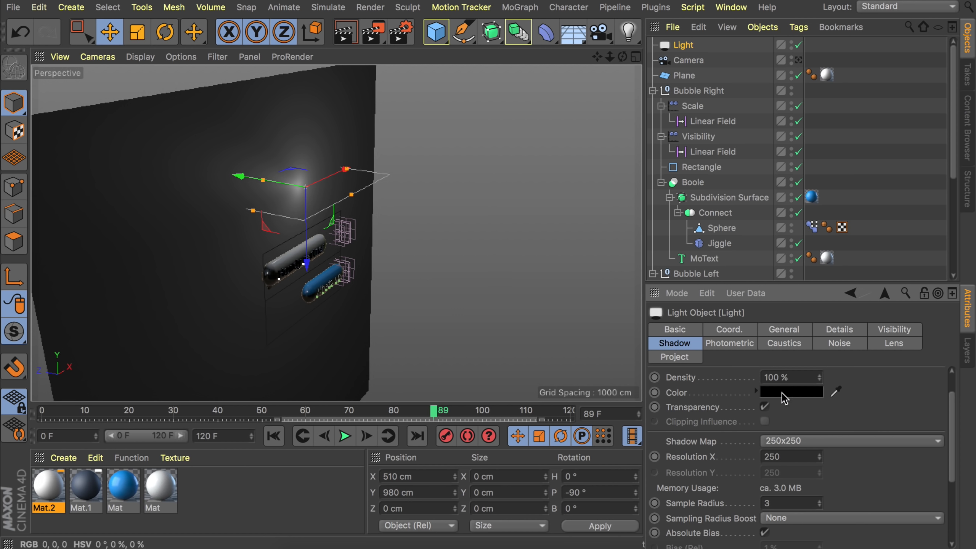
{"action": "mouse_move", "coordinate": [784, 398]}
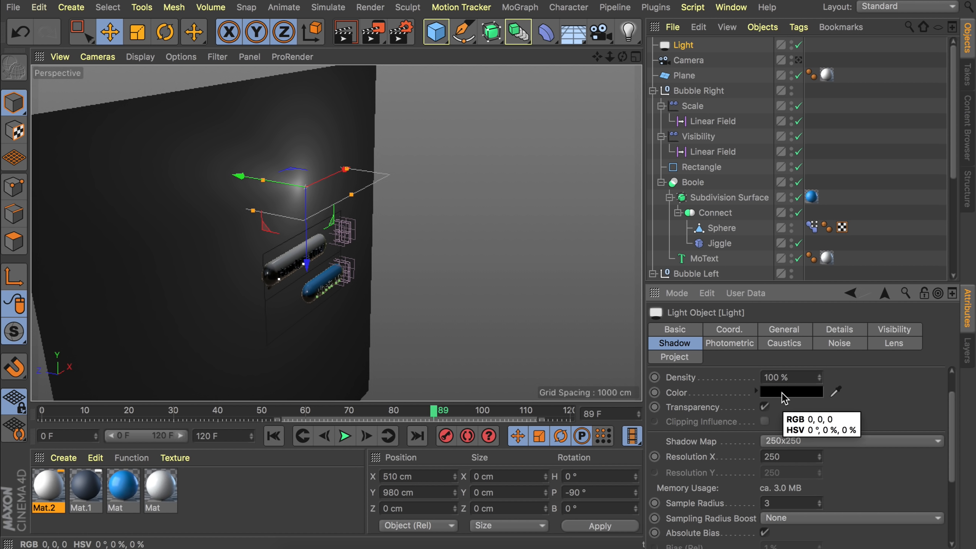
{"action": "left_click", "coordinate": [783, 392]}
{"action": "mouse_move", "coordinate": [847, 391]}
{"action": "left_mouse_down"}
{"action": "mouse_move", "coordinate": [832, 393]}
{"action": "mouse_move", "coordinate": [840, 392]}
{"action": "left_mouse_up"}
{"action": "left_click", "coordinate": [737, 407]}
{"action": "left_click", "coordinate": [806, 423]}
{"action": "left_click", "coordinate": [806, 449]}
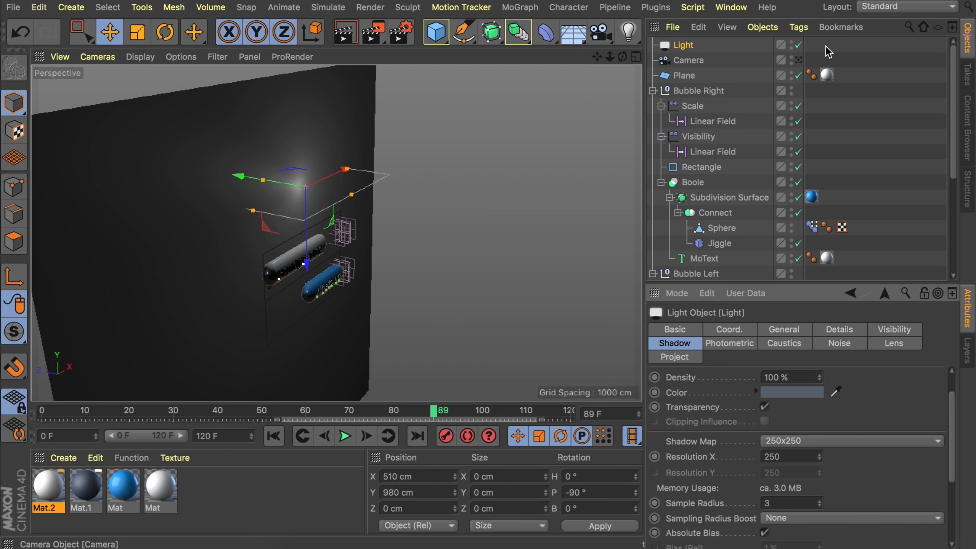
- Render the camera view to check the lighting and shadows, and return to the free perspective view
{"action": "left_click", "coordinate": [798, 60]}
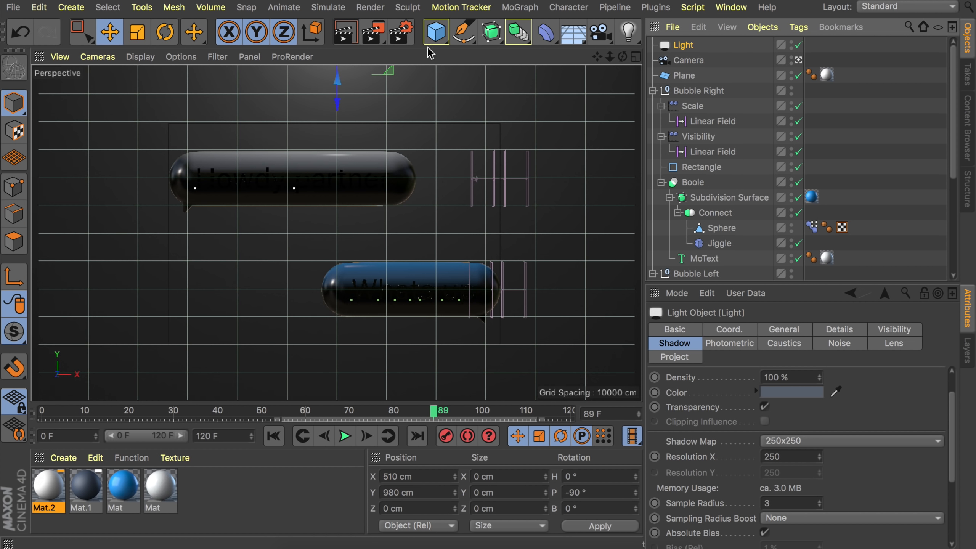
{"action": "left_click", "coordinate": [344, 31]}
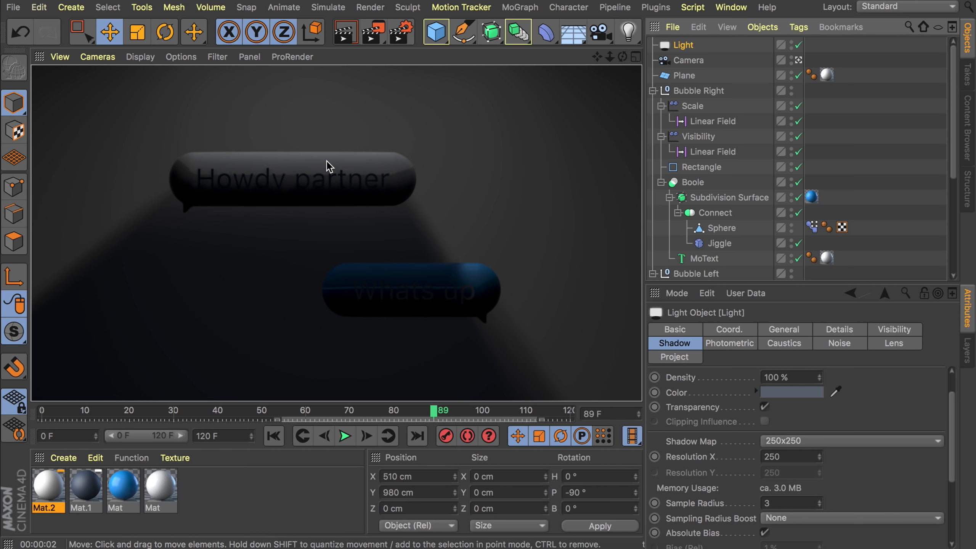
{"action": "left_click", "coordinate": [800, 60]}
- Duplicate the area light below the bubbles at Y -1000 cm and scale the copy down
{"action": "left_click_drag", "start_coordinate": [306, 233], "coordinate": [331, 429], "text": "ctrl"}
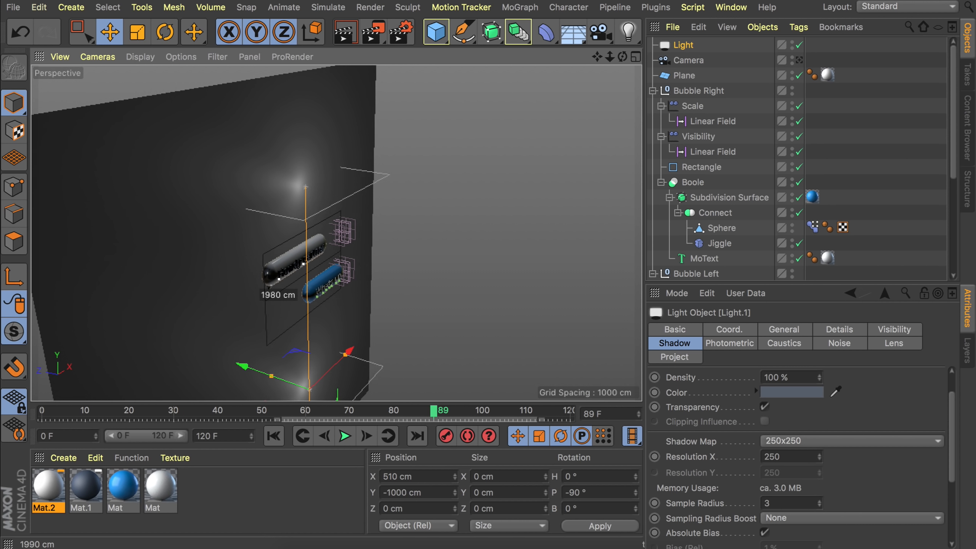
{"action": "left_click_drag", "start_coordinate": [330, 166], "coordinate": [253, 82], "text": "alt"}
{"action": "left_click_drag", "start_coordinate": [272, 226], "coordinate": [300, 250], "text": "alt"}
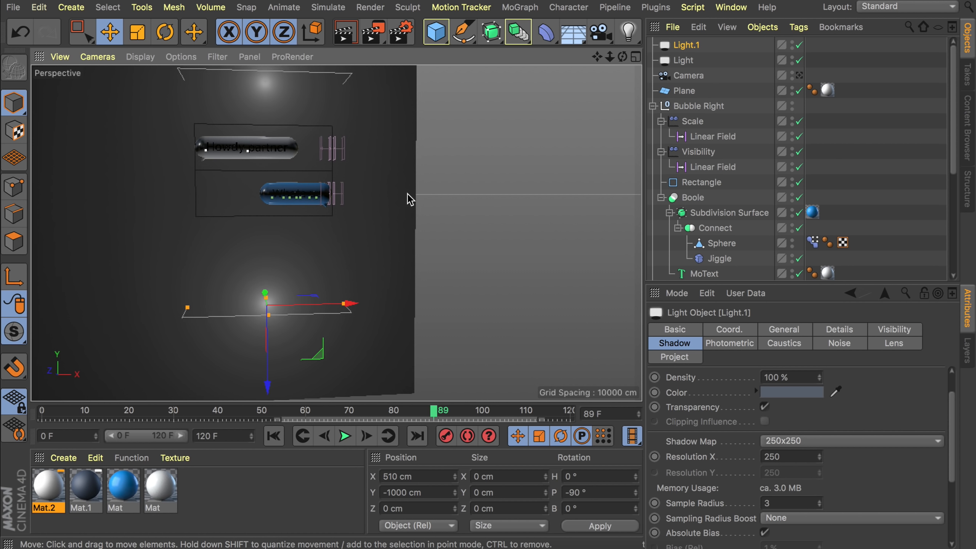
{"action": "key", "text": "t"}
{"action": "left_click_drag", "start_coordinate": [414, 225], "coordinate": [81, 231]}
{"action": "left_click_drag", "start_coordinate": [246, 235], "coordinate": [276, 267], "text": "alt"}
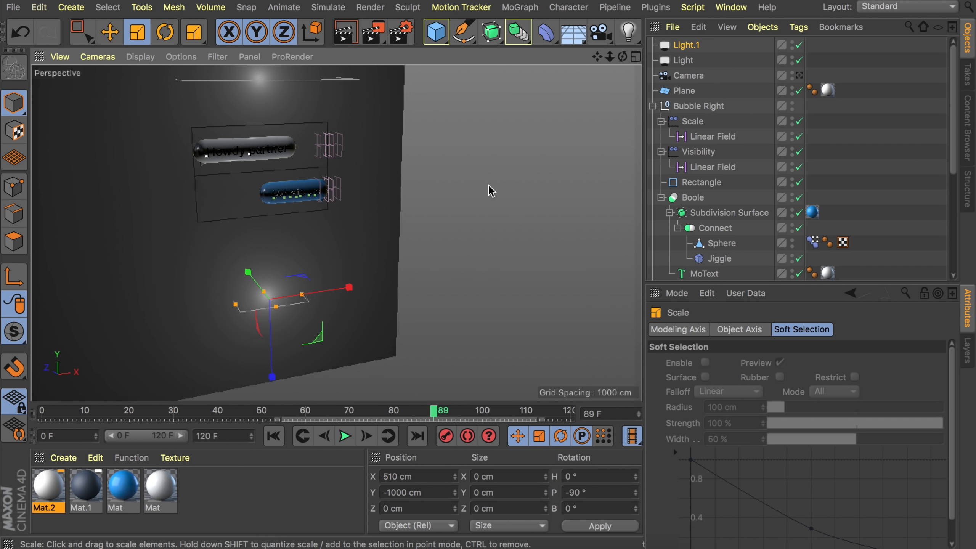
- Turn off shadows on the lower light and set its color to a dark blue with S 17%, V 31%
{"action": "left_click", "coordinate": [686, 44]}
{"action": "left_click", "coordinate": [785, 329]}
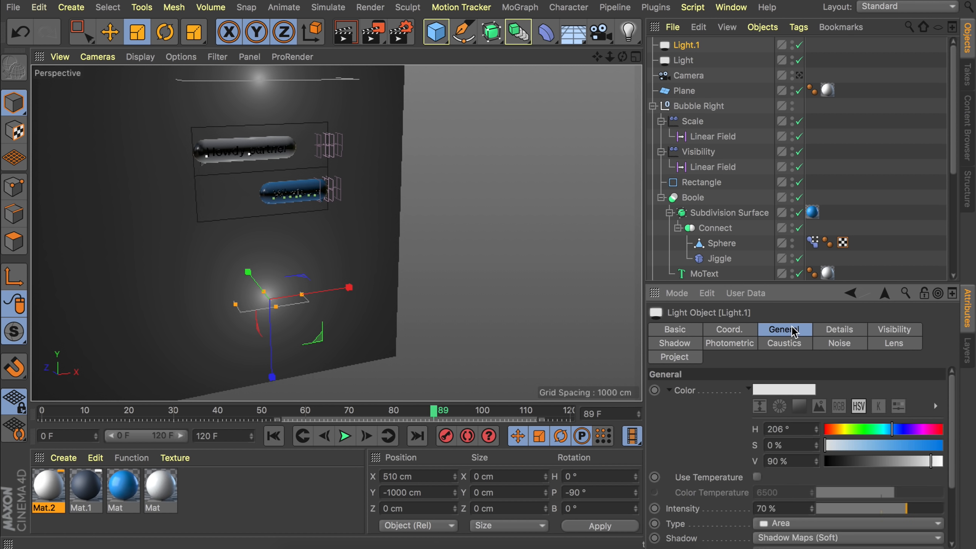
{"action": "left_click", "coordinate": [787, 538]}
{"action": "left_click", "coordinate": [768, 475]}
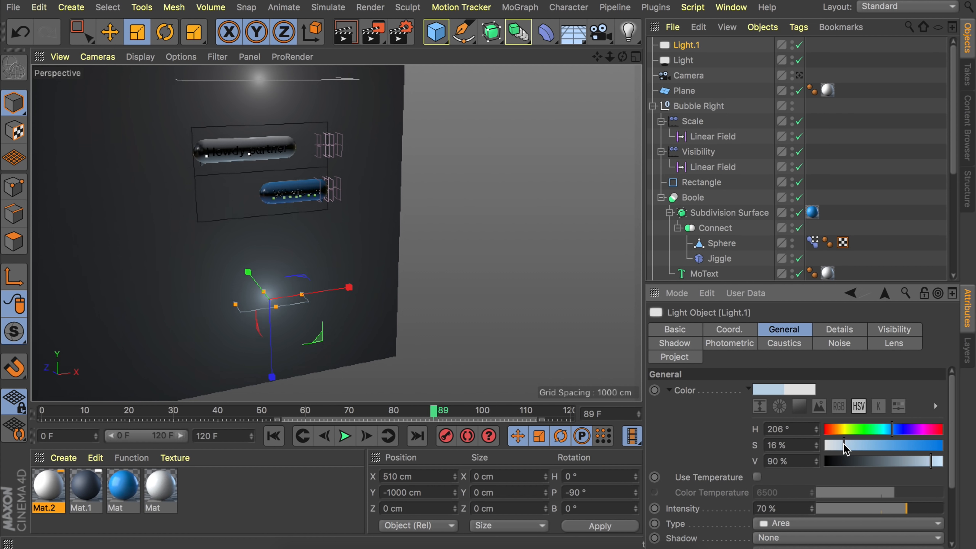
{"action": "left_click_drag", "start_coordinate": [843, 447], "coordinate": [861, 461]}
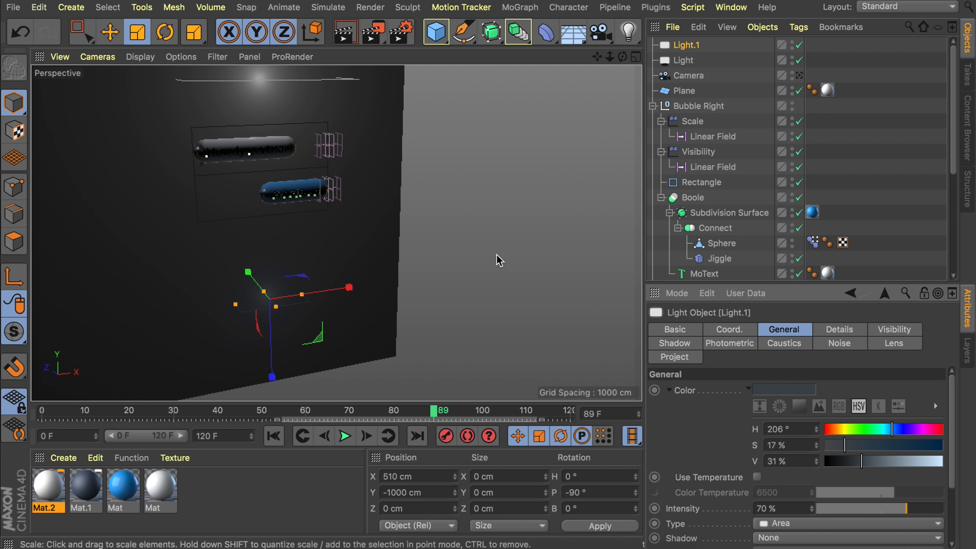
- Try an intensity of 400% on the lower light and render the camera view
{"action": "left_click", "coordinate": [767, 508]}
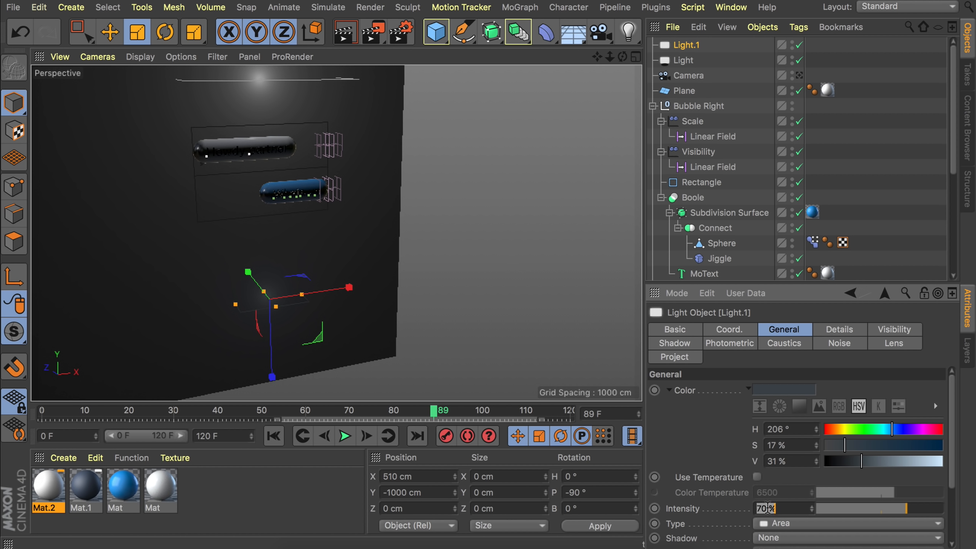
{"action": "type", "text": "400"}
{"action": "key", "text": "Return"}
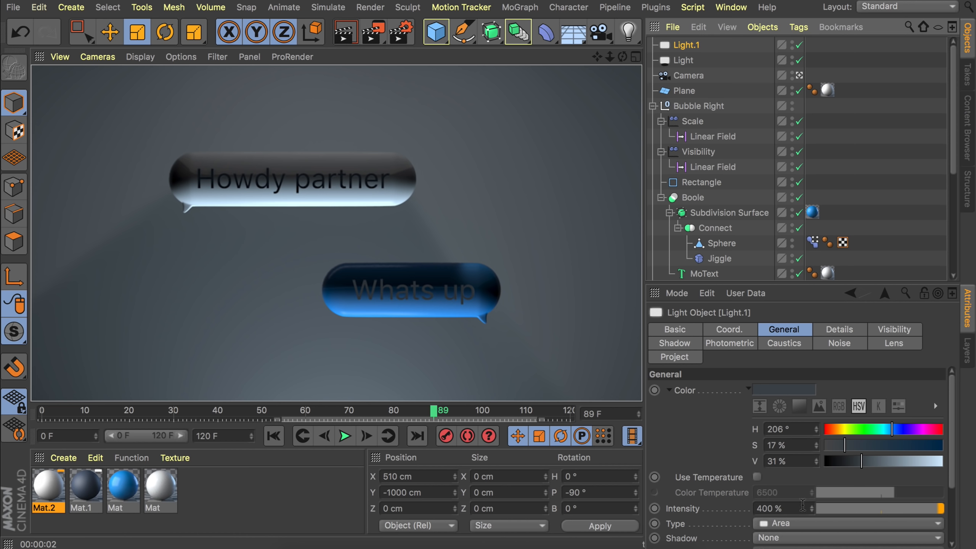
- Set the lower light's intensity to 300% and render the camera view again
{"action": "left_click", "coordinate": [798, 503]}
{"action": "type", "text": "30"}
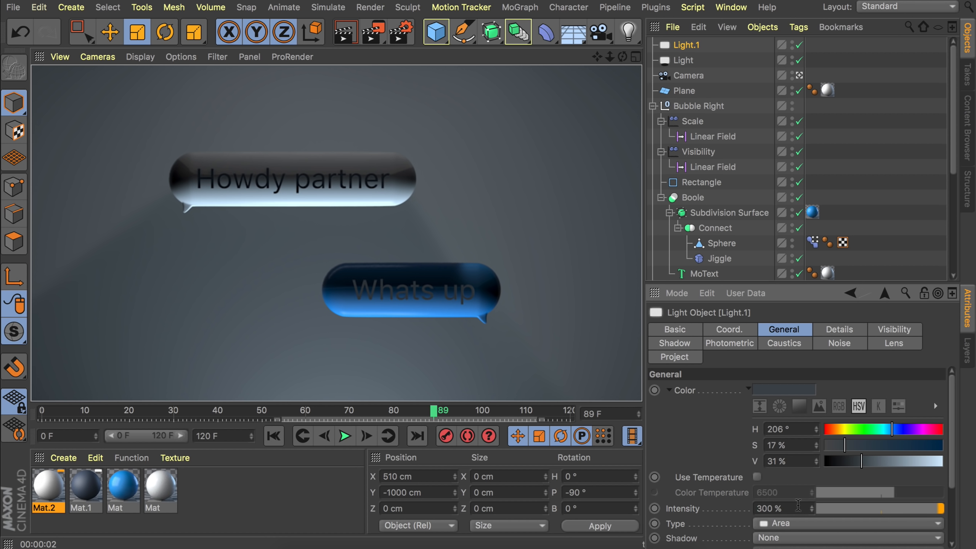
{"action": "key", "text": "Return"}
{"action": "key", "text": "ctrl+r"}
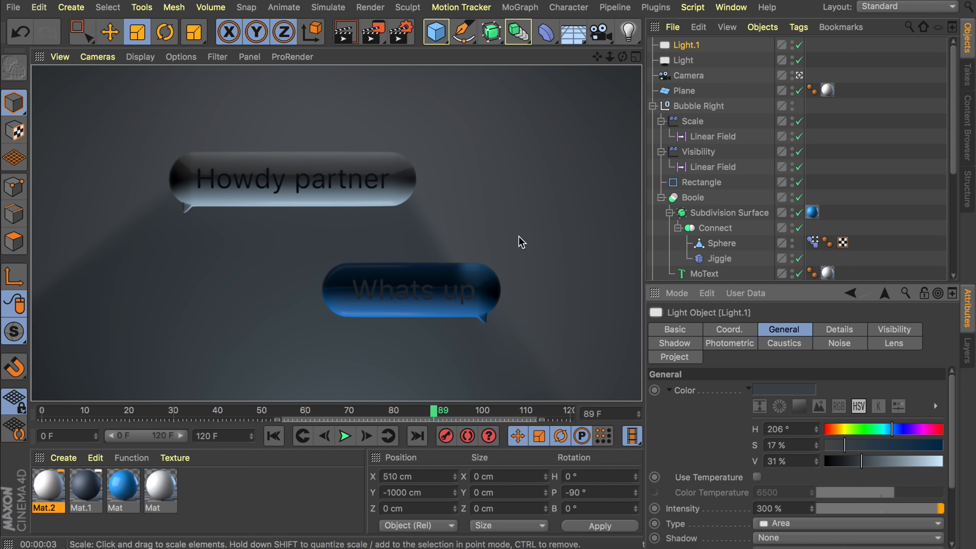
- Add a third area light and place it in front of the bubbles at about Y 228 cm, Z -2990 cm
{"action": "left_click", "coordinate": [628, 32]}
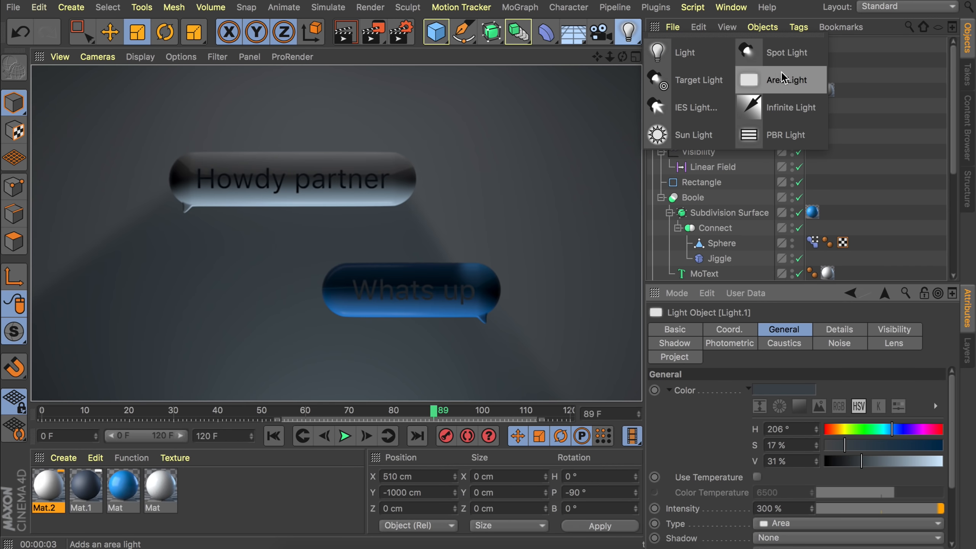
{"action": "left_click", "coordinate": [787, 80]}
{"action": "left_click", "coordinate": [799, 90]}
{"action": "mouse_move", "coordinate": [345, 231]}
{"action": "left_mouse_down", "text": "alt"}
{"action": "mouse_move", "coordinate": [272, 213]}
{"action": "mouse_move", "coordinate": [354, 214]}
{"action": "left_mouse_up", "text": "alt"}
{"action": "key", "text": "e"}
{"action": "left_click_drag", "start_coordinate": [319, 234], "coordinate": [252, 244], "text": "alt"}
{"action": "scroll", "coordinate": [252, 244], "scroll_direction": "down", "scroll_amount": 3}
{"action": "scroll", "coordinate": [254, 247], "scroll_direction": "down", "scroll_amount": 1}
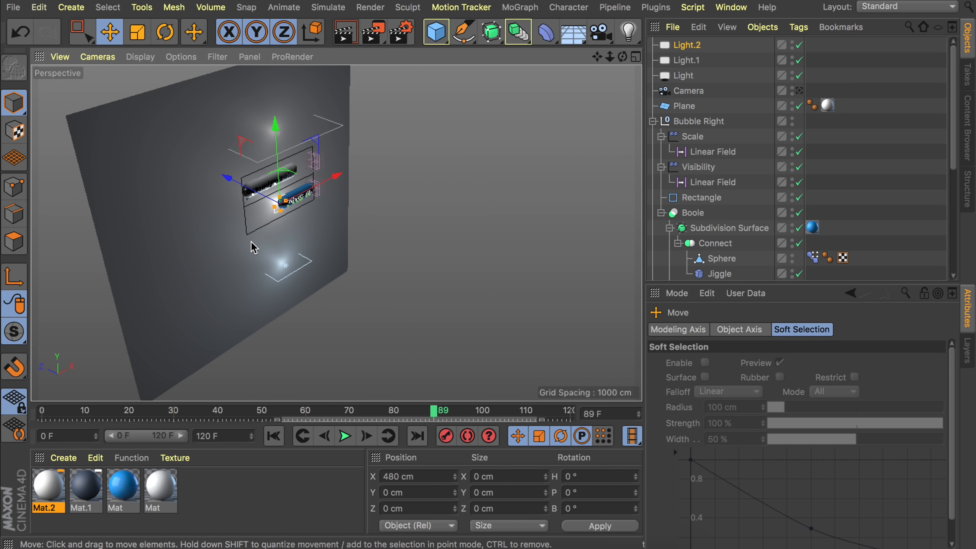
{"action": "left_click_drag", "start_coordinate": [260, 173], "coordinate": [394, 199], "text": "alt"}
{"action": "left_click_drag", "start_coordinate": [296, 158], "coordinate": [393, 148], "text": "alt"}
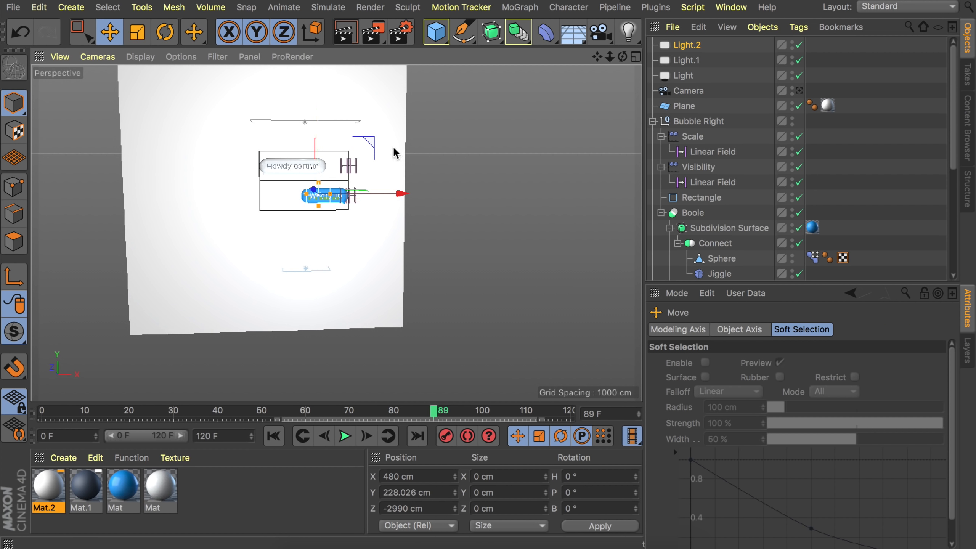
- Scale the front area light up to about 3082 by 3082 cm
{"action": "key", "text": "t"}
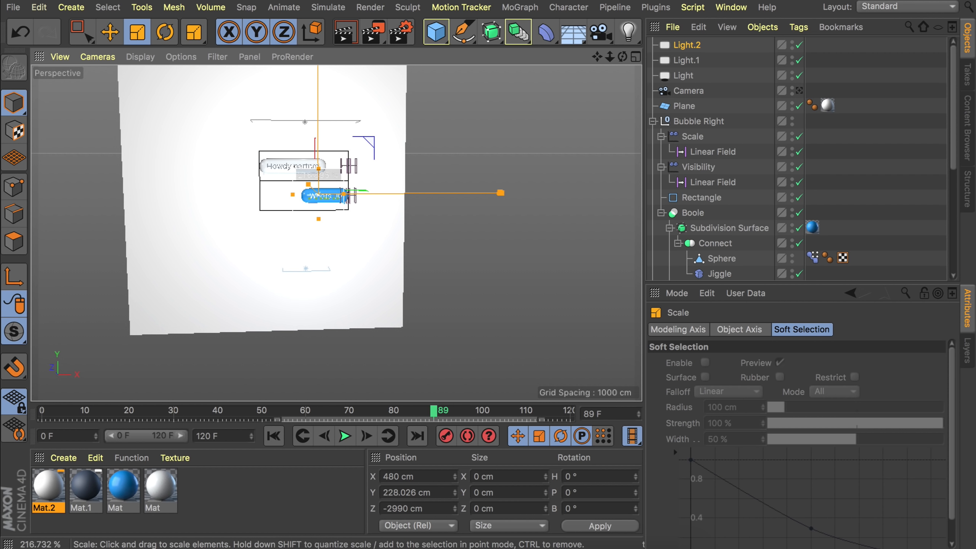
{"action": "left_click", "coordinate": [687, 44]}
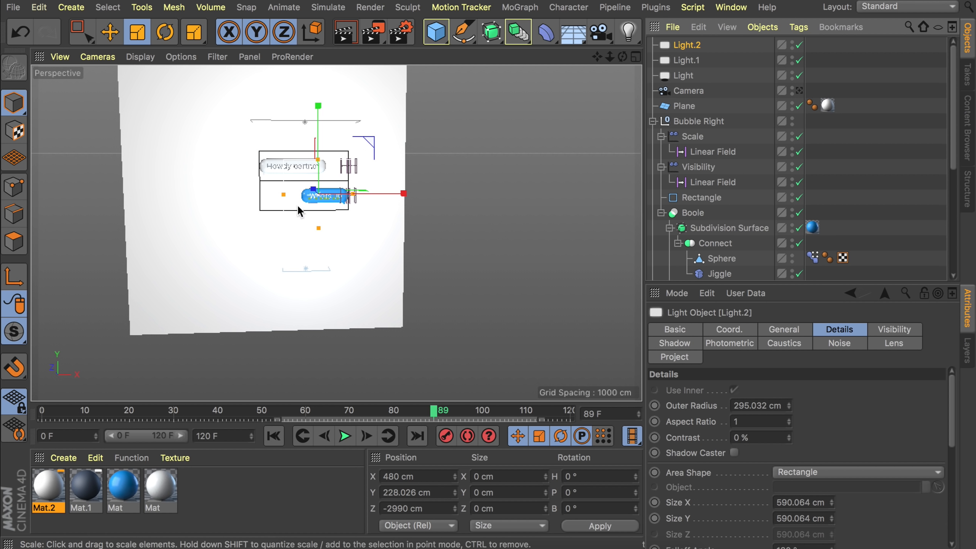
{"action": "left_click_drag", "start_coordinate": [416, 260], "coordinate": [615, 258]}
{"action": "left_click_drag", "start_coordinate": [269, 173], "coordinate": [310, 179], "text": "alt"}
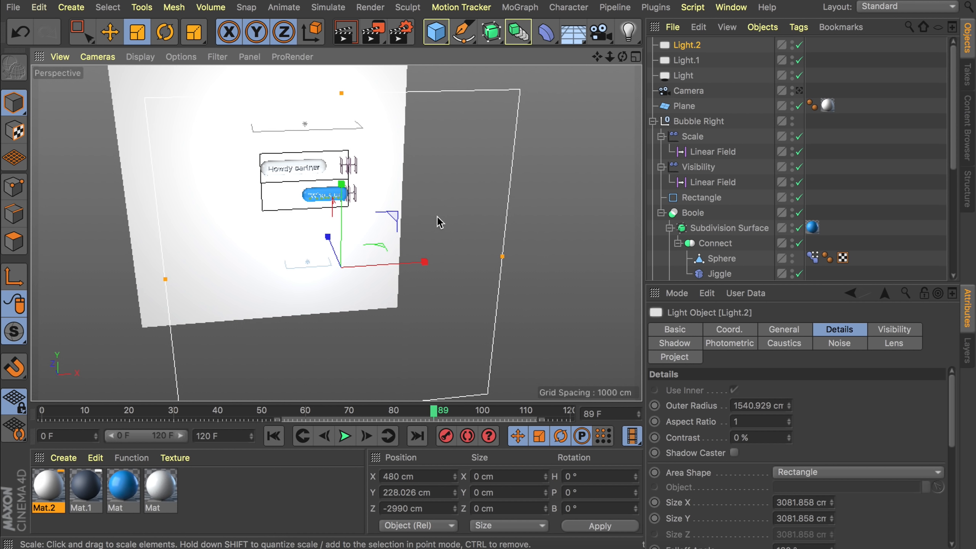
- Set the front area light's intensity to 84% and its shadow type to Shadow Maps (Soft)
{"action": "left_click", "coordinate": [773, 330]}
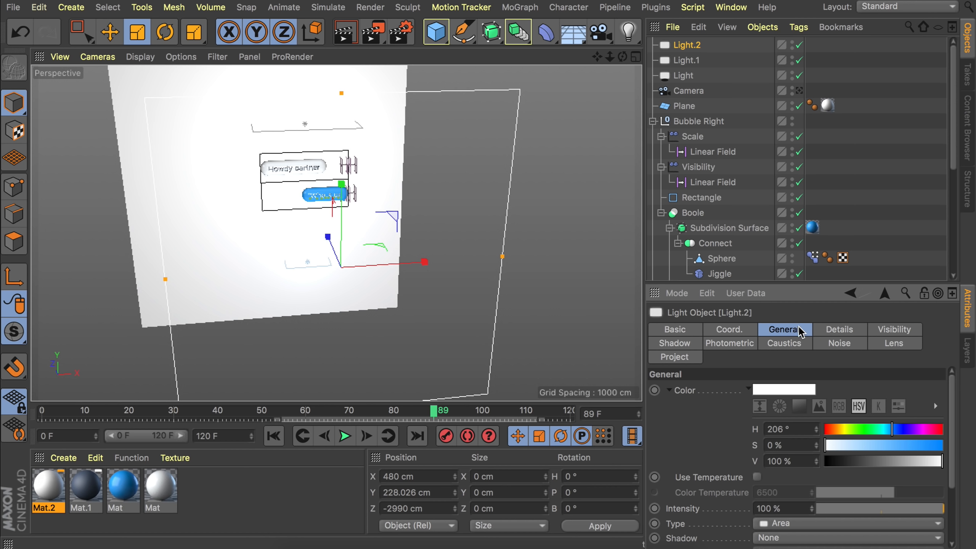
{"action": "left_click_drag", "start_coordinate": [940, 510], "coordinate": [926, 512]}
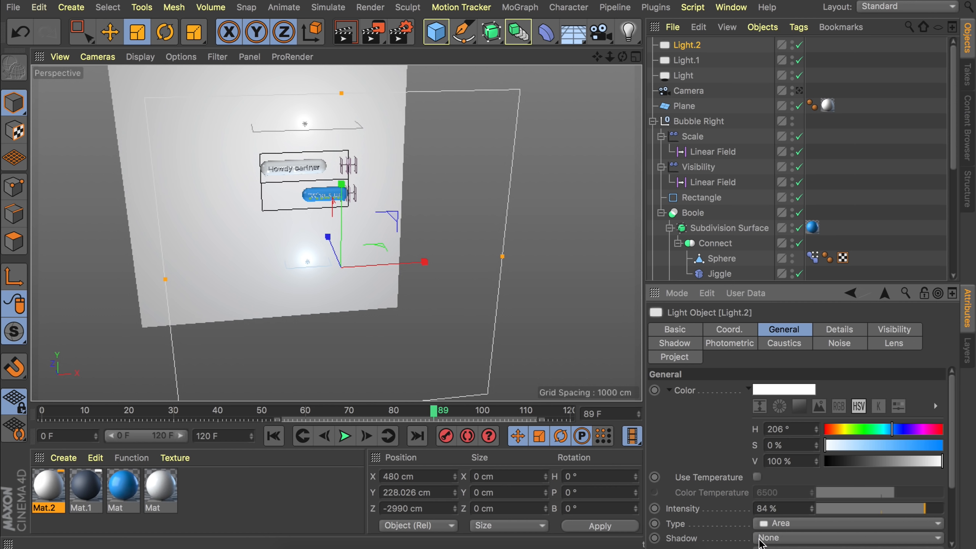
{"action": "left_click", "coordinate": [760, 538]}
{"action": "left_click", "coordinate": [776, 493]}
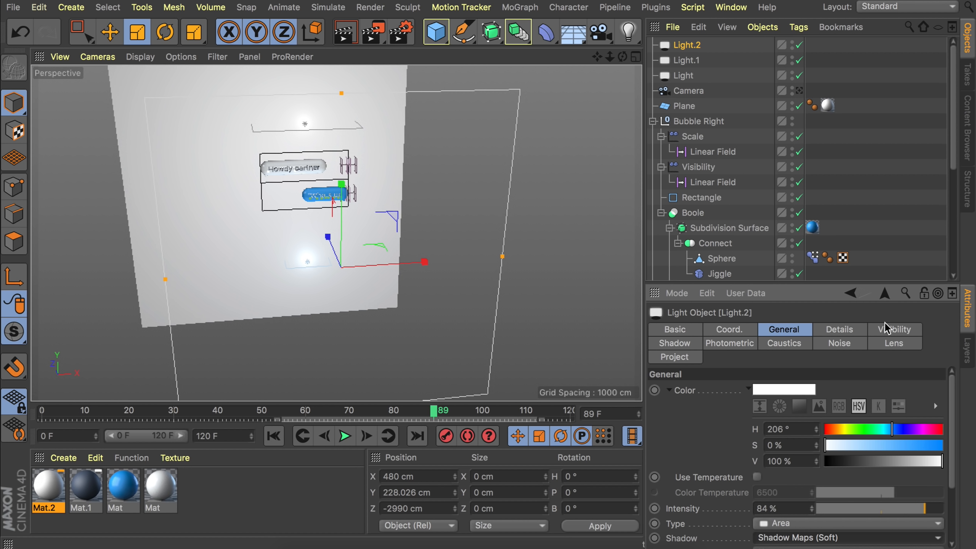
- Set the front light's shadow color to a grey-blue with H 211°, S 16%, V 45%, and render the camera view
{"action": "left_click", "coordinate": [663, 343]}
{"action": "left_click", "coordinate": [780, 409]}
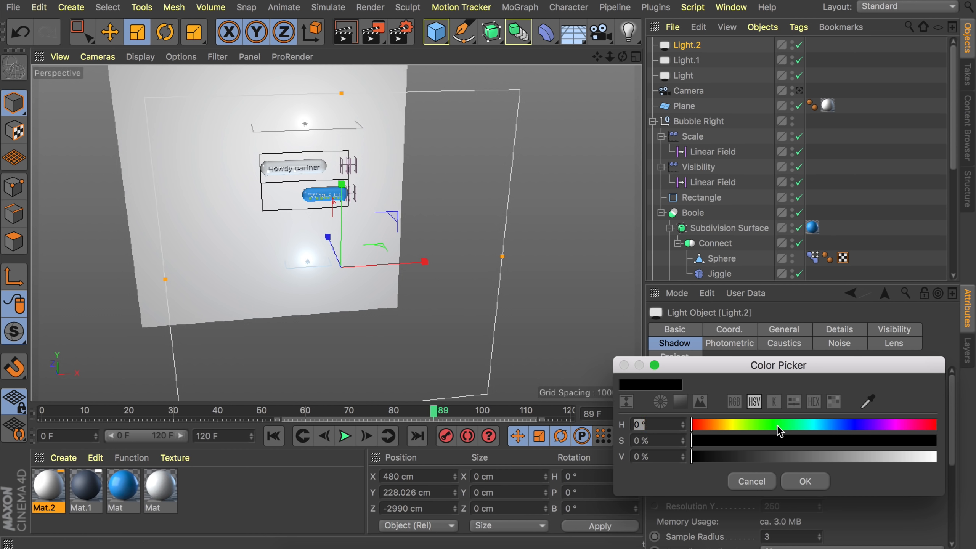
{"action": "left_click", "coordinate": [835, 424]}
{"action": "left_click_drag", "start_coordinate": [705, 441], "coordinate": [730, 443]}
{"action": "left_click_drag", "start_coordinate": [739, 457], "coordinate": [801, 461]}
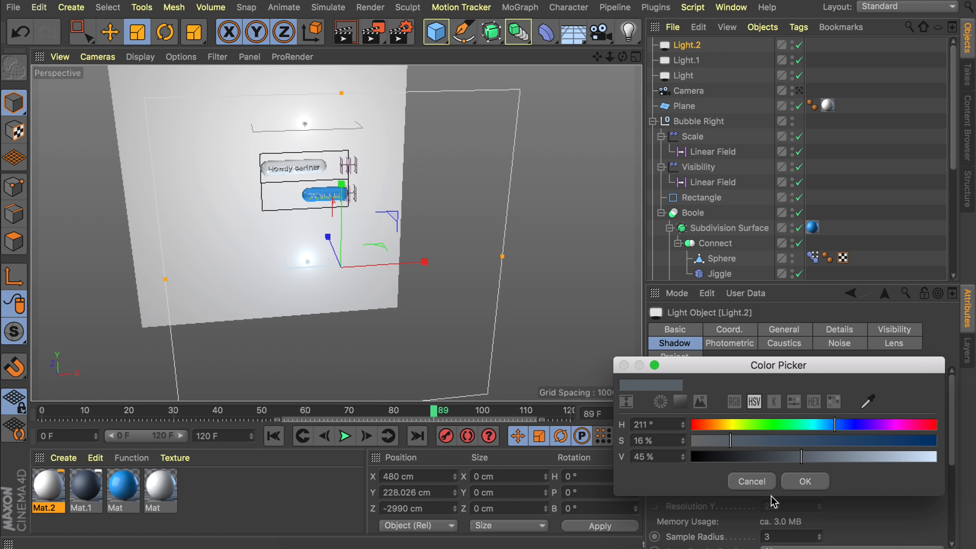
{"action": "key", "text": "Return"}
{"action": "left_click", "coordinate": [799, 90]}
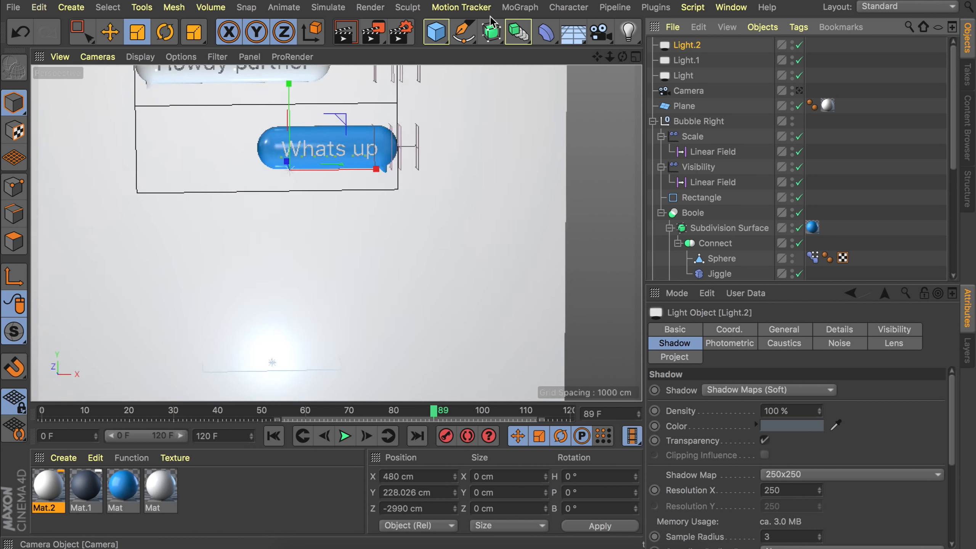
{"action": "key", "text": "ctrl+r"}
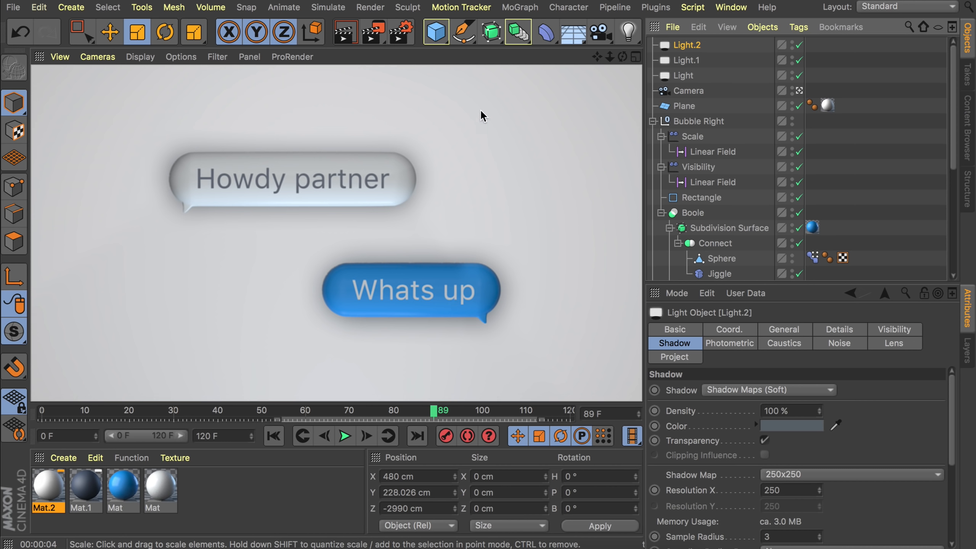
- Add an omni light with Ambient Illumination enabled and intensity about 60%, and render the camera view
{"action": "left_click", "coordinate": [629, 32]}
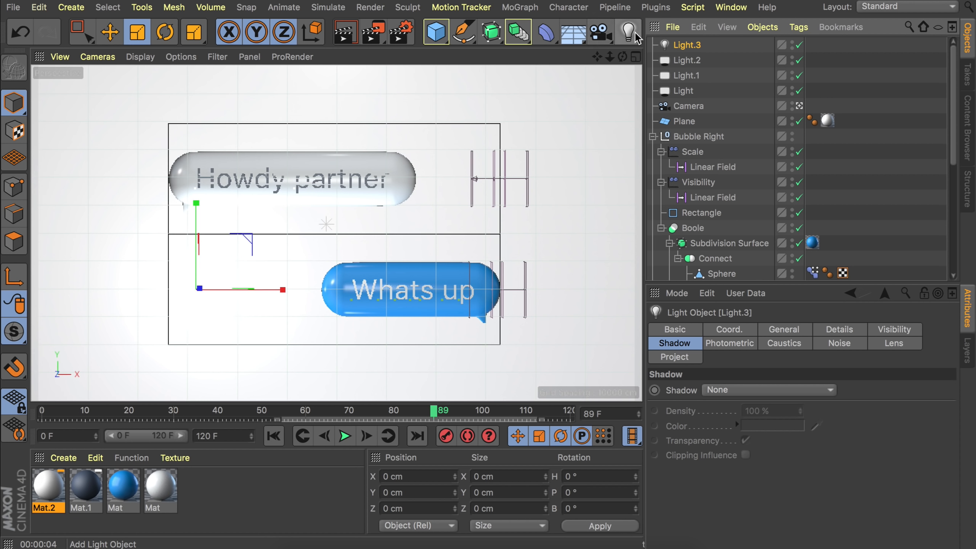
{"action": "left_click", "coordinate": [783, 329]}
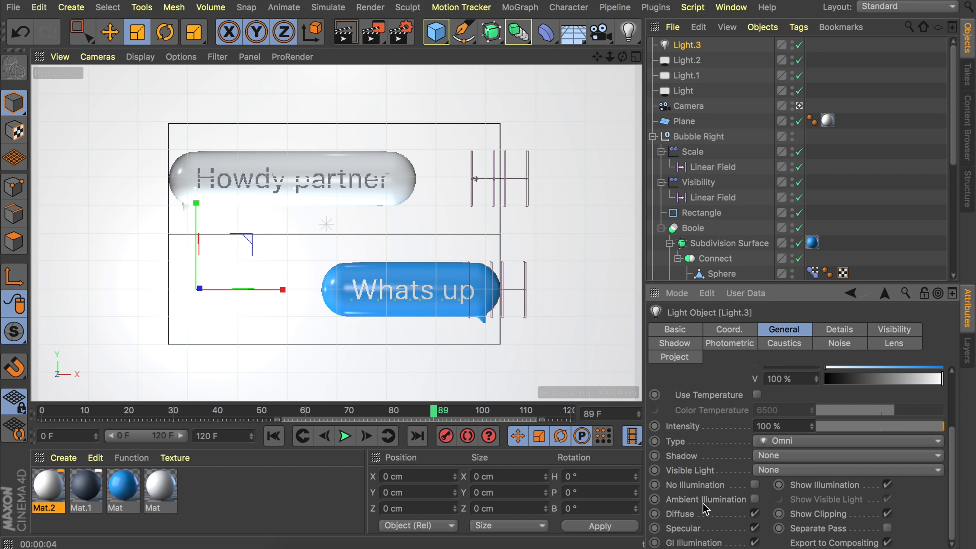
{"action": "left_click", "coordinate": [755, 499]}
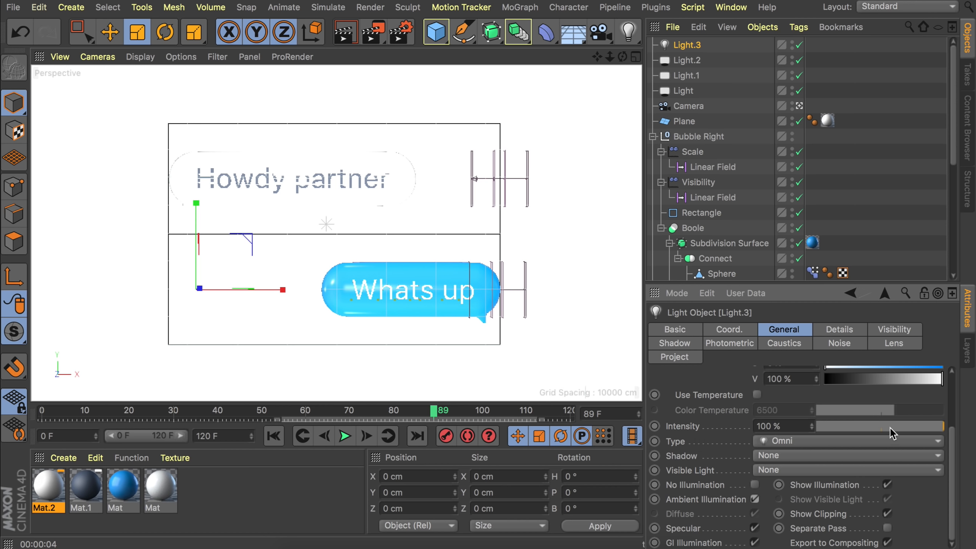
{"action": "mouse_move", "coordinate": [889, 428]}
{"action": "left_mouse_down"}
{"action": "mouse_move", "coordinate": [905, 425]}
{"action": "mouse_move", "coordinate": [893, 427]}
{"action": "left_mouse_up"}
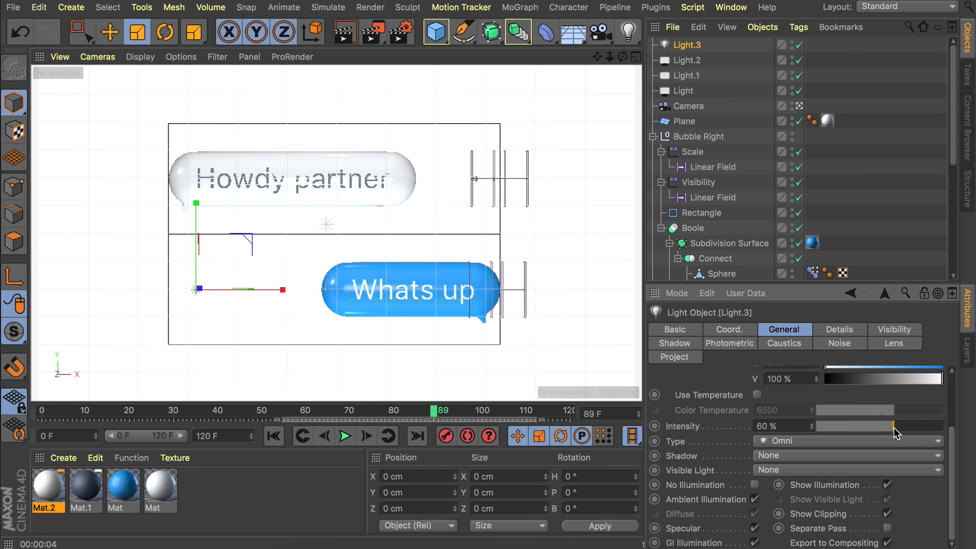
{"action": "left_click", "coordinate": [345, 32]}
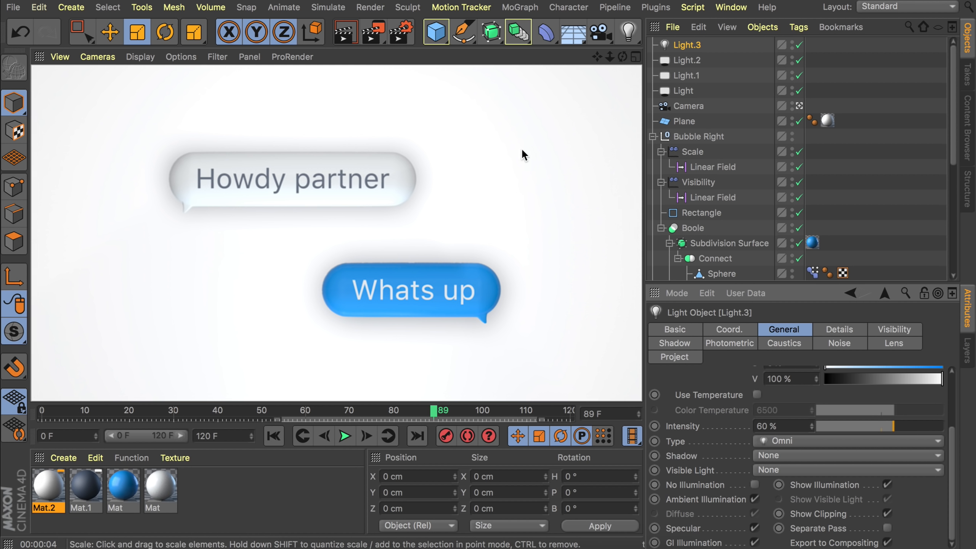
- Add an Environment object and set its environment strength to 50%
{"action": "left_click_drag", "start_coordinate": [572, 41], "coordinate": [614, 107]}
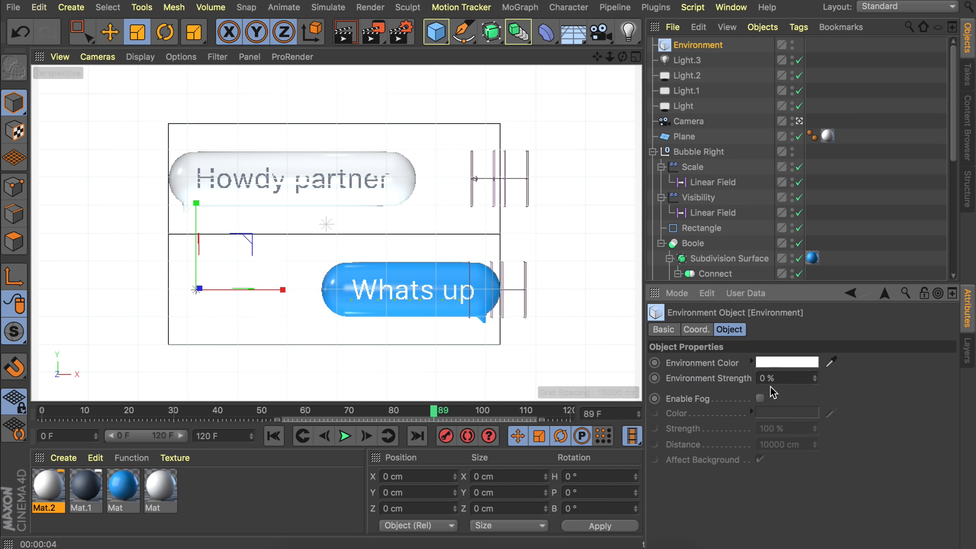
{"action": "left_click", "coordinate": [777, 377]}
{"action": "type", "text": "50"}
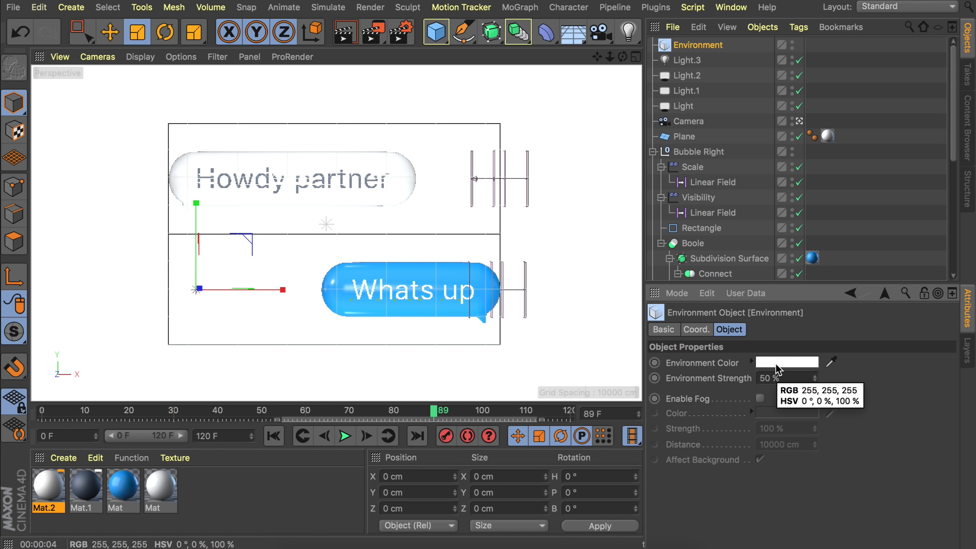
- Tint the environment color pale blue with H 201°, S 5%, V 100%, and render the camera view
{"action": "left_click", "coordinate": [773, 362]}
{"action": "left_click_drag", "start_coordinate": [701, 304], "coordinate": [689, 216]}
{"action": "left_click_drag", "start_coordinate": [695, 273], "coordinate": [813, 270]}
{"action": "left_click_drag", "start_coordinate": [680, 287], "coordinate": [689, 287]}
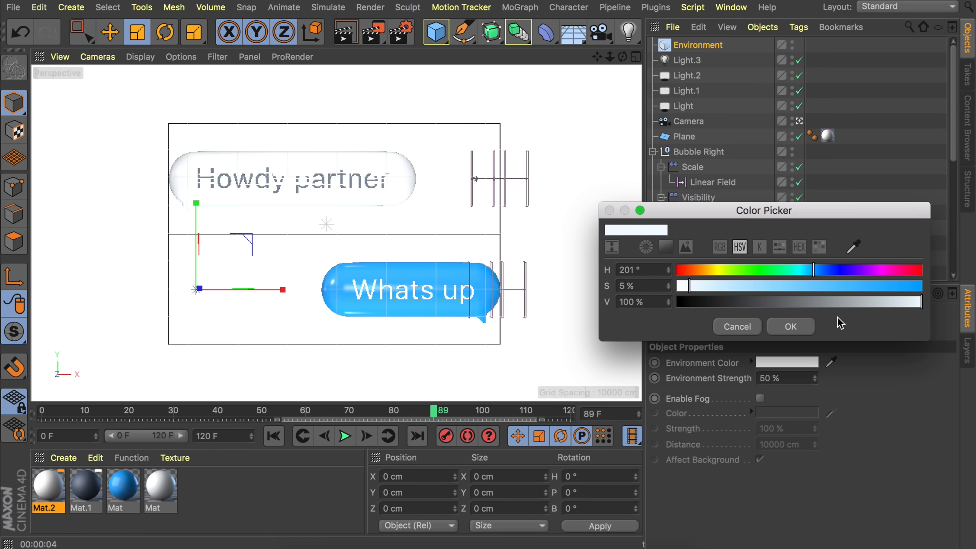
{"action": "left_click", "coordinate": [786, 327]}
{"action": "left_click", "coordinate": [348, 37]}
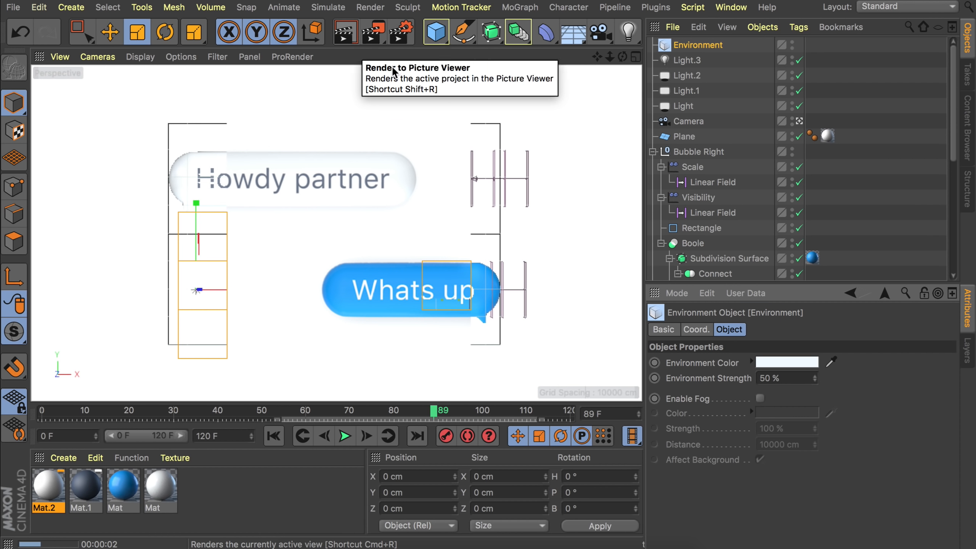
- Lower the environment color's V to about 96% and render the camera view again
{"action": "left_click", "coordinate": [786, 362]}
{"action": "left_click_drag", "start_coordinate": [939, 393], "coordinate": [933, 396]}
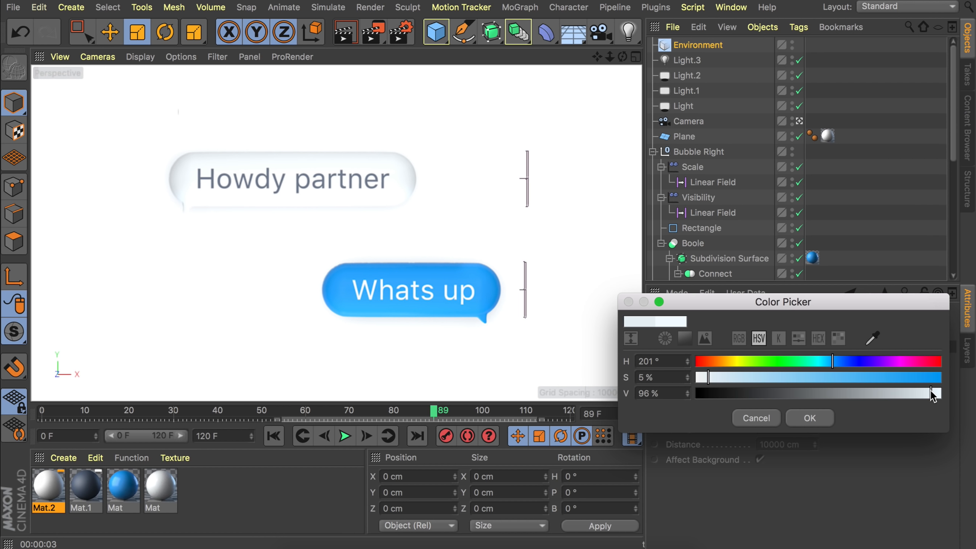
{"action": "left_click", "coordinate": [809, 417]}
{"action": "left_click", "coordinate": [345, 36]}
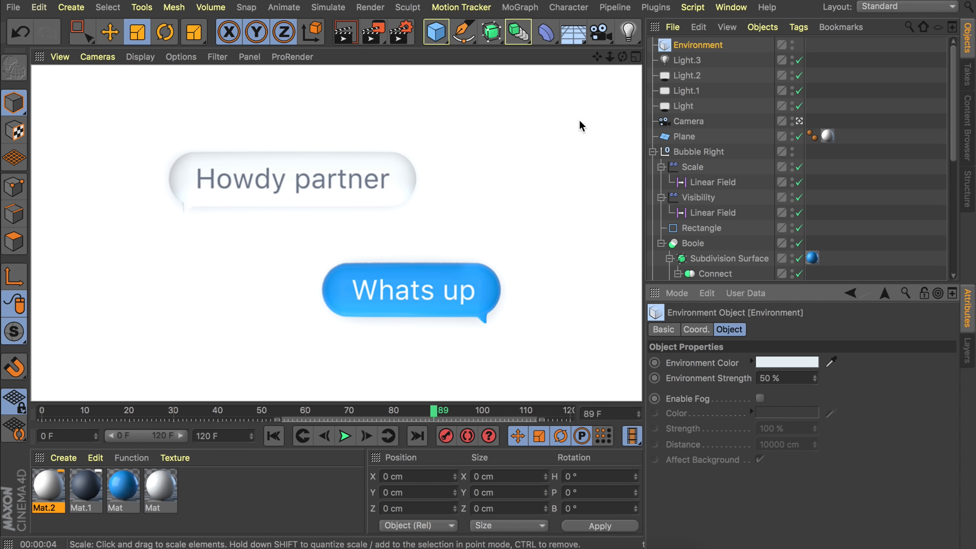
- Turn off the Environment object's editor and render visibility, and render the camera view
{"action": "left_click", "coordinate": [792, 43]}
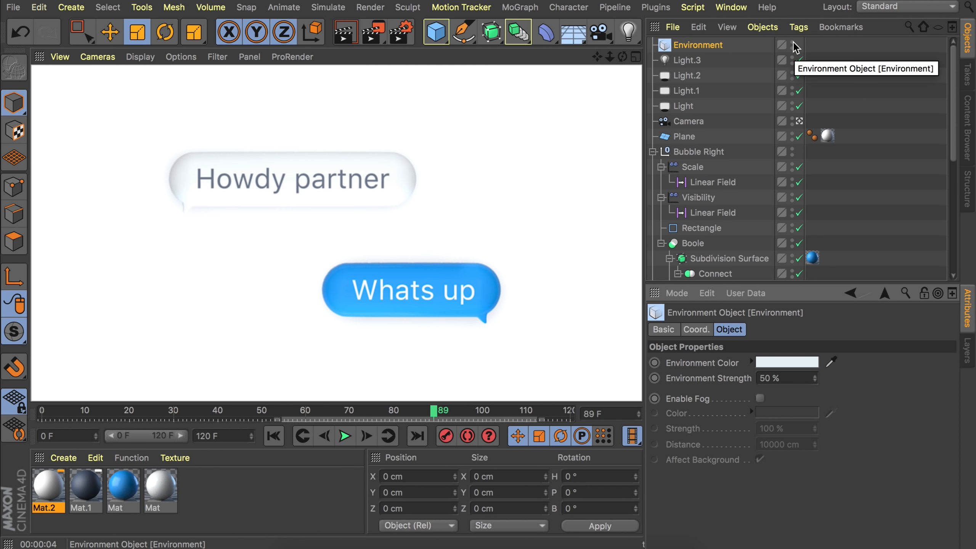
{"action": "left_click", "coordinate": [345, 34]}
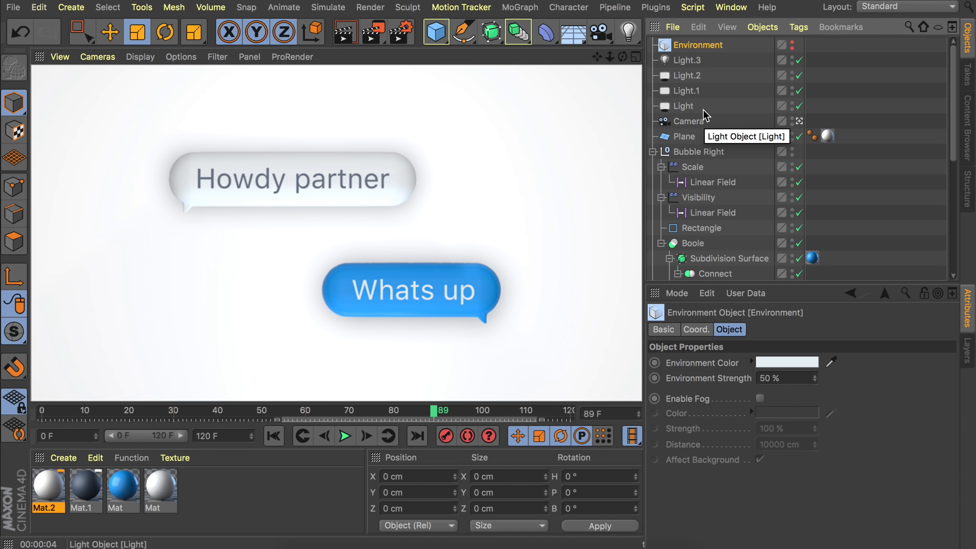
- Render the bubbles from a side angle, disable the background plane, and render that angle again
{"action": "left_click_drag", "start_coordinate": [388, 197], "coordinate": [455, 199], "text": "alt"}
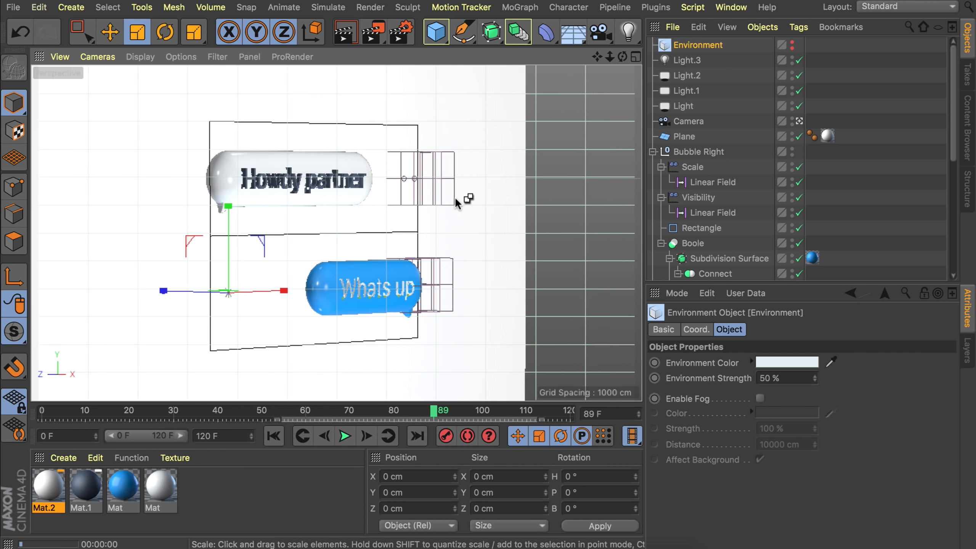
{"action": "key", "text": "super+r"}
{"action": "left_click", "coordinate": [799, 136]}
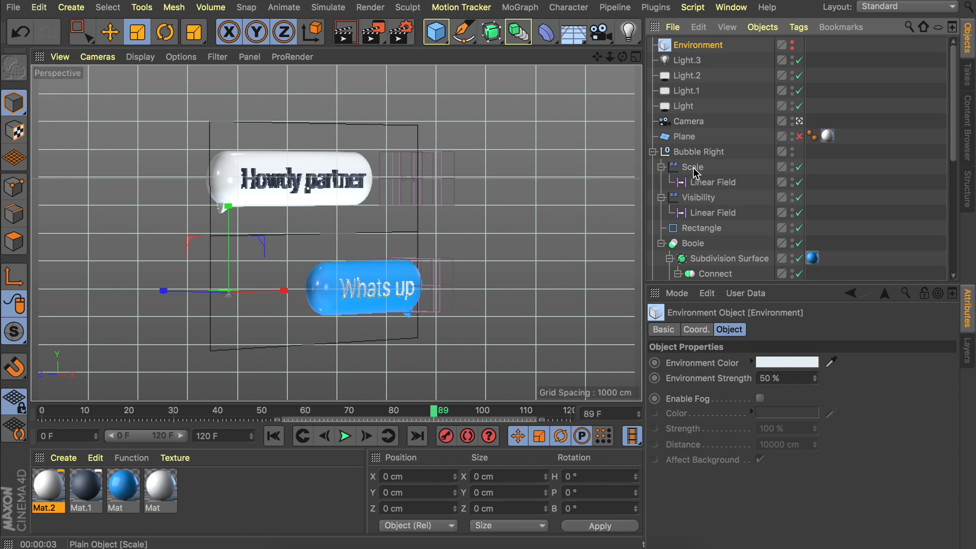
{"action": "key", "text": "super+r"}
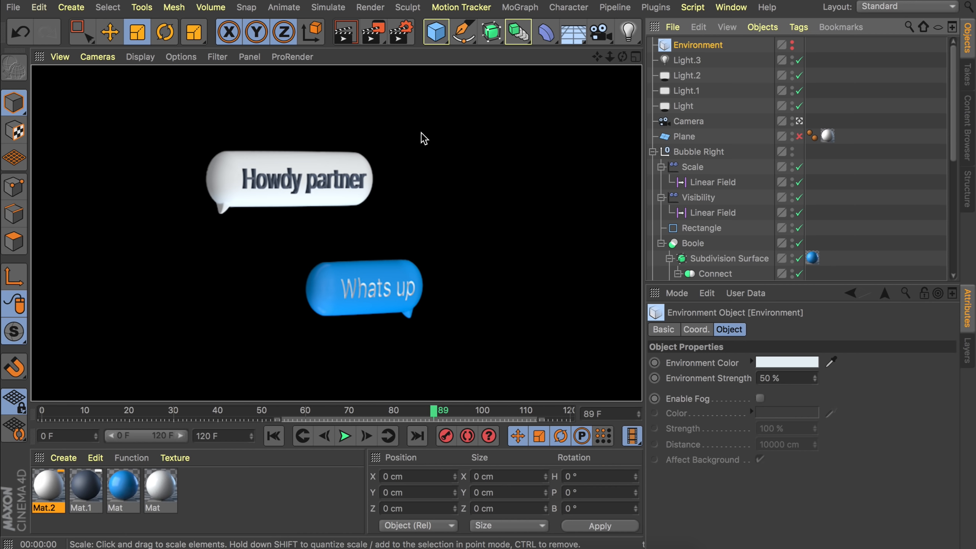